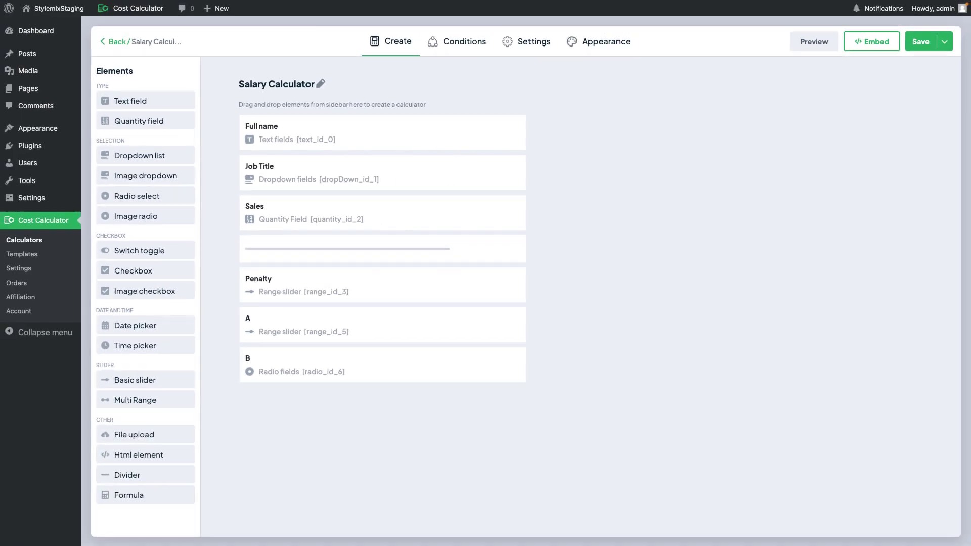
Add a Formula element titled Total to the Salary Calculator, save it, and preview the calculator
{"action": "left_click", "coordinate": [177, 498]}
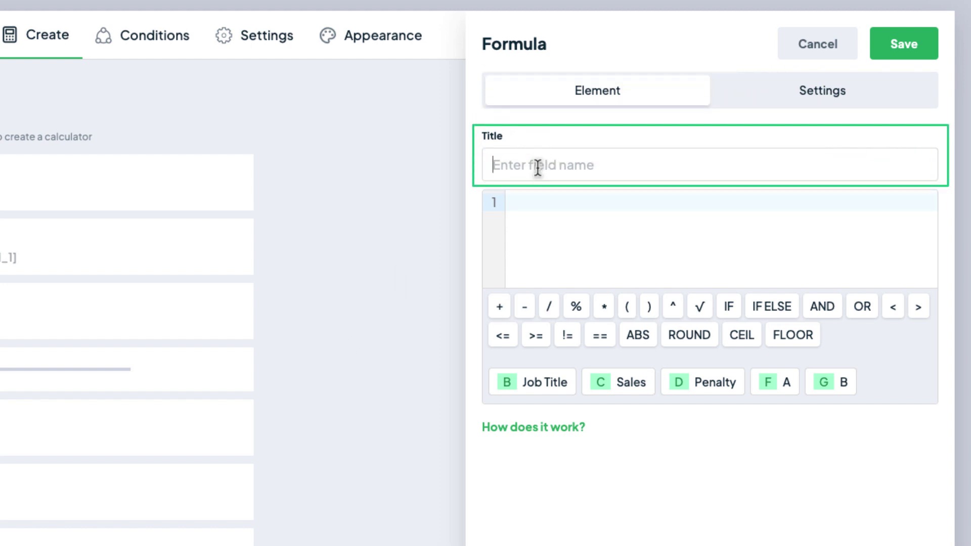
{"action": "type", "text": "Tot"}
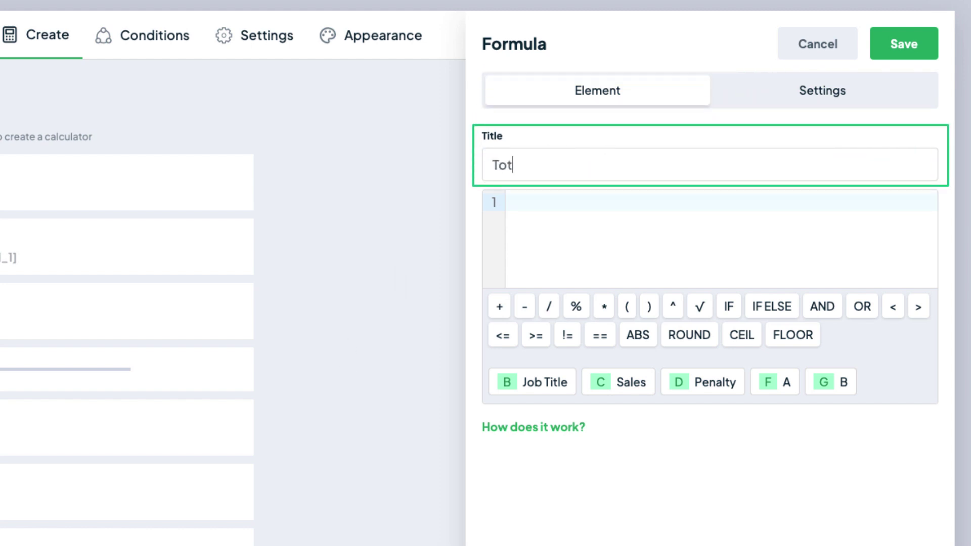
{"action": "type", "text": "al"}
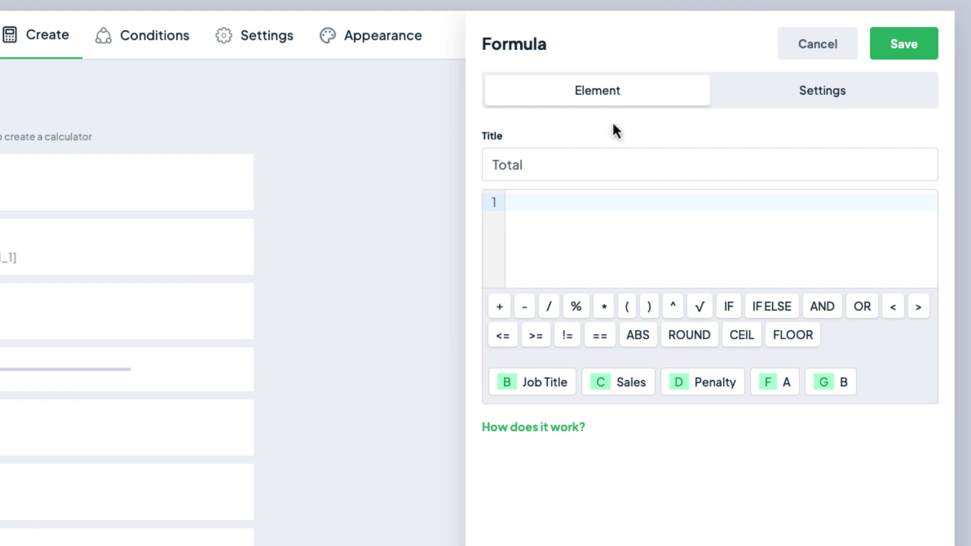
{"action": "left_click", "coordinate": [785, 103]}
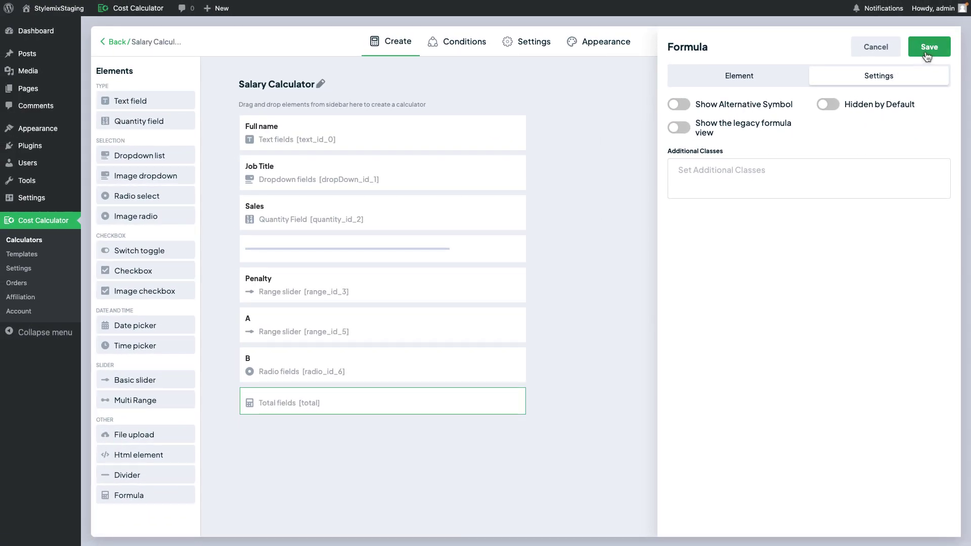
{"action": "left_click", "coordinate": [928, 48]}
{"action": "left_click", "coordinate": [818, 44]}
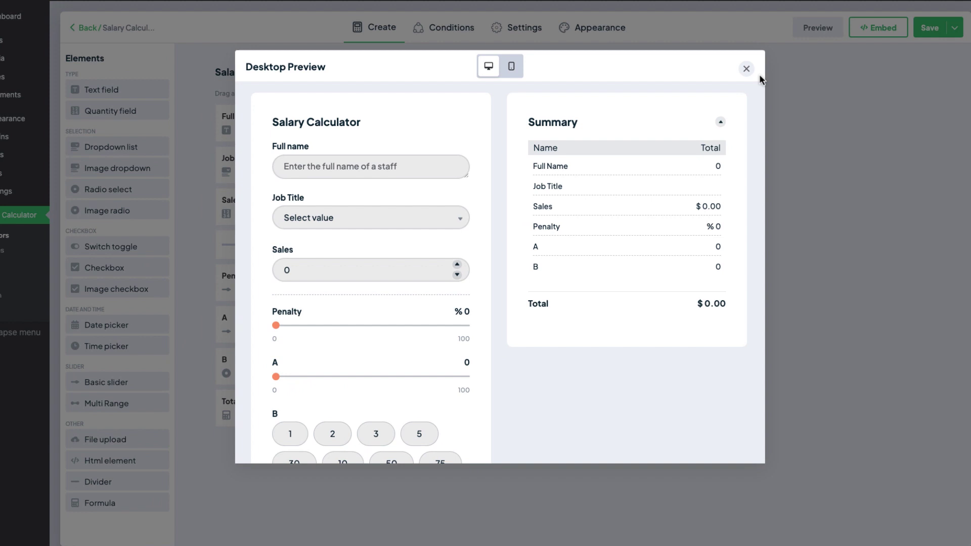
{"action": "left_click", "coordinate": [748, 68]}
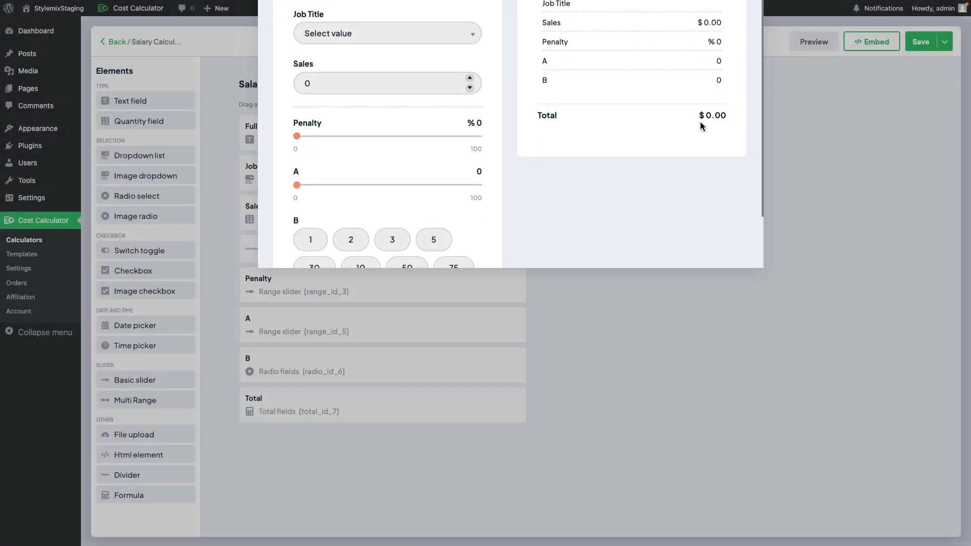
Give the Total formula the alternative symbol %, save the element, and check it in the preview
{"action": "left_click", "coordinate": [396, 404]}
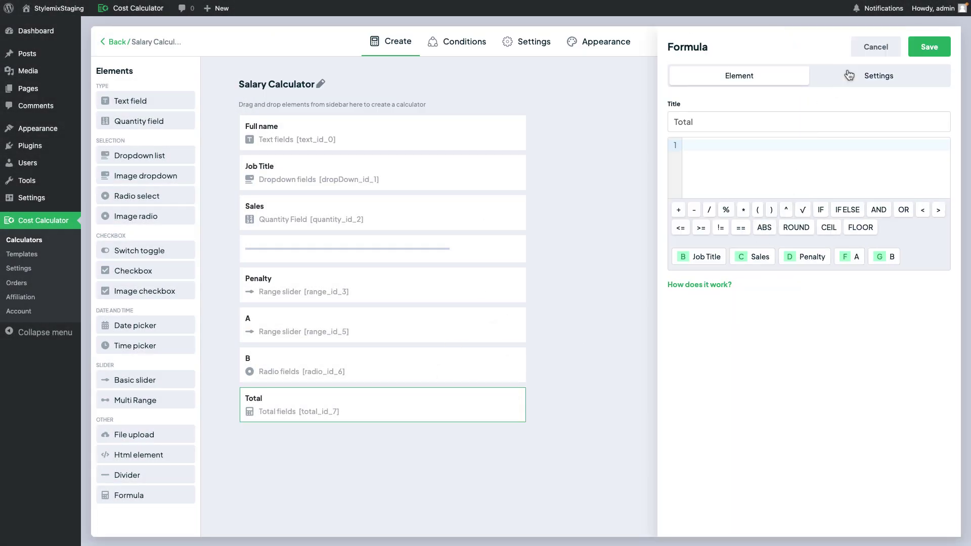
{"action": "left_click", "coordinate": [849, 75]}
{"action": "left_click", "coordinate": [680, 105]}
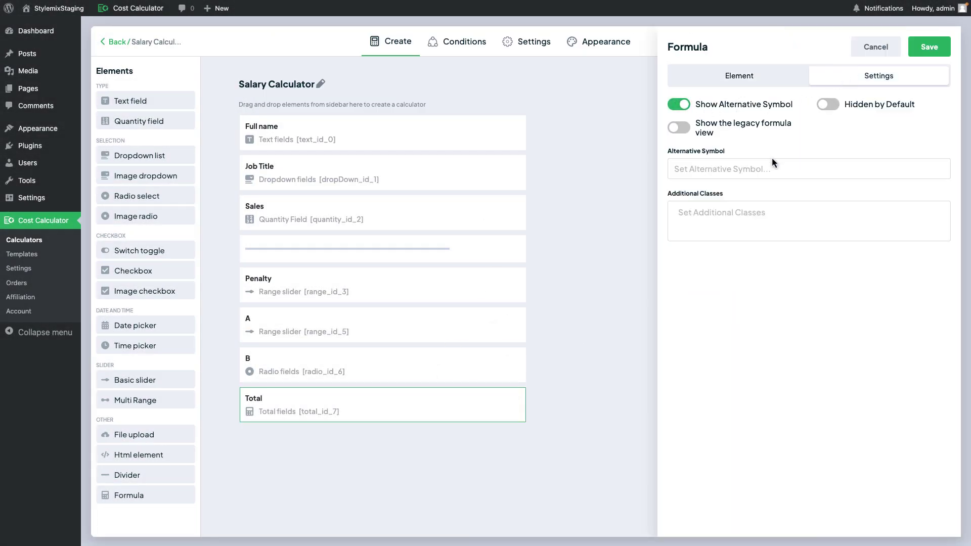
{"action": "left_click", "coordinate": [774, 167]}
{"action": "type", "text": "$"}
{"action": "left_click", "coordinate": [929, 46]}
{"action": "left_click", "coordinate": [814, 44]}
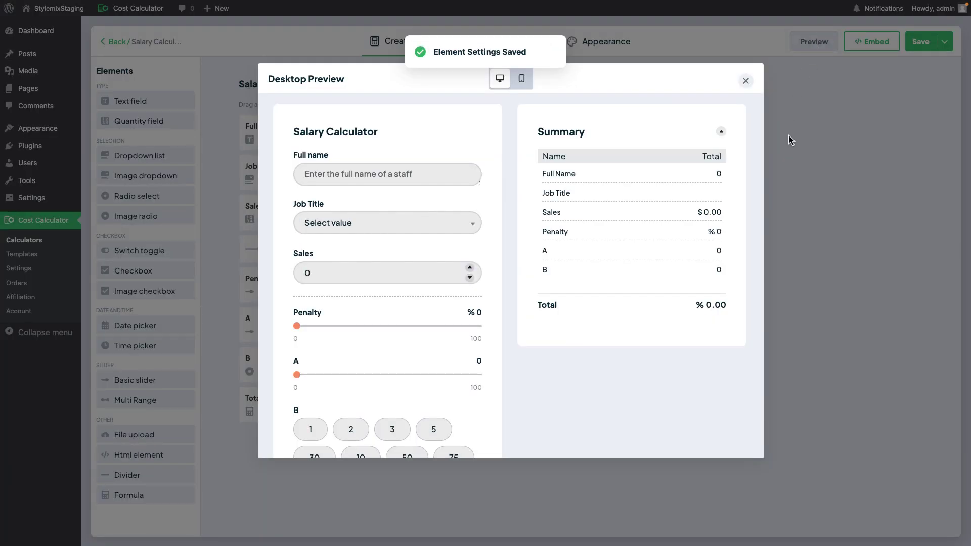
{"action": "left_click", "coordinate": [745, 81]}
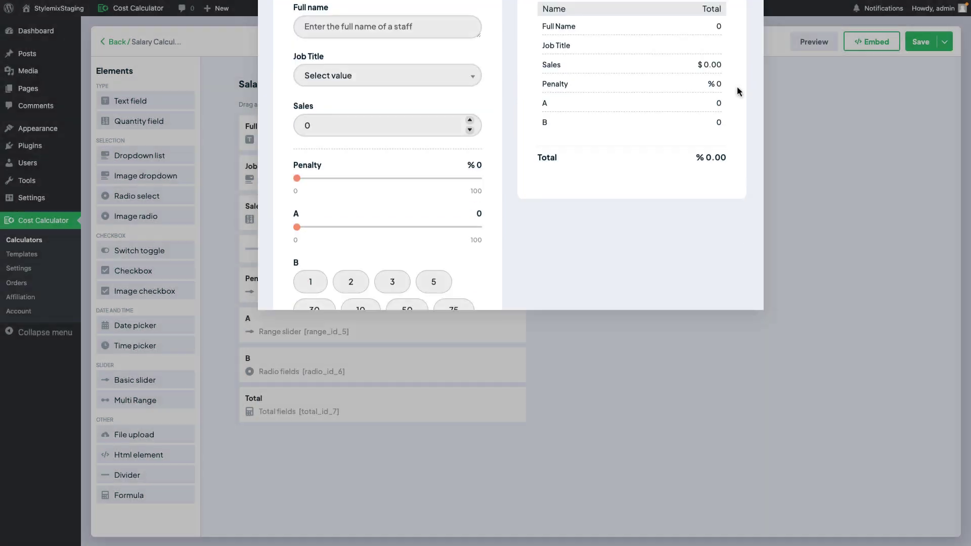
Turn off the Total formula's alternative symbol, enable Hidden by Default, save, and check the preview
{"action": "left_click", "coordinate": [436, 410]}
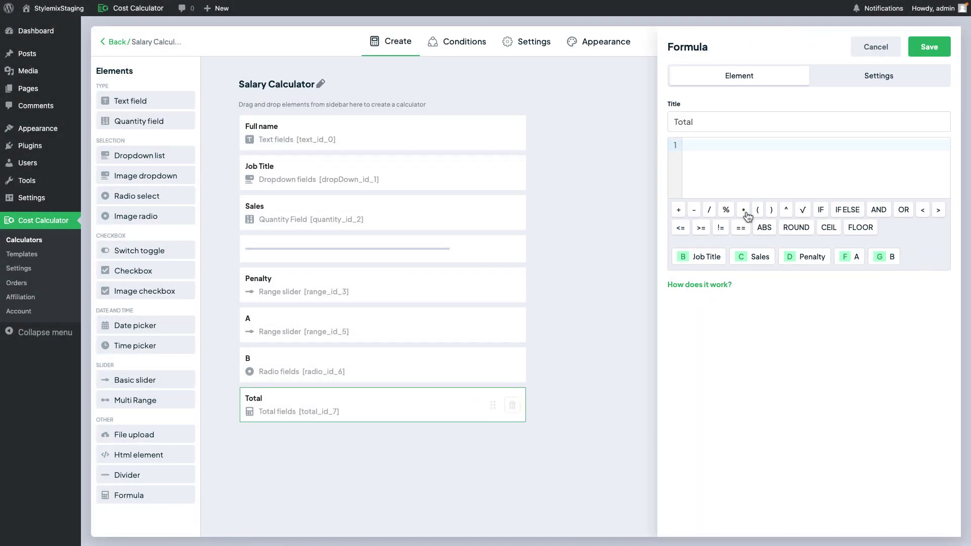
{"action": "left_click", "coordinate": [862, 84]}
{"action": "left_click", "coordinate": [685, 105]}
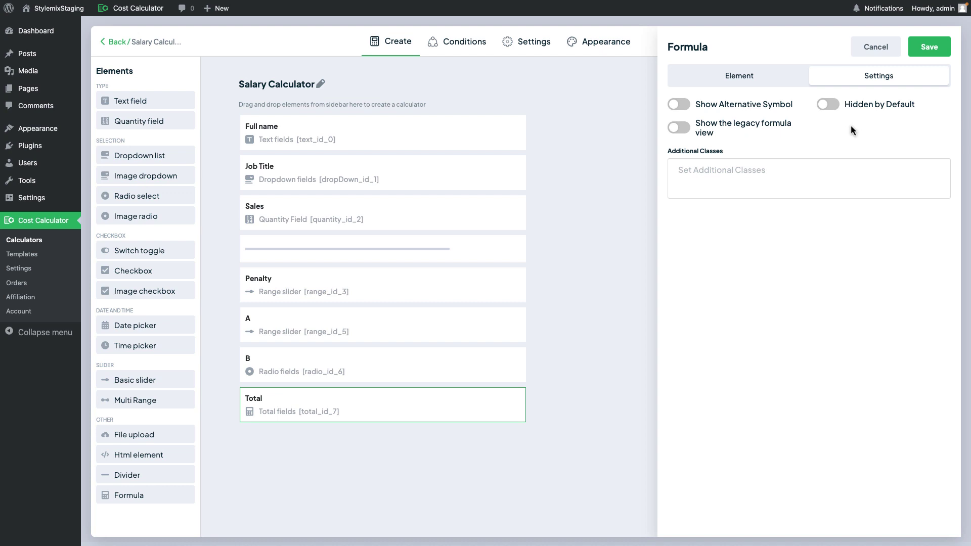
{"action": "left_click", "coordinate": [828, 104]}
{"action": "left_click", "coordinate": [929, 47]}
{"action": "left_click", "coordinate": [813, 42]}
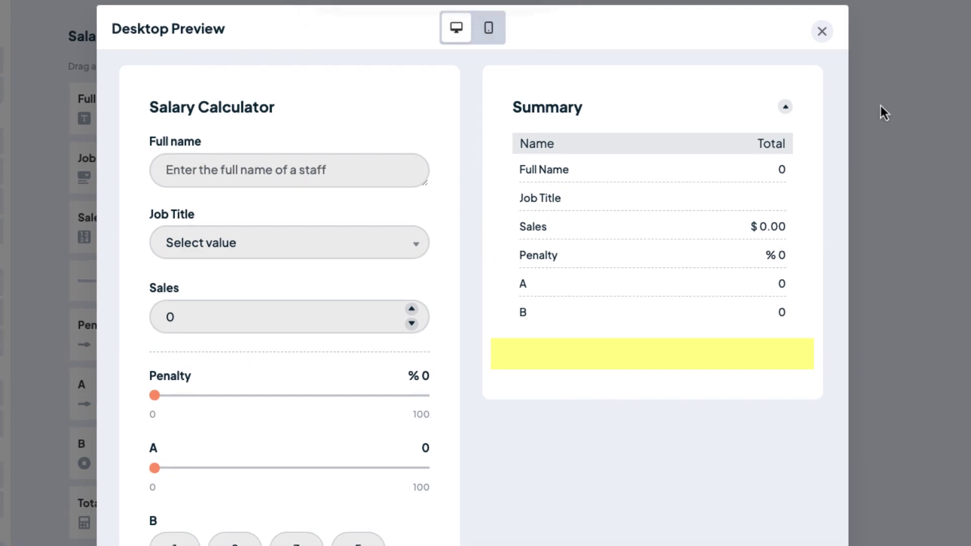
{"action": "left_click", "coordinate": [821, 31]}
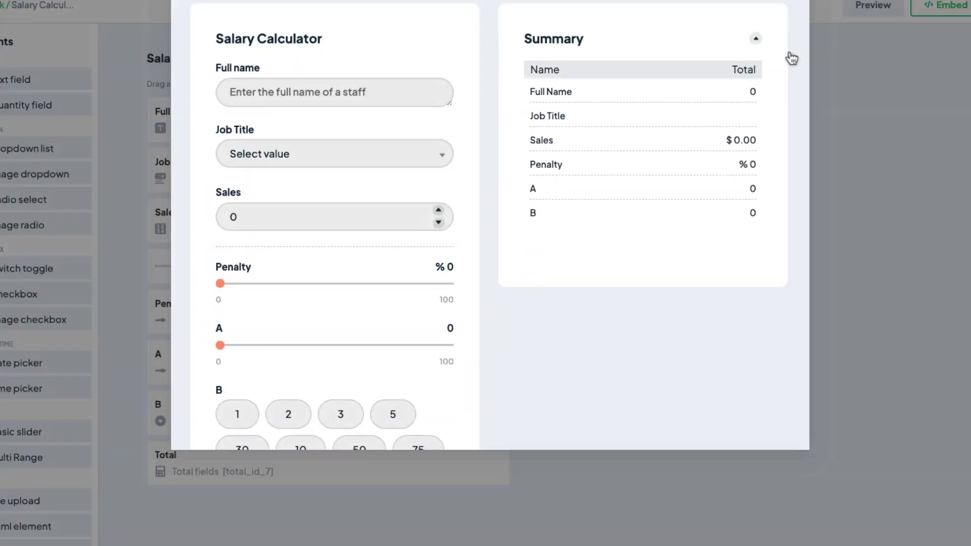
Open the Total formula and try adding blank lines in its editor, removing them again
{"action": "left_click", "coordinate": [415, 405]}
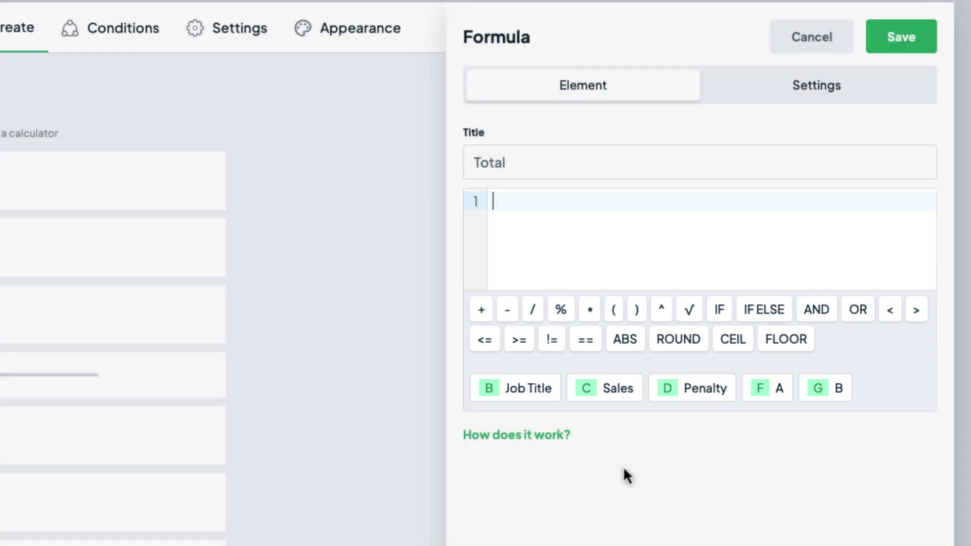
{"action": "key", "text": "Return"}
{"action": "key", "text": "Return"}
{"action": "key", "text": "Return"}
{"action": "key", "text": "Return"}
{"action": "key", "text": "Return"}
{"action": "key", "text": "Return"}
{"action": "key", "text": "Return"}
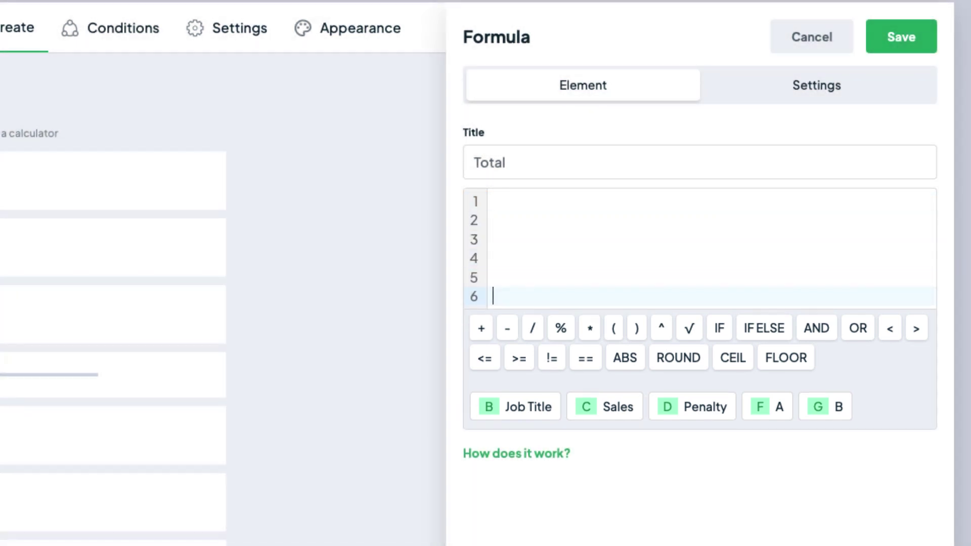
{"action": "key", "text": "BackSpace"}
{"action": "key", "text": "BackSpace"}
{"action": "key", "text": "BackSpace"}
{"action": "key", "text": "BackSpace"}
{"action": "key", "text": "BackSpace"}
{"action": "key", "text": "BackSpace"}
{"action": "key", "text": "BackSpace"}
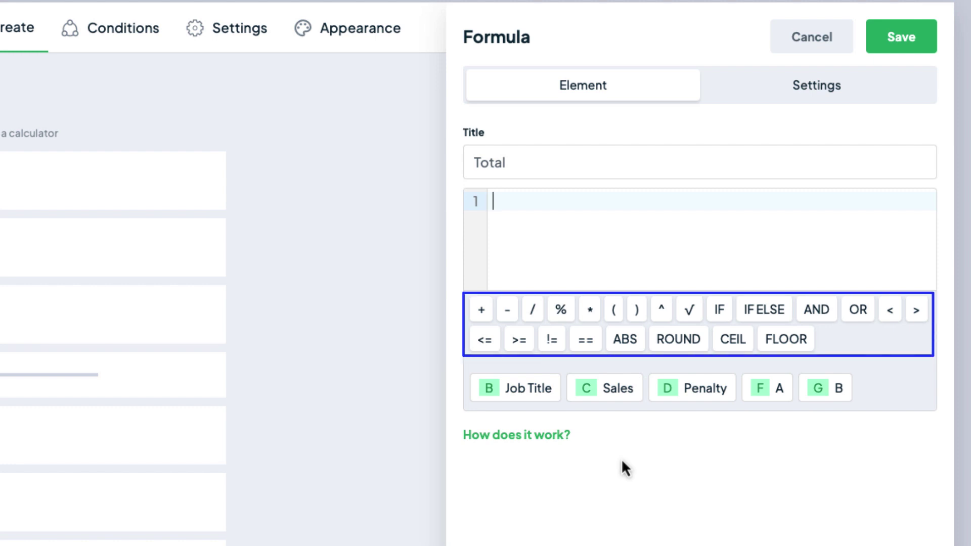
Insert the operators +, -, /, %, * and the functions IF, IF ELSE, AND, FLOOR, ROUND and ABS into the Total formula
{"action": "left_click", "coordinate": [485, 316]}
{"action": "left_click", "coordinate": [511, 317]}
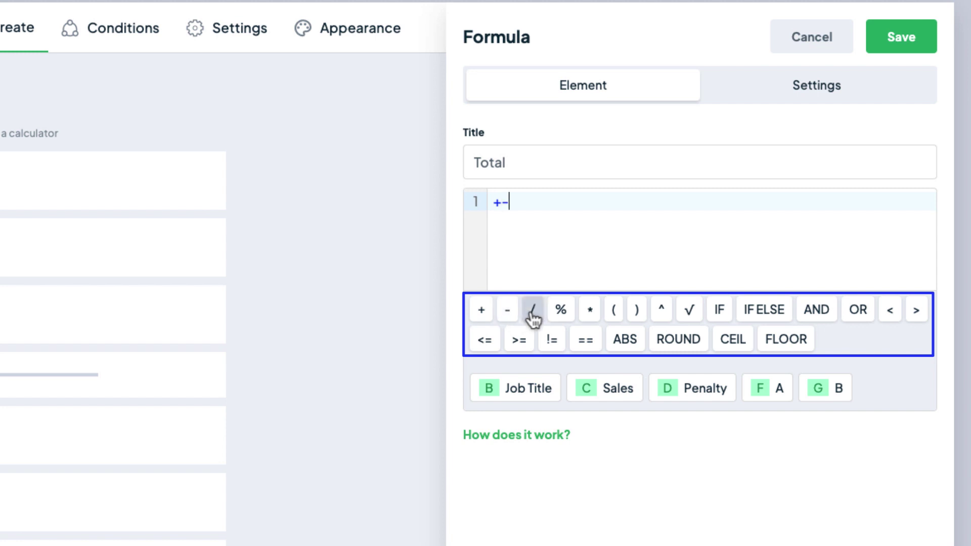
{"action": "left_click", "coordinate": [531, 318]}
{"action": "left_click", "coordinate": [560, 311]}
{"action": "left_click", "coordinate": [589, 311]}
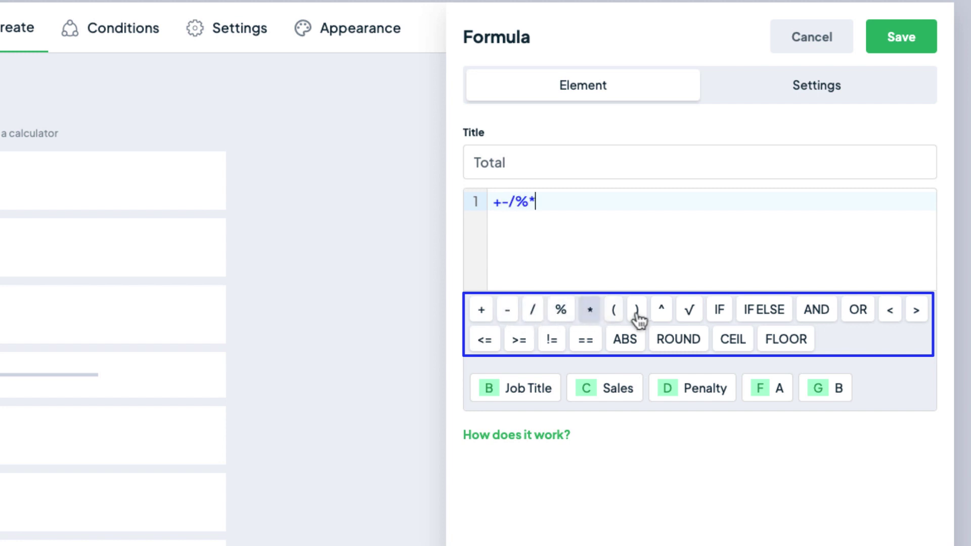
{"action": "left_click", "coordinate": [718, 310]}
{"action": "left_click", "coordinate": [764, 310]}
{"action": "left_click", "coordinate": [822, 311]}
{"action": "left_click", "coordinate": [784, 340]}
{"action": "left_click", "coordinate": [675, 340]}
{"action": "left_click", "coordinate": [626, 339]}
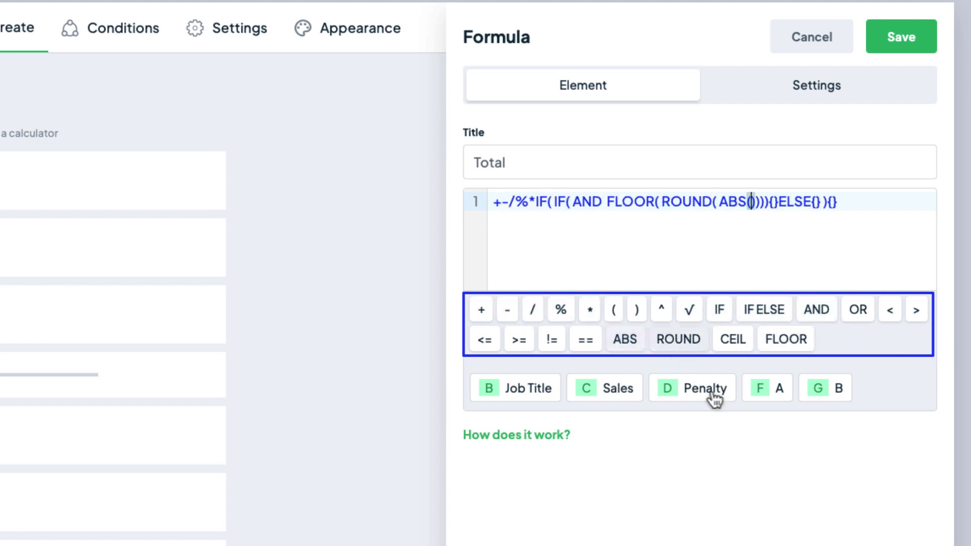
Insert the Job Title, Sales, Penalty, A and B field variables on a new line of the Total formula
{"action": "left_click", "coordinate": [892, 244]}
{"action": "key", "text": "Return"}
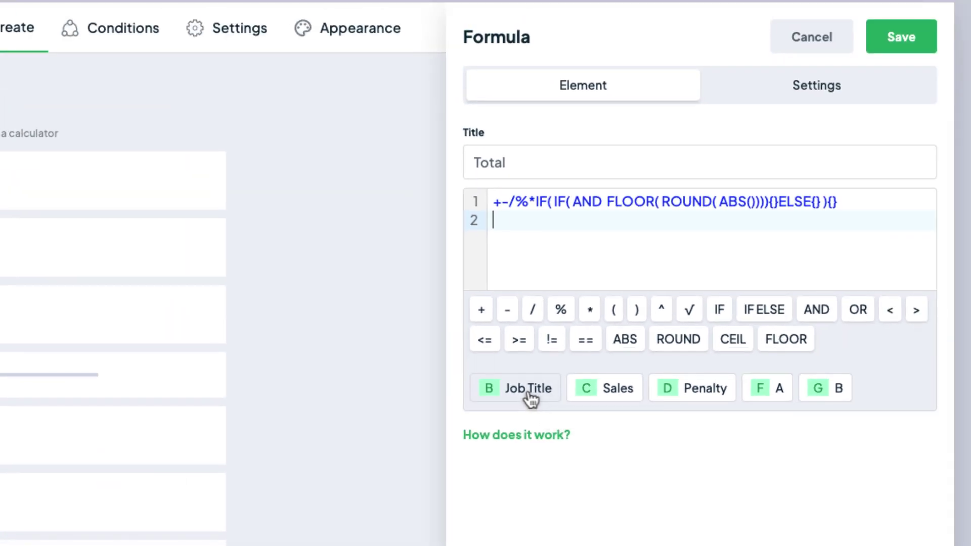
{"action": "left_click", "coordinate": [521, 369]}
{"action": "left_click", "coordinate": [613, 360]}
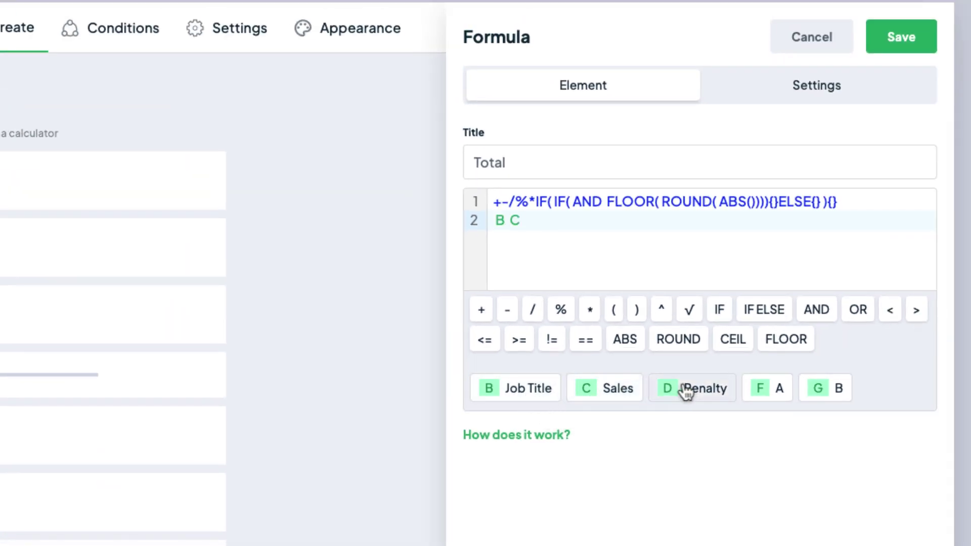
{"action": "left_click", "coordinate": [692, 357]}
{"action": "left_click", "coordinate": [822, 356]}
{"action": "left_click", "coordinate": [803, 390]}
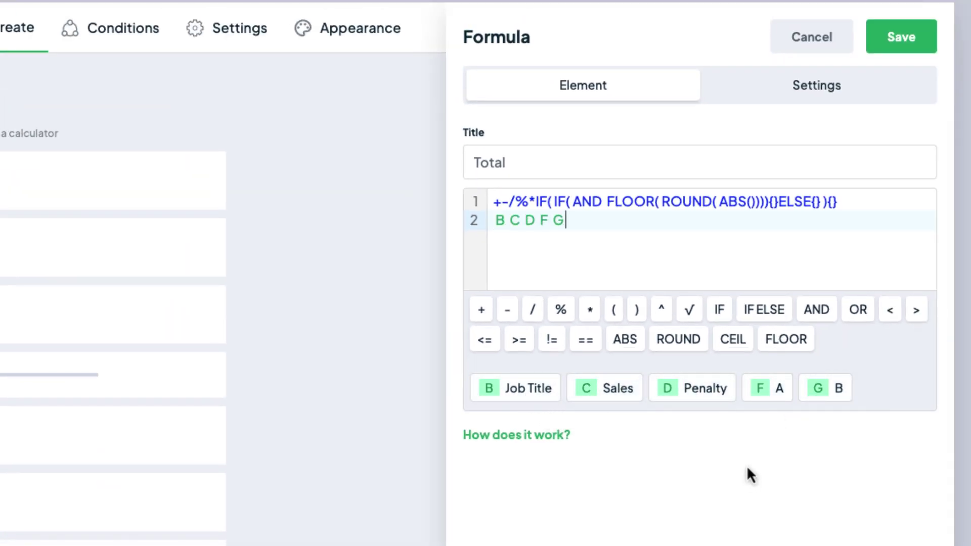
Enter 123456 and JADJDJADOJD ANDD on two further lines of the Total formula
{"action": "key", "text": "Return"}
{"action": "type", "text": "123456"}
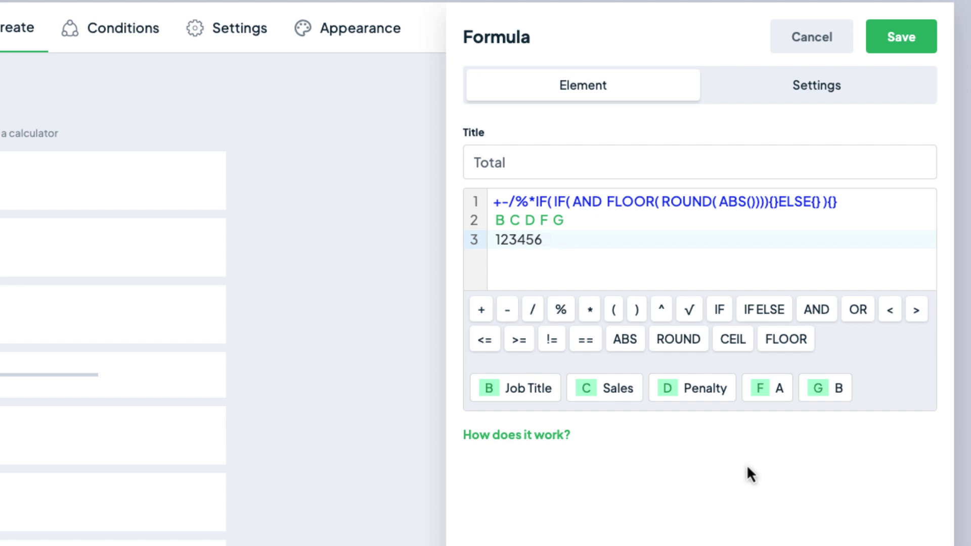
{"action": "key", "text": "Return"}
{"action": "type", "text": "JADJDJADOJD"}
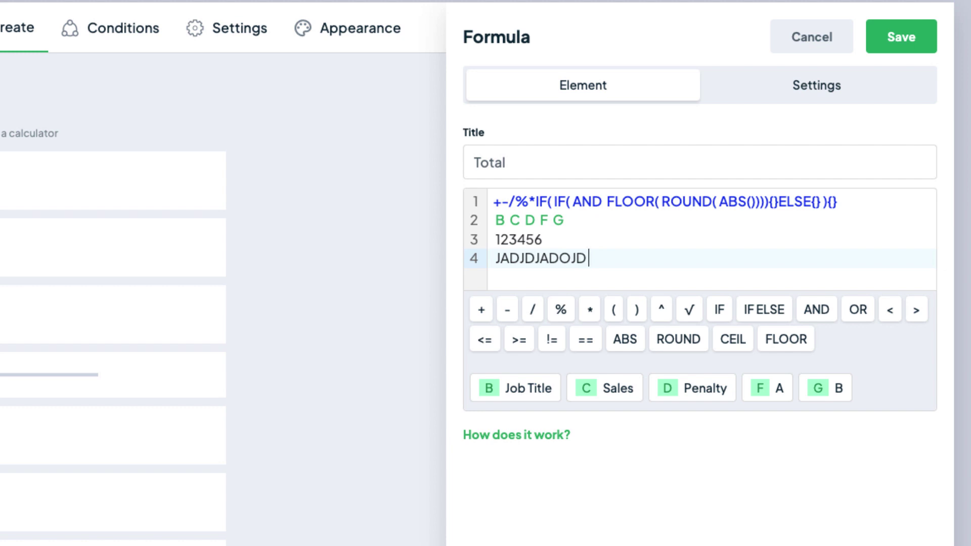
{"action": "type", "text": " ANDD"}
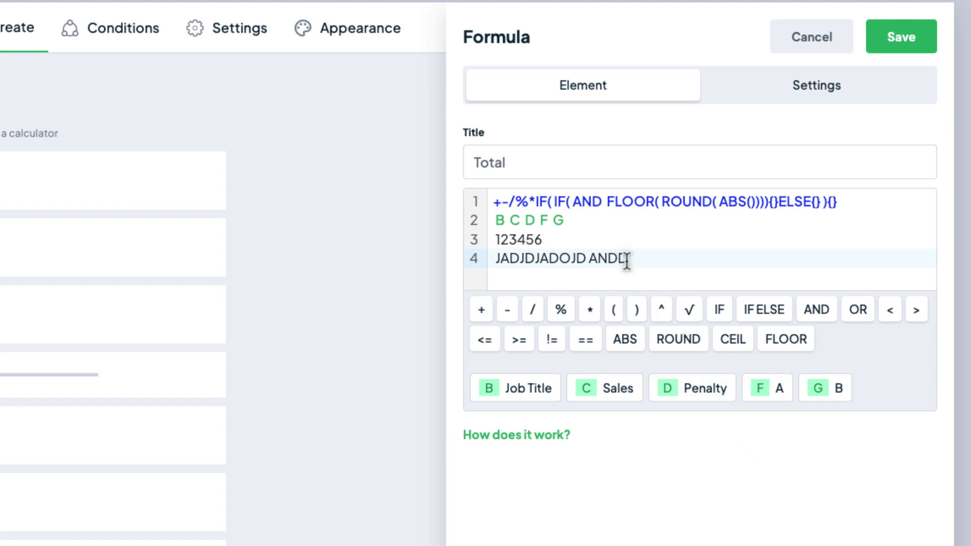
Replace all the sample text in the Total formula with F + G, adding fields A and B, and save the element
{"action": "left_click_drag", "start_coordinate": [623, 259], "coordinate": [485, 207]}
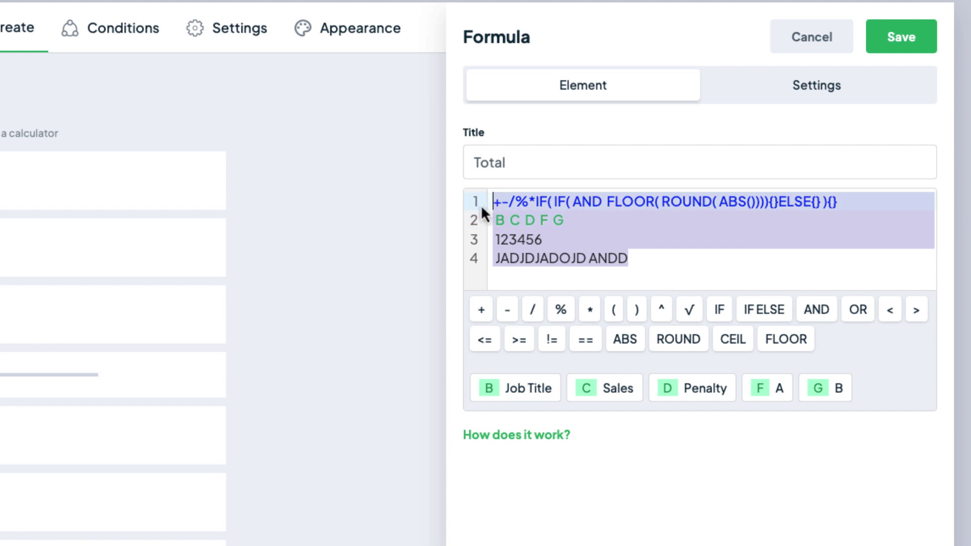
{"action": "key", "text": "BackSpace"}
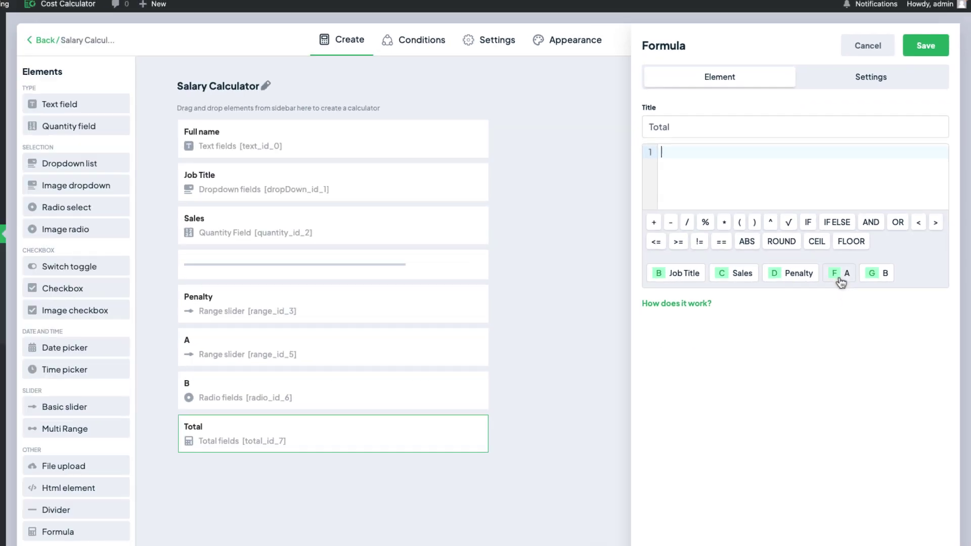
{"action": "left_click", "coordinate": [767, 388]}
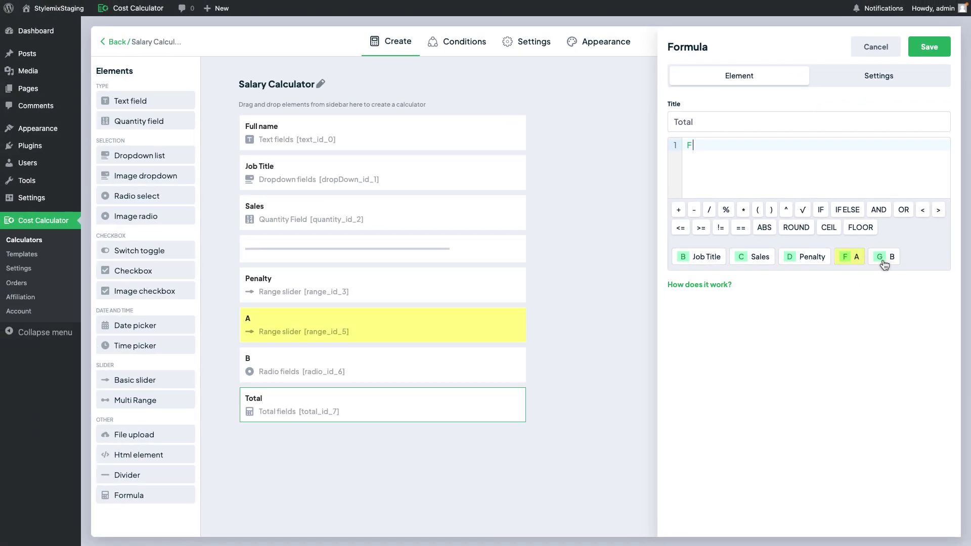
{"action": "left_click", "coordinate": [883, 258]}
{"action": "left_click", "coordinate": [690, 148]}
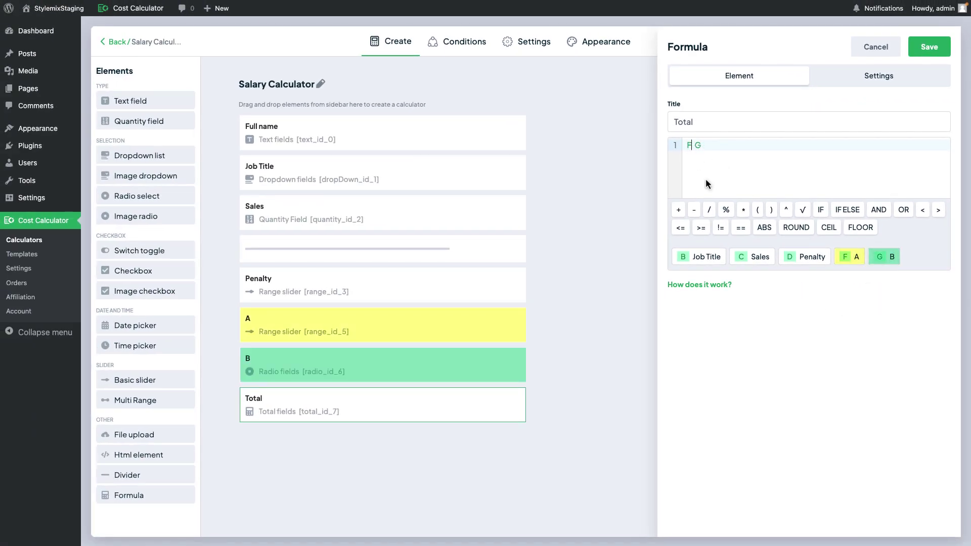
{"action": "left_click", "coordinate": [683, 209]}
{"action": "left_click", "coordinate": [916, 51]}
Test the Total formula in the preview with slider A at 29 and option 1 for B, and close the preview
{"action": "left_click", "coordinate": [815, 42]}
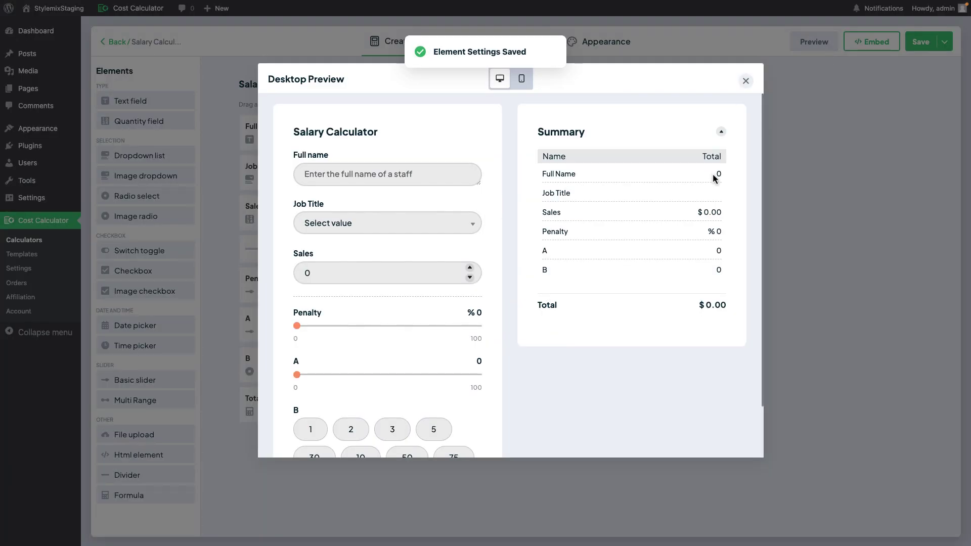
{"action": "scroll", "coordinate": [611, 224], "scroll_direction": "down", "scroll_amount": 2}
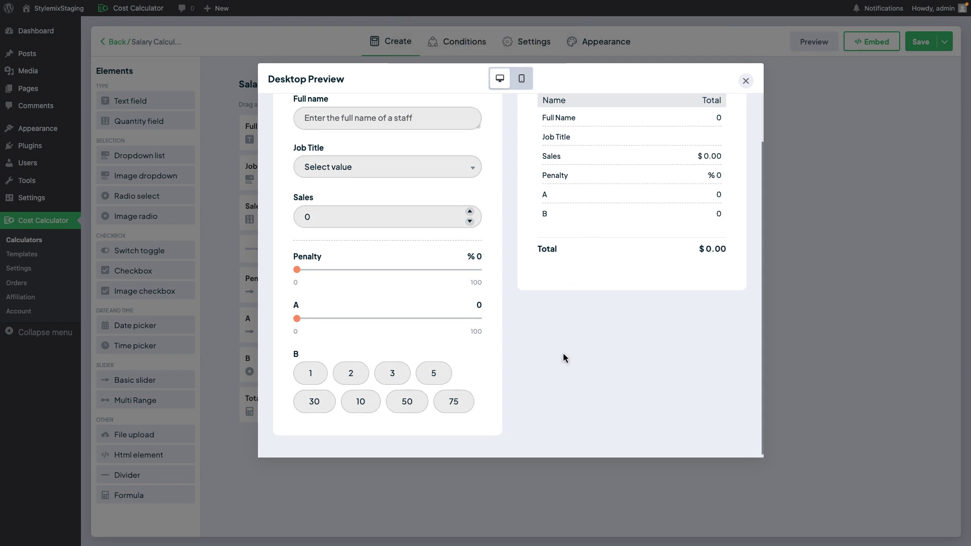
{"action": "left_click_drag", "start_coordinate": [297, 319], "coordinate": [352, 320]}
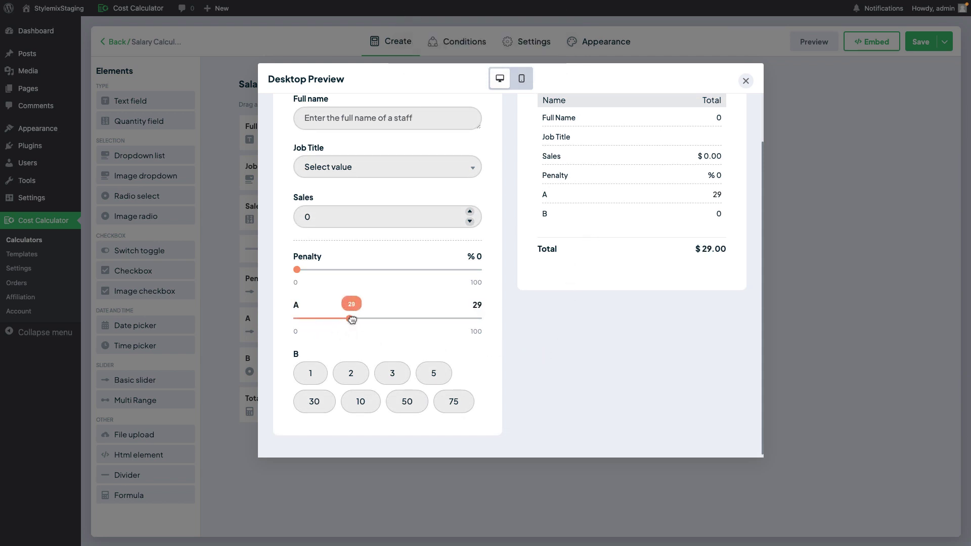
{"action": "left_click", "coordinate": [310, 374]}
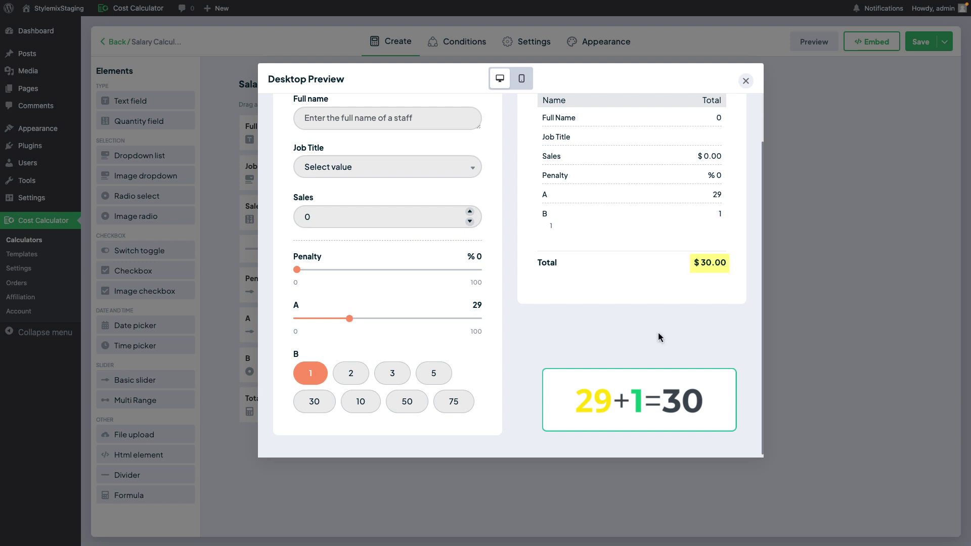
{"action": "left_click", "coordinate": [745, 81]}
Replace the plus operator in the Total formula with % so it reads F % G, and save the element
{"action": "left_click", "coordinate": [410, 402]}
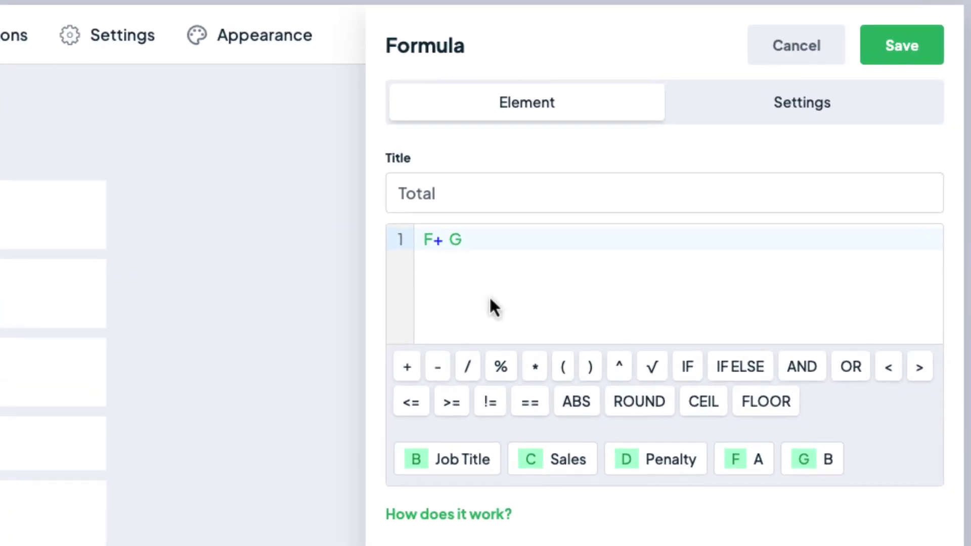
{"action": "key", "text": "BackSpace"}
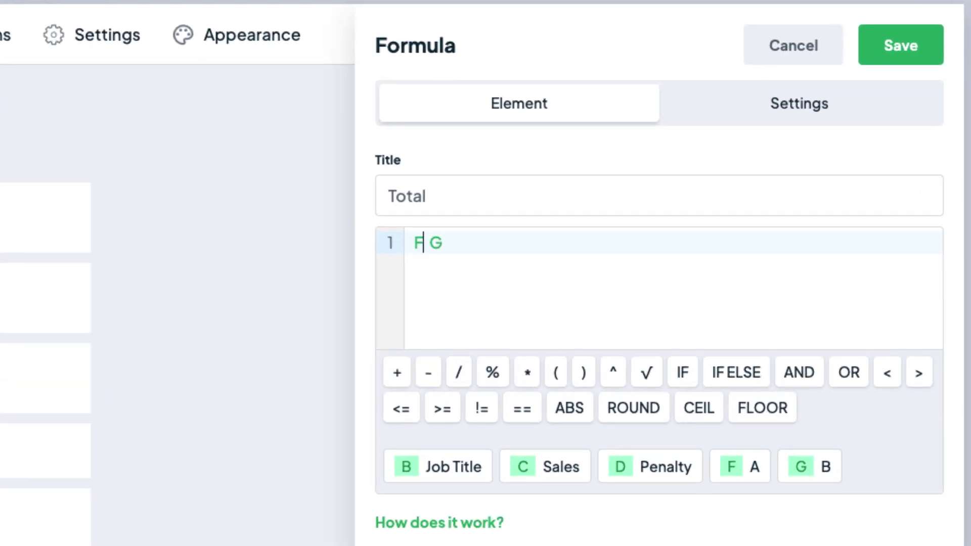
{"action": "type", "text": "%"}
{"action": "left_click", "coordinate": [425, 244]}
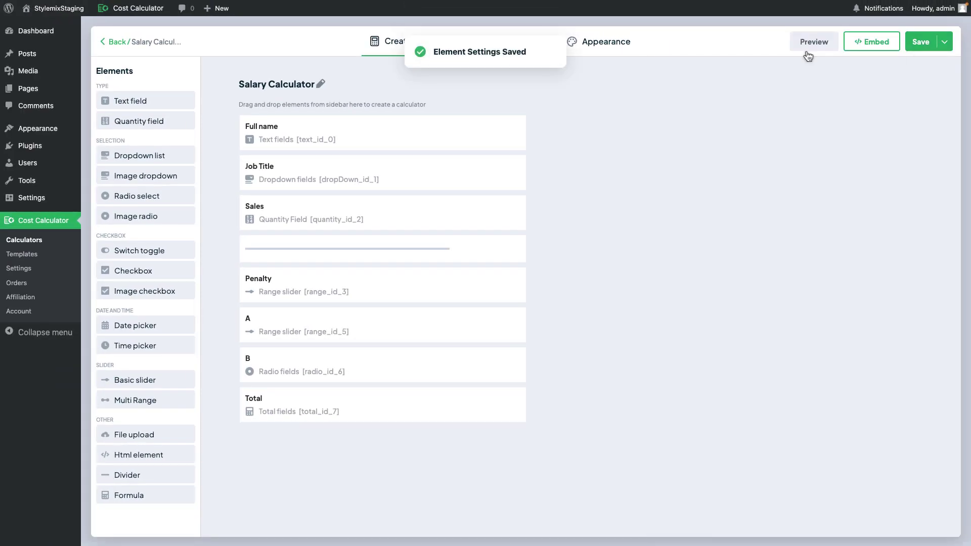
Test the Total formula in the preview with slider A at 31 and option 3 for B, and close the preview
{"action": "left_click", "coordinate": [808, 53]}
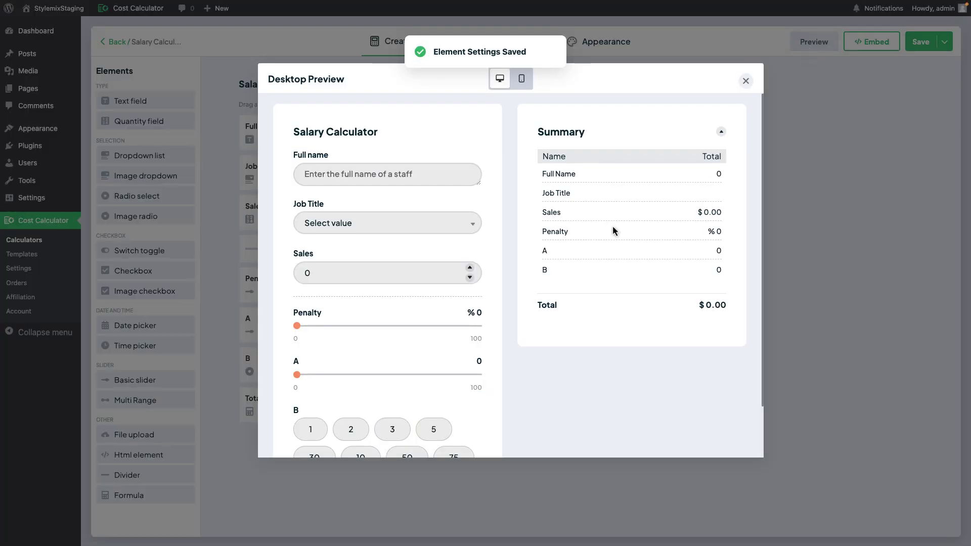
{"action": "scroll", "coordinate": [503, 276], "scroll_direction": "down", "scroll_amount": 2}
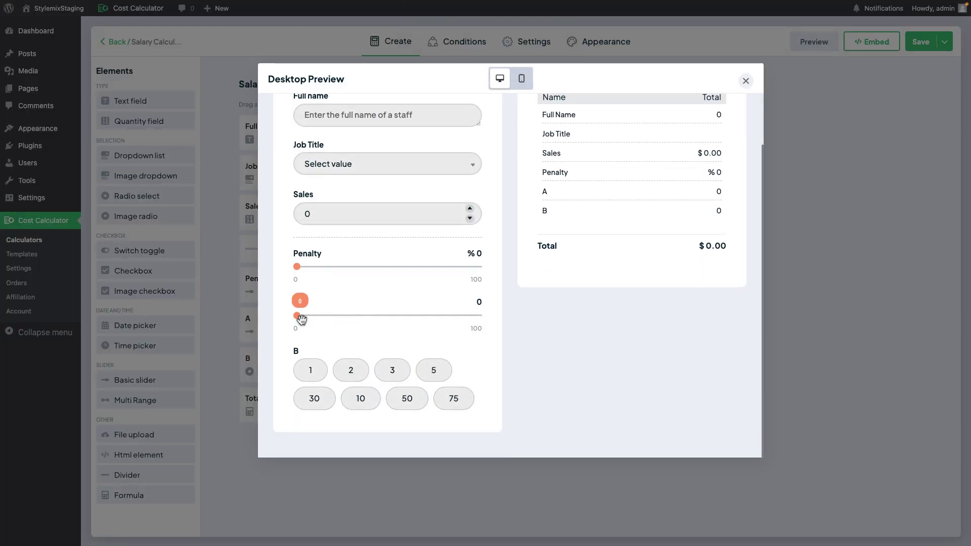
{"action": "left_click_drag", "start_coordinate": [302, 319], "coordinate": [355, 318]}
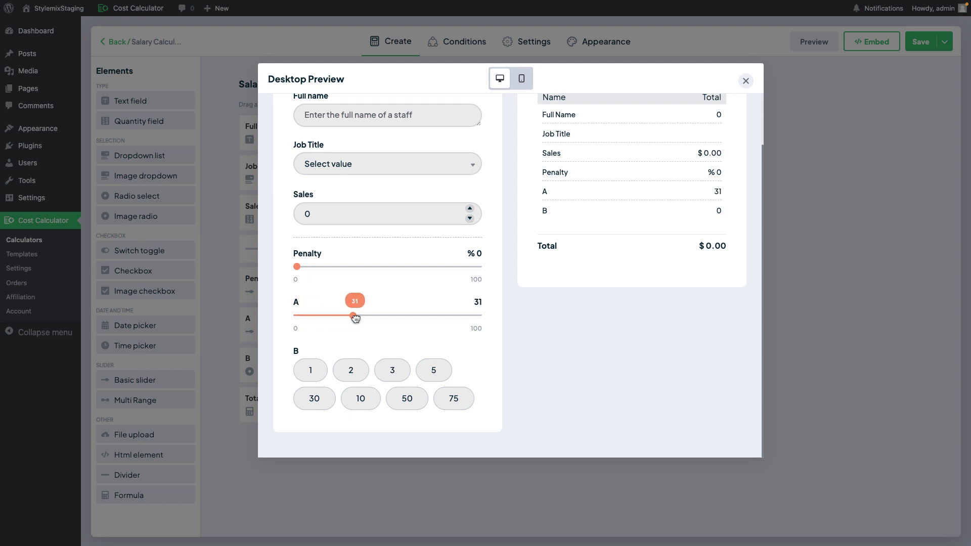
{"action": "left_click", "coordinate": [397, 376]}
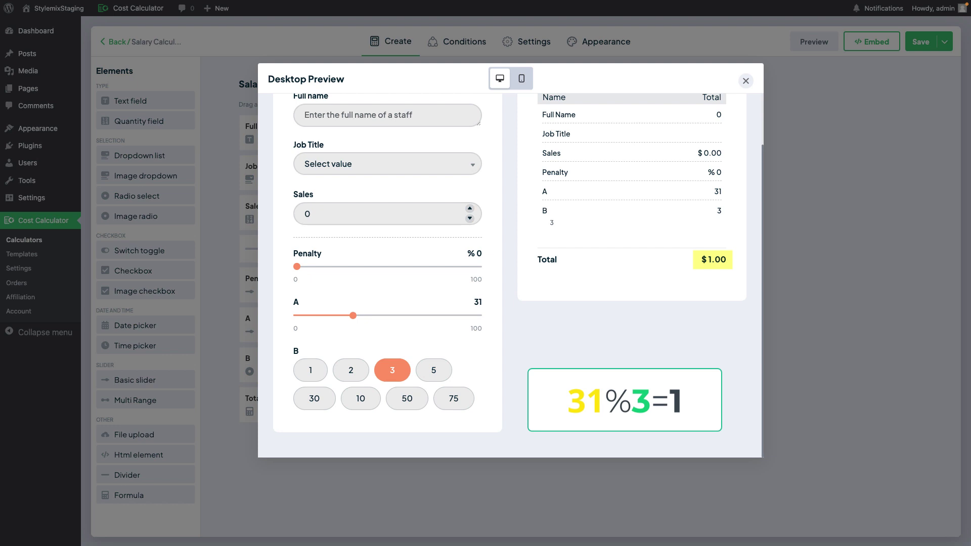
{"action": "left_click", "coordinate": [745, 81]}
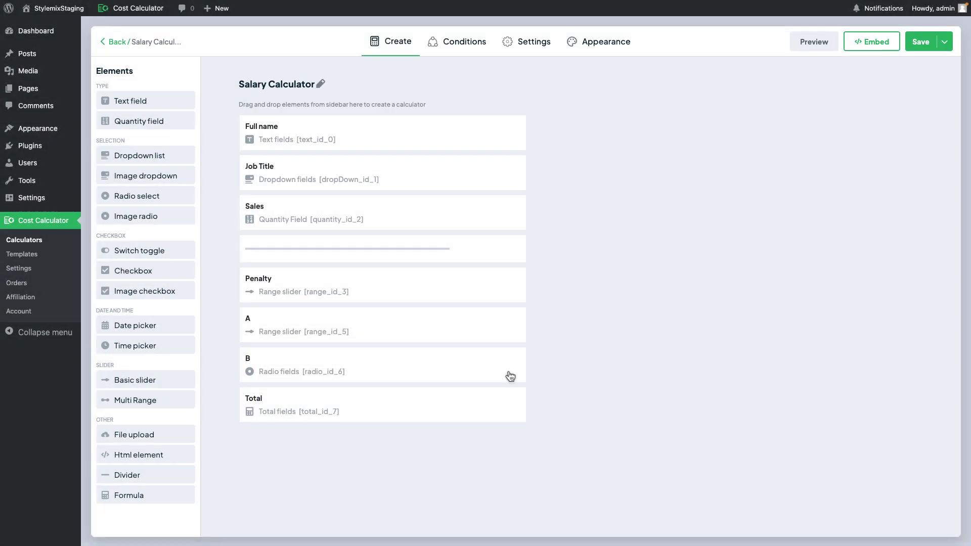
Replace the % operator in the Total formula with * so it reads F * G, and save the element
{"action": "left_click", "coordinate": [410, 402]}
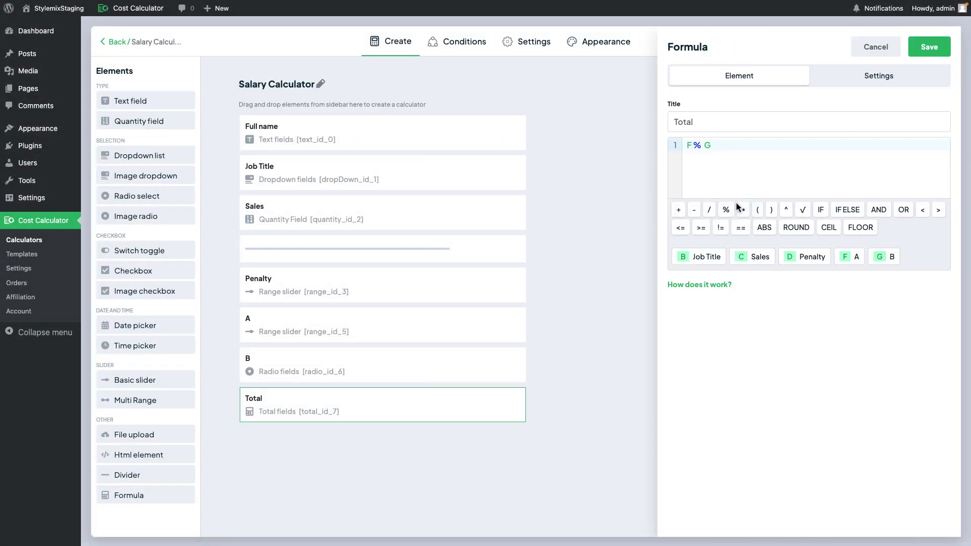
{"action": "left_click", "coordinate": [703, 146]}
{"action": "left_click", "coordinate": [741, 212]}
{"action": "left_click", "coordinate": [701, 146]}
{"action": "key", "text": "BackSpace"}
{"action": "left_click", "coordinate": [937, 48]}
Test the multiplication in the preview with slider A at 10 and option 5 for B, and close the preview
{"action": "left_click", "coordinate": [811, 43]}
{"action": "scroll", "coordinate": [473, 362], "scroll_direction": "down", "scroll_amount": 3}
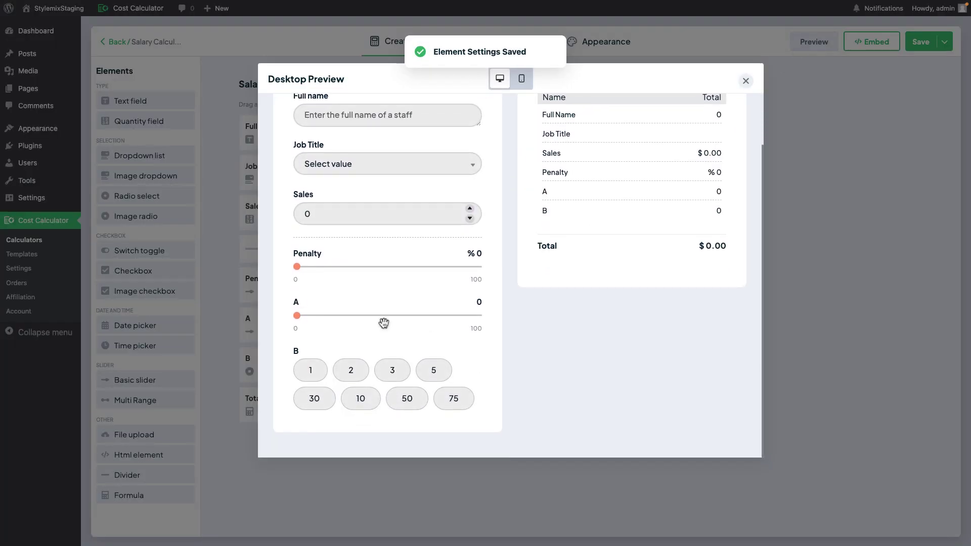
{"action": "left_click", "coordinate": [370, 316]}
{"action": "left_click_drag", "start_coordinate": [370, 315], "coordinate": [315, 315]}
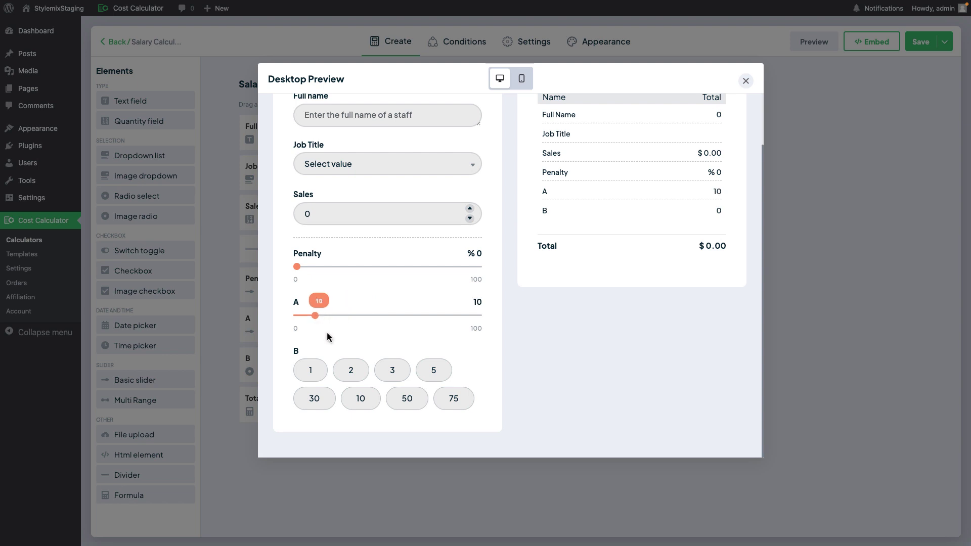
{"action": "left_click", "coordinate": [431, 371]}
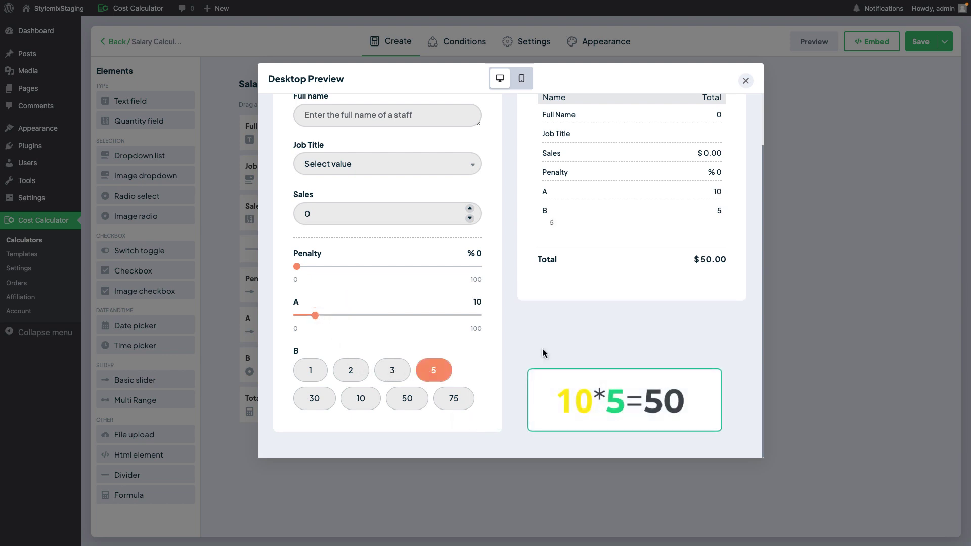
{"action": "left_click", "coordinate": [745, 81]}
Replace the Total formula with 1+(F+2)*G, using fields A and B as the variables, and save the element
{"action": "left_click", "coordinate": [393, 398]}
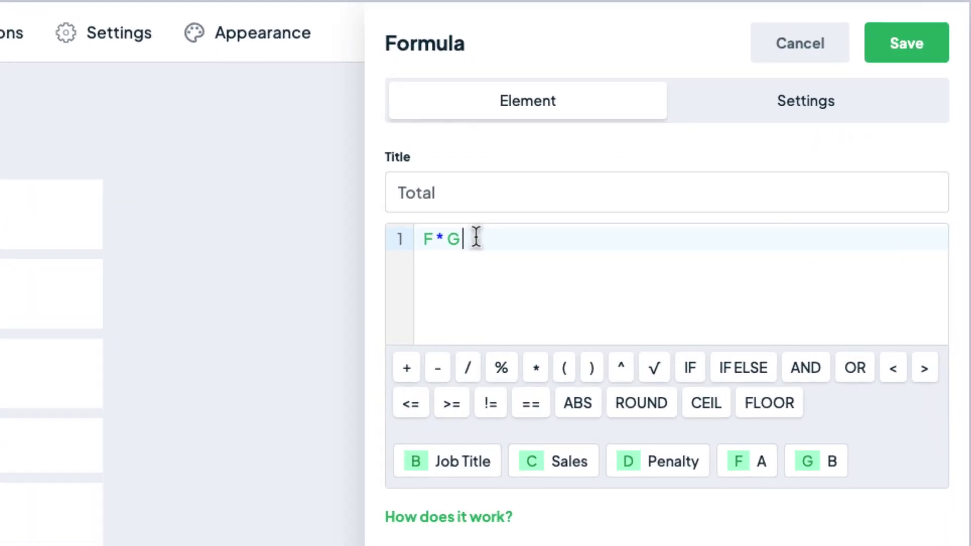
{"action": "left_click_drag", "start_coordinate": [476, 237], "coordinate": [361, 248]}
{"action": "key", "text": "BackSpace"}
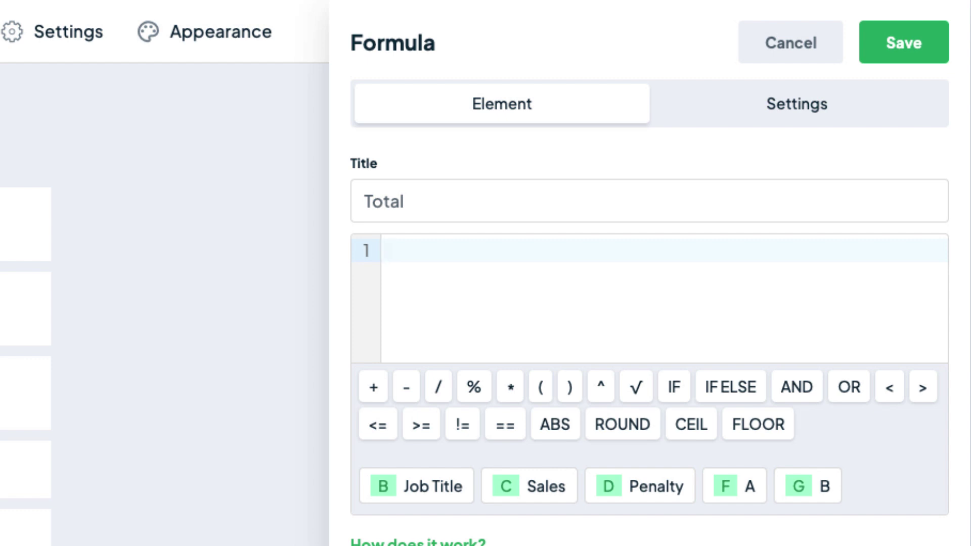
{"action": "type", "text": "1+"}
{"action": "left_click", "coordinate": [540, 388]}
{"action": "left_click", "coordinate": [727, 498]}
{"action": "left_click", "coordinate": [374, 390]}
{"action": "type", "text": "2)*"}
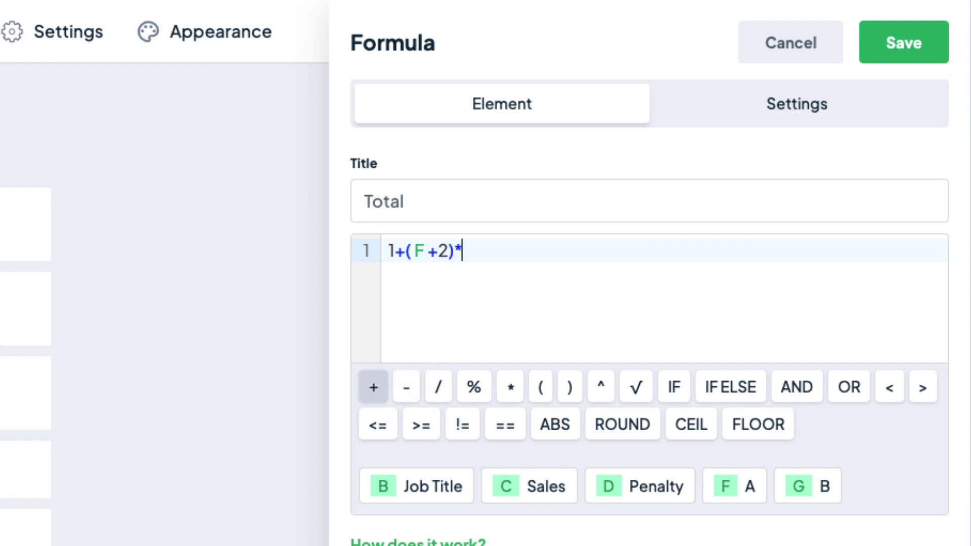
{"action": "left_click", "coordinate": [822, 492]}
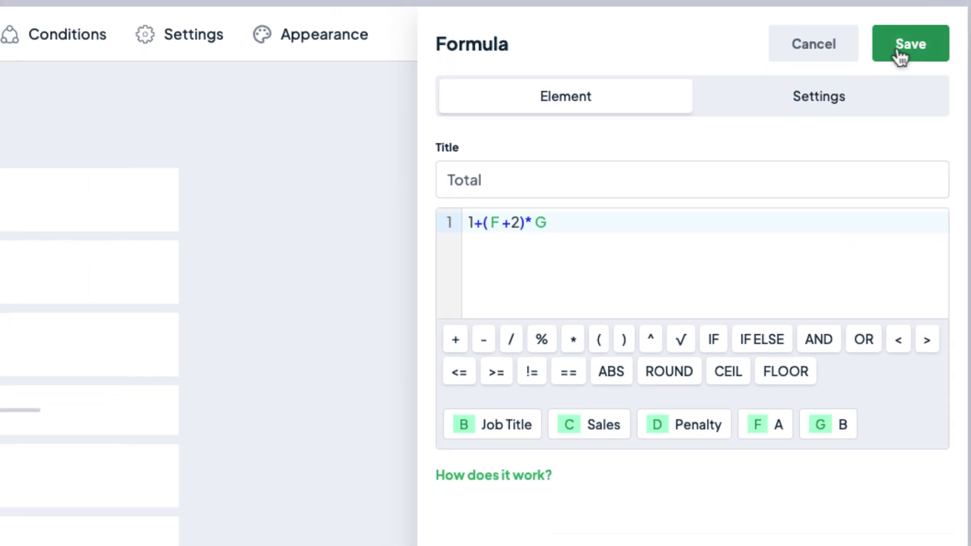
{"action": "left_click", "coordinate": [904, 43]}
Test the bracketed formula in the preview with slider A at 13 and option 5 for B, and close the preview
{"action": "left_click", "coordinate": [814, 43]}
{"action": "scroll", "coordinate": [444, 308], "scroll_direction": "down", "scroll_amount": 2}
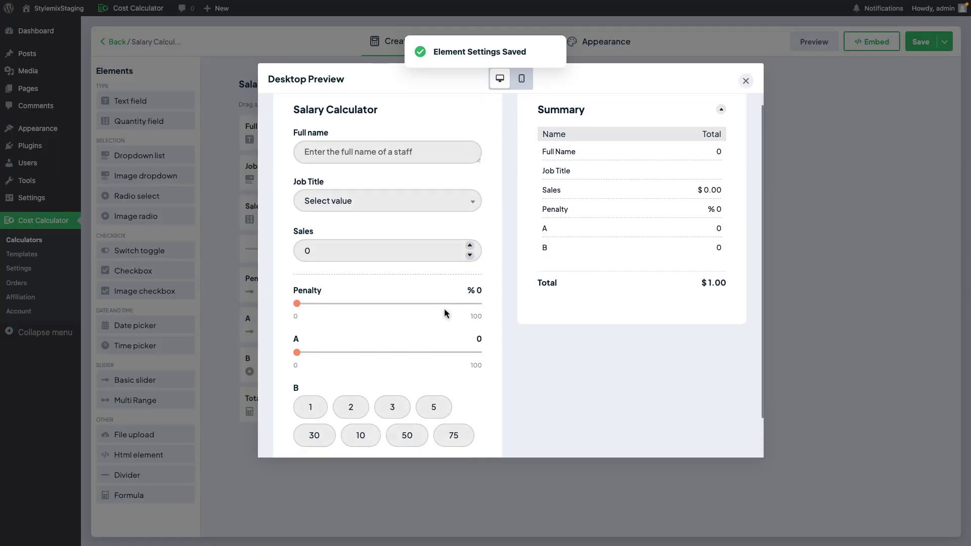
{"action": "left_click", "coordinate": [343, 322]}
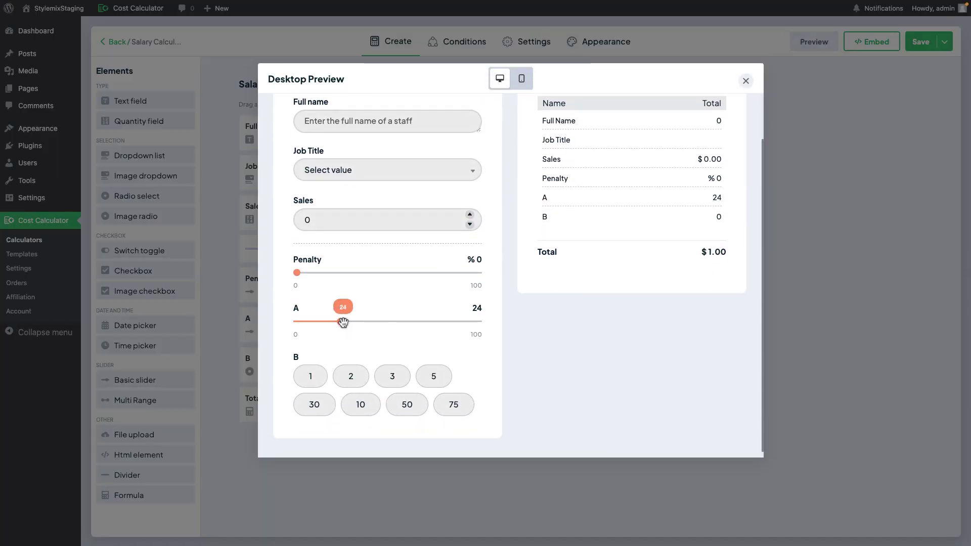
{"action": "left_click", "coordinate": [321, 322]}
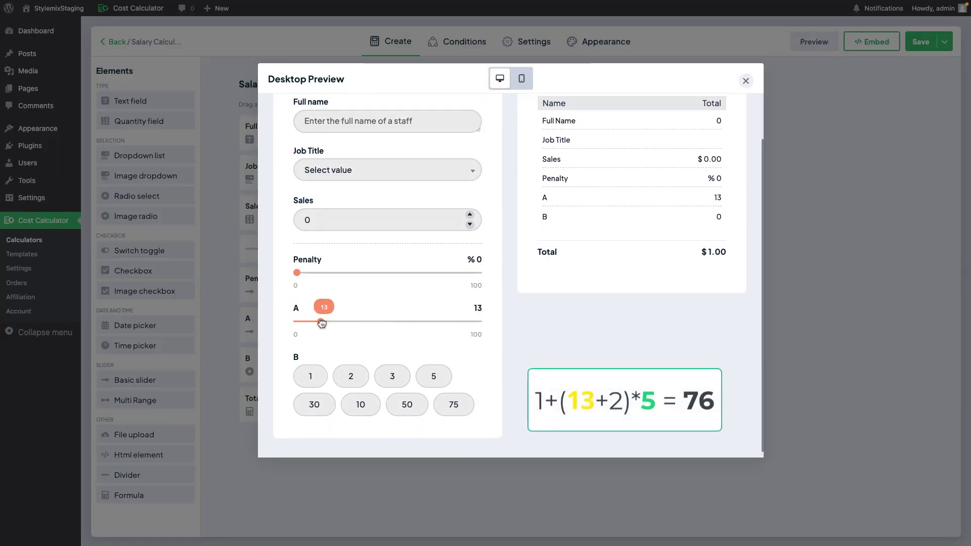
{"action": "left_click", "coordinate": [434, 377]}
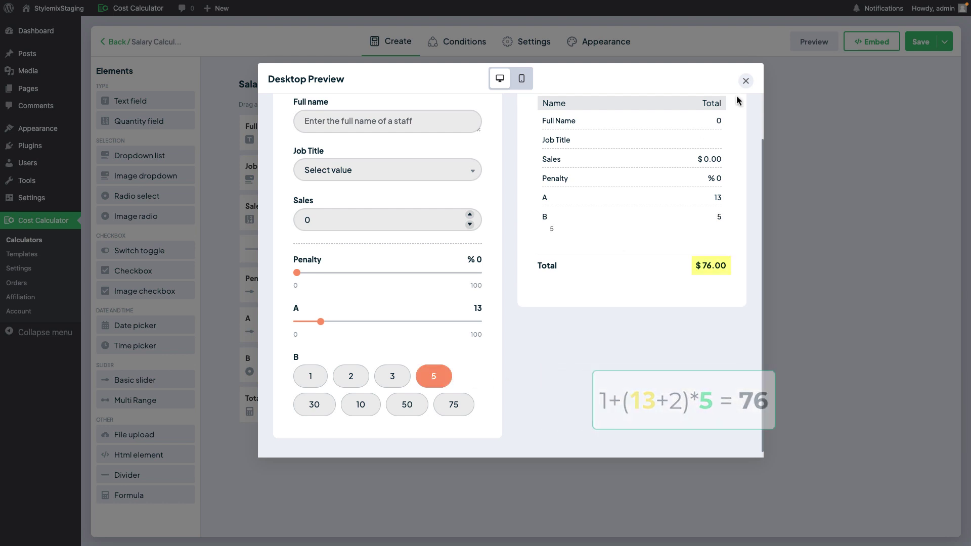
{"action": "left_click", "coordinate": [745, 81]}
Replace the Total formula with the power function POW(F, G), using fields A and B as its arguments
{"action": "left_click", "coordinate": [424, 403]}
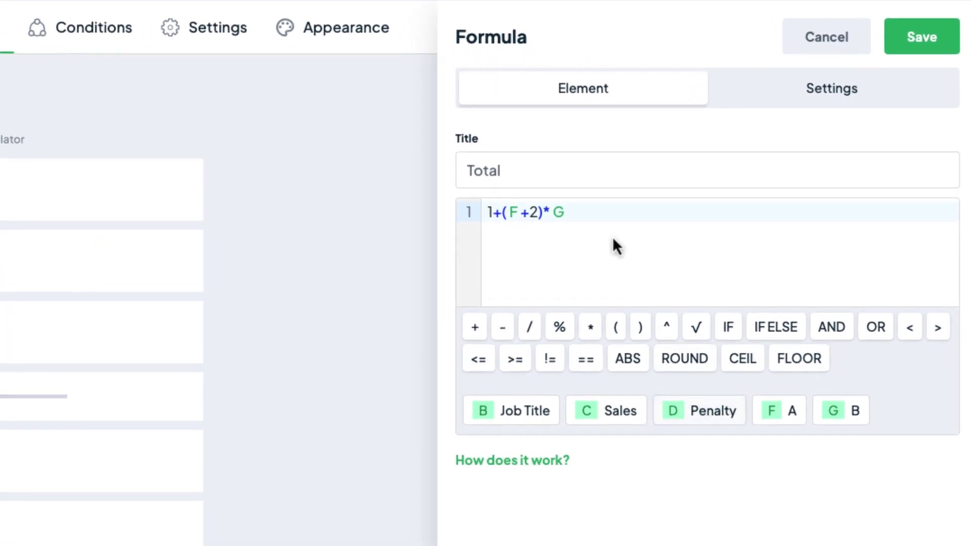
{"action": "left_click_drag", "start_coordinate": [751, 149], "coordinate": [679, 152]}
{"action": "key", "text": "BackSpace"}
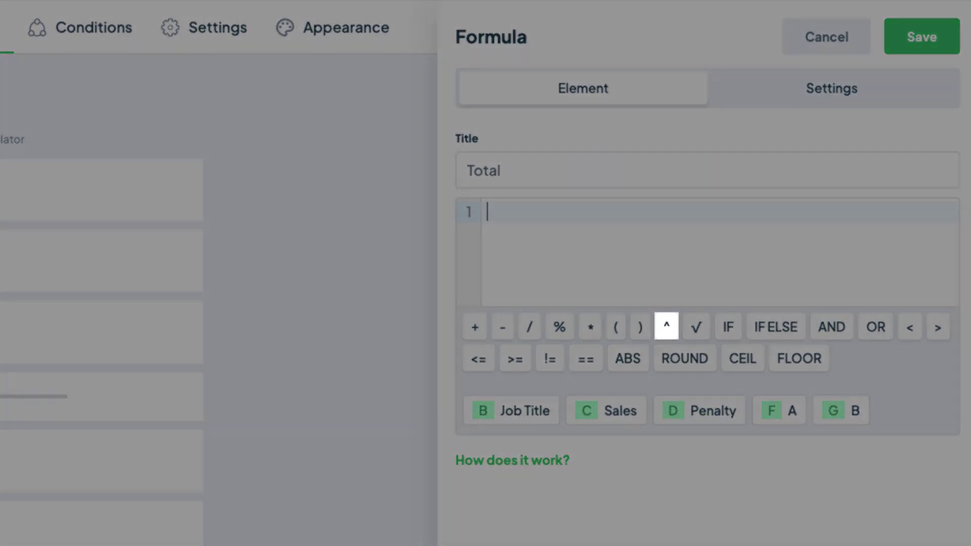
{"action": "left_click", "coordinate": [666, 328]}
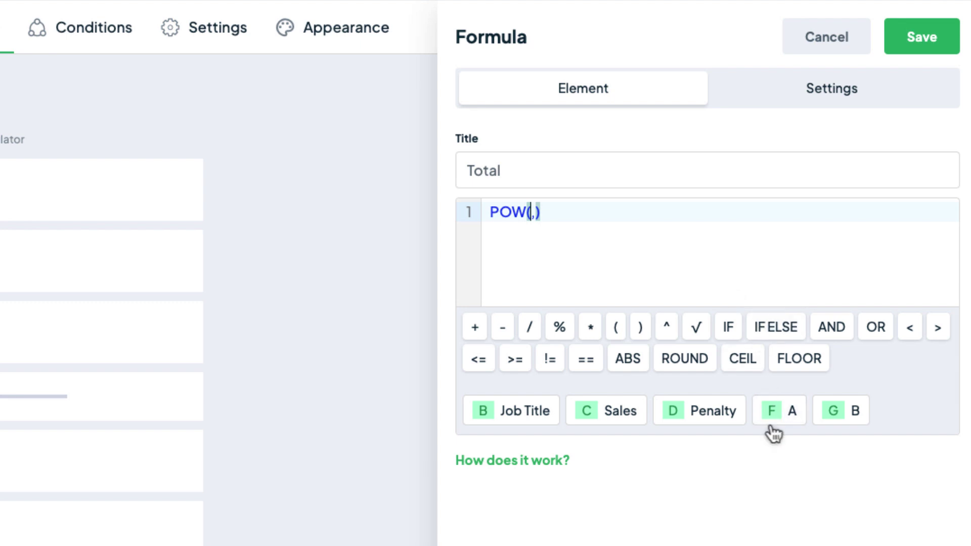
{"action": "left_click", "coordinate": [803, 411]}
{"action": "left_click", "coordinate": [830, 417]}
Replace the field variables inside the power function with numbers so the formula reads POW(2, 5)
{"action": "key", "text": "Left"}
{"action": "key", "text": "Left"}
{"action": "type", "text": "2"}
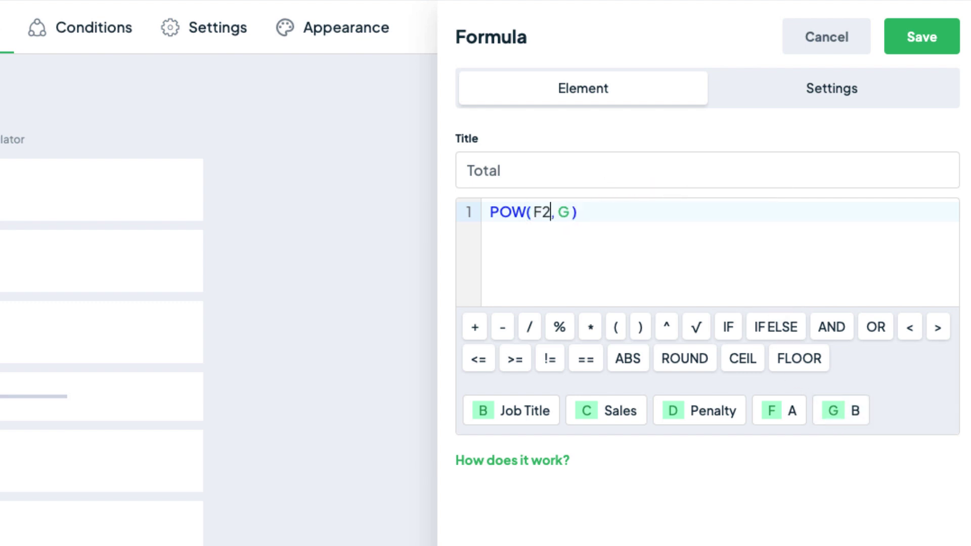
{"action": "key", "text": "Left"}
{"action": "key", "text": "BackSpace"}
{"action": "key", "text": "Delete"}
{"action": "type", "text": "2"}
{"action": "key", "text": "BackSpace"}
{"action": "type", "text": "5"}
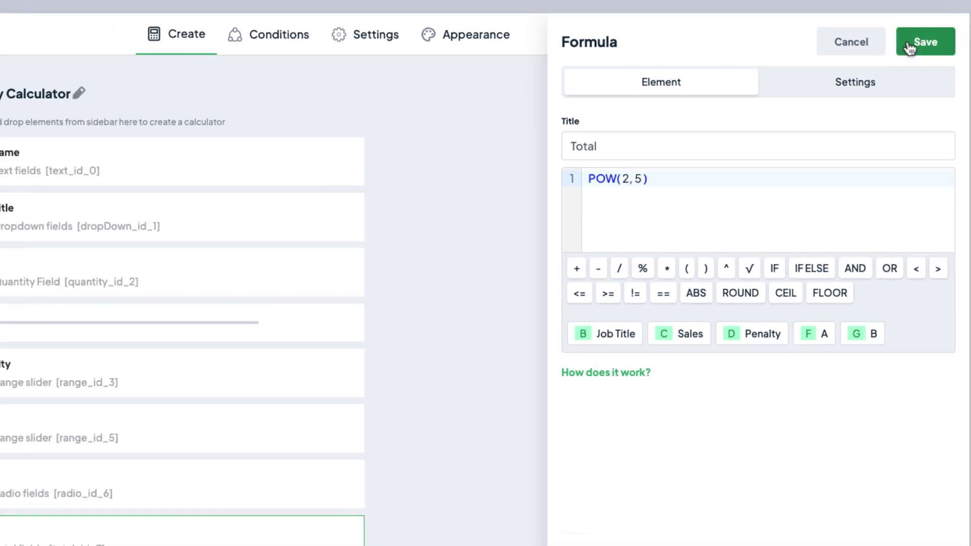
Save the Total element and check the power function's total in the preview before closing it
{"action": "left_click", "coordinate": [921, 37]}
{"action": "left_click", "coordinate": [811, 42]}
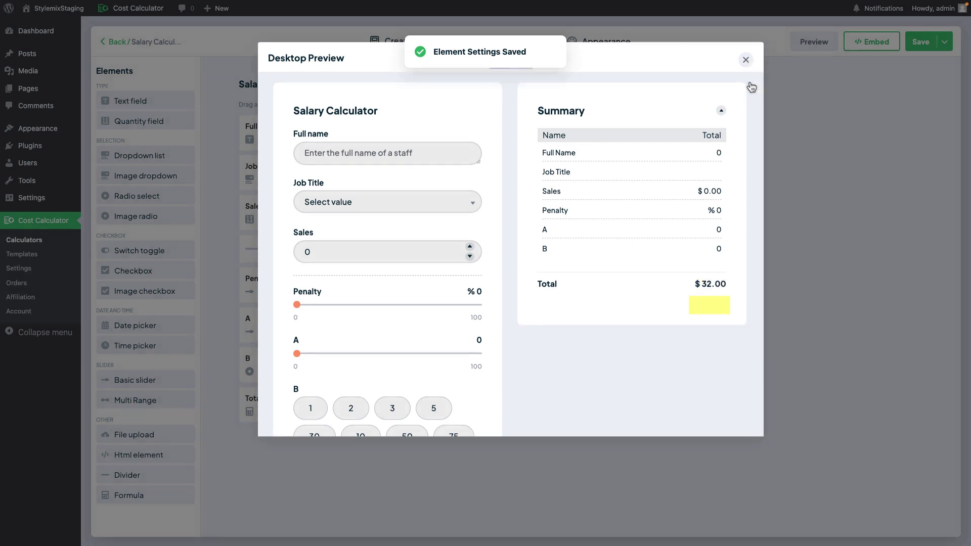
{"action": "left_click", "coordinate": [745, 82]}
Replace the numbers in the Total element's POW function with fields A and B, giving POW(F, G), and save the element
{"action": "left_click", "coordinate": [506, 390]}
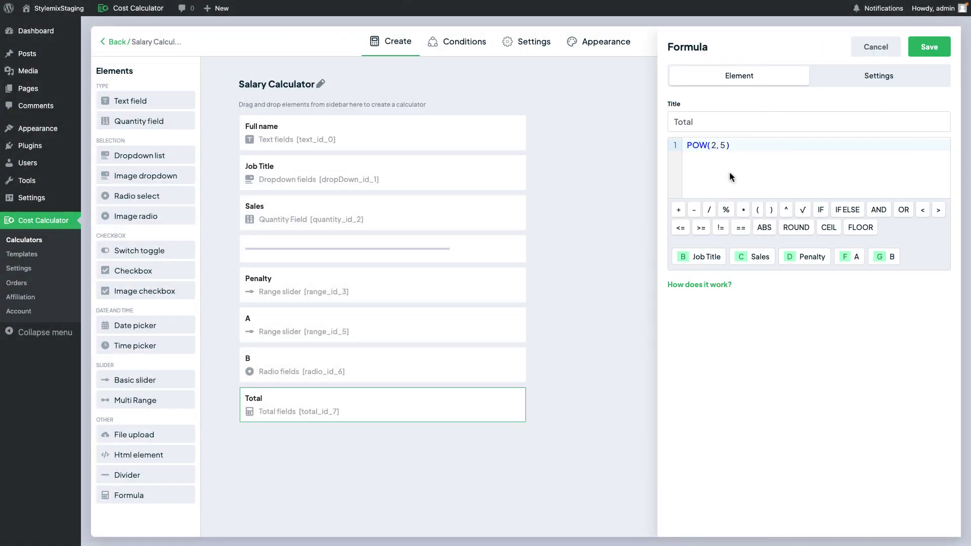
{"action": "left_click", "coordinate": [723, 145]}
{"action": "key", "text": "BackSpace"}
{"action": "left_click", "coordinate": [853, 257]}
{"action": "left_click", "coordinate": [885, 257]}
{"action": "left_click", "coordinate": [929, 47]}
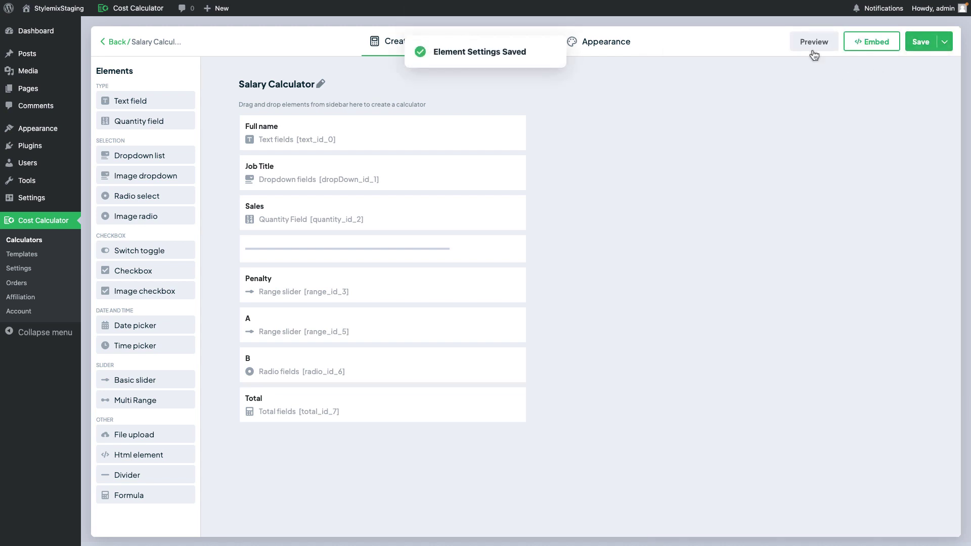
Test the power formula in the preview with slider A at 8 and option 3 for B, and close the preview
{"action": "left_click", "coordinate": [814, 43]}
{"action": "scroll", "coordinate": [586, 203], "scroll_direction": "down", "scroll_amount": 2}
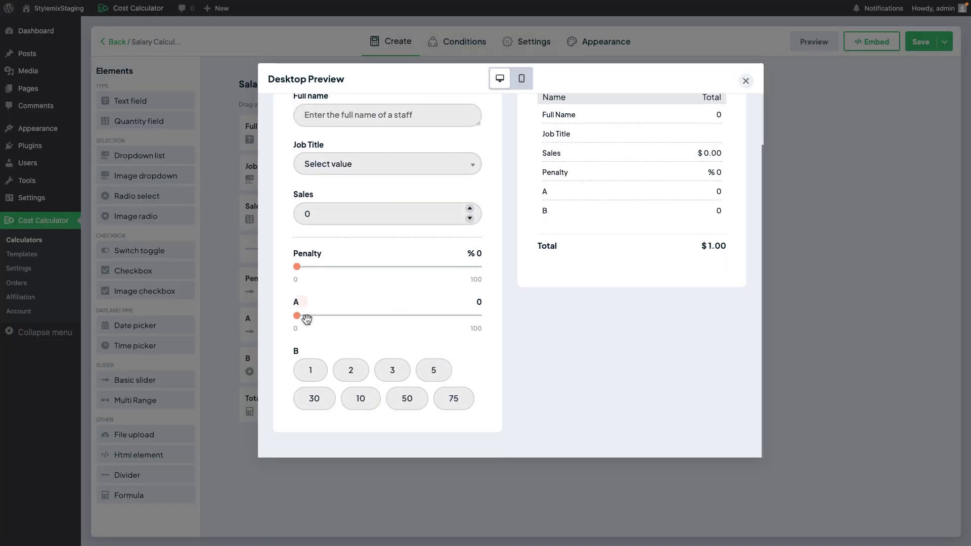
{"action": "left_click_drag", "start_coordinate": [298, 317], "coordinate": [312, 317]}
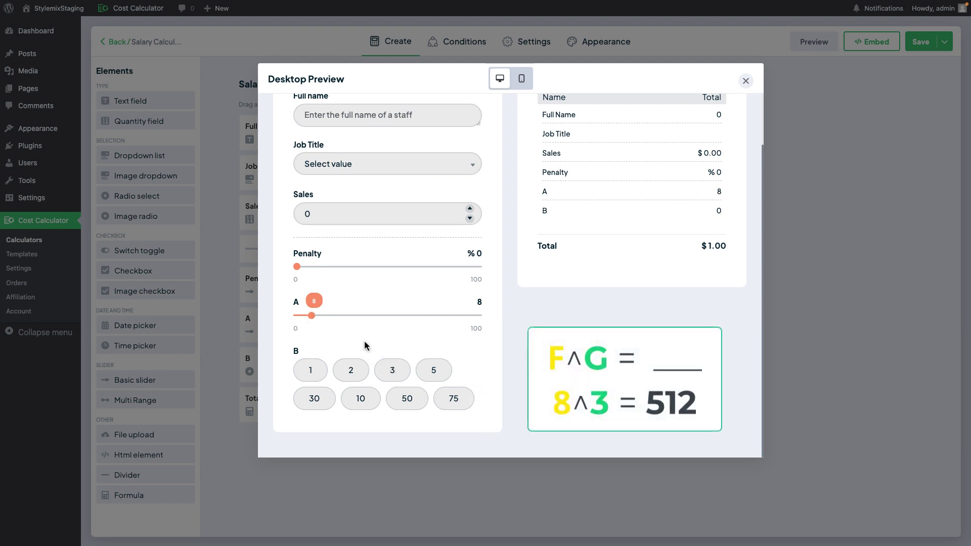
{"action": "left_click", "coordinate": [392, 371]}
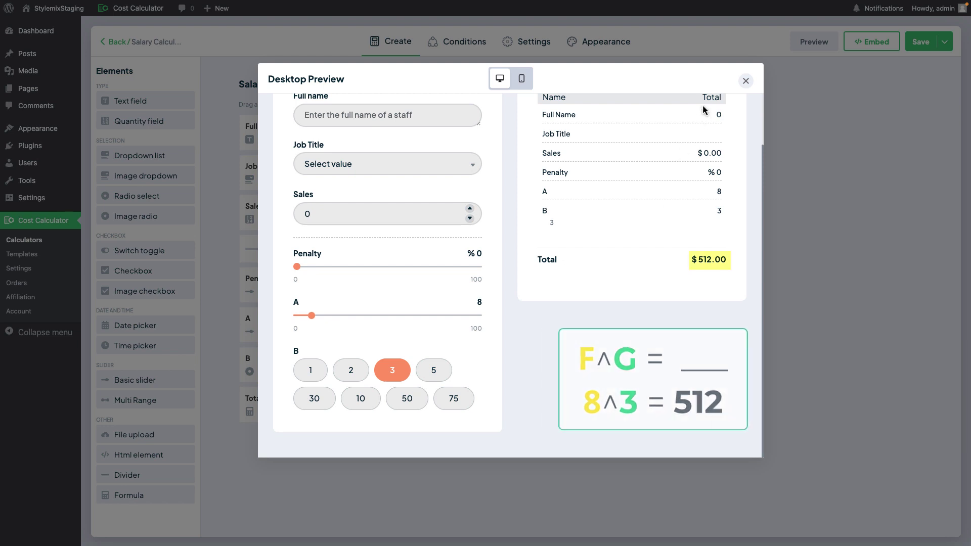
{"action": "left_click", "coordinate": [745, 81]}
Replace the Total formula with the square root function SQRT(2), and save the element
{"action": "left_click", "coordinate": [430, 401]}
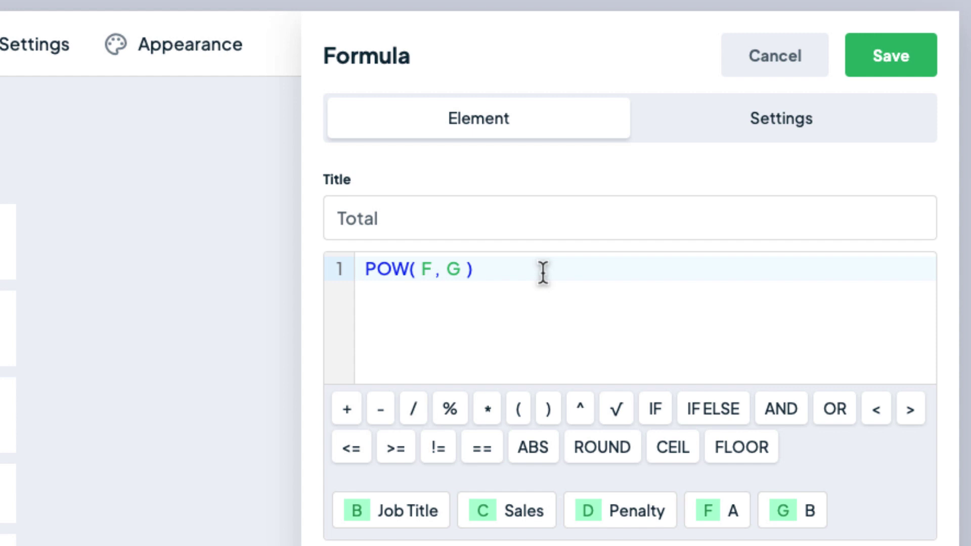
{"action": "left_click_drag", "start_coordinate": [543, 272], "coordinate": [377, 277]}
{"action": "key", "text": "BackSpace"}
{"action": "left_click", "coordinate": [617, 410]}
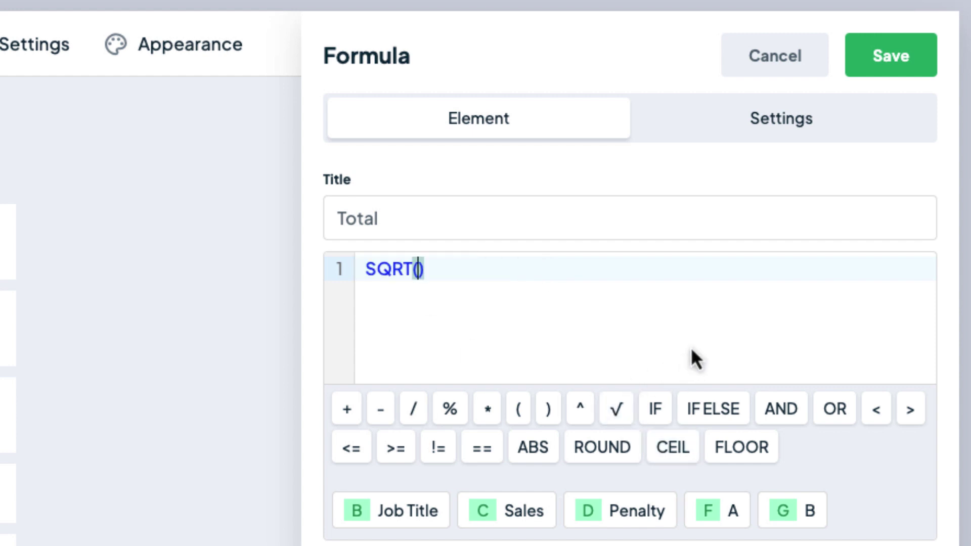
{"action": "type", "text": "2"}
{"action": "left_click", "coordinate": [891, 55]}
Check the square root total in the preview, close the preview and reopen the Total element's formula
{"action": "left_click", "coordinate": [733, 53]}
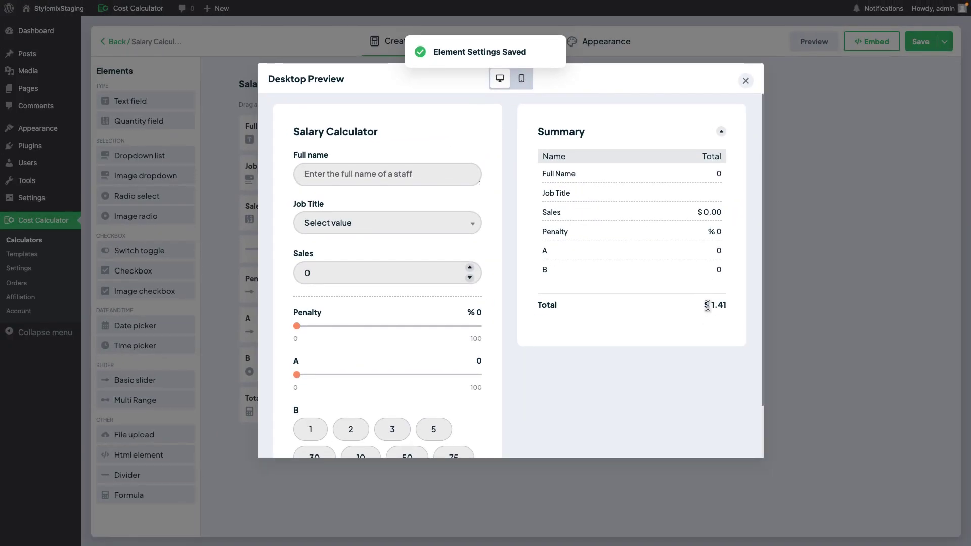
{"action": "left_click", "coordinate": [745, 81]}
{"action": "left_click", "coordinate": [407, 402]}
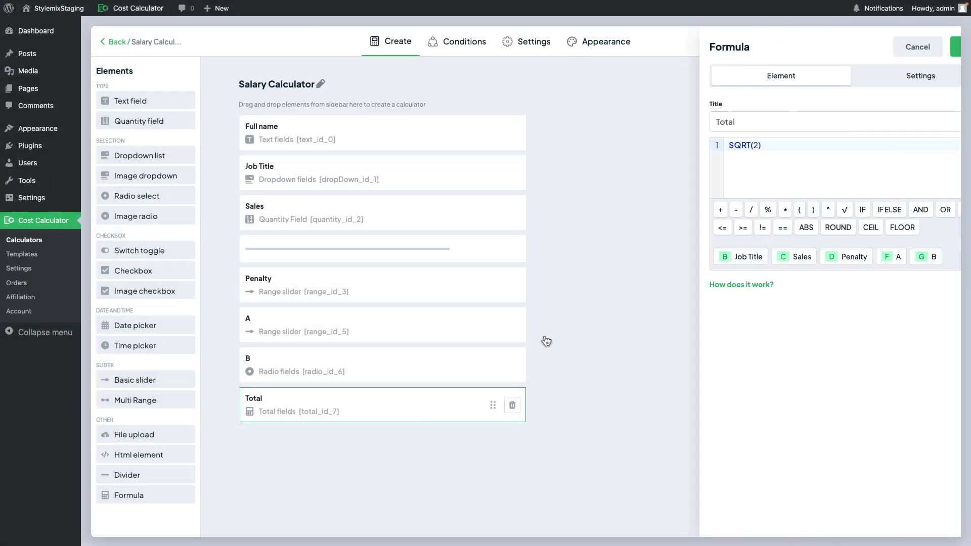
Replace the number in the Total element's SQRT function with field B, giving SQRT(G), and save the element
{"action": "left_click", "coordinate": [716, 146]}
{"action": "key", "text": "BackSpace"}
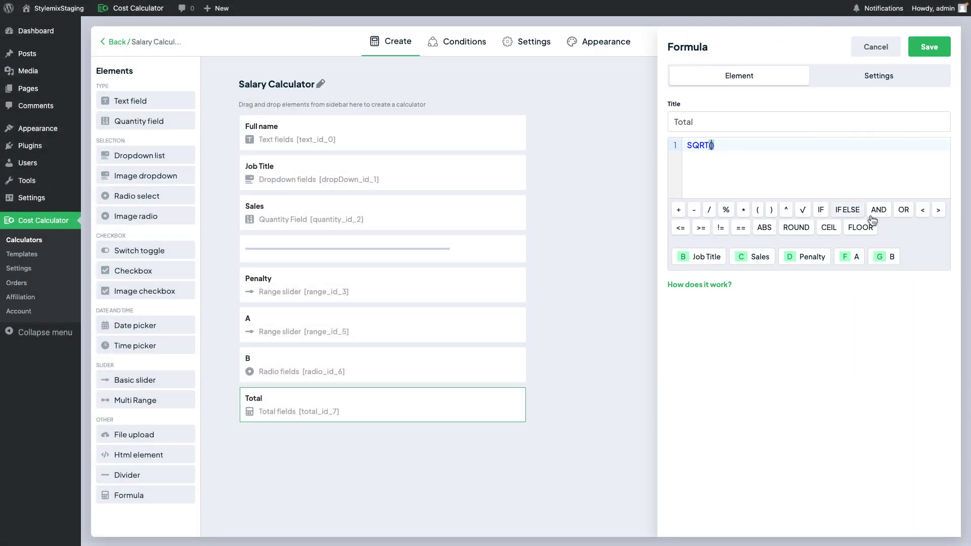
{"action": "left_click", "coordinate": [926, 49]}
Test the square root formula in the preview with option 30 for B, and close the preview
{"action": "left_click", "coordinate": [814, 42]}
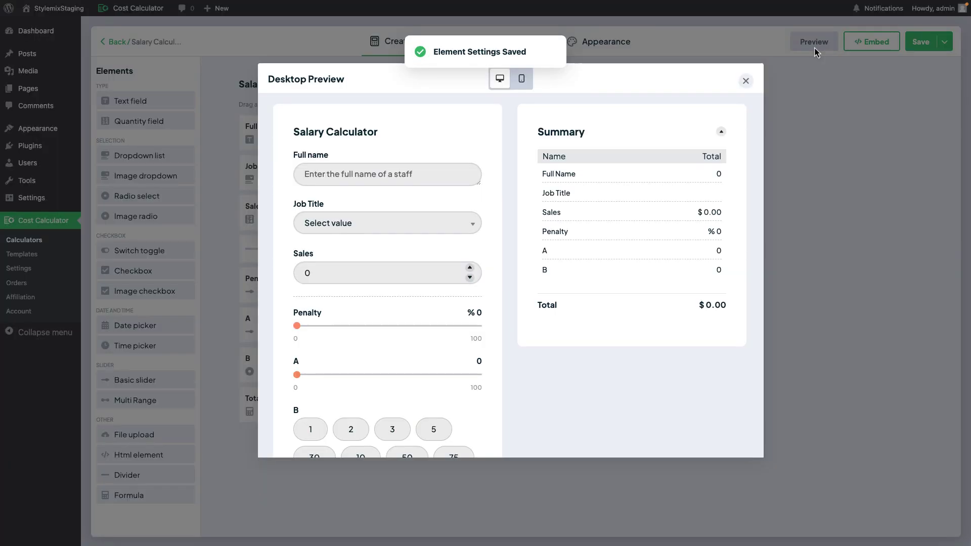
{"action": "scroll", "coordinate": [632, 288], "scroll_direction": "down", "scroll_amount": 2}
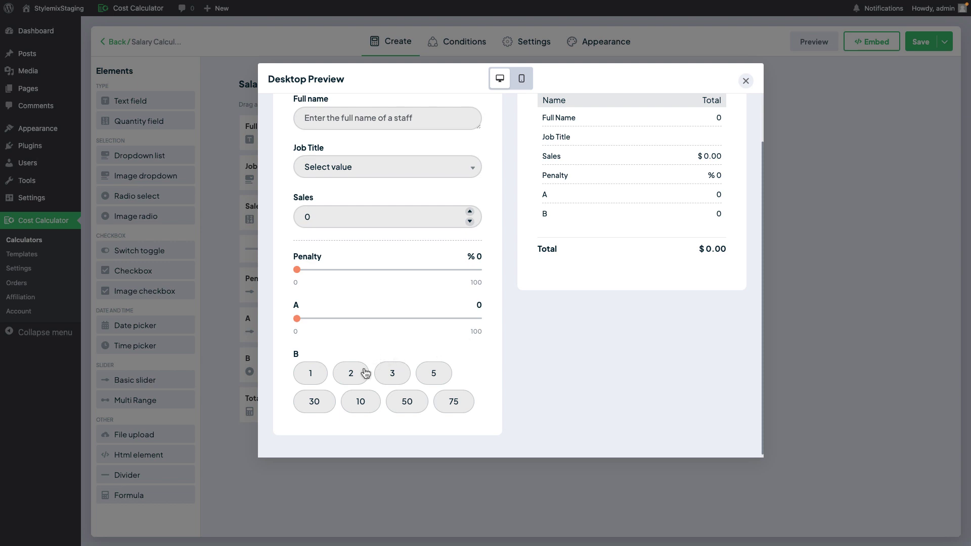
{"action": "left_click", "coordinate": [314, 401]}
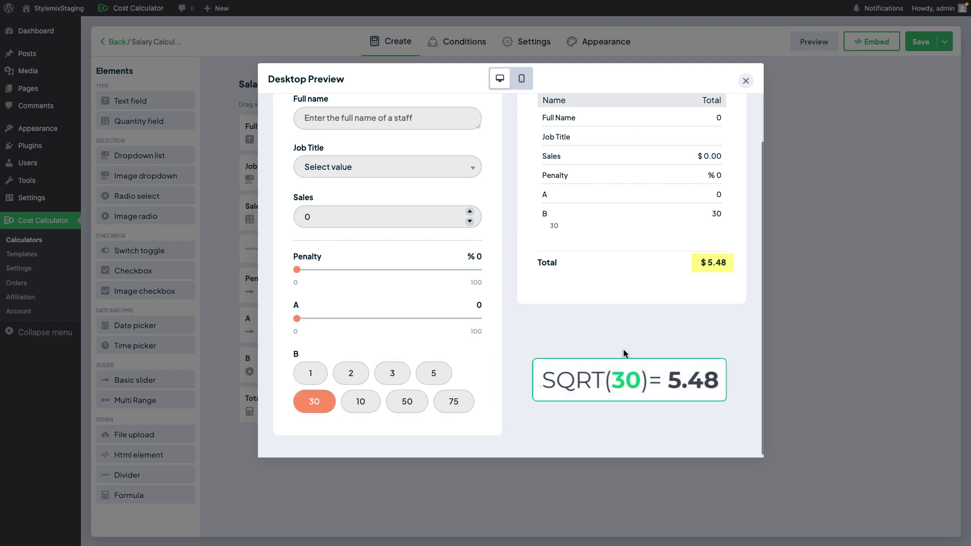
{"action": "left_click", "coordinate": [745, 81]}
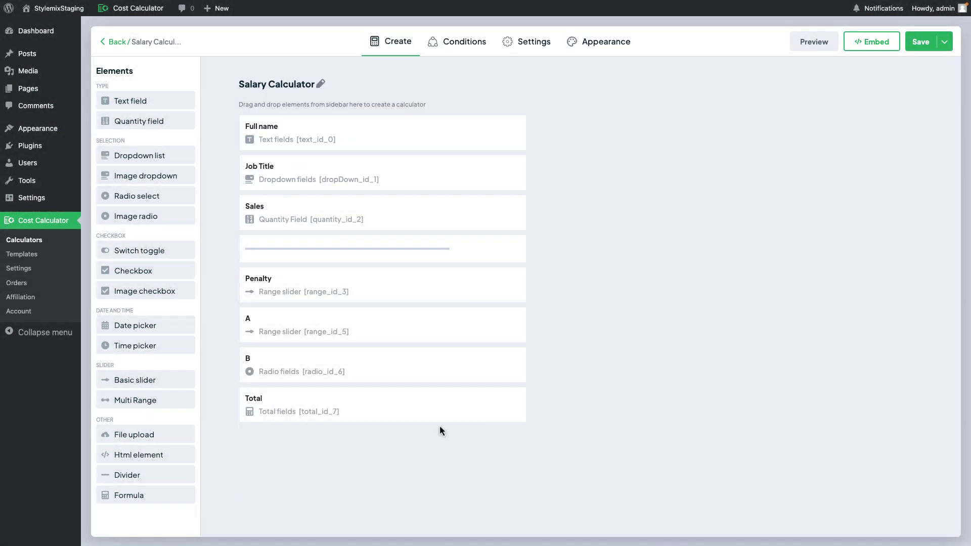
Replace the Total formula with the absolute value function ABS(-7), and save the element
{"action": "left_click", "coordinate": [433, 412]}
{"action": "left_click_drag", "start_coordinate": [727, 147], "coordinate": [658, 146]}
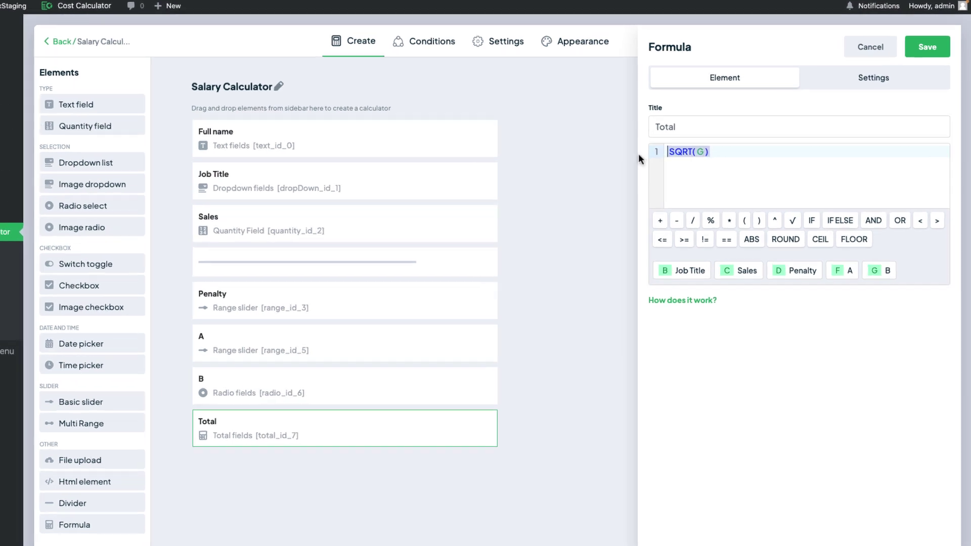
{"action": "key", "text": "BackSpace"}
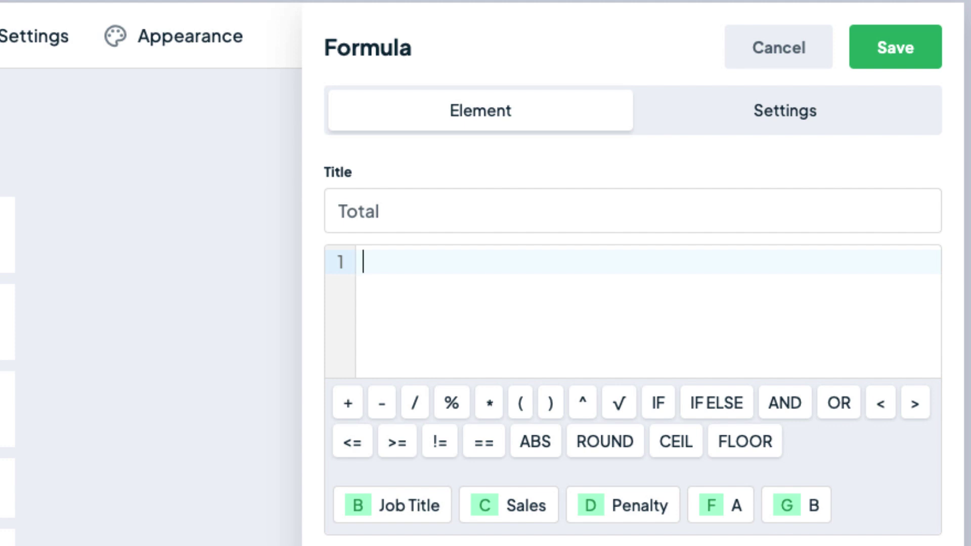
{"action": "left_click", "coordinate": [543, 445]}
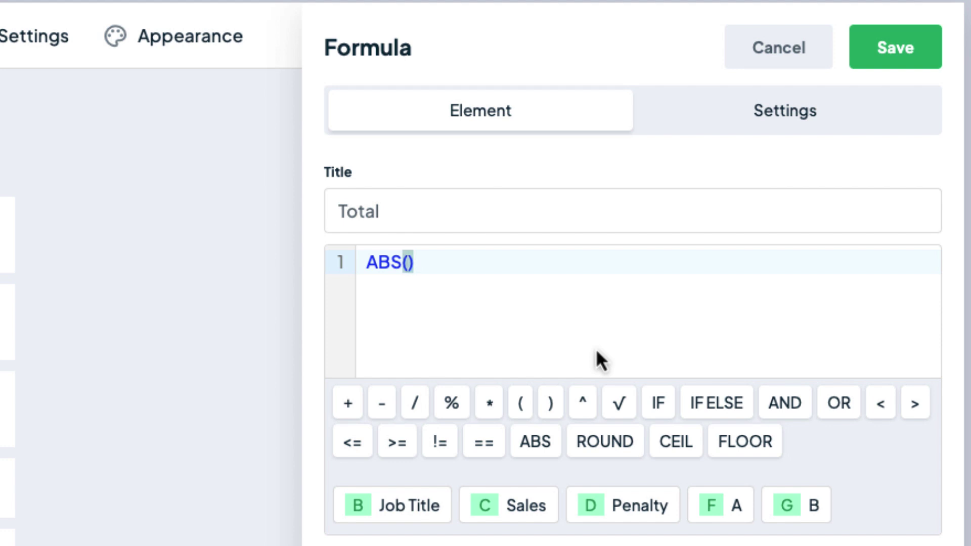
{"action": "type", "text": "-7"}
{"action": "left_click", "coordinate": [895, 47]}
Check the absolute value total in the preview, close the preview and reopen the Total element's formula
{"action": "left_click", "coordinate": [680, 37]}
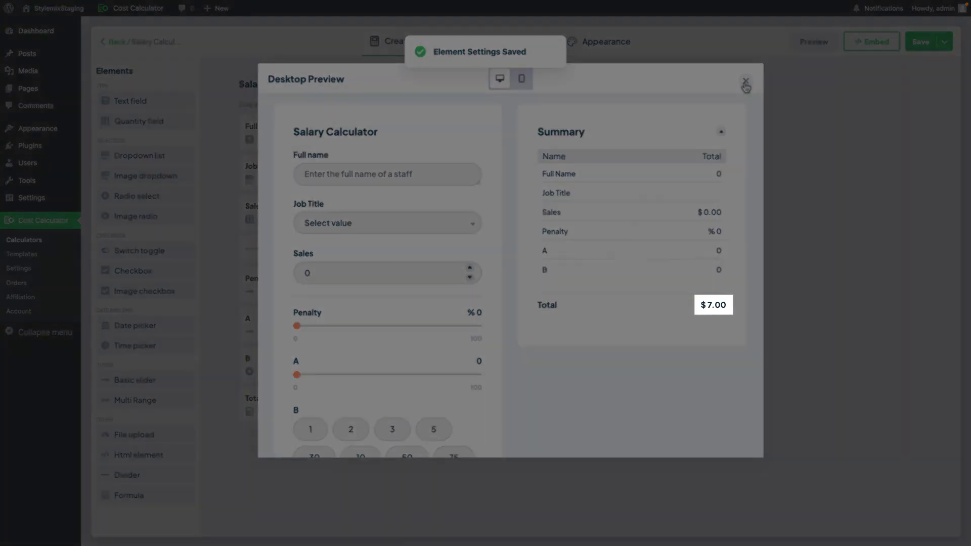
{"action": "left_click", "coordinate": [746, 82]}
{"action": "left_click", "coordinate": [445, 398]}
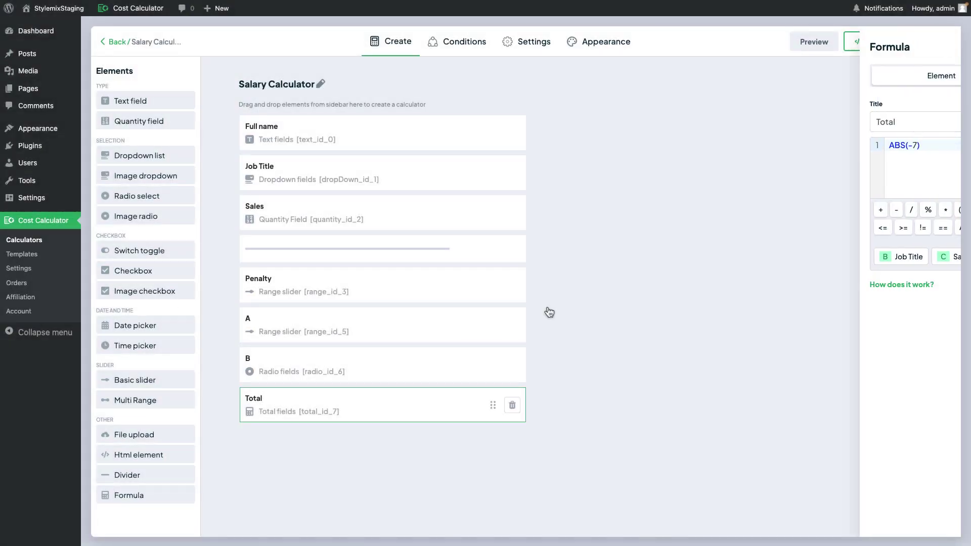
Clear the ABS formula and change the Total element's title to ROUND
{"action": "left_click", "coordinate": [758, 151]}
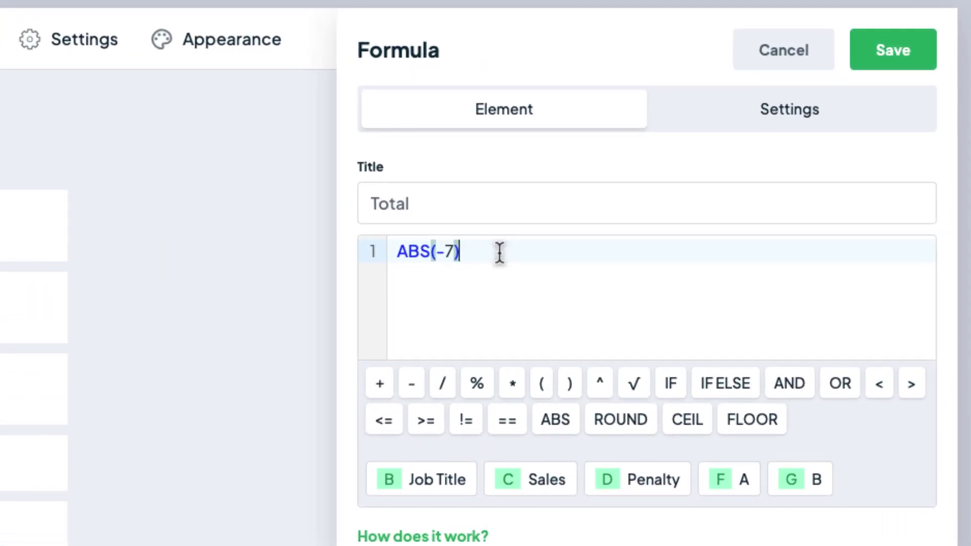
{"action": "left_click_drag", "start_coordinate": [499, 252], "coordinate": [382, 259]}
{"action": "key", "text": "BackSpace"}
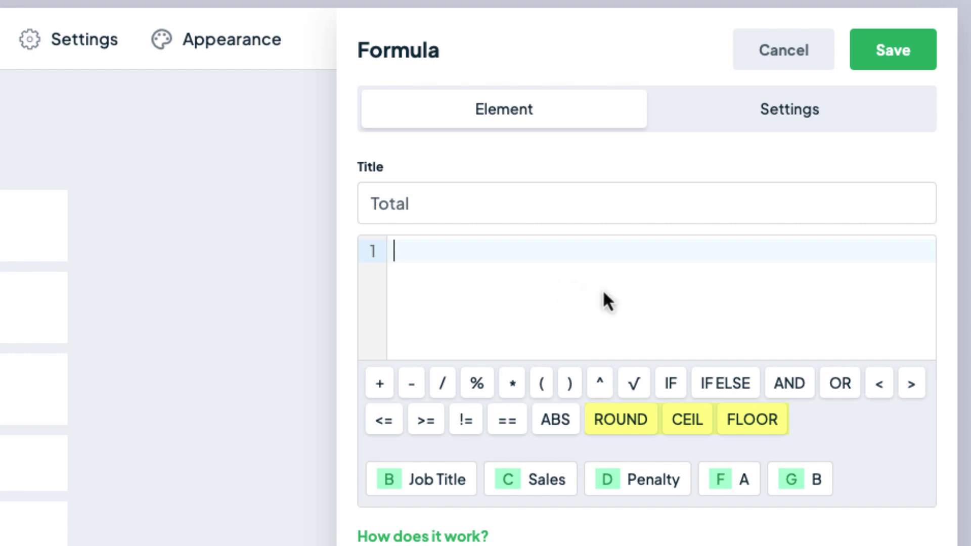
{"action": "left_click_drag", "start_coordinate": [466, 210], "coordinate": [347, 223]}
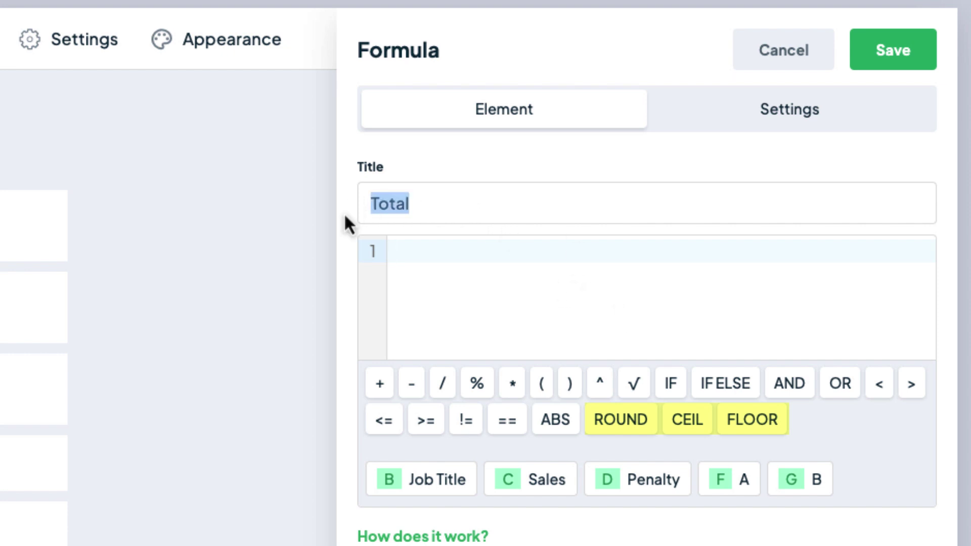
{"action": "type", "text": "ROU"}
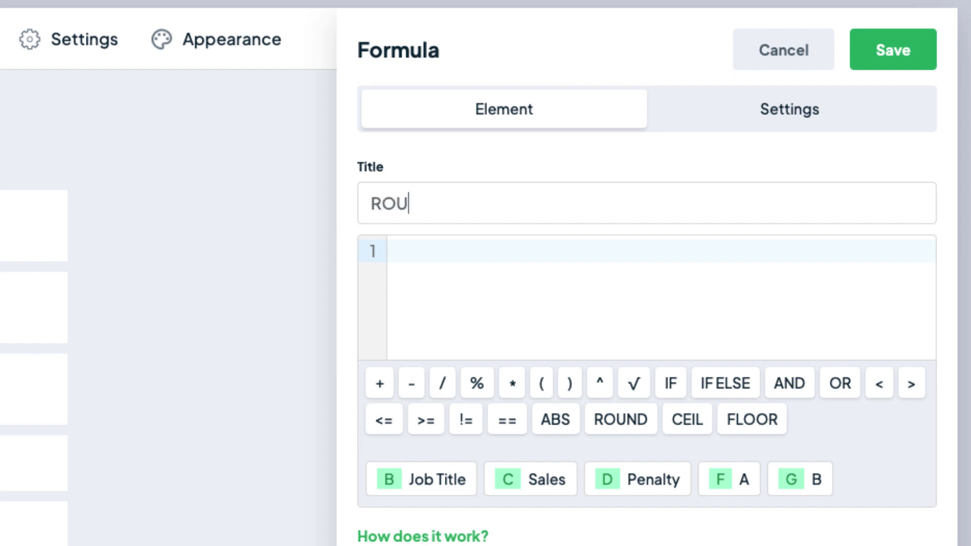
{"action": "type", "text": "BD"}
{"action": "key", "text": "BackSpace"}
{"action": "key", "text": "BackSpace"}
{"action": "type", "text": "ND"}
Set the retitled element's formula to ROUND(2.3) and save the element
{"action": "left_click", "coordinate": [641, 425]}
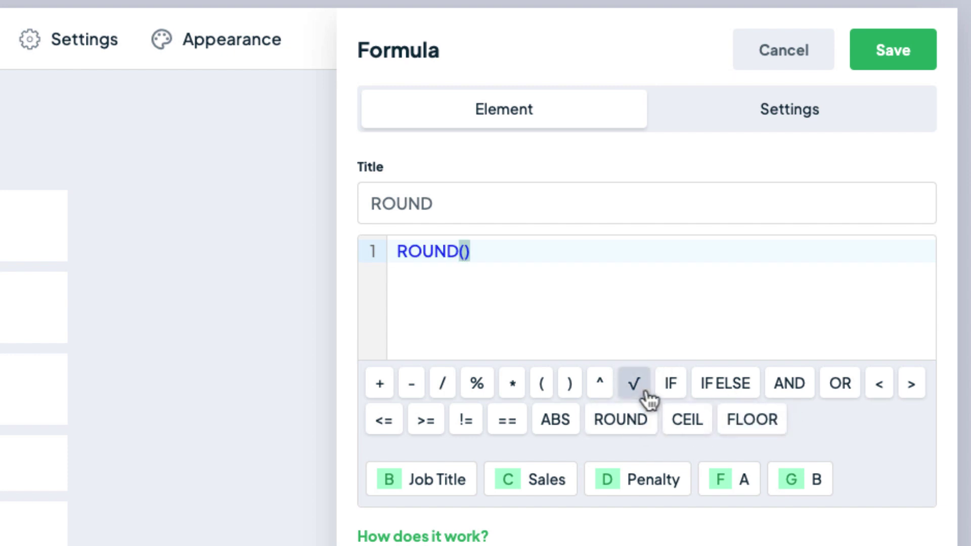
{"action": "type", "text": "2.3"}
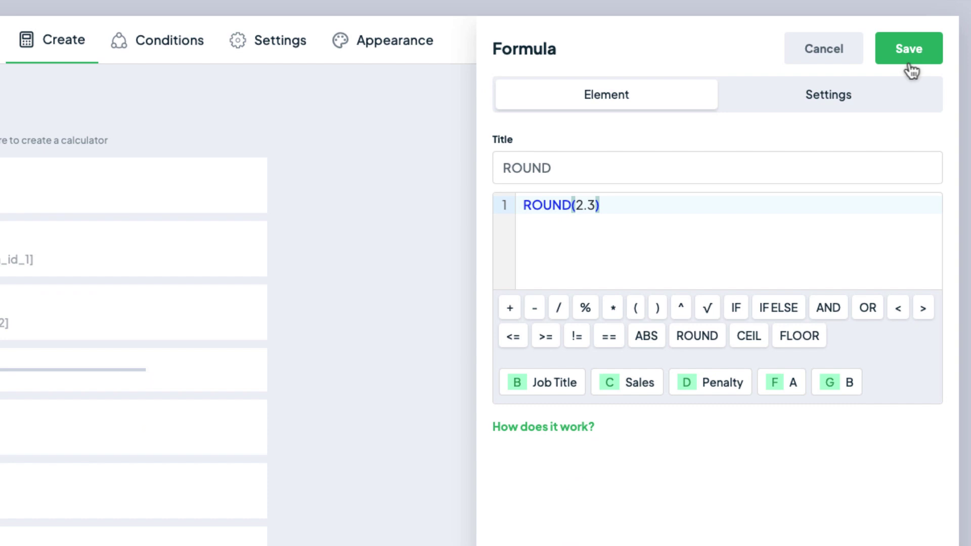
{"action": "left_click", "coordinate": [893, 50]}
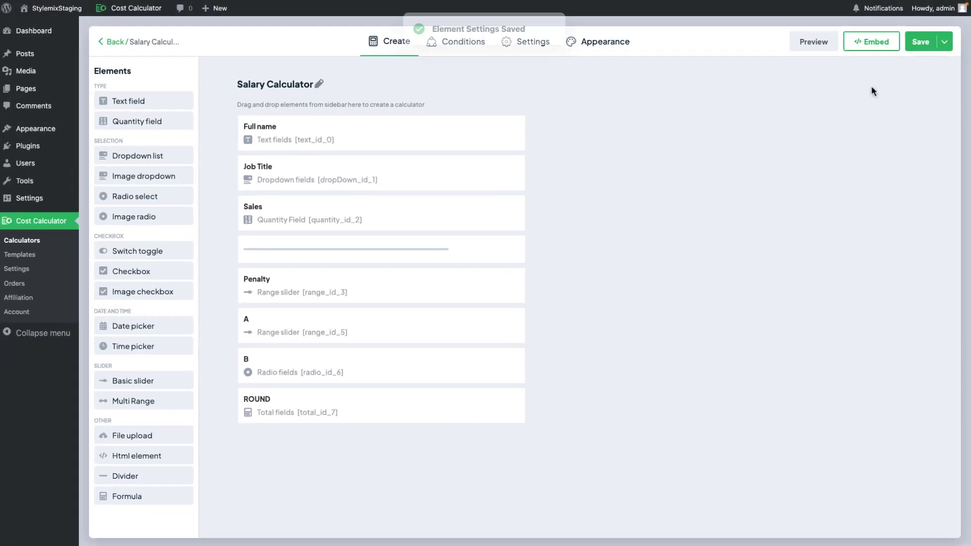
Add a new Formula element titled CEIL with the formula CEIL(2.3), and save it
{"action": "left_click", "coordinate": [471, 411]}
{"action": "left_click", "coordinate": [130, 498]}
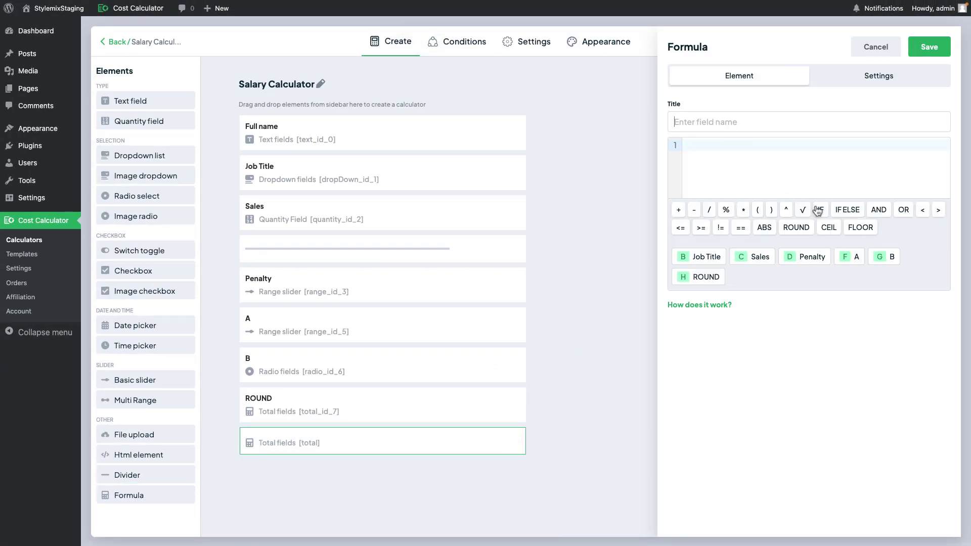
{"action": "type", "text": "CEIL"}
{"action": "left_click", "coordinate": [829, 228]}
{"action": "type", "text": "2.3"}
{"action": "left_click", "coordinate": [928, 47]}
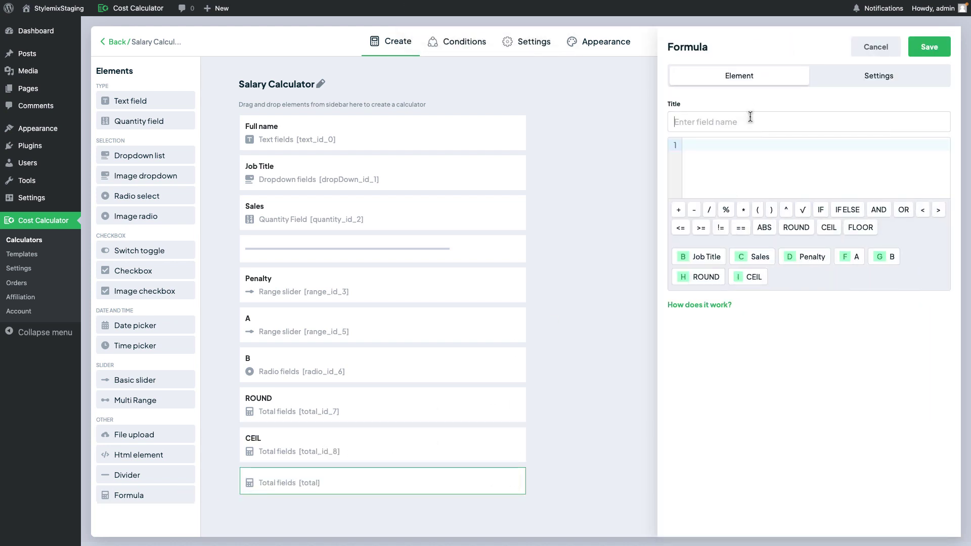
Title the next new Formula element FLOOR, set its formula to FLOOR(2.3), save it and preview the calculator
{"action": "type", "text": "LOOR"}
{"action": "key", "text": "Tab"}
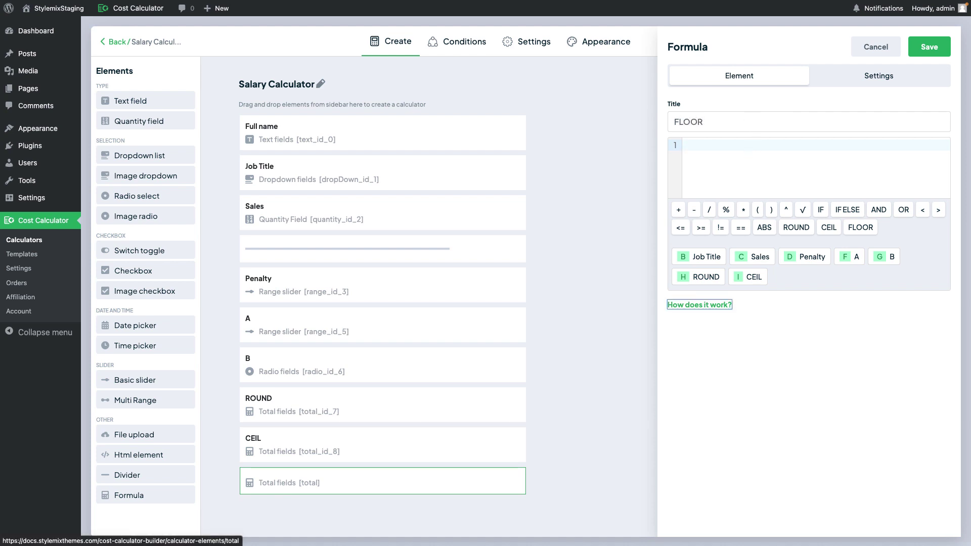
{"action": "left_click", "coordinate": [862, 230]}
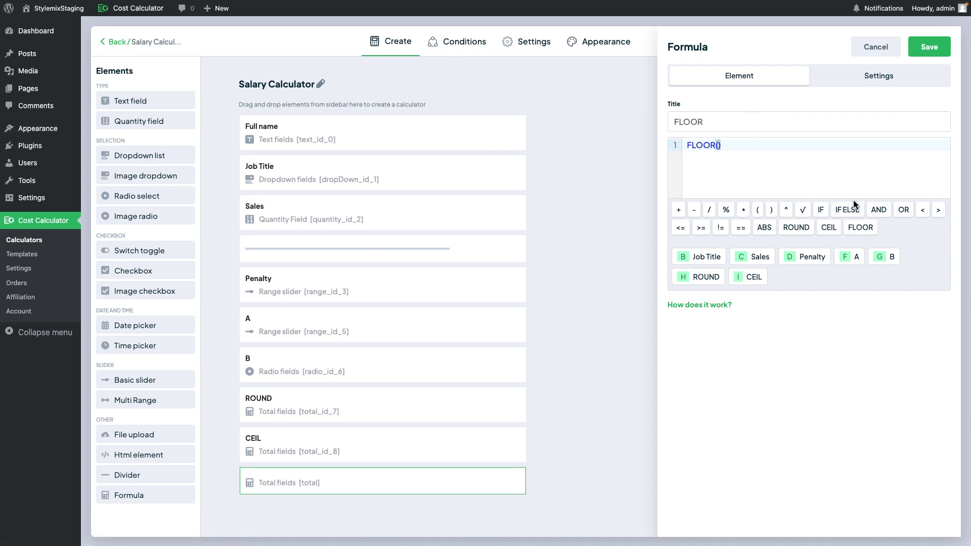
{"action": "type", "text": "2.3"}
{"action": "left_click", "coordinate": [916, 49]}
{"action": "left_click", "coordinate": [816, 43]}
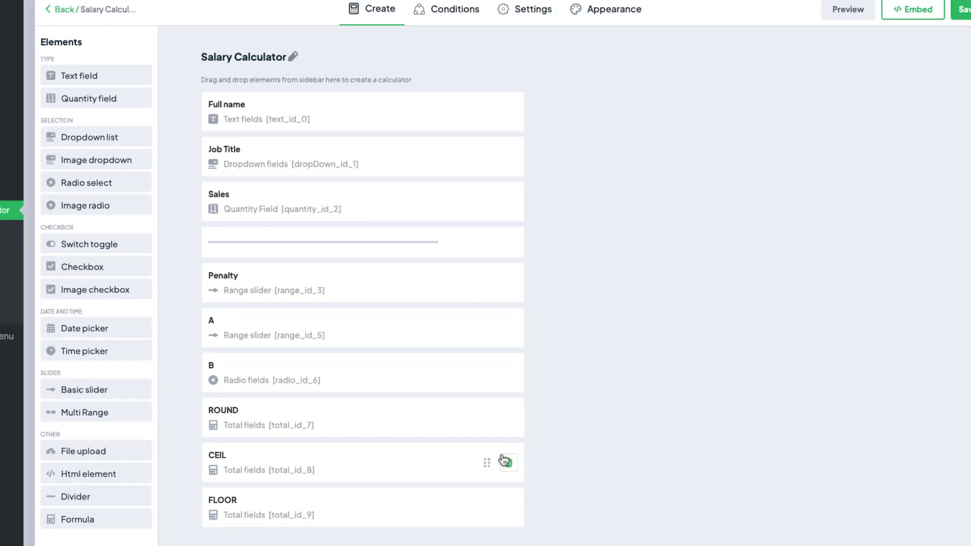
Delete the CEIL and FLOOR elements from the calculator
{"action": "left_click", "coordinate": [504, 460]}
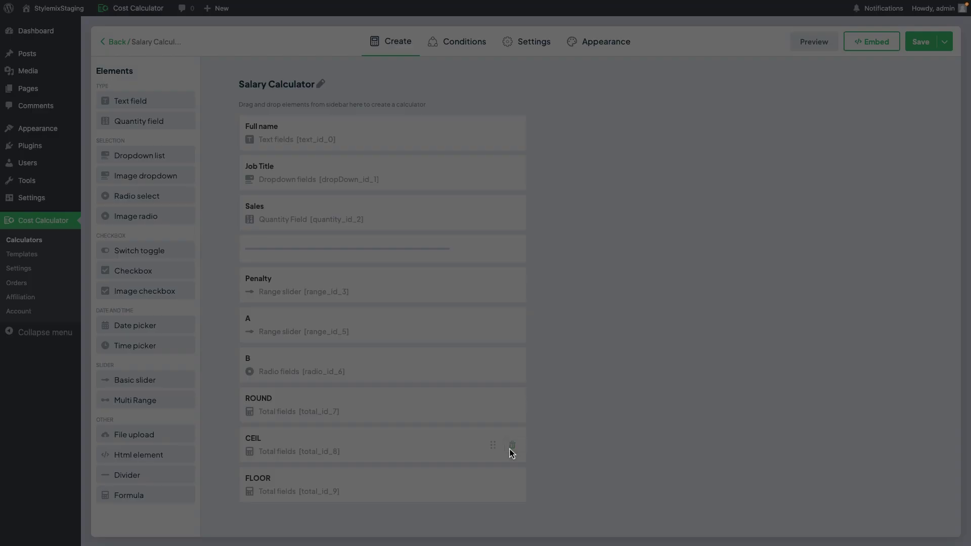
{"action": "left_click", "coordinate": [540, 150]}
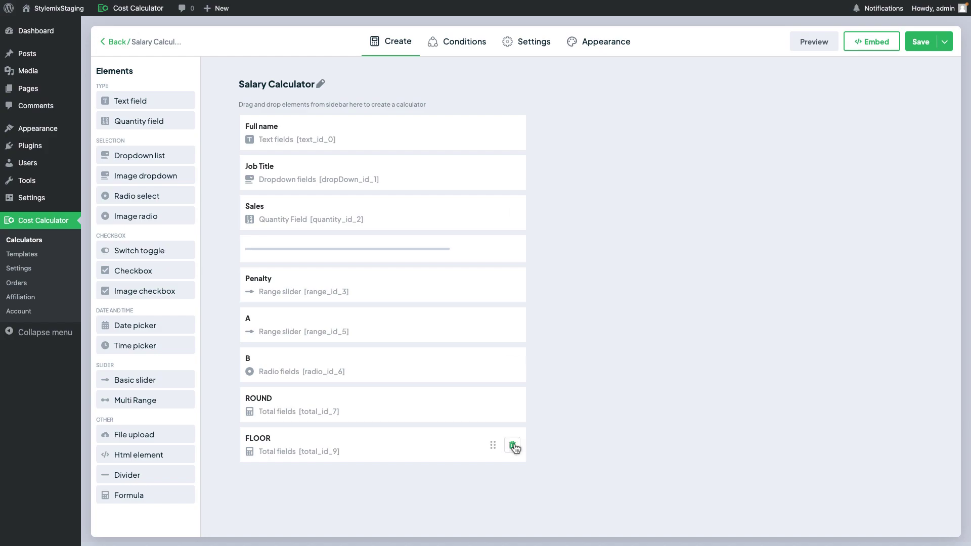
{"action": "left_click", "coordinate": [512, 446]}
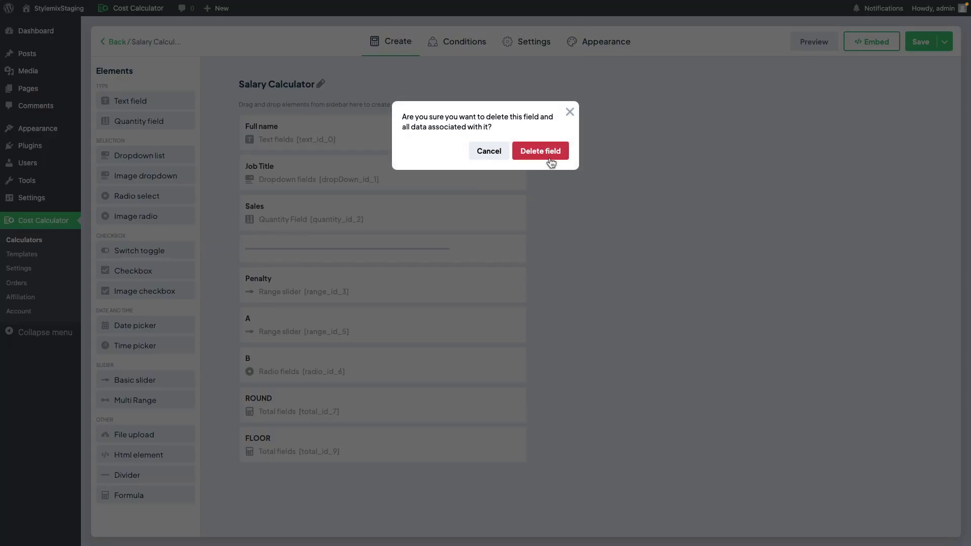
{"action": "left_click", "coordinate": [539, 151]}
Change the ROUND element's title back to Total and clear its formula
{"action": "left_click", "coordinate": [405, 403]}
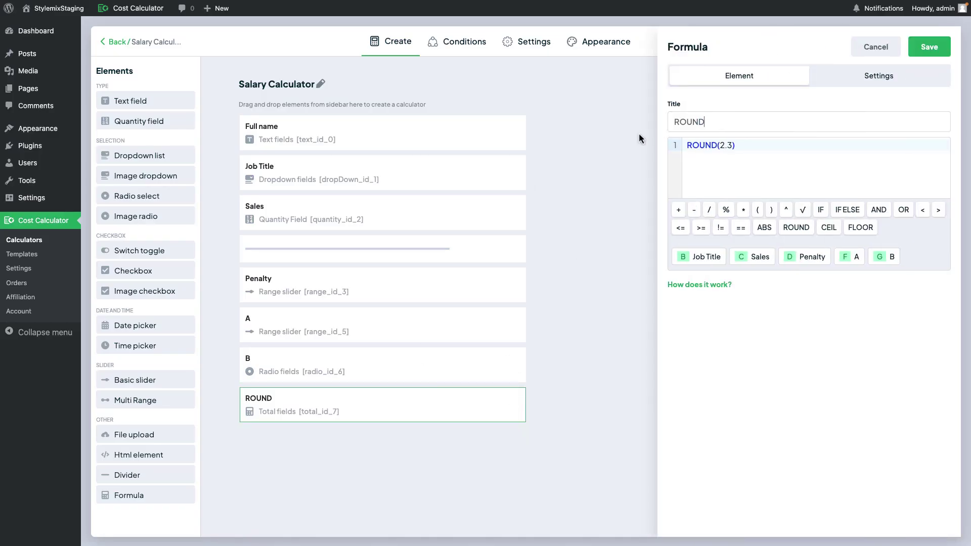
{"action": "left_click_drag", "start_coordinate": [678, 122], "coordinate": [710, 121]}
{"action": "type", "text": "Total"}
{"action": "left_click_drag", "start_coordinate": [751, 148], "coordinate": [682, 149]}
{"action": "key", "text": "BackSpace"}
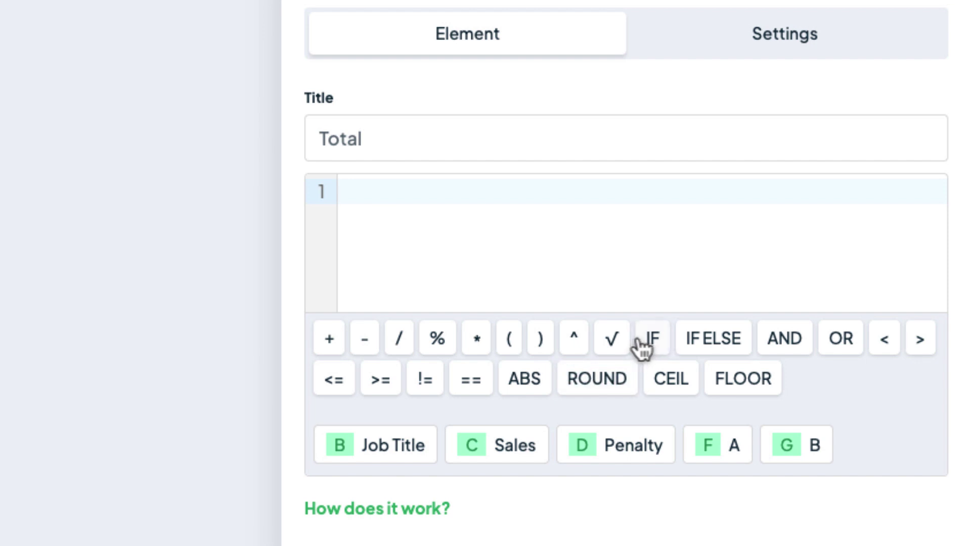
Insert an IF statement in the Total formula with the placeholder CONDITION in parentheses and BLOCK on its own line between the braces
{"action": "left_click", "coordinate": [821, 209]}
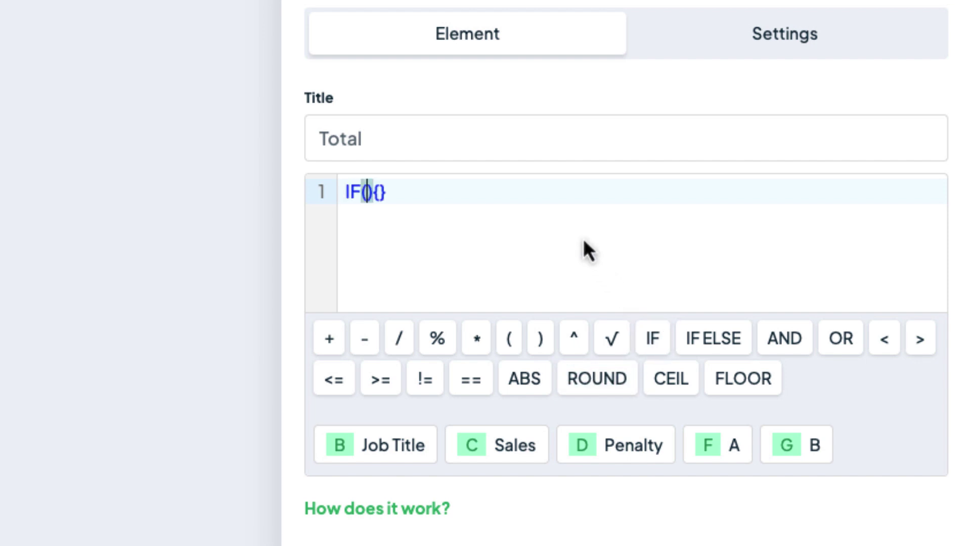
{"action": "type", "text": "CONDITION"}
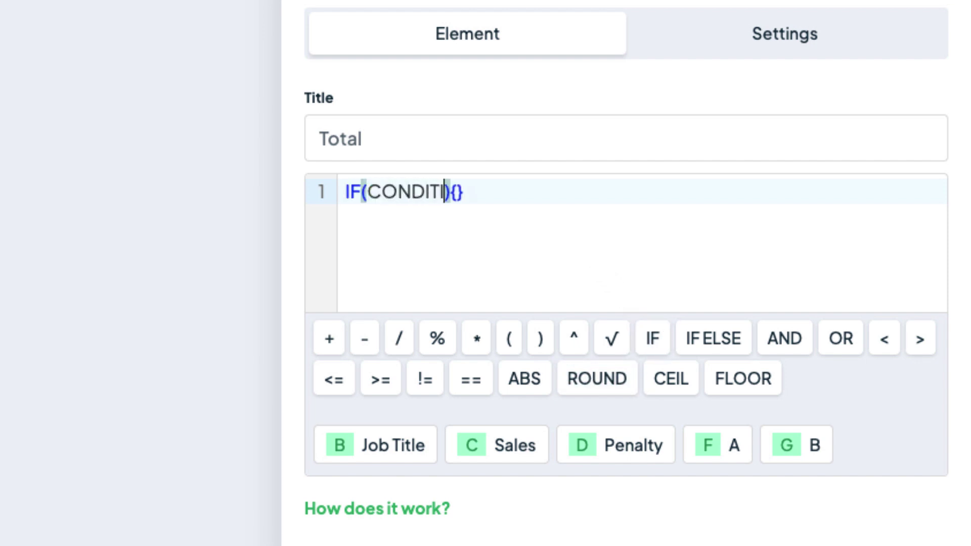
{"action": "key", "text": "Right"}
{"action": "key", "text": "Right"}
{"action": "key", "text": "Return"}
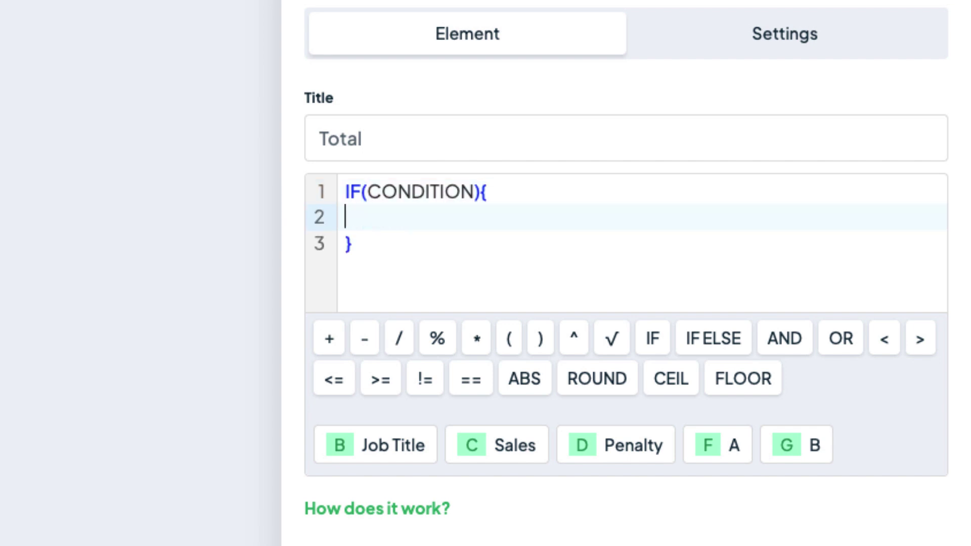
{"action": "type", "text": "BLOCK"}
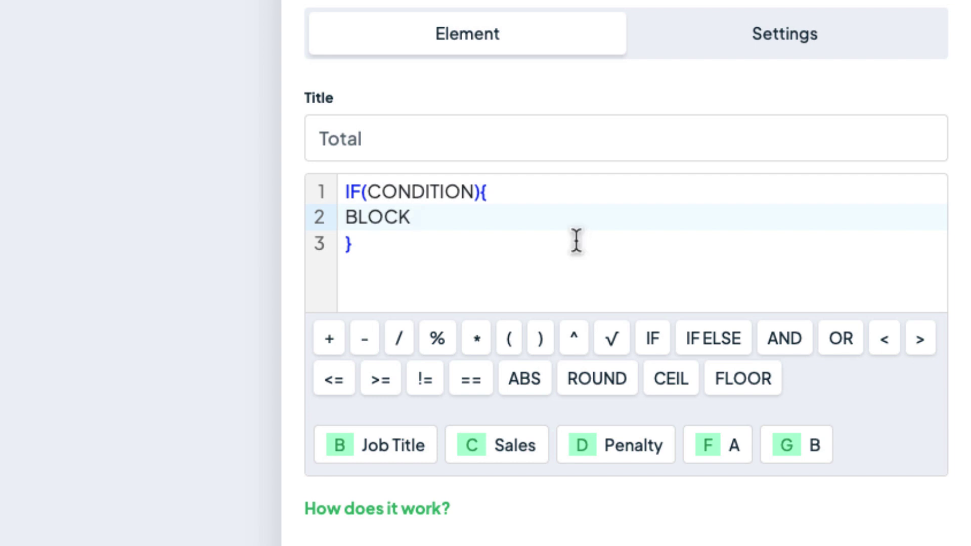
Remove the BLOCK placeholder from the Total formula and replace CONDITION with F > G, using field variables A and B
{"action": "left_click_drag", "start_coordinate": [473, 216], "coordinate": [348, 217]}
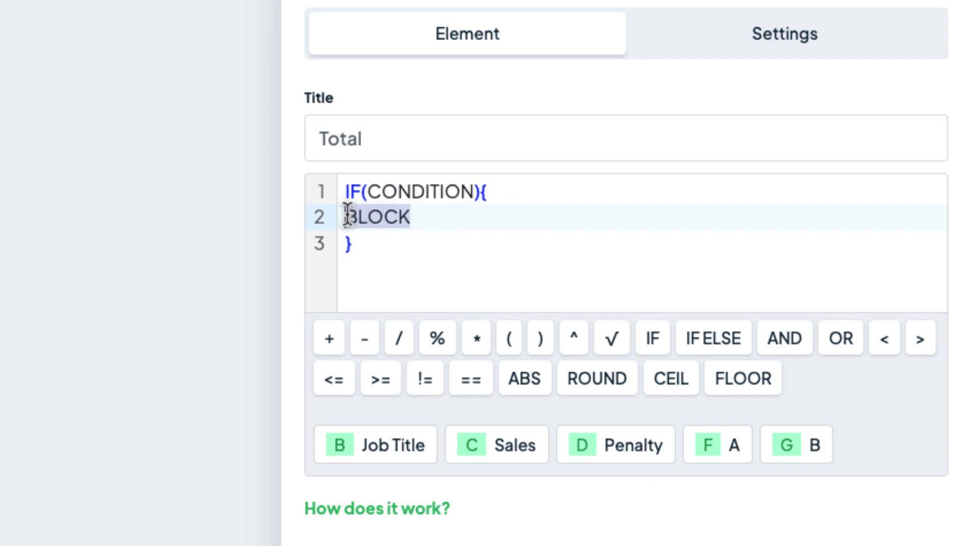
{"action": "key", "text": "BackSpace"}
{"action": "left_click_drag", "start_coordinate": [475, 193], "coordinate": [369, 197]}
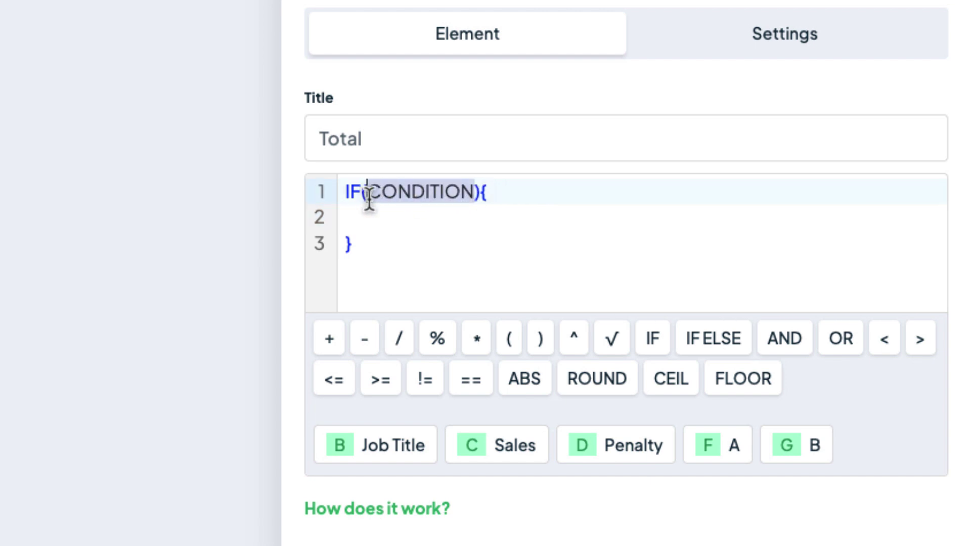
{"action": "key", "text": "BackSpace"}
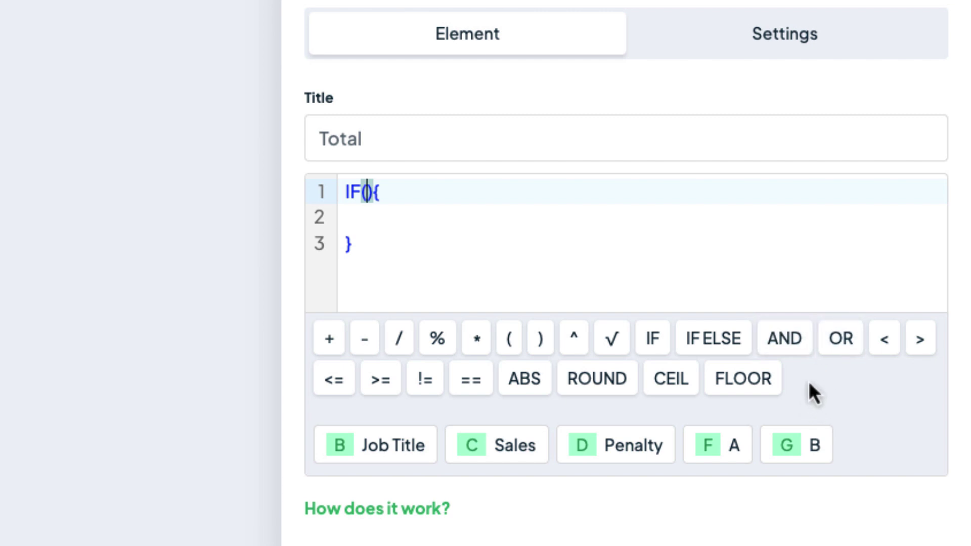
{"action": "left_click", "coordinate": [712, 448]}
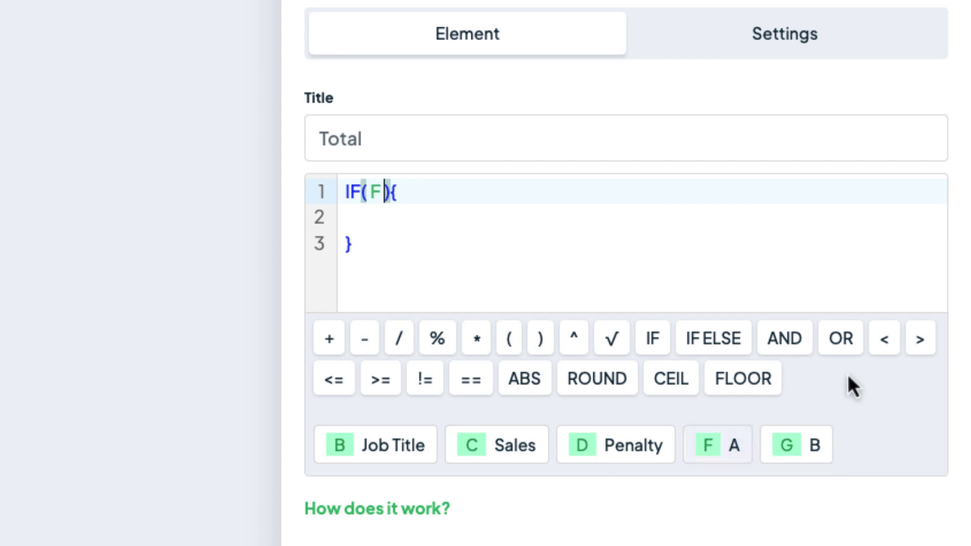
{"action": "left_click", "coordinate": [920, 340]}
{"action": "left_click", "coordinate": [804, 448]}
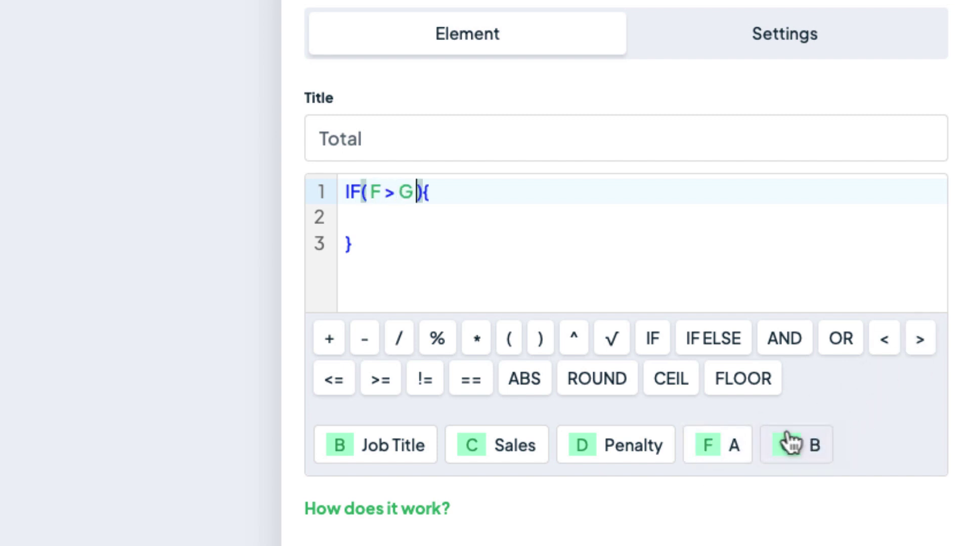
Fill the IF statement's block with F * G and save the Total element
{"action": "left_click", "coordinate": [388, 226]}
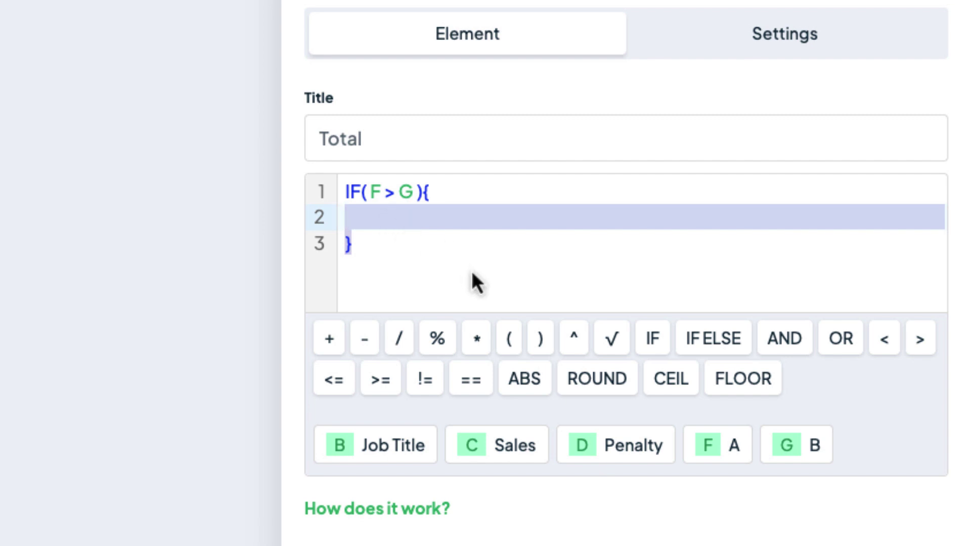
{"action": "left_click", "coordinate": [723, 443]}
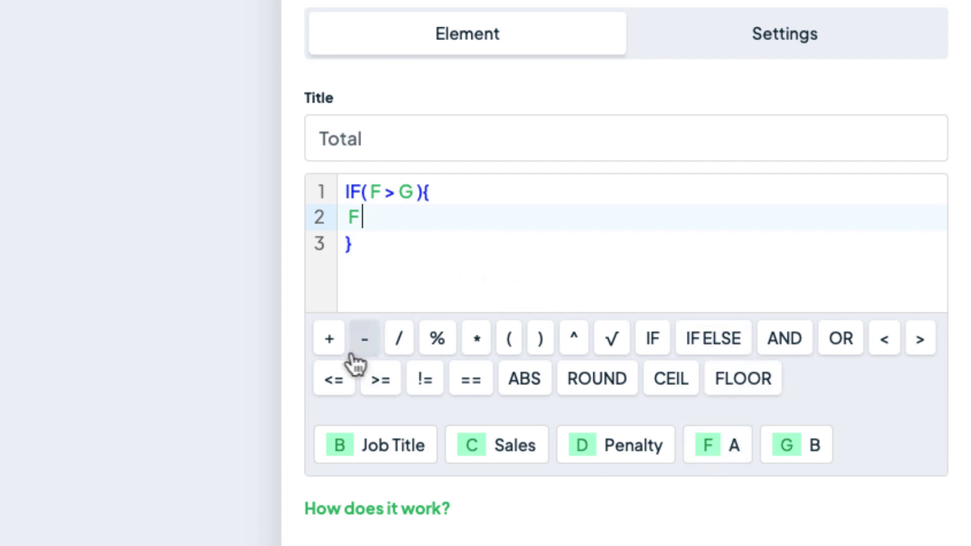
{"action": "left_click", "coordinate": [471, 344]}
{"action": "left_click", "coordinate": [795, 448]}
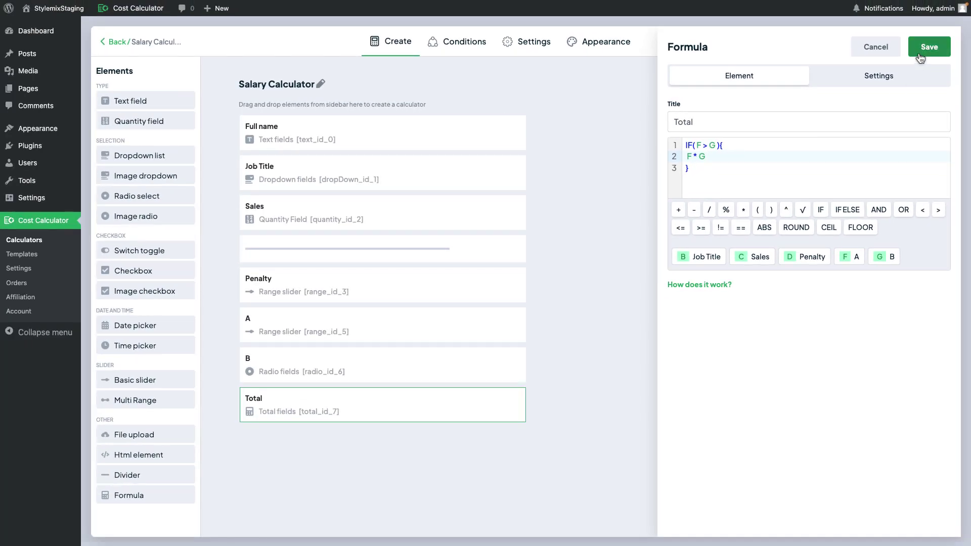
{"action": "left_click", "coordinate": [920, 54]}
Preview the calculator with B set to 3 and slider A moved to 2, 20 and 62, and close the preview
{"action": "left_click", "coordinate": [815, 48]}
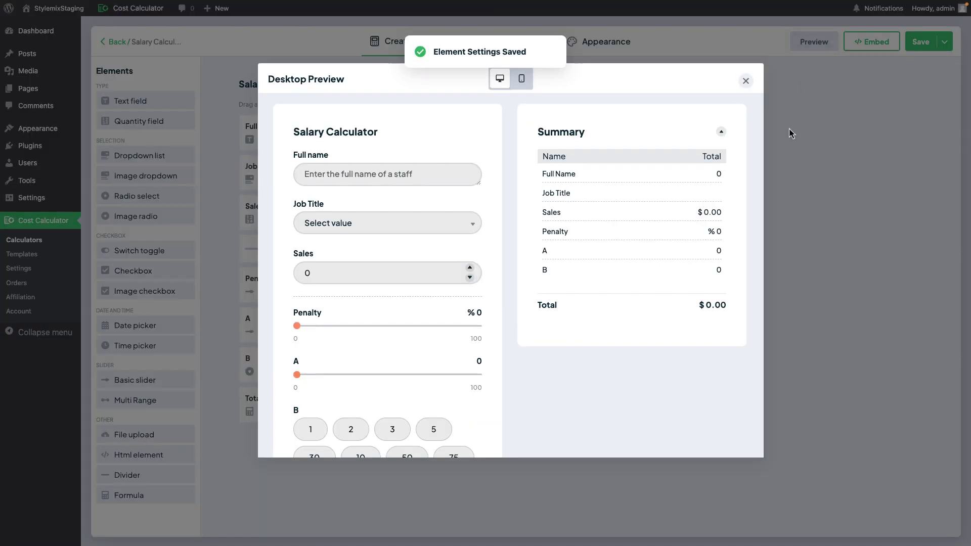
{"action": "scroll", "coordinate": [674, 281], "scroll_direction": "down", "scroll_amount": 1}
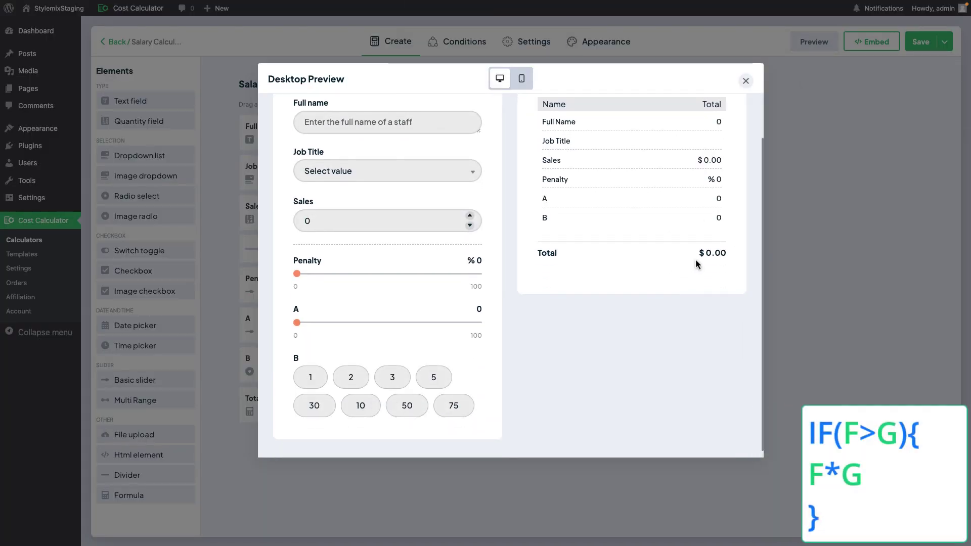
{"action": "left_click", "coordinate": [397, 377]}
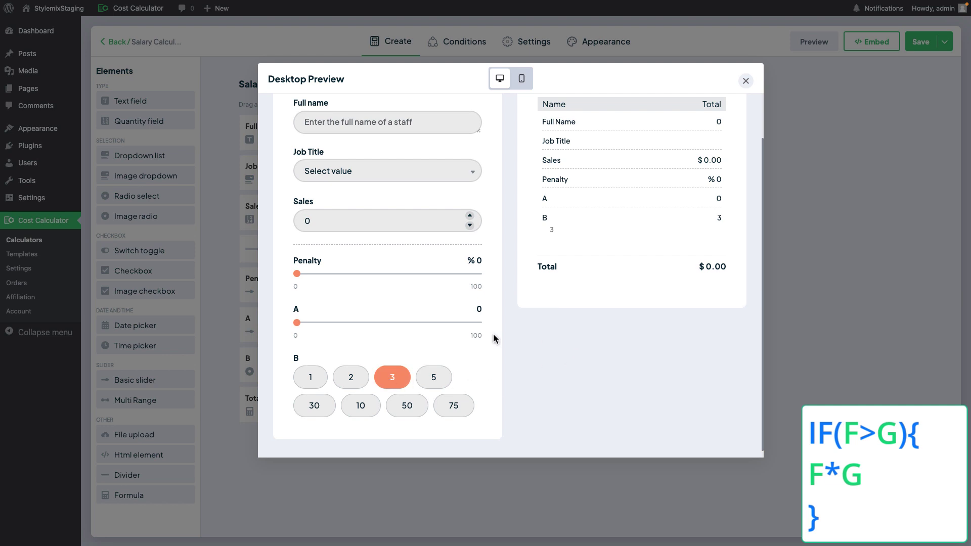
{"action": "mouse_move", "coordinate": [301, 329]}
{"action": "left_click_drag", "start_coordinate": [300, 329], "coordinate": [303, 328]}
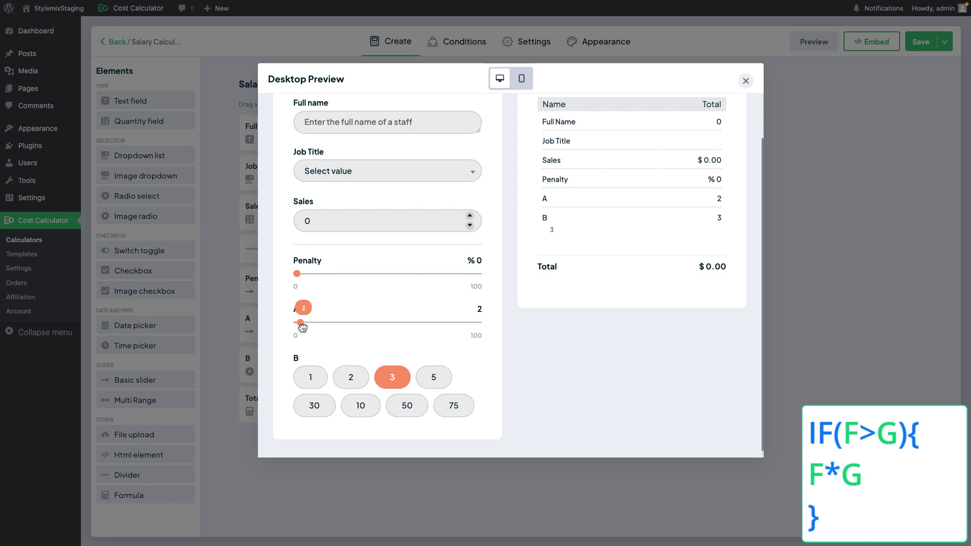
{"action": "left_click_drag", "start_coordinate": [303, 328], "coordinate": [336, 327]}
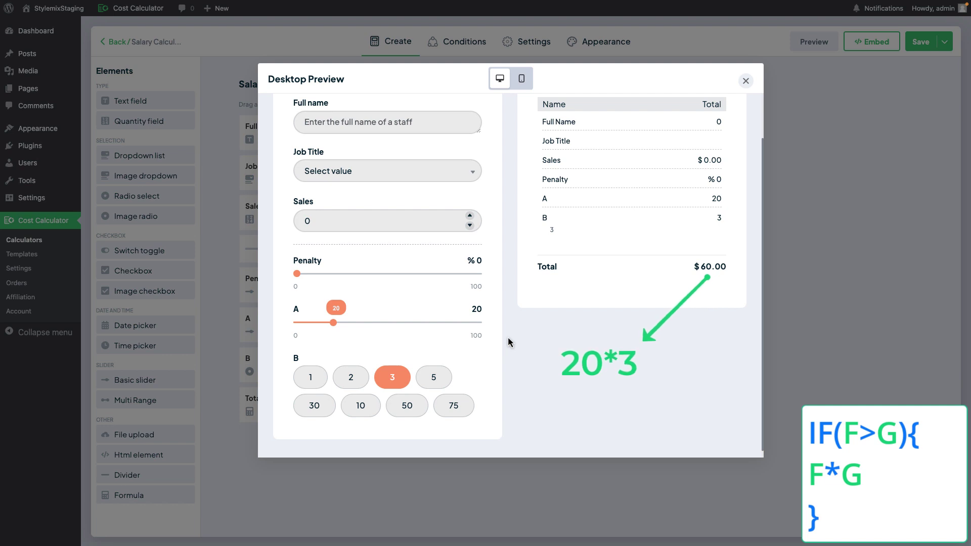
{"action": "left_click", "coordinate": [409, 322]}
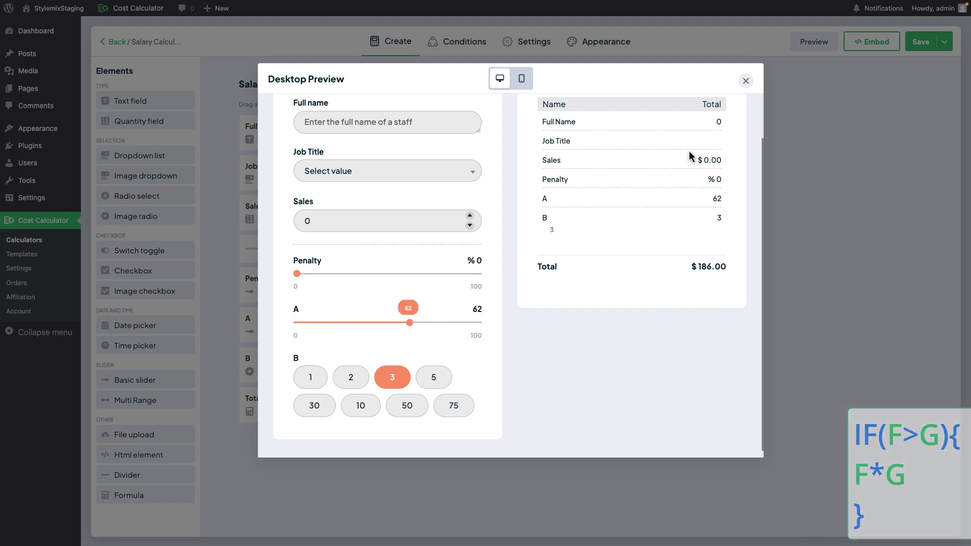
{"action": "left_click", "coordinate": [746, 81]}
Reopen the Total element and replace its whole formula with an empty IF ELSE statement
{"action": "left_click", "coordinate": [402, 401]}
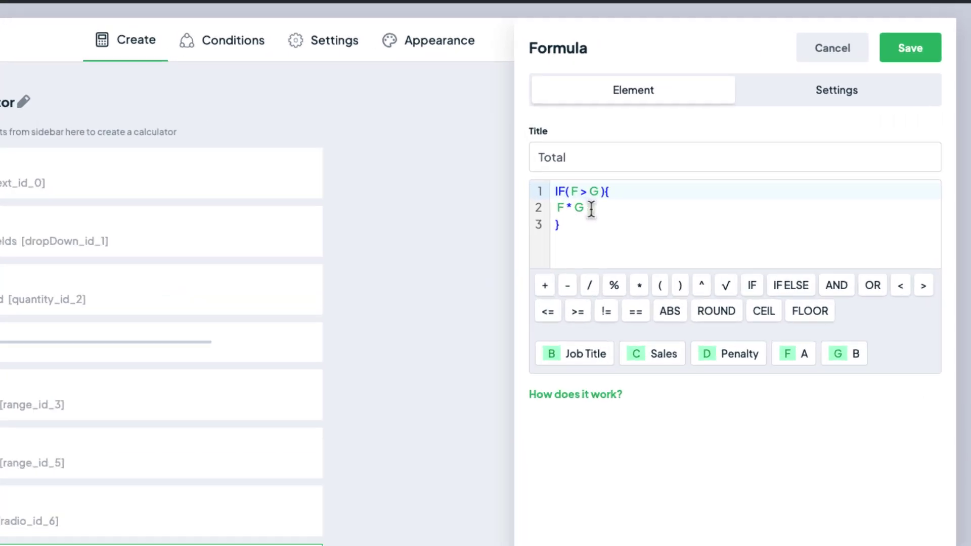
{"action": "left_click_drag", "start_coordinate": [708, 159], "coordinate": [681, 158]}
{"action": "left_click", "coordinate": [481, 284]}
{"action": "key", "text": "ctrl+a"}
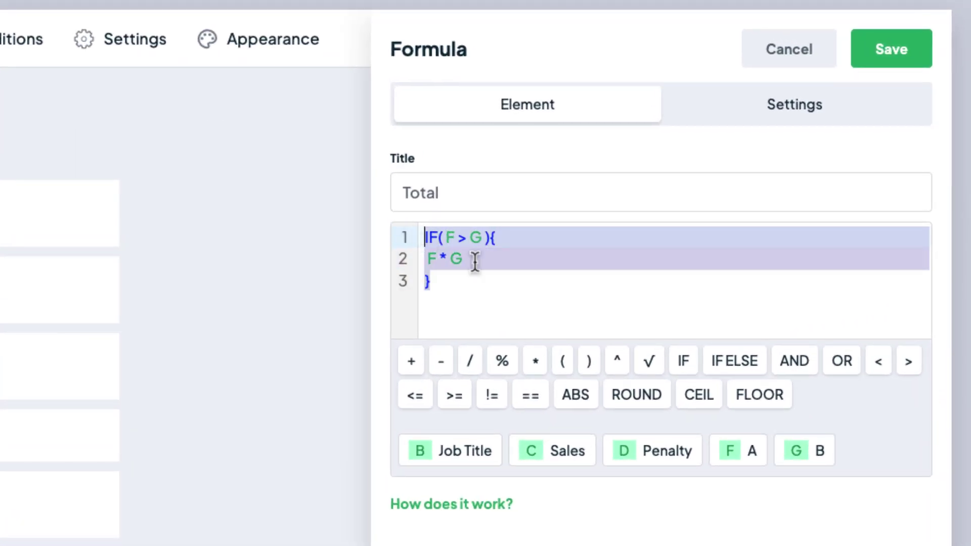
{"action": "key", "text": "BackSpace"}
{"action": "left_click", "coordinate": [736, 357]}
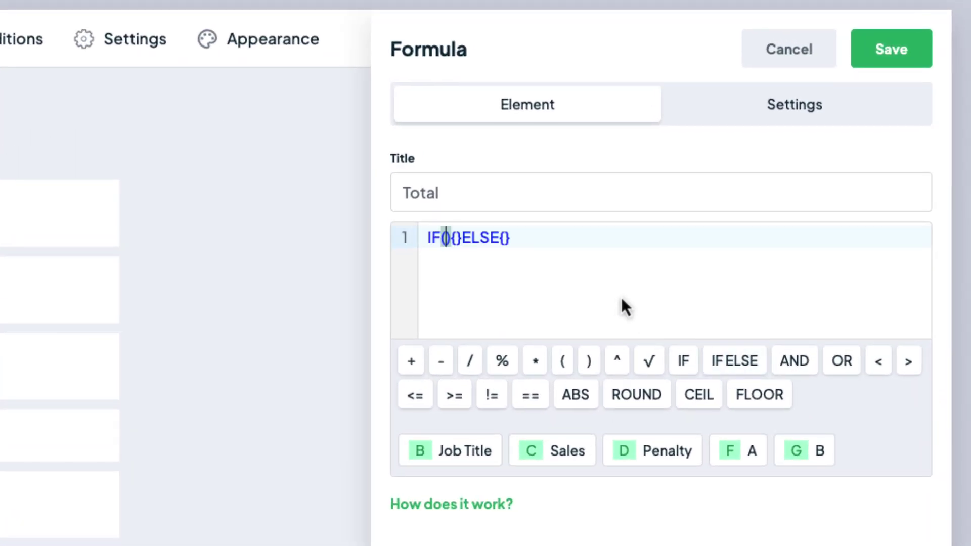
Add an empty line between the braces of both the IF block and the ELSE block
{"action": "left_click", "coordinate": [456, 238]}
{"action": "key", "text": "Return"}
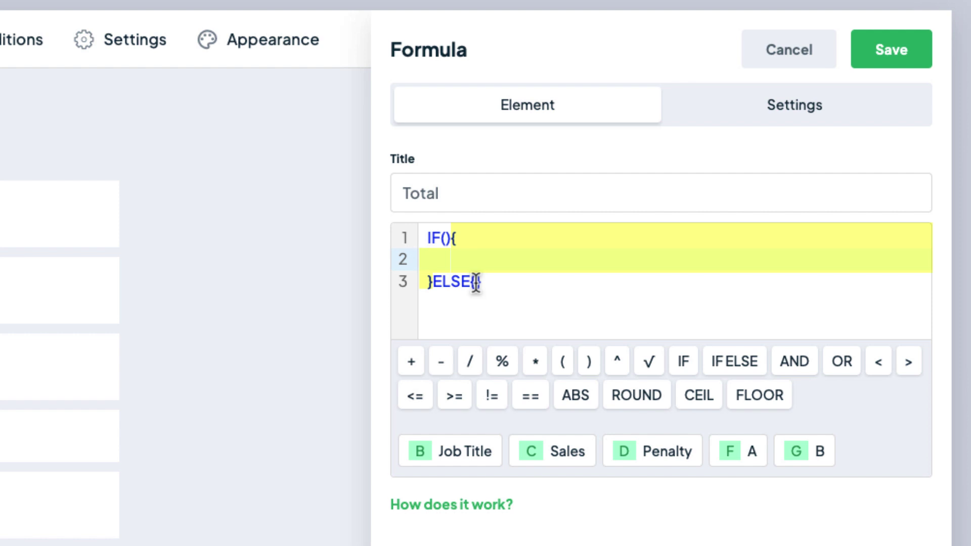
{"action": "left_click", "coordinate": [476, 283]}
{"action": "key", "text": "Return"}
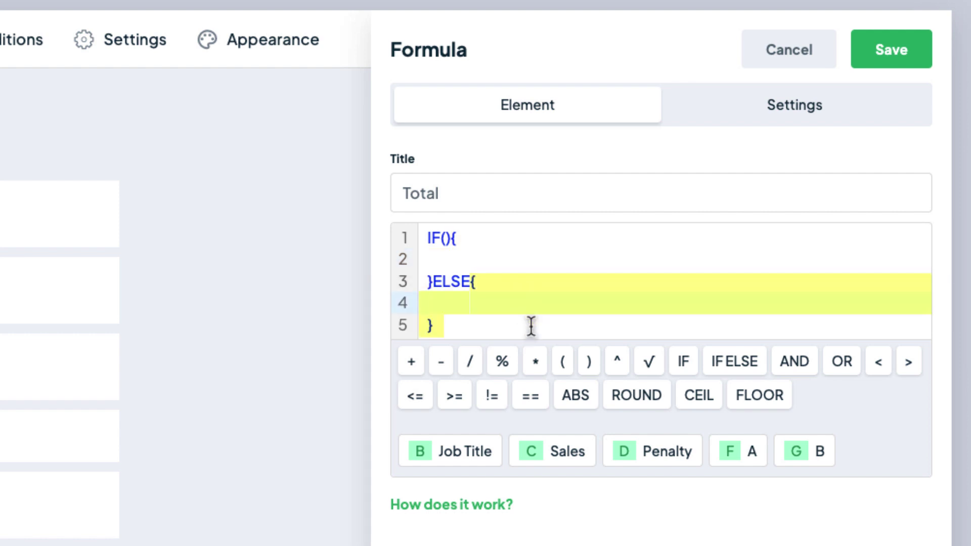
Set the IF condition to F == G and fill the IF block with F + G
{"action": "left_click", "coordinate": [444, 238]}
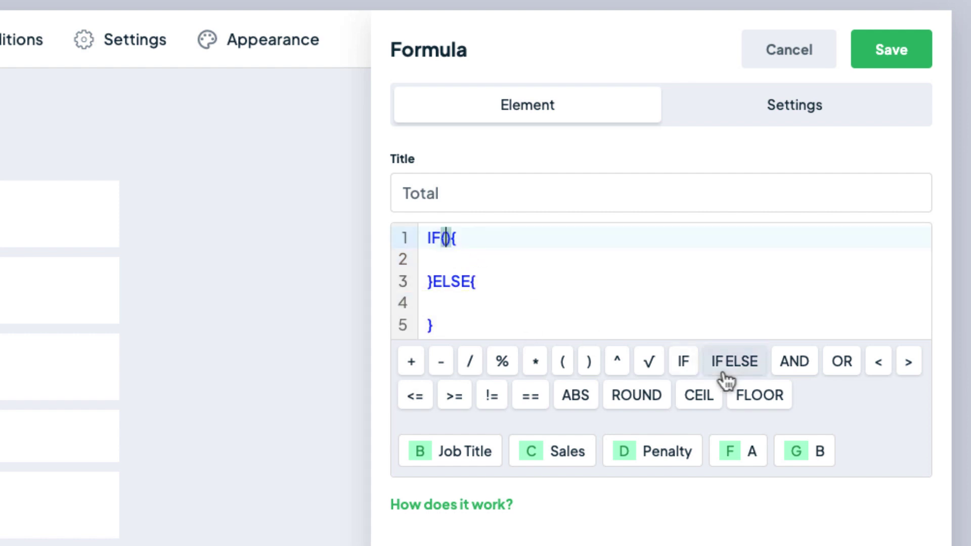
{"action": "left_click", "coordinate": [739, 461]}
{"action": "left_click", "coordinate": [530, 397]}
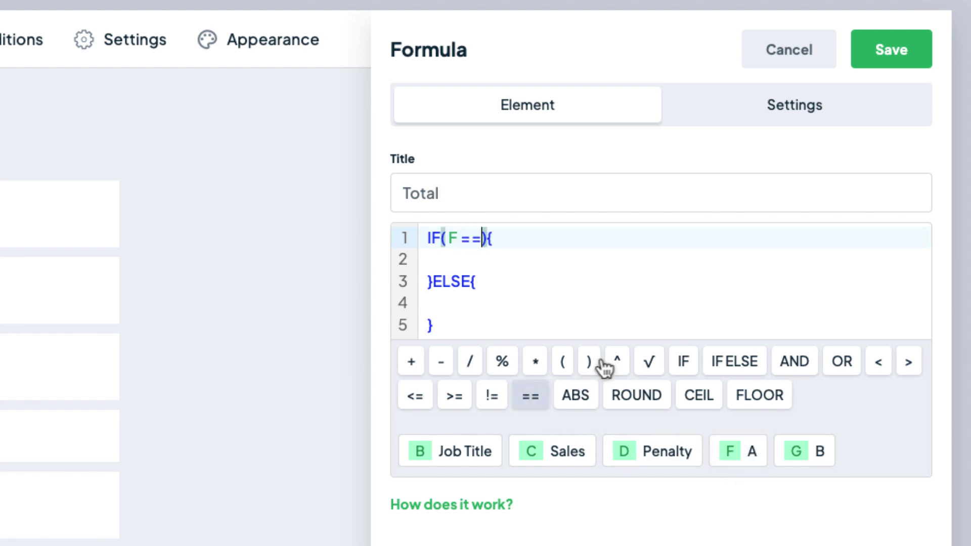
{"action": "left_click", "coordinate": [805, 458]}
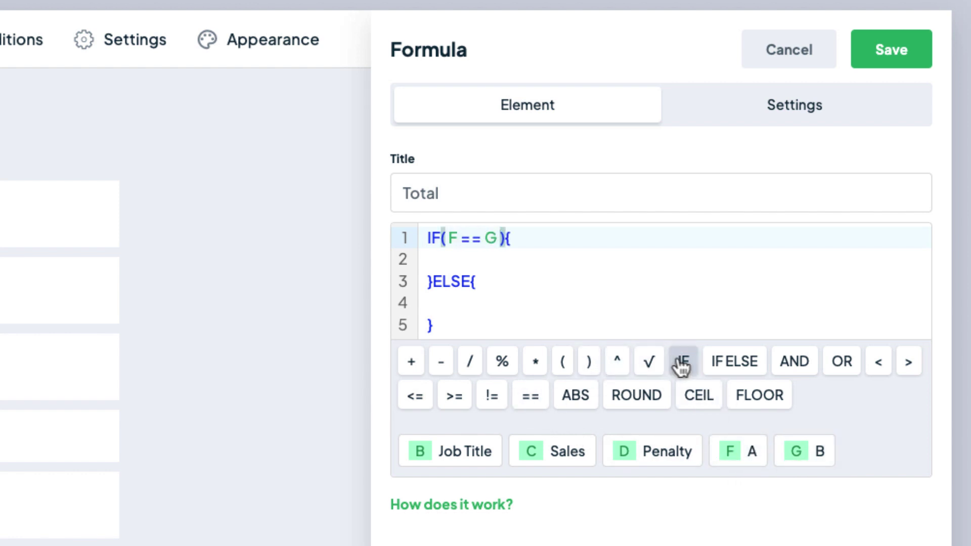
{"action": "left_click", "coordinate": [478, 260]}
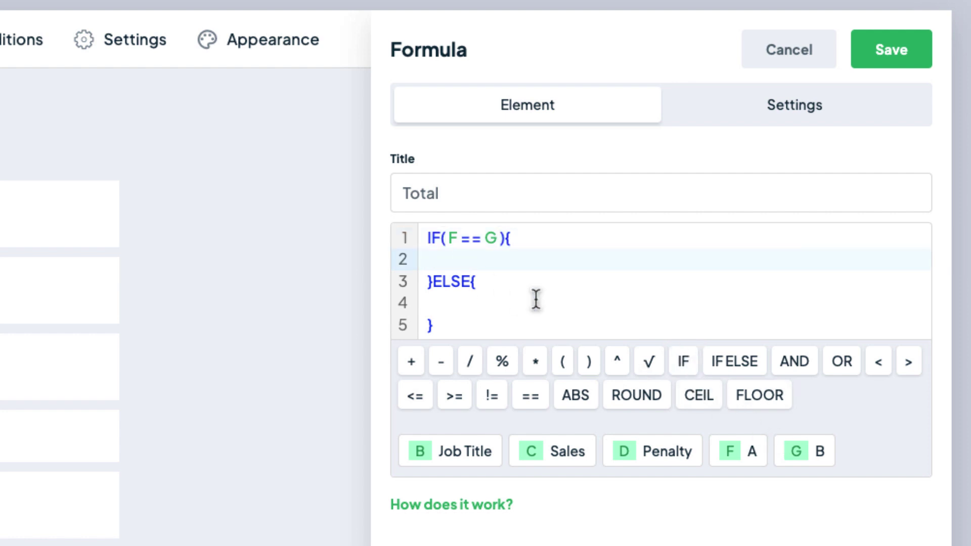
{"action": "left_click", "coordinate": [734, 458]}
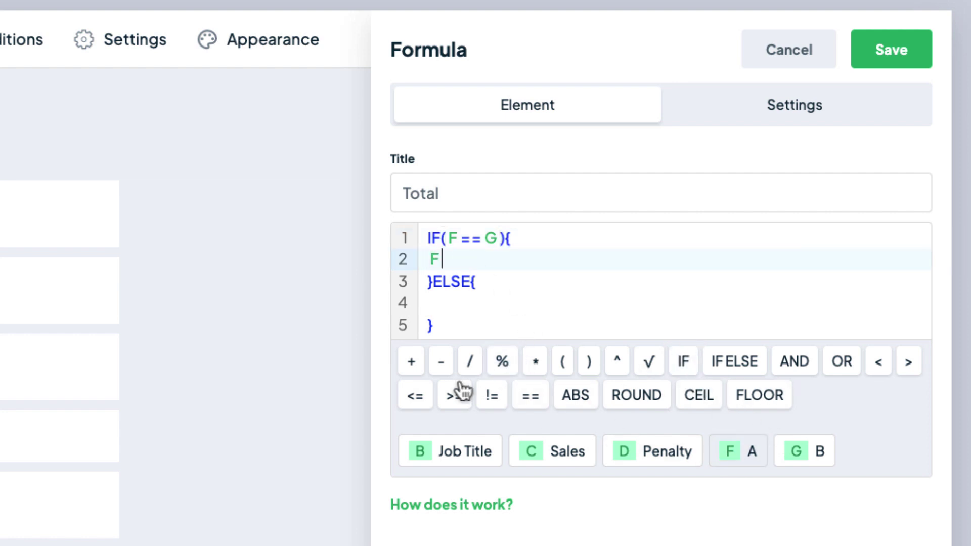
{"action": "left_click", "coordinate": [411, 361]}
{"action": "left_click", "coordinate": [814, 458]}
Fill the ELSE block with F * G and save the Total element
{"action": "left_click", "coordinate": [486, 302]}
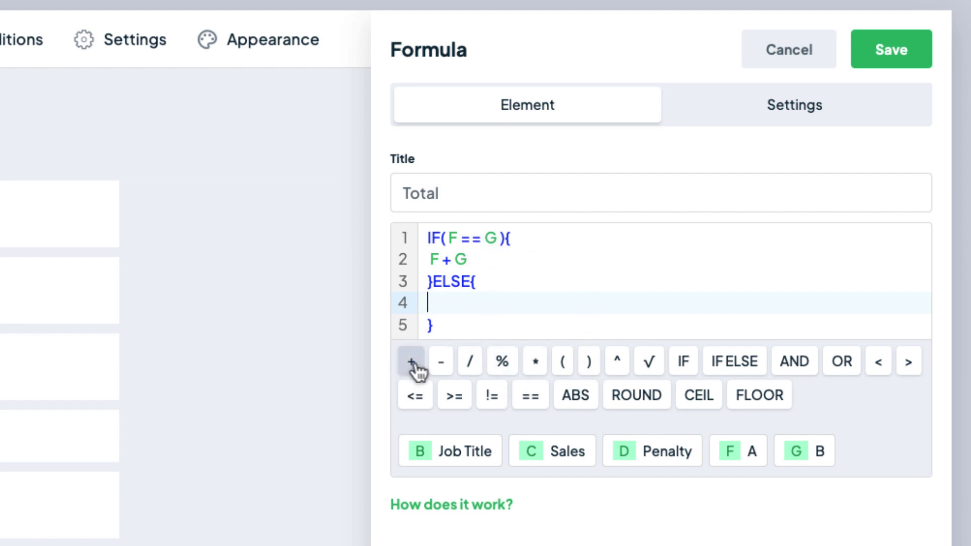
{"action": "left_click", "coordinate": [736, 454]}
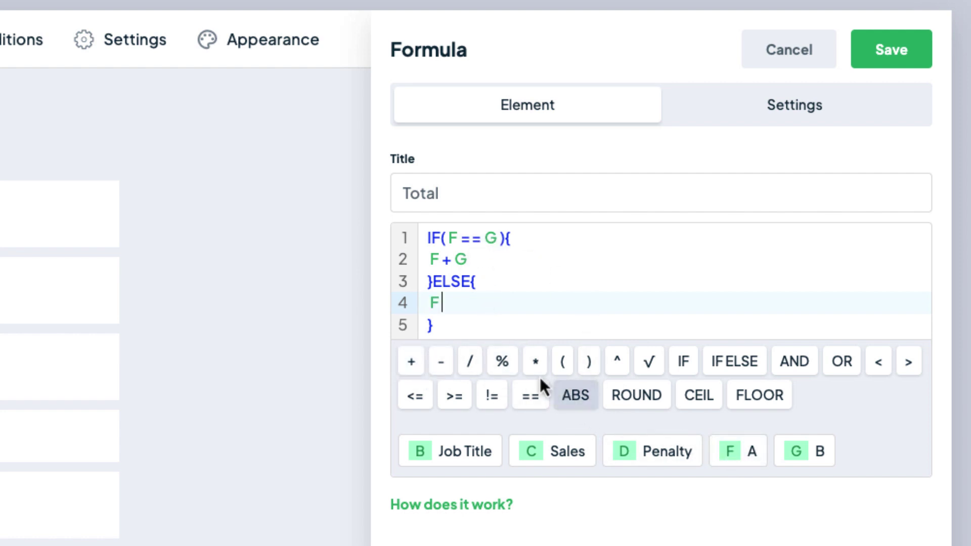
{"action": "left_click", "coordinate": [535, 361]}
{"action": "left_click", "coordinate": [795, 455]}
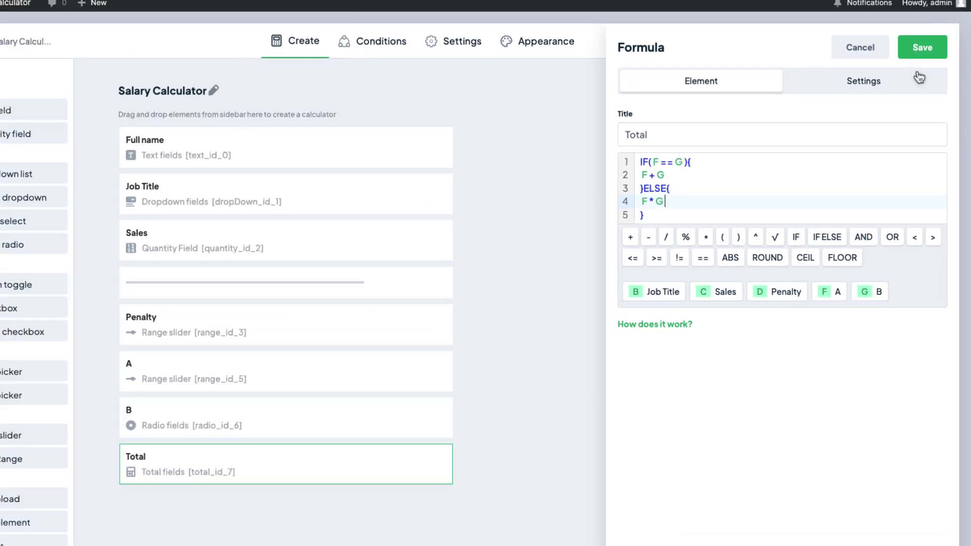
{"action": "left_click", "coordinate": [891, 49]}
Preview the calculator with A at 34 and B at 2, B at 50, and A at 50, and close the preview
{"action": "left_click", "coordinate": [812, 49]}
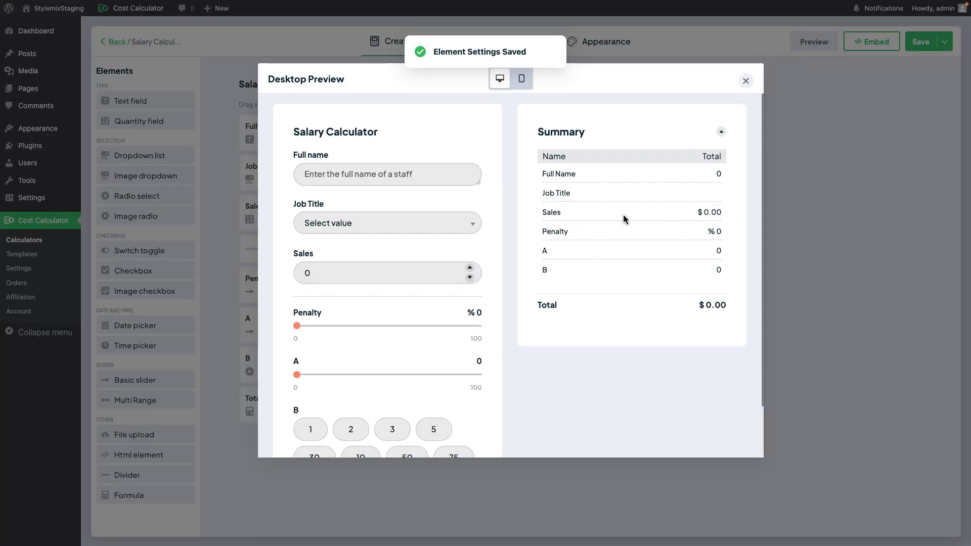
{"action": "scroll", "coordinate": [621, 217], "scroll_direction": "down", "scroll_amount": 2}
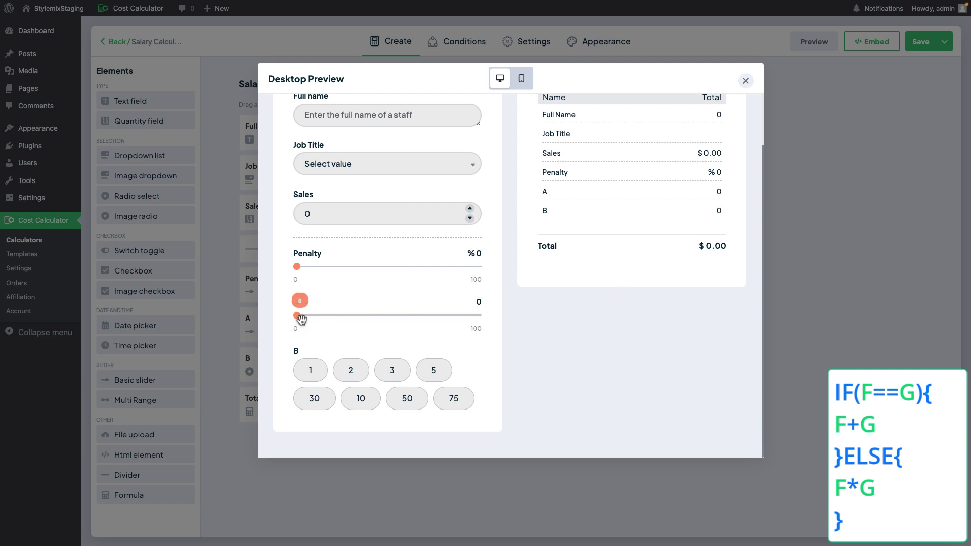
{"action": "left_click_drag", "start_coordinate": [301, 318], "coordinate": [361, 317]}
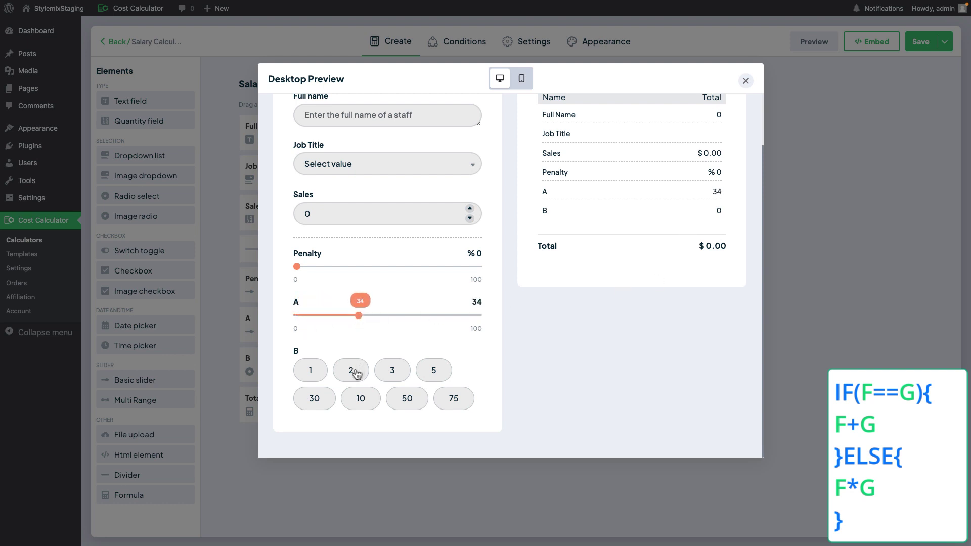
{"action": "left_click", "coordinate": [353, 372]}
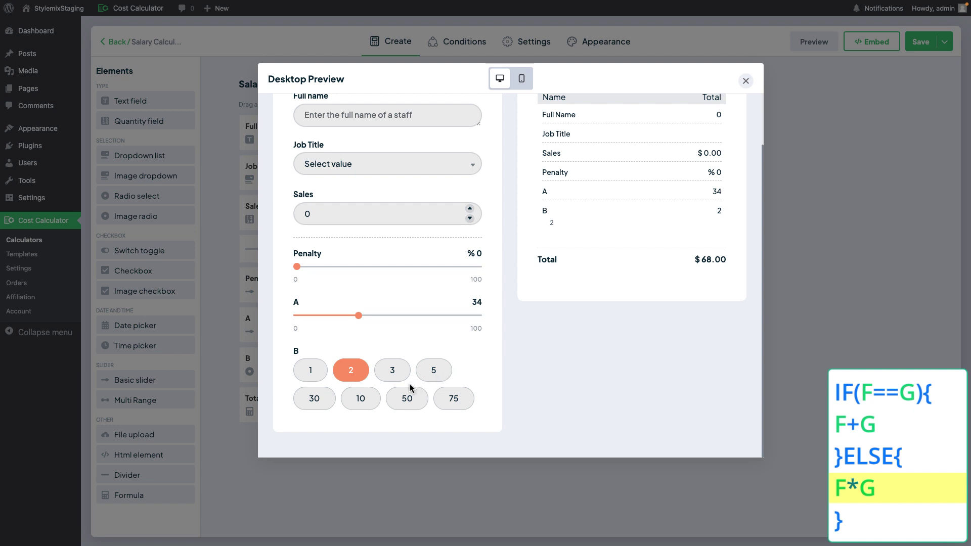
{"action": "left_click", "coordinate": [413, 400]}
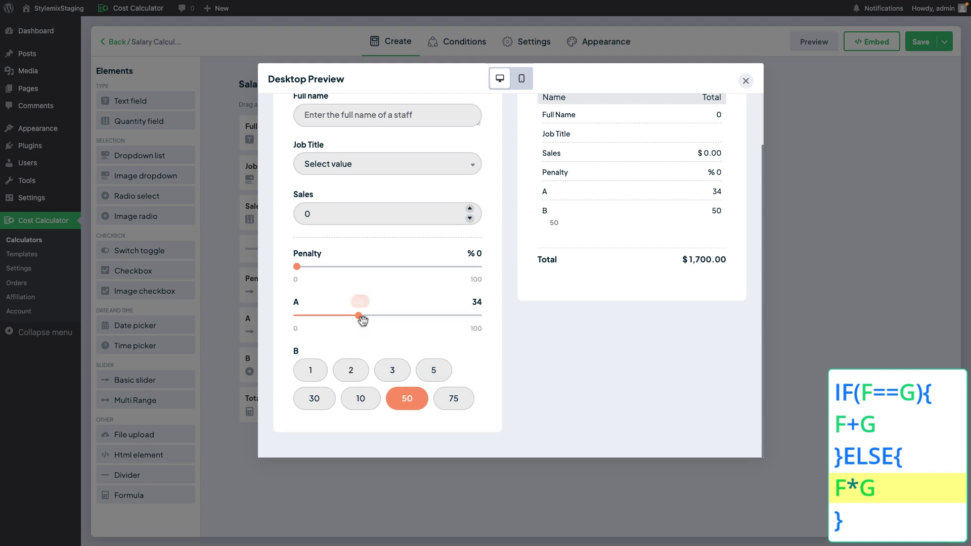
{"action": "left_click_drag", "start_coordinate": [362, 317], "coordinate": [388, 317]}
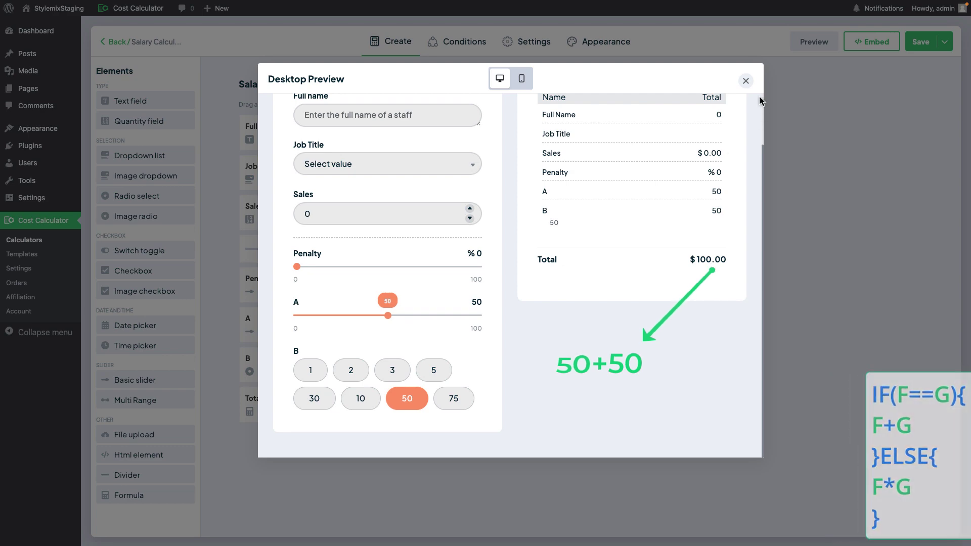
{"action": "scroll", "coordinate": [748, 89], "scroll_direction": "down", "scroll_amount": 1}
{"action": "left_click", "coordinate": [745, 59]}
Reopen the Total element and replace the ELSE block with an ELSE IF(){ } block containing an empty line
{"action": "left_click", "coordinate": [379, 403]}
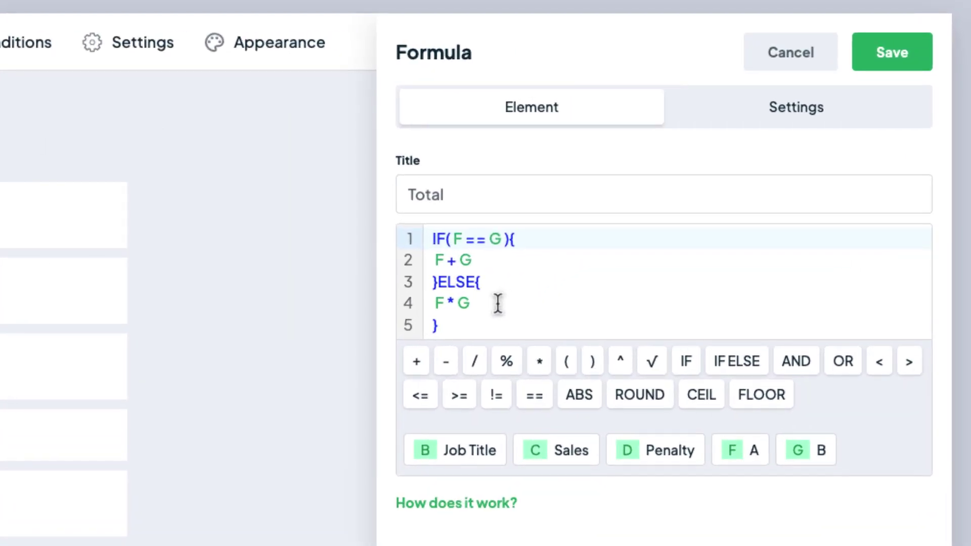
{"action": "left_click", "coordinate": [438, 283]}
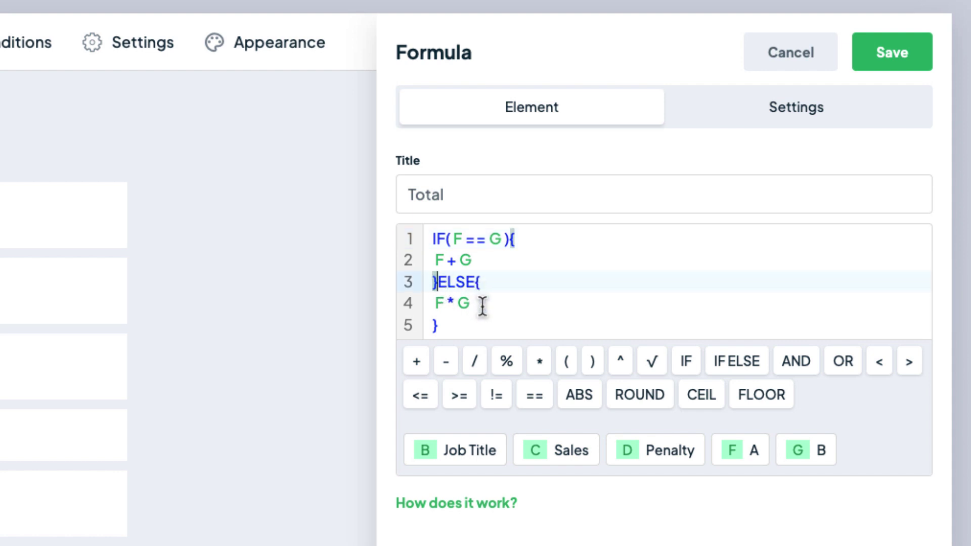
{"action": "left_click", "coordinate": [474, 325]}
{"action": "left_click_drag", "start_coordinate": [474, 325], "coordinate": [479, 281]}
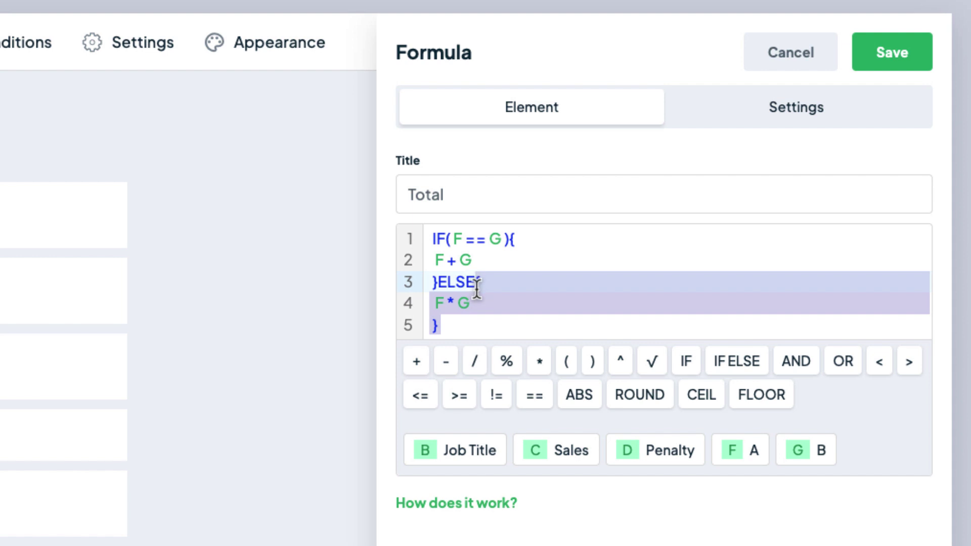
{"action": "key", "text": "BackSpace"}
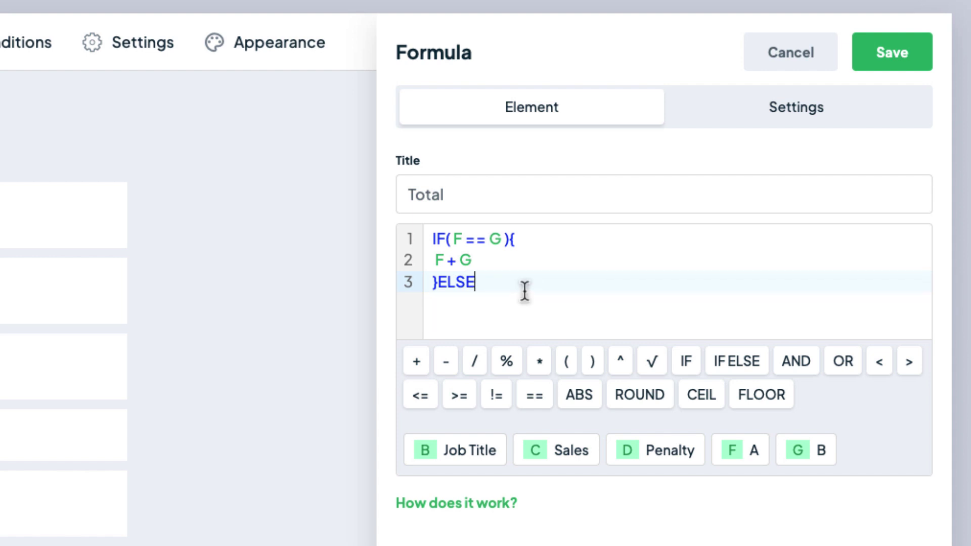
{"action": "type", "text": "IF(){"}
{"action": "key", "text": "Return"}
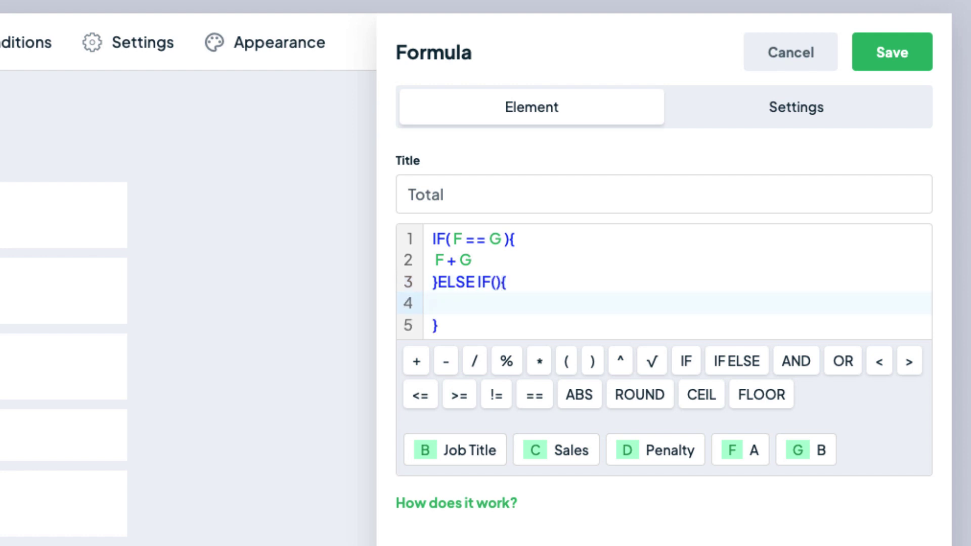
Append an ELSE{ } block with an empty line after the ELSE IF block
{"action": "key", "text": "Down"}
{"action": "key", "text": "Right"}
{"action": "type", "text": "ELSE{"}
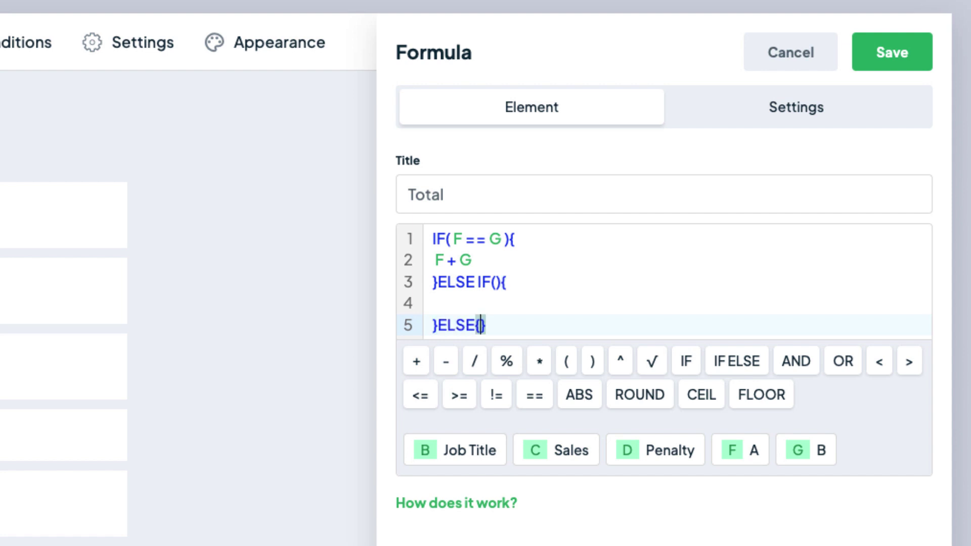
{"action": "key", "text": "Right"}
{"action": "key", "text": "Return"}
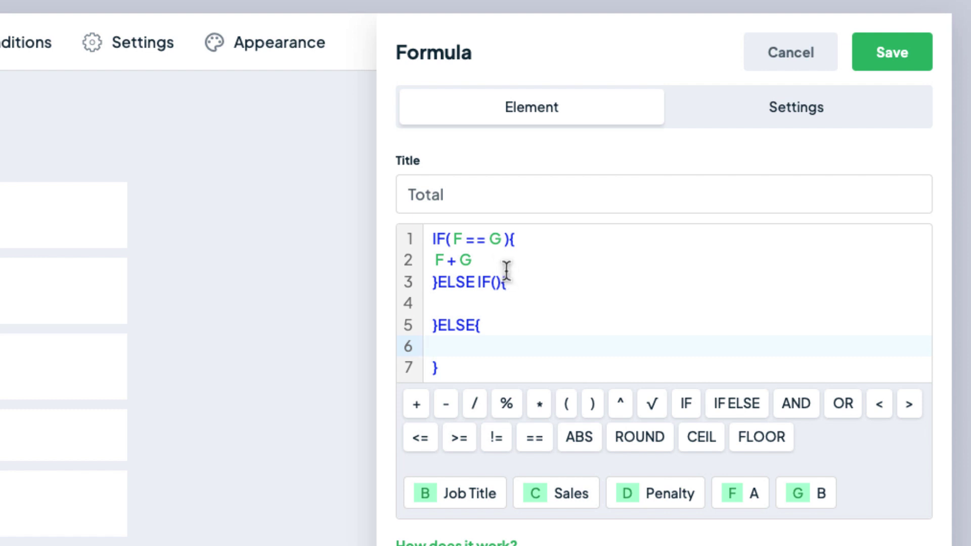
Change the IF condition to F==10 and replace the IF block's content with 100
{"action": "left_click_drag", "start_coordinate": [500, 239], "coordinate": [464, 239]}
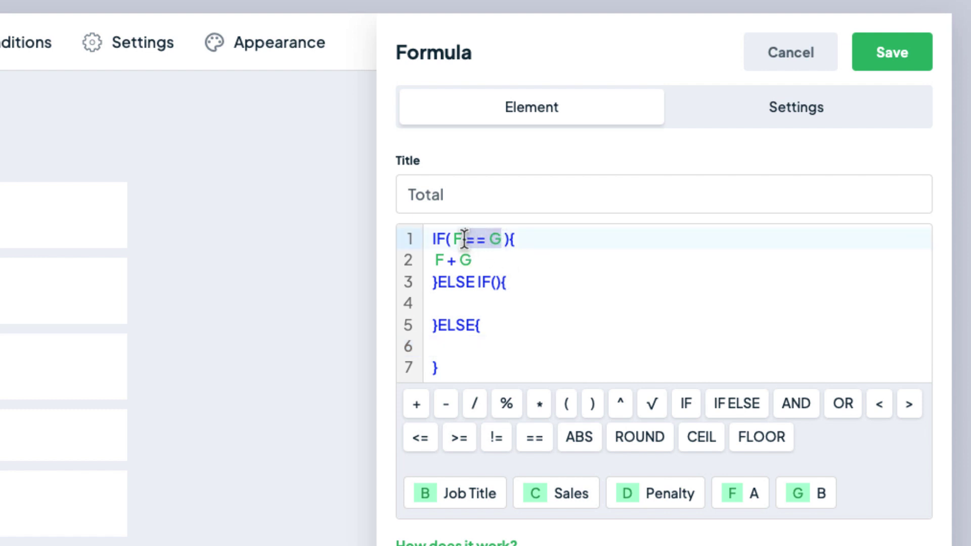
{"action": "key", "text": "BackSpace"}
{"action": "type", "text": "=="}
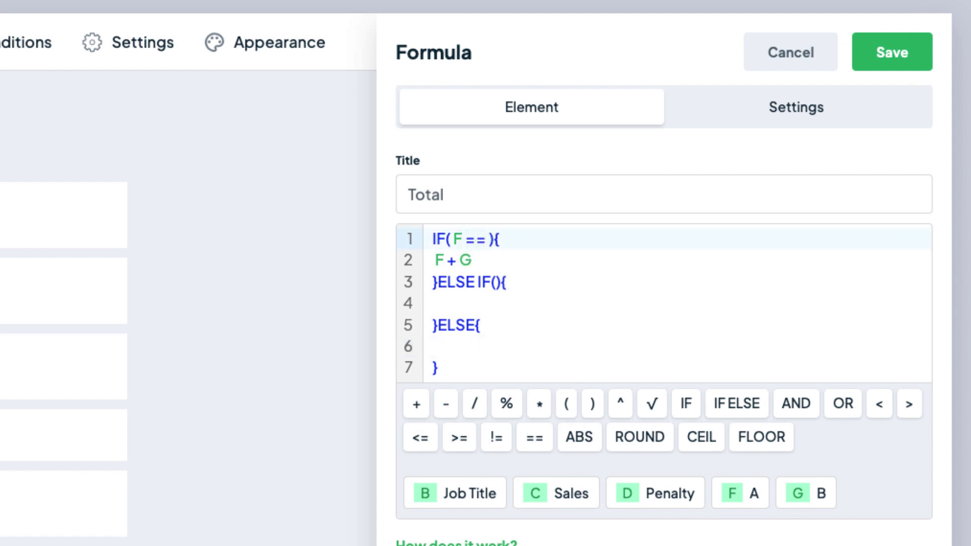
{"action": "type", "text": "10"}
{"action": "key", "text": "Down"}
{"action": "key", "text": "BackSpace"}
{"action": "key", "text": "BackSpace"}
{"action": "key", "text": "BackSpace"}
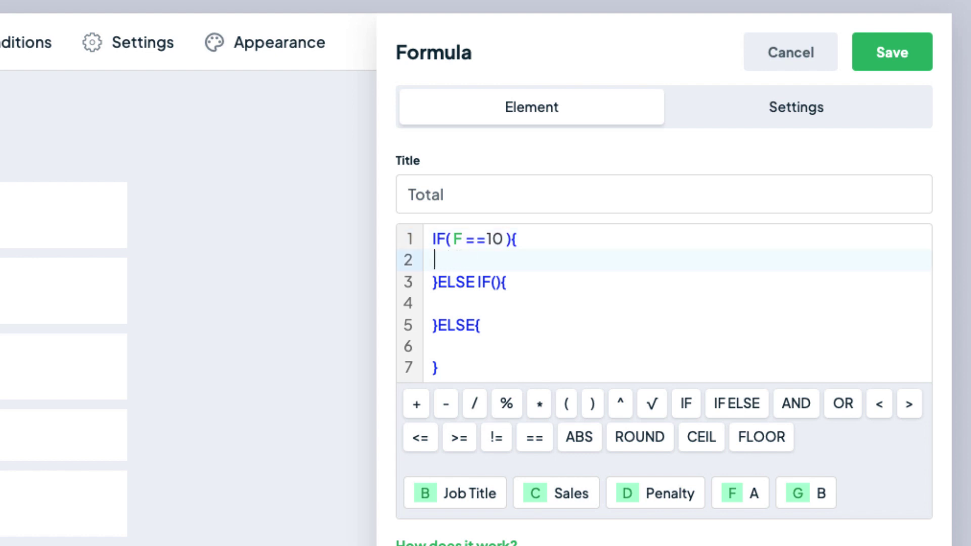
{"action": "type", "text": "100"}
Set the ELSE IF condition to F==15 and fill its block with F*G
{"action": "left_click", "coordinate": [494, 283]}
{"action": "type", "text": "F"}
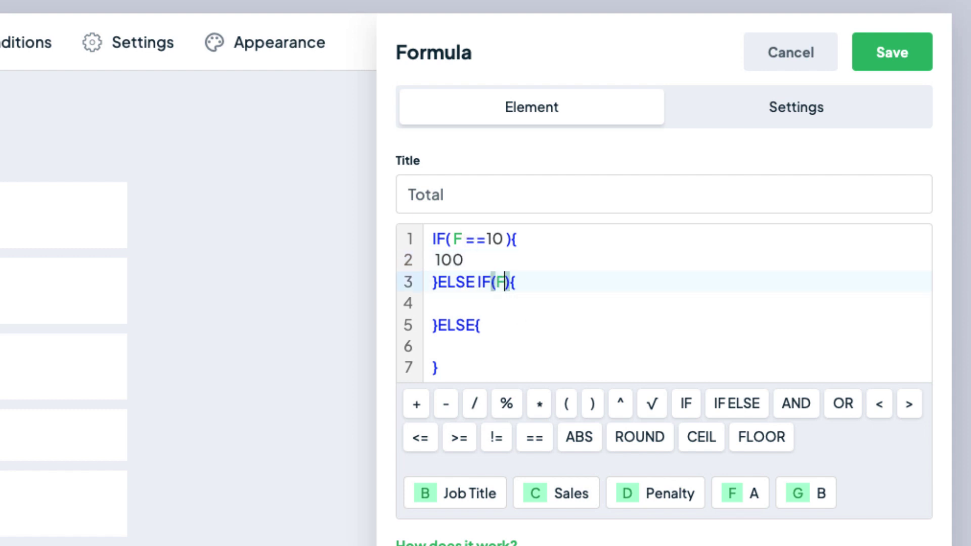
{"action": "type", "text": "==15"}
{"action": "left_click", "coordinate": [531, 316]}
{"action": "left_click", "coordinate": [516, 301]}
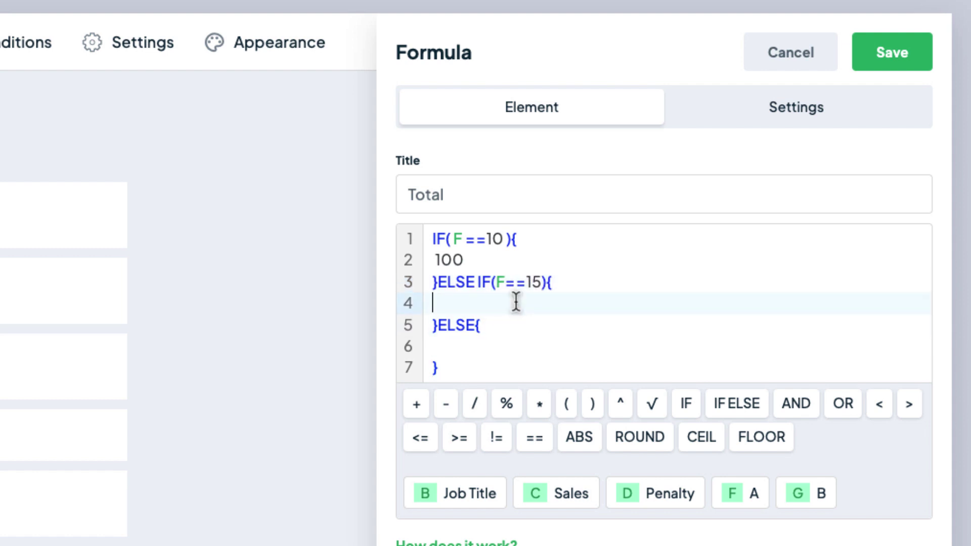
{"action": "type", "text": "F"}
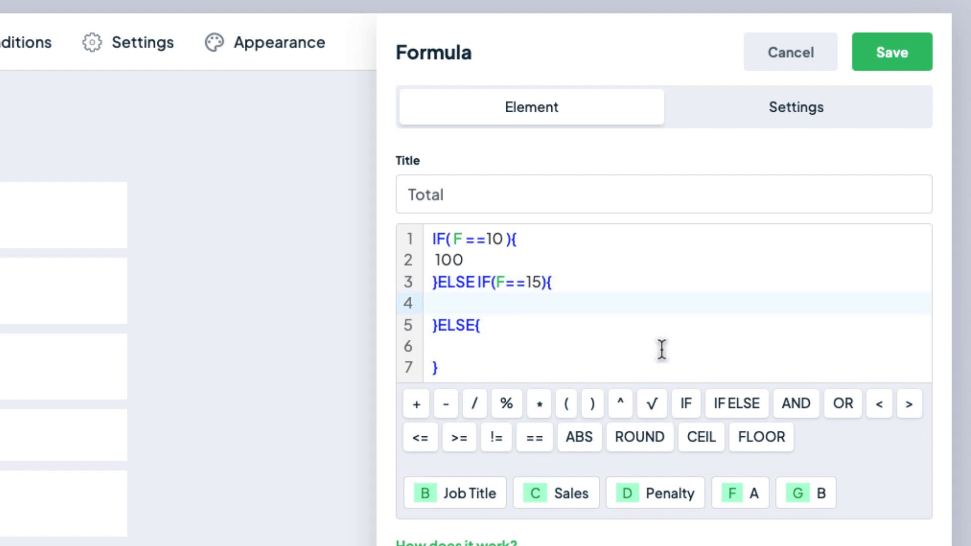
{"action": "left_click", "coordinate": [538, 409]}
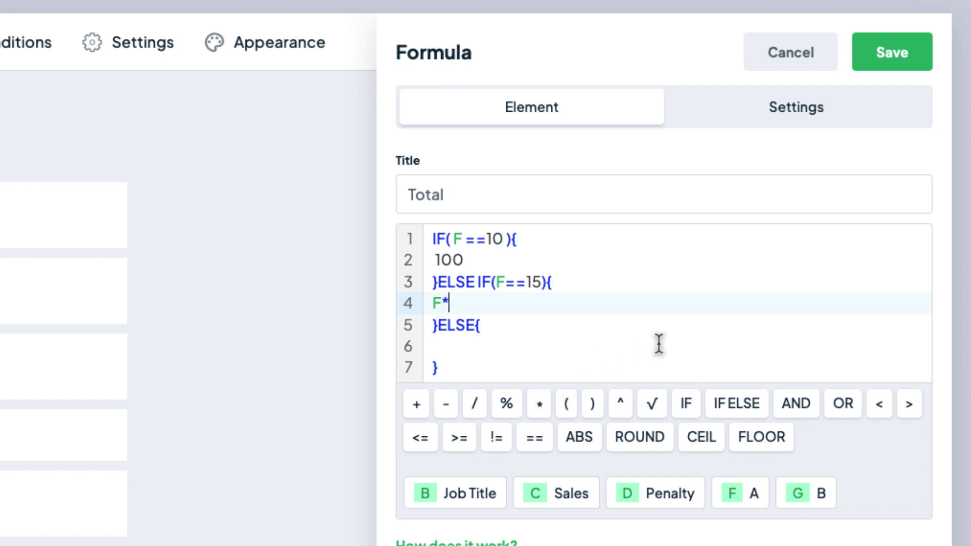
{"action": "type", "text": "G"}
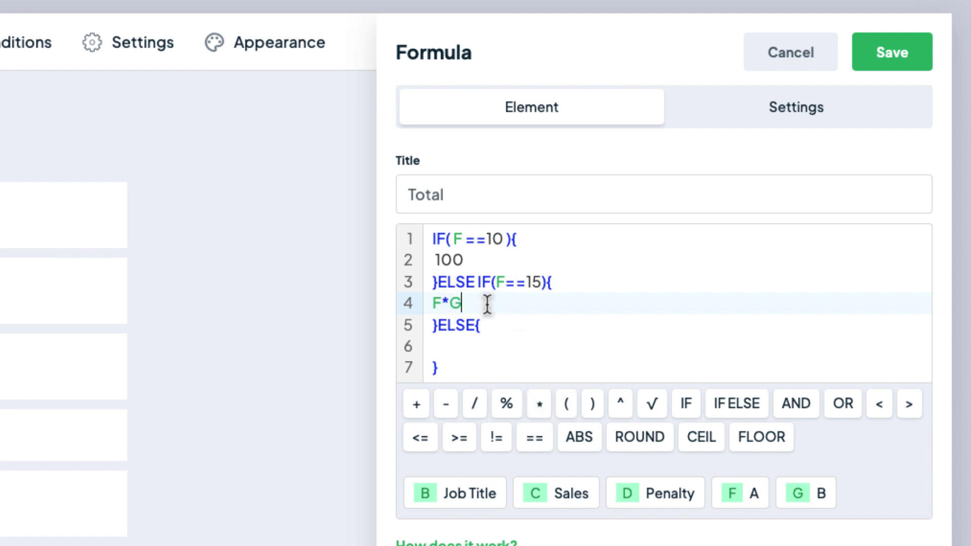
Fill the ELSE block with 77 and save the Total element
{"action": "left_click", "coordinate": [486, 346]}
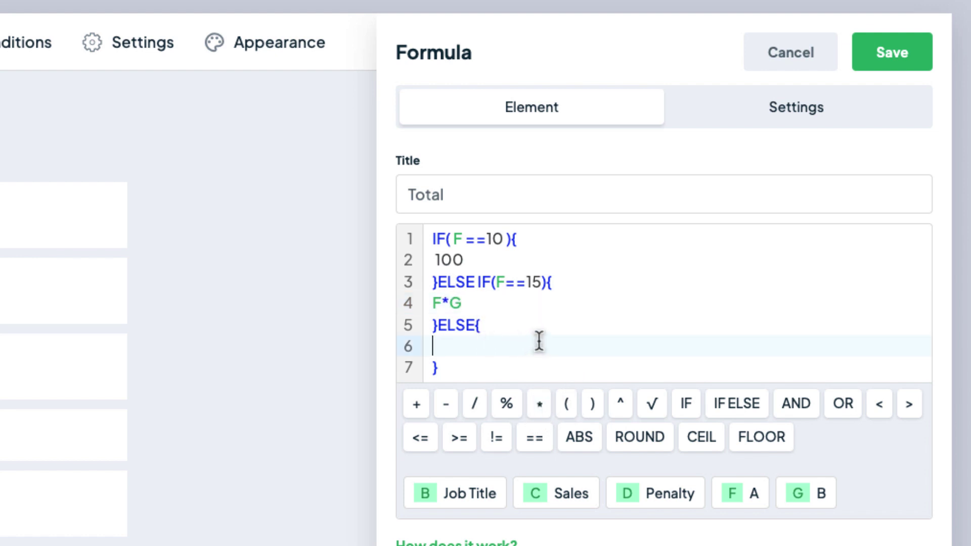
{"action": "type", "text": "77"}
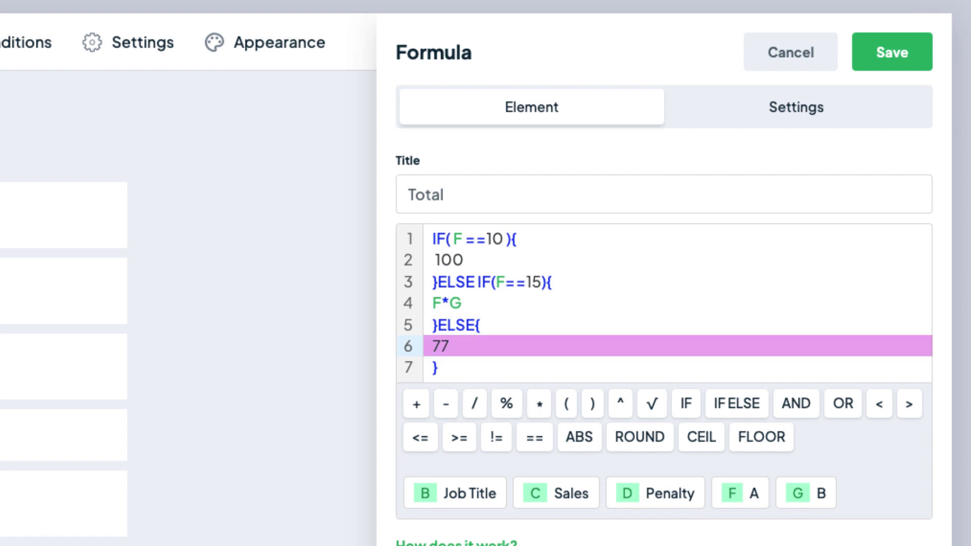
{"action": "left_click", "coordinate": [860, 60]}
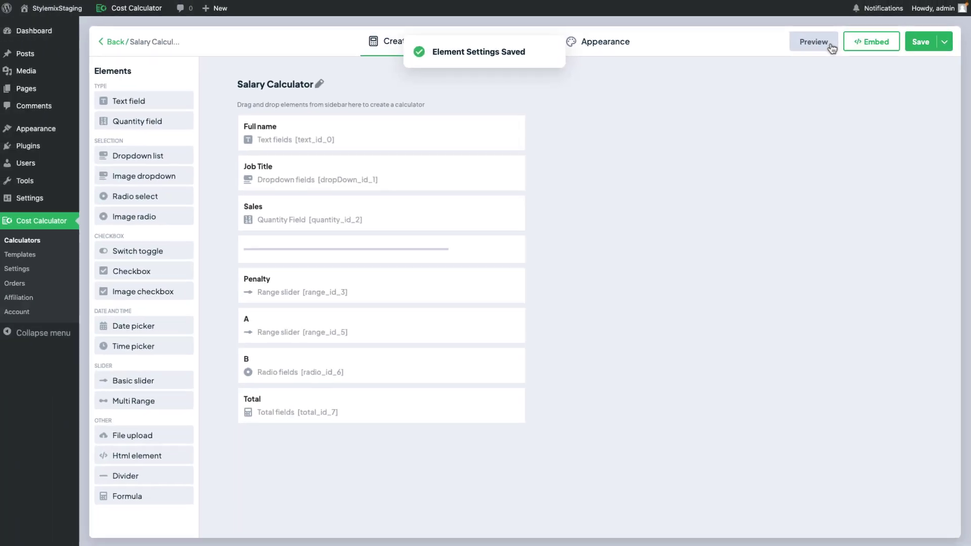
Preview the calculator with A at 2, B at 50, A at 10, 15 and 77, and B at 2, and close the preview
{"action": "left_click", "coordinate": [831, 47]}
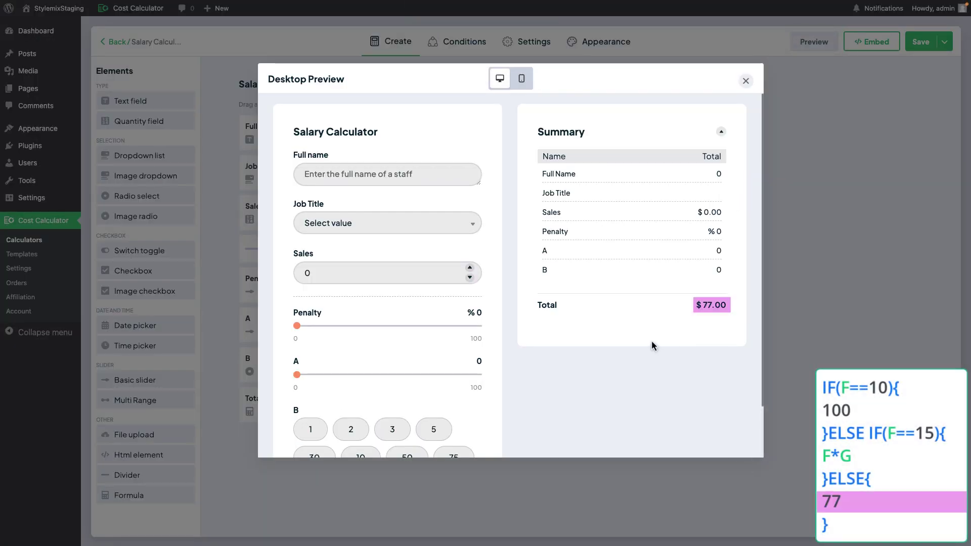
{"action": "scroll", "coordinate": [652, 341], "scroll_direction": "down", "scroll_amount": 1}
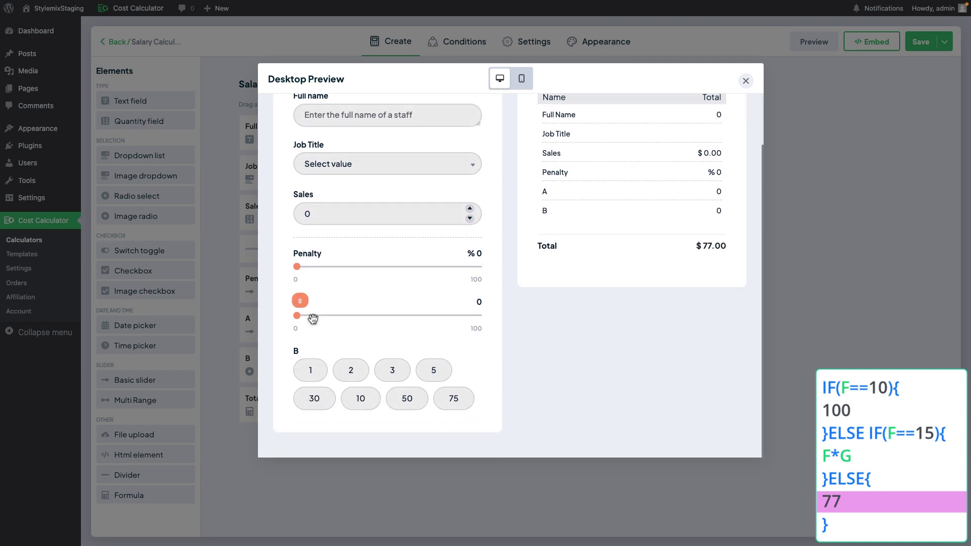
{"action": "left_click_drag", "start_coordinate": [297, 316], "coordinate": [301, 317]}
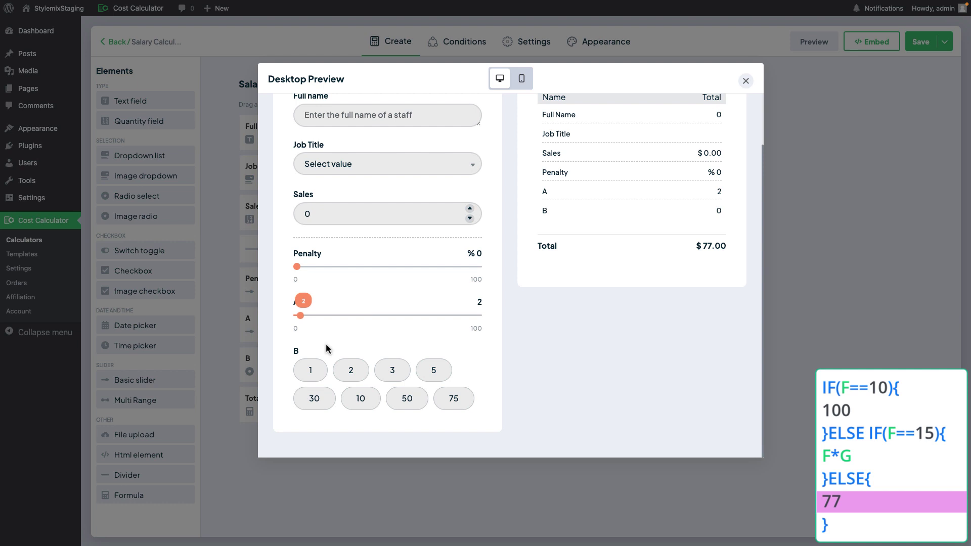
{"action": "left_click", "coordinate": [405, 399]}
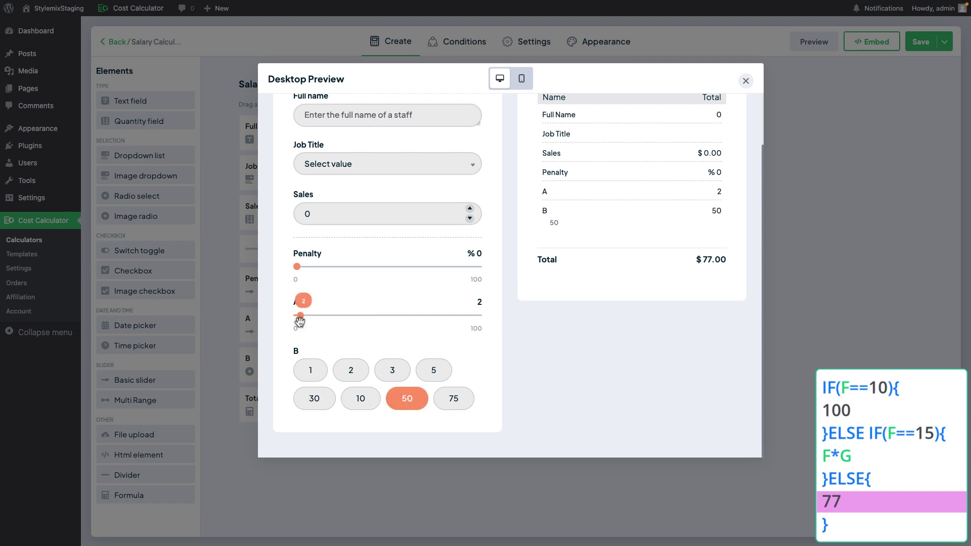
{"action": "left_click_drag", "start_coordinate": [301, 317], "coordinate": [314, 317]}
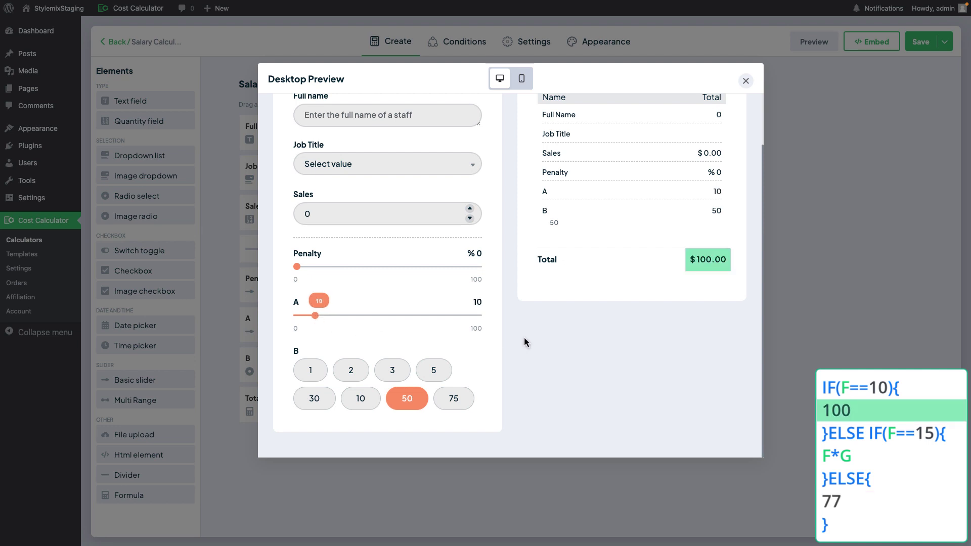
{"action": "left_click_drag", "start_coordinate": [318, 316], "coordinate": [327, 317]}
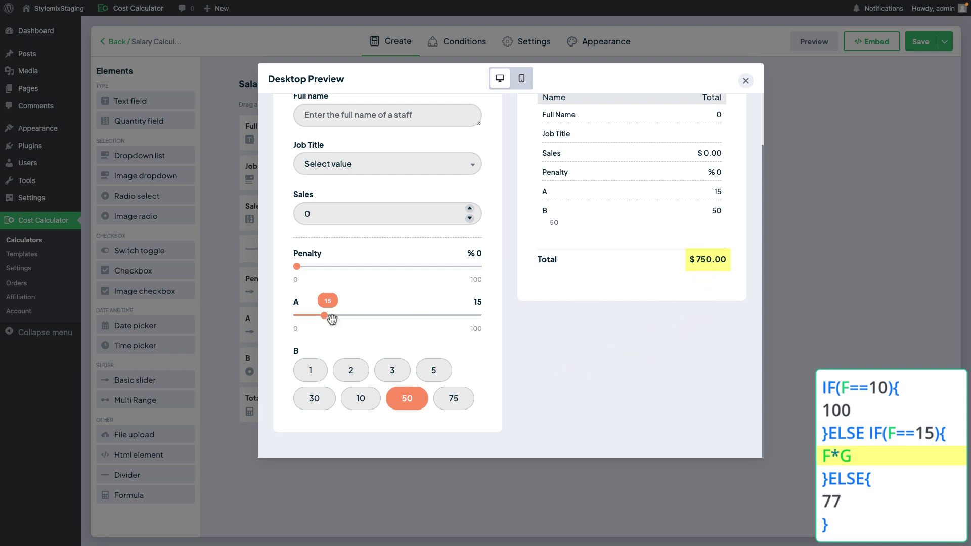
{"action": "left_click_drag", "start_coordinate": [330, 318], "coordinate": [425, 331]}
{"action": "left_click", "coordinate": [352, 371]}
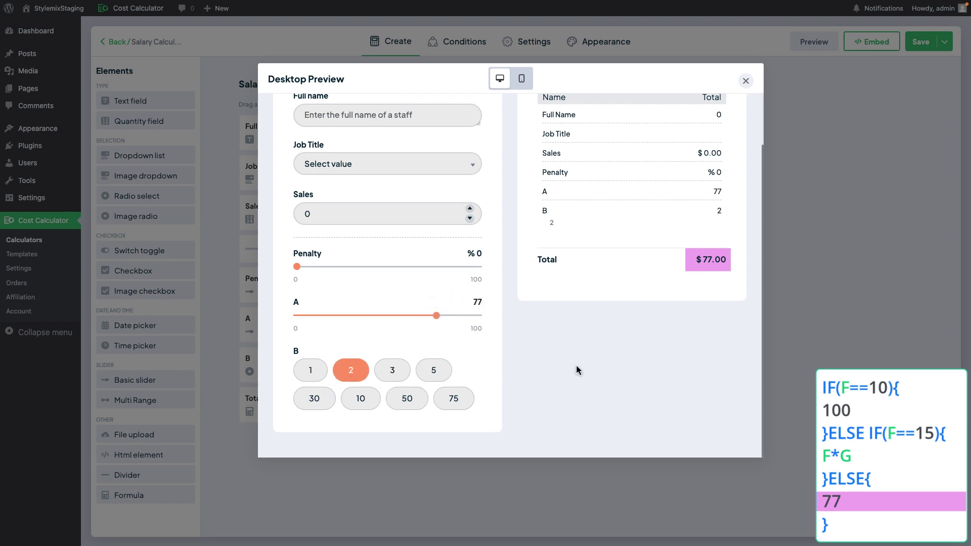
{"action": "left_click", "coordinate": [745, 81]}
Reopen the Total element and delete the ELSE IF and ELSE branches, keeping only the IF block with its closing brace
{"action": "left_click", "coordinate": [395, 417]}
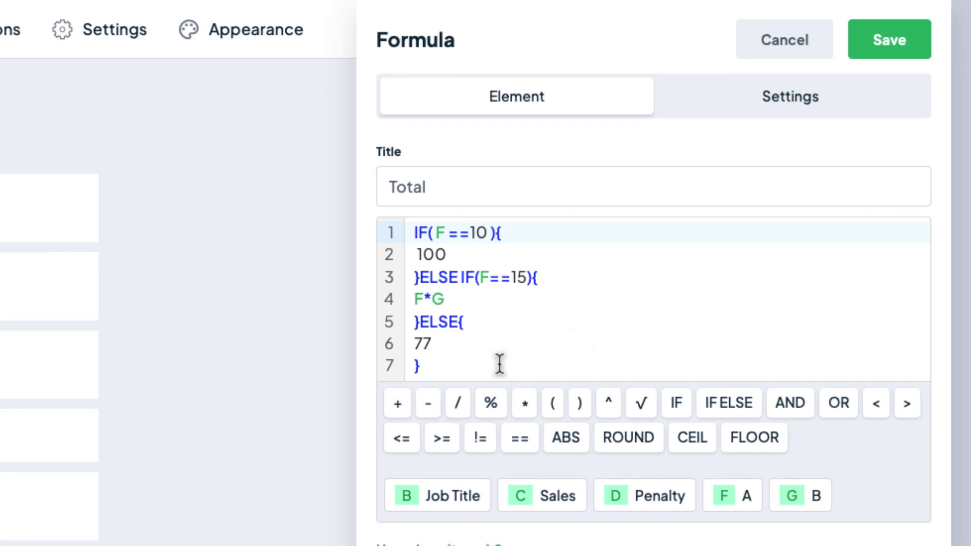
{"action": "left_click_drag", "start_coordinate": [499, 364], "coordinate": [463, 287]}
{"action": "key", "text": "BackSpace"}
{"action": "key", "text": "BackSpace"}
{"action": "key", "text": "BackSpace"}
{"action": "key", "text": "BackSpace"}
{"action": "key", "text": "BackSpace"}
{"action": "key", "text": "BackSpace"}
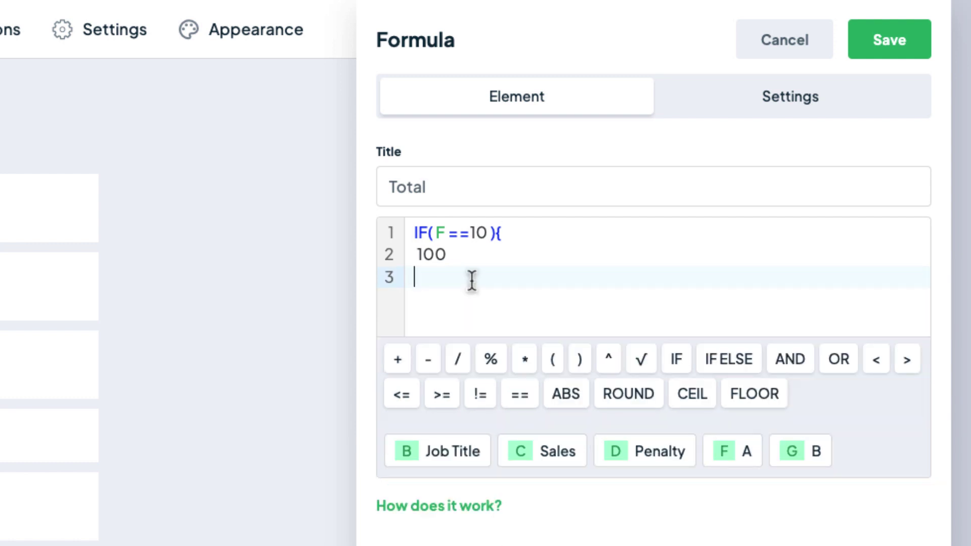
{"action": "type", "text": "}"}
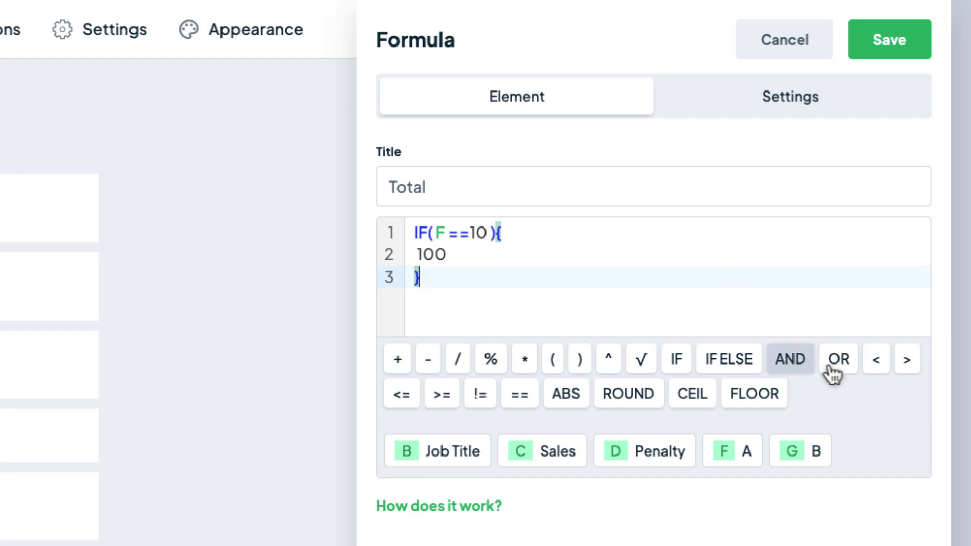
Add an AND operator to the IF condition and change the comparison before it to F >80
{"action": "left_click", "coordinate": [488, 235]}
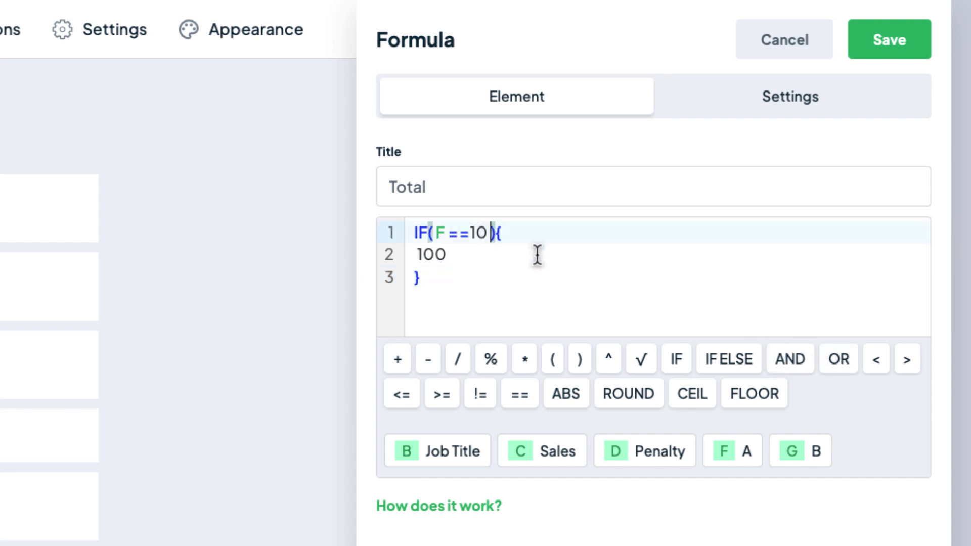
{"action": "left_click", "coordinate": [804, 358]}
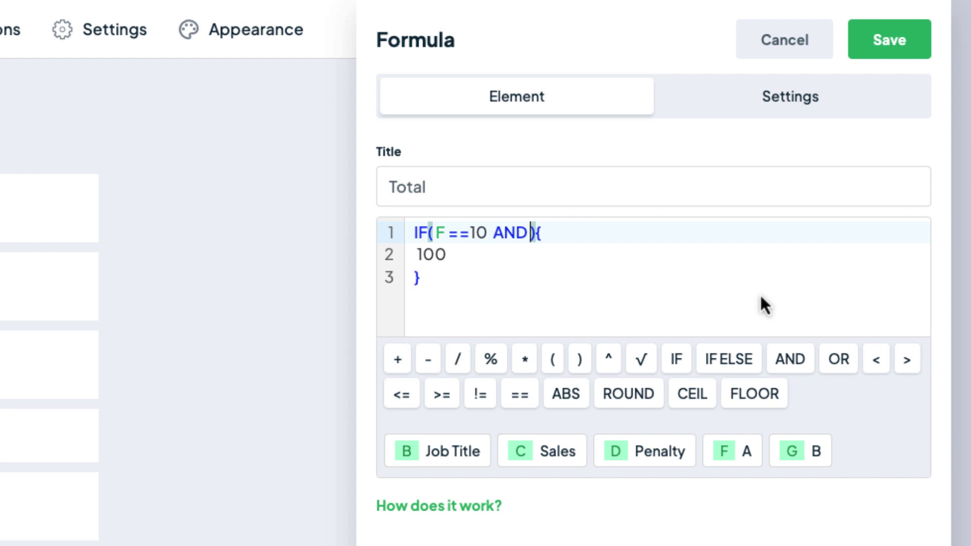
{"action": "key", "text": "Left"}
{"action": "key", "text": "Left"}
{"action": "key", "text": "Left"}
{"action": "key", "text": "Left"}
{"action": "key", "text": "Left"}
{"action": "key", "text": "BackSpace"}
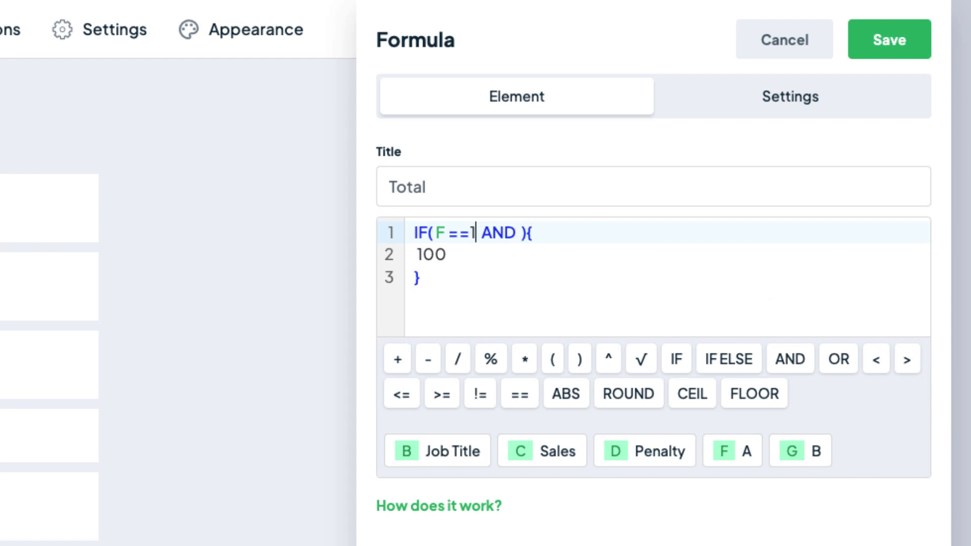
{"action": "key", "text": "BackSpace"}
{"action": "key", "text": "BackSpace"}
{"action": "key", "text": "BackSpace"}
{"action": "type", "text": ">"}
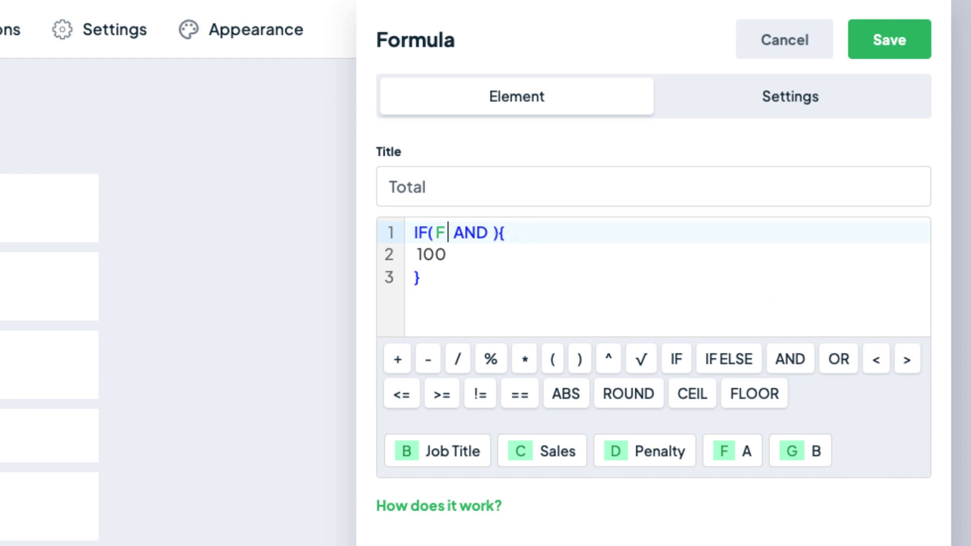
{"action": "type", "text": "80"}
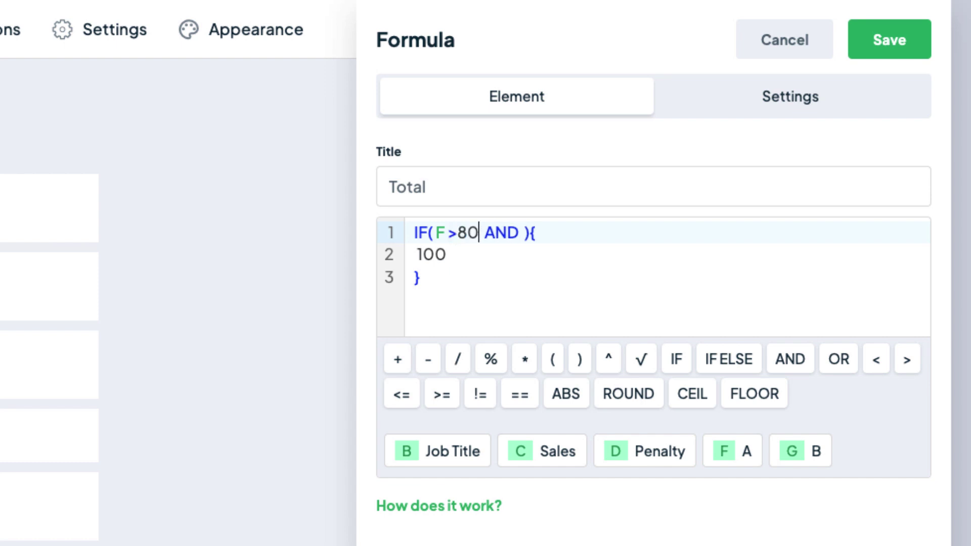
Add F<90 after the AND operator in the IF condition
{"action": "key", "text": "Right"}
{"action": "key", "text": "Right"}
{"action": "key", "text": "Right"}
{"action": "key", "text": "Right"}
{"action": "key", "text": "Right"}
{"action": "type", "text": "F<90"}
Replace the 100 inside the IF block with F / G and save the Total element
{"action": "key", "text": "Down"}
{"action": "key", "text": "BackSpace"}
{"action": "key", "text": "BackSpace"}
{"action": "key", "text": "BackSpace"}
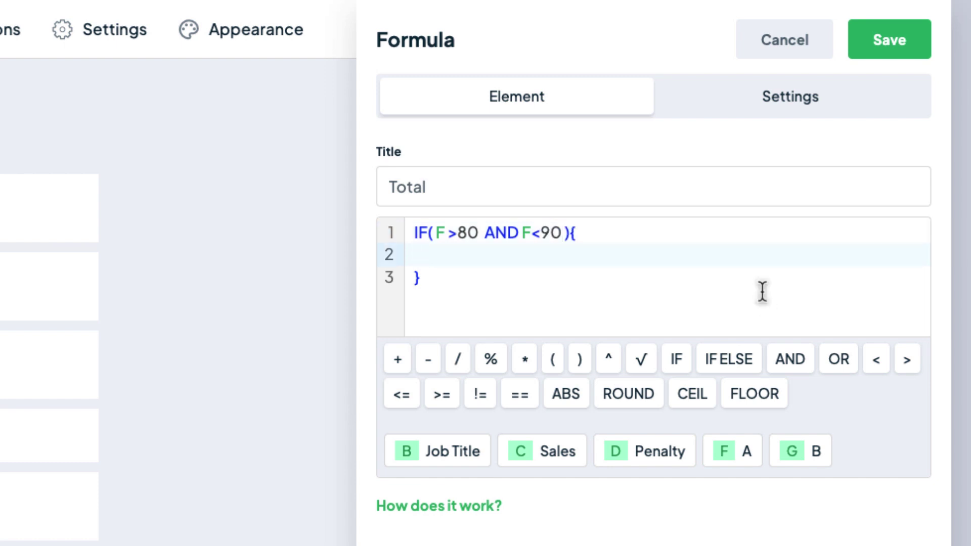
{"action": "left_click", "coordinate": [732, 447]}
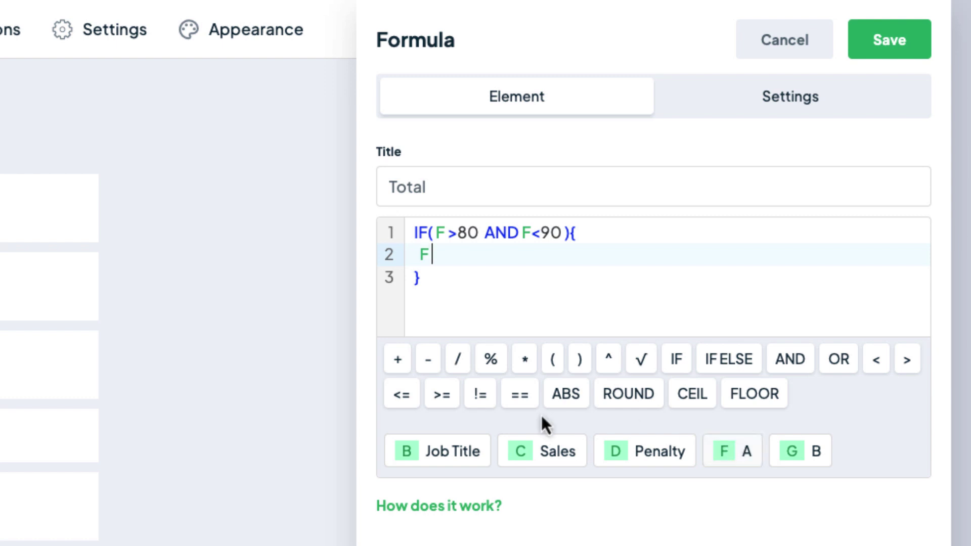
{"action": "left_click", "coordinate": [465, 360]}
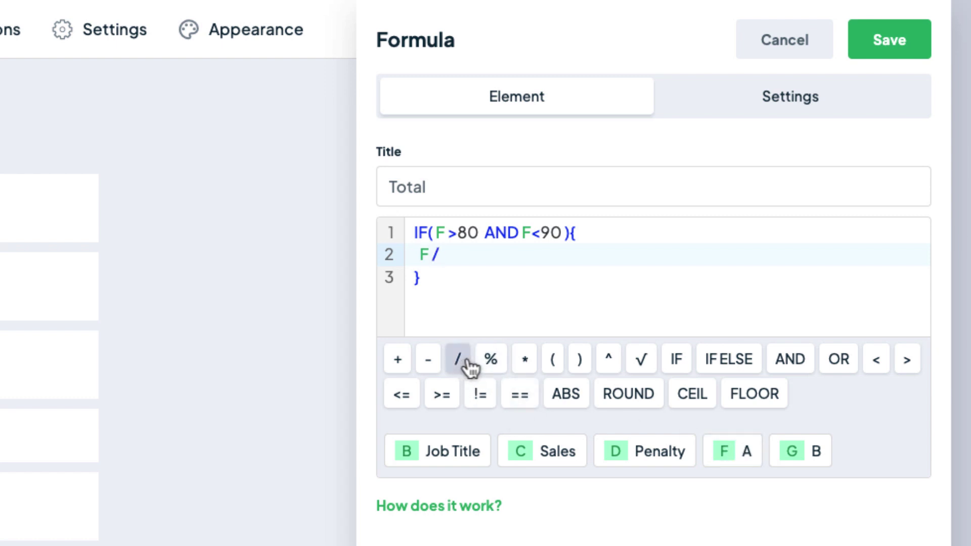
{"action": "left_click", "coordinate": [805, 459]}
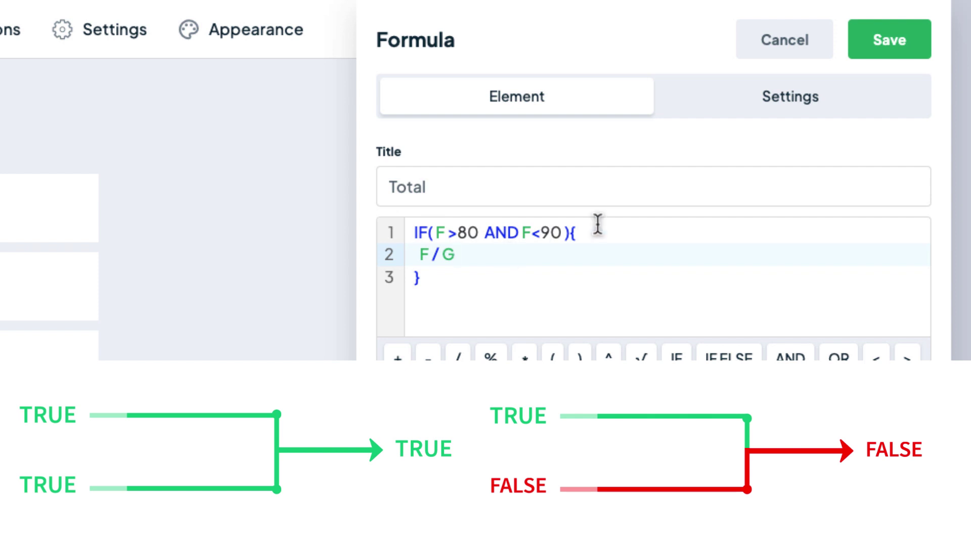
{"action": "left_click", "coordinate": [878, 51]}
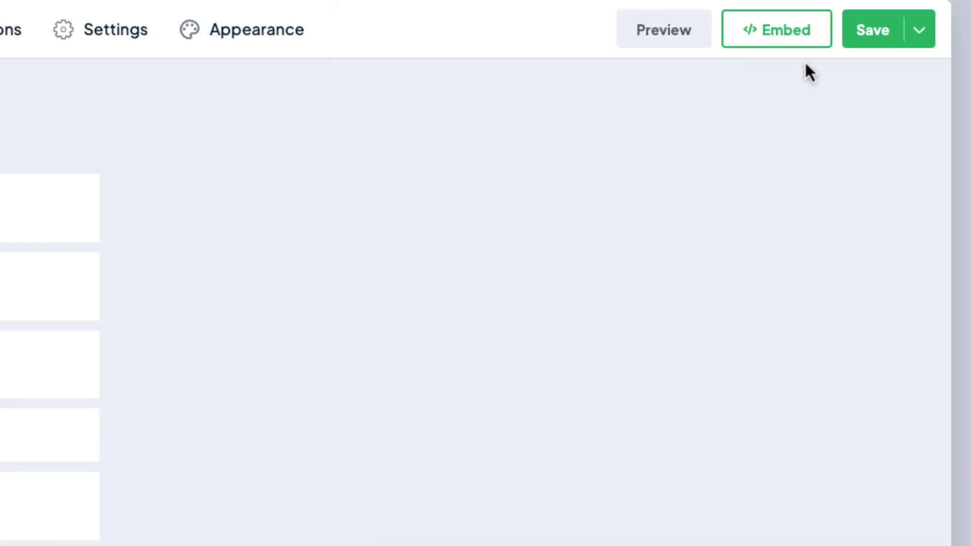
Preview the calculator with B at 50 and A at 82, B at 10, and A at 59, and close the preview
{"action": "left_click", "coordinate": [663, 31]}
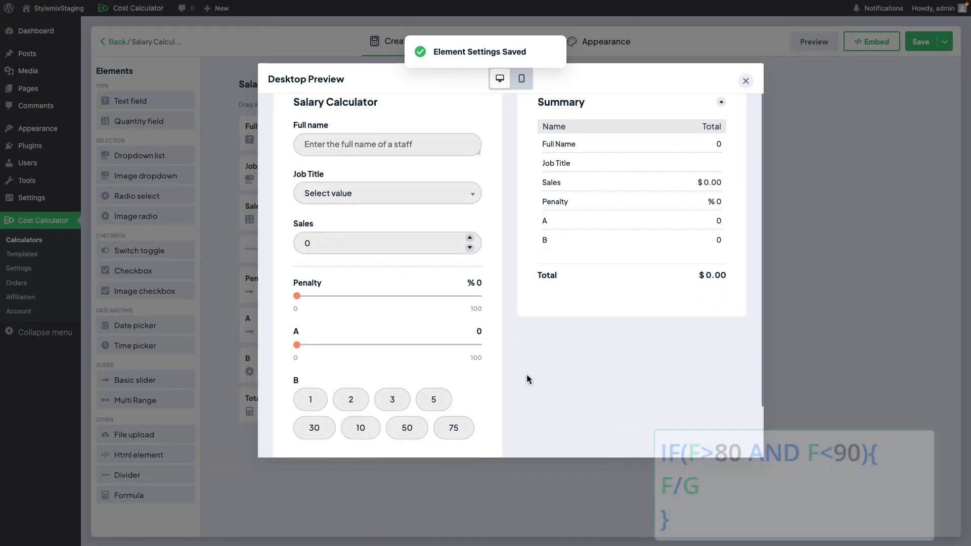
{"action": "scroll", "coordinate": [527, 379], "scroll_direction": "down", "scroll_amount": 1}
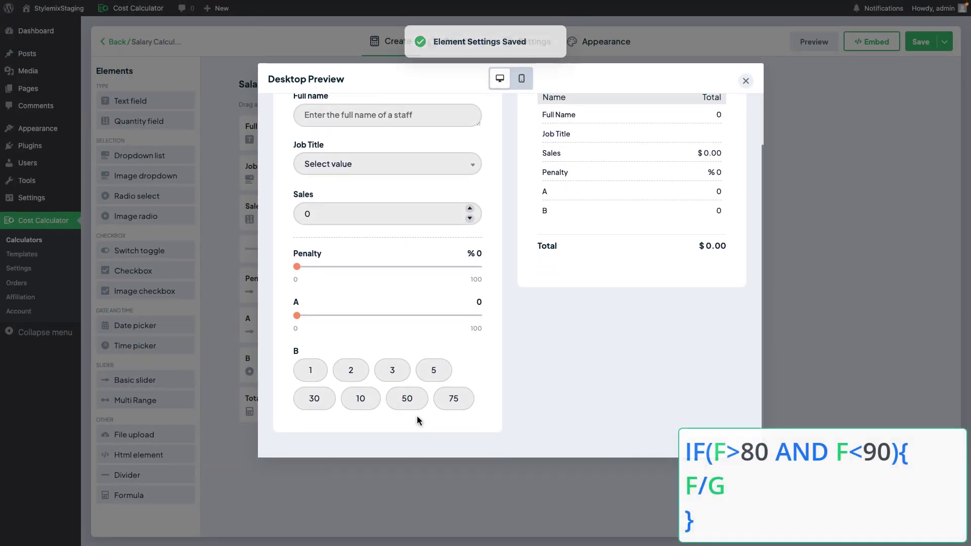
{"action": "left_click", "coordinate": [407, 398]}
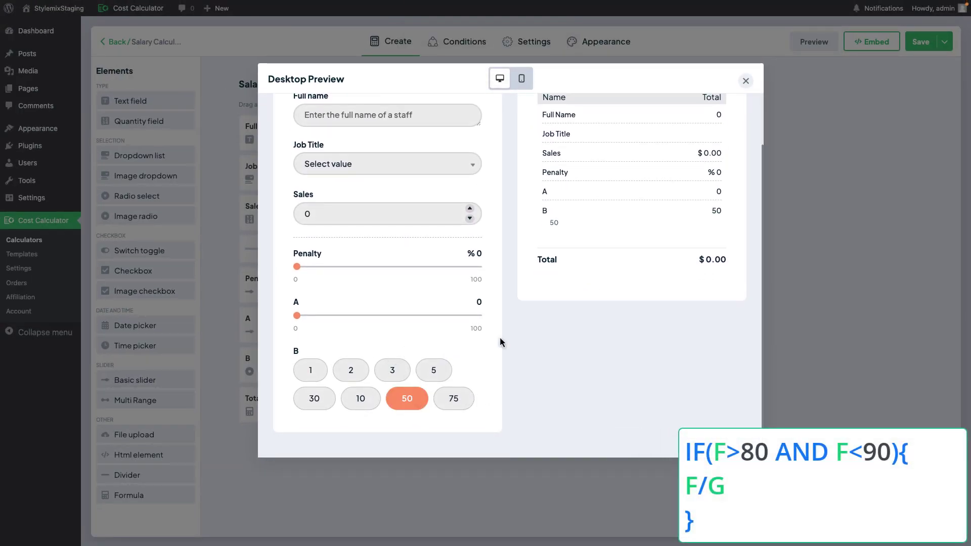
{"action": "left_click_drag", "start_coordinate": [298, 317], "coordinate": [448, 318]}
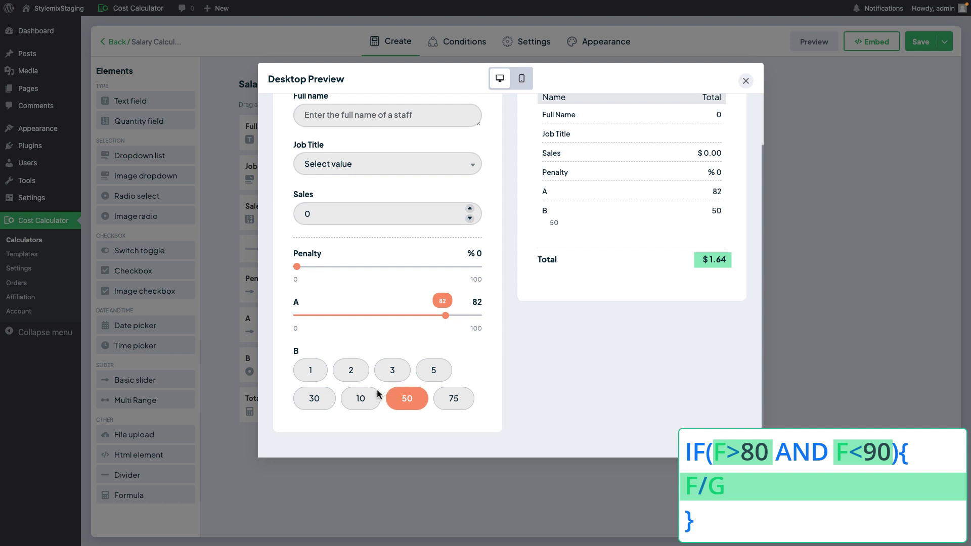
{"action": "left_click", "coordinate": [363, 401]}
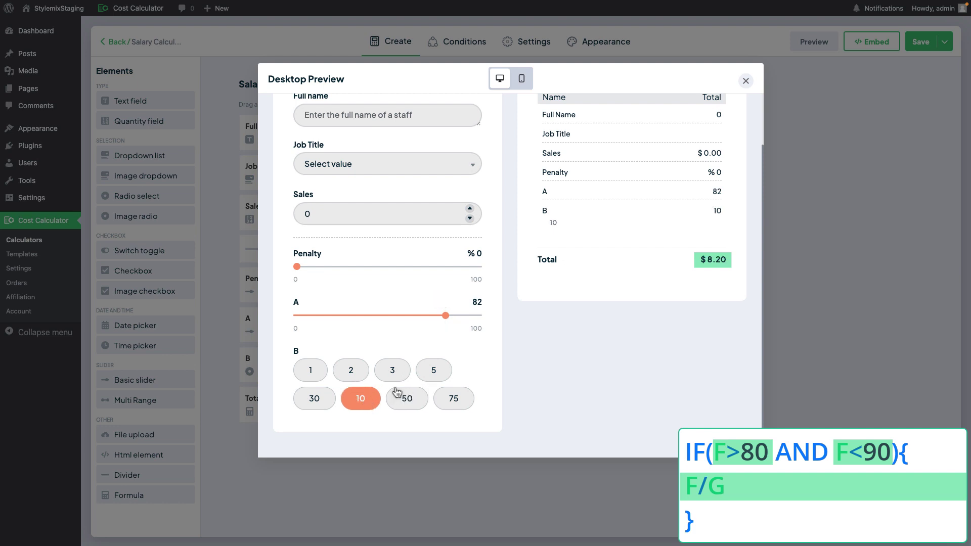
{"action": "left_click_drag", "start_coordinate": [446, 315], "coordinate": [404, 323]}
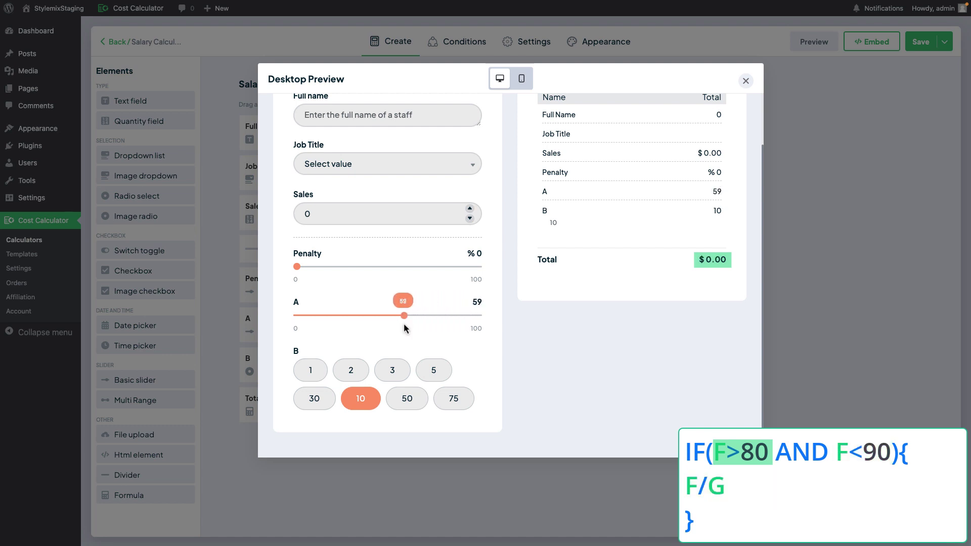
{"action": "left_click", "coordinate": [745, 81]}
Reopen the Total element and replace the AND operator in the IF condition with OR
{"action": "left_click", "coordinate": [424, 398]}
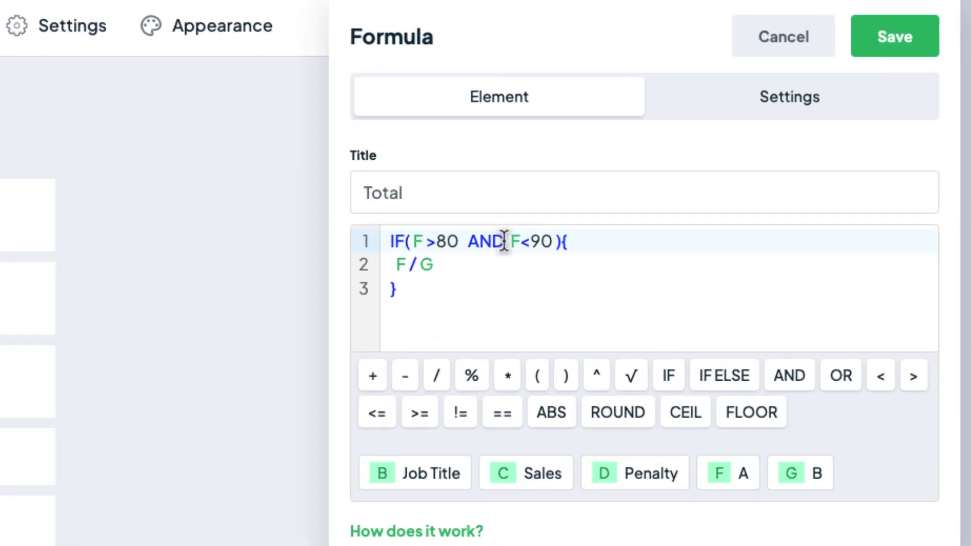
{"action": "double_click", "coordinate": [501, 241]}
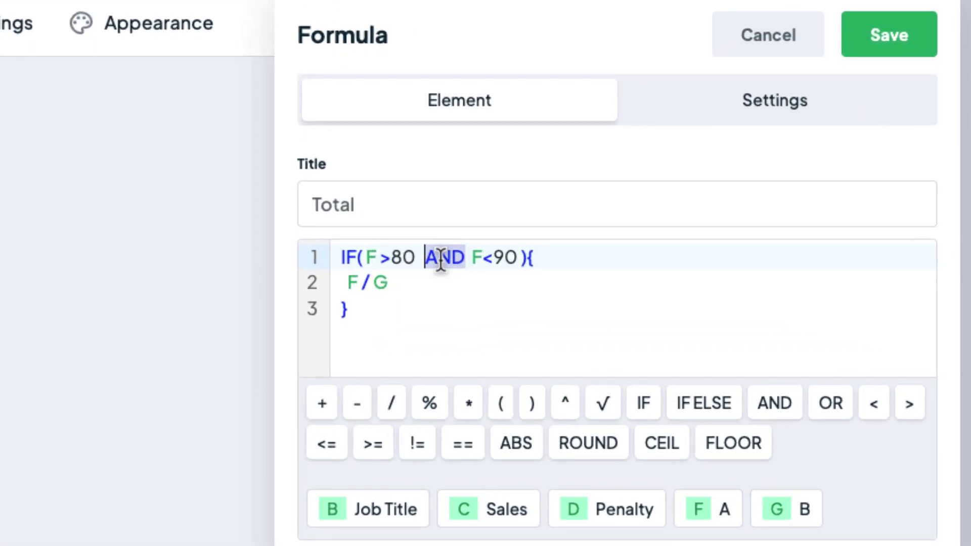
{"action": "key", "text": "BackSpace"}
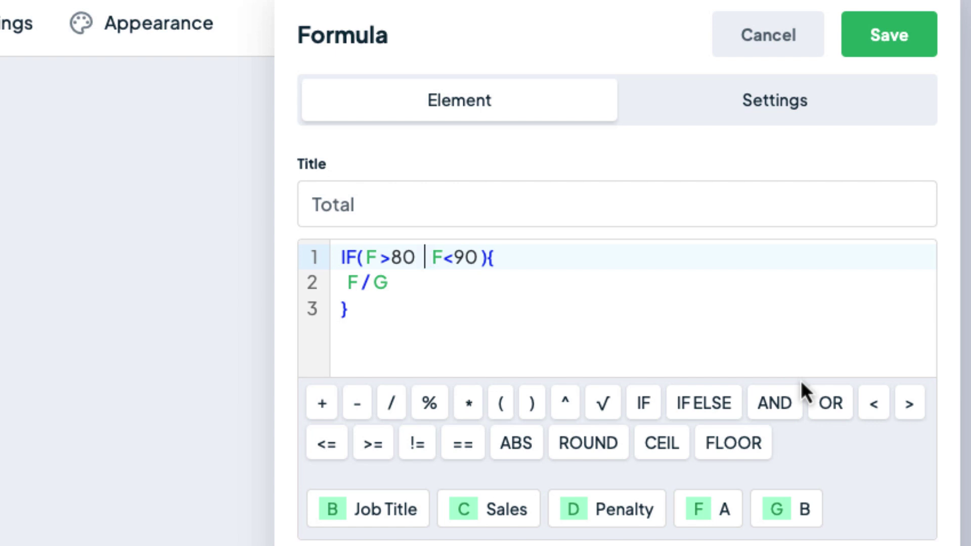
{"action": "left_click", "coordinate": [829, 403]}
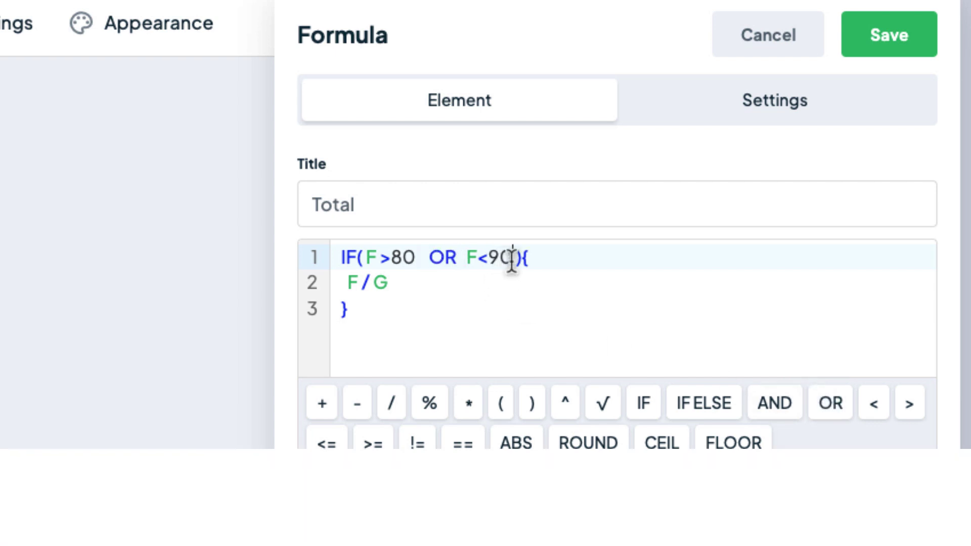
{"action": "left_click_drag", "start_coordinate": [513, 261], "coordinate": [472, 259]}
{"action": "left_click", "coordinate": [472, 283]}
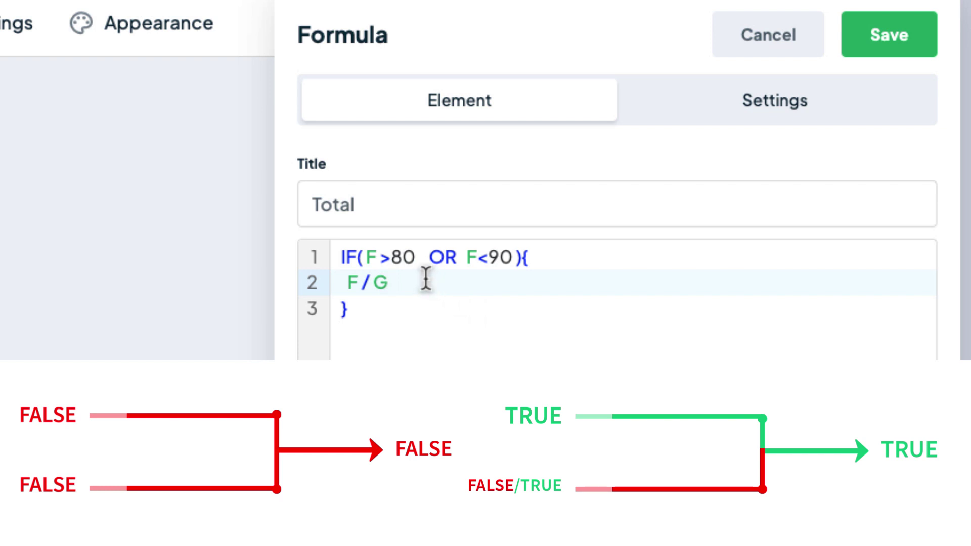
Change the comparison before the OR operator to F ==10
{"action": "left_click", "coordinate": [414, 259]}
{"action": "key", "text": "BackSpace"}
{"action": "key", "text": "BackSpace"}
{"action": "key", "text": "BackSpace"}
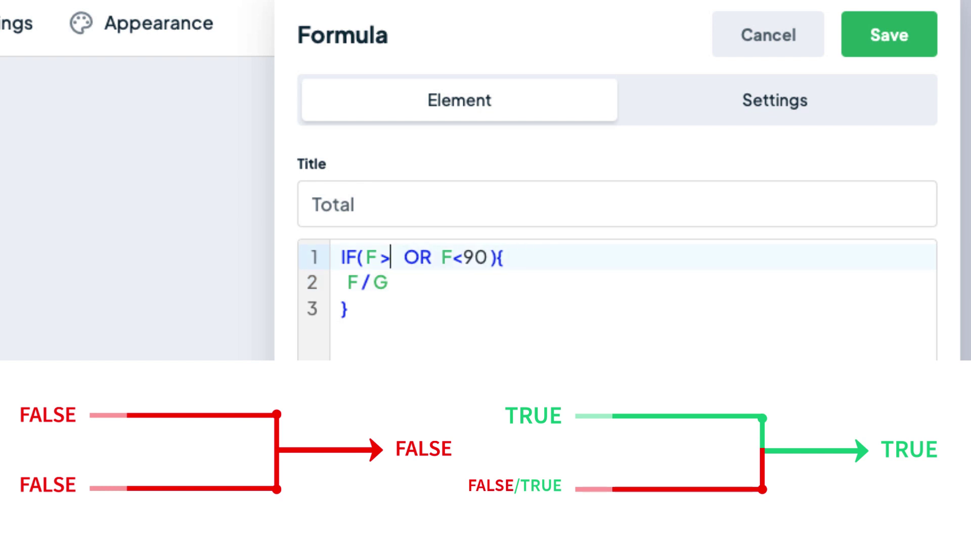
{"action": "type", "text": "==10"}
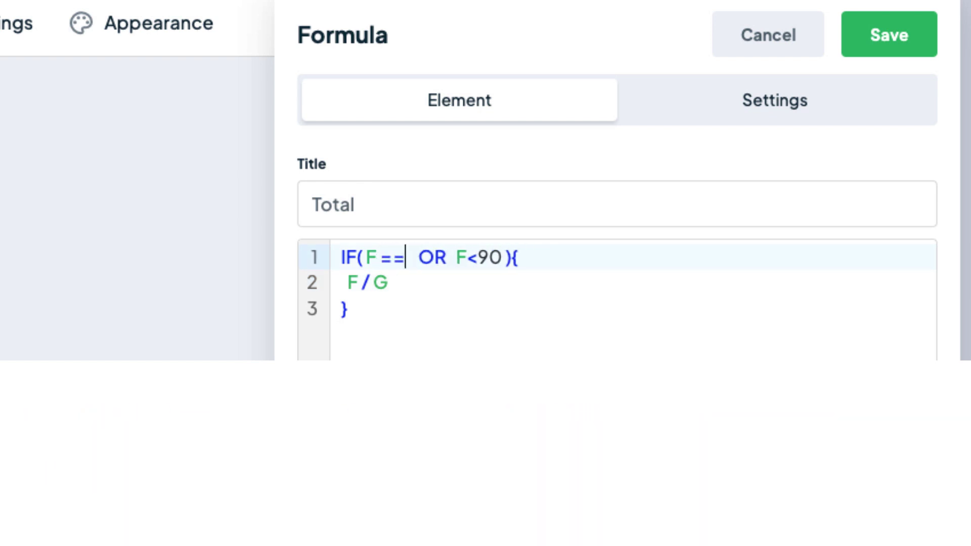
Change the comparison after the OR operator to F==90
{"action": "key", "text": "Right"}
{"action": "key", "text": "Right"}
{"action": "key", "text": "Right"}
{"action": "key", "text": "Right"}
{"action": "key", "text": "Right"}
{"action": "key", "text": "Right"}
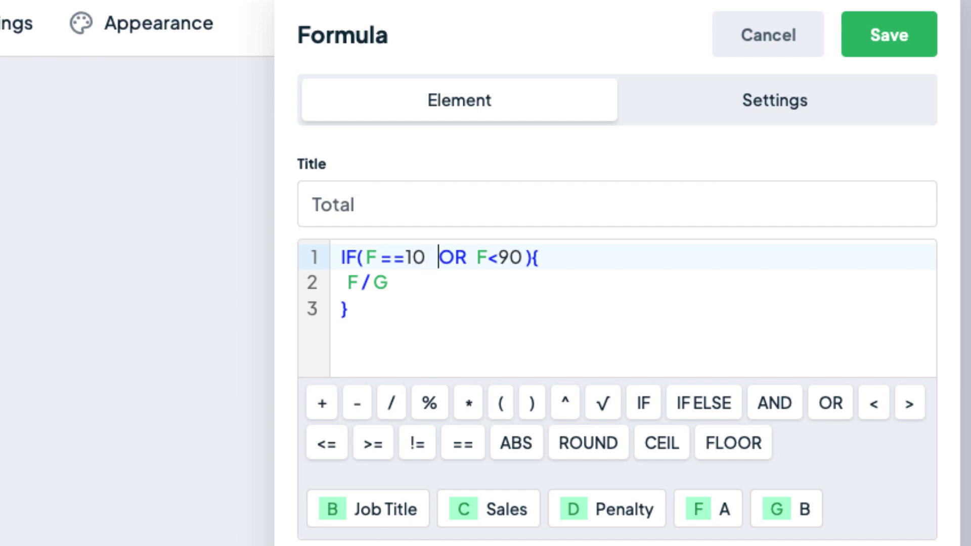
{"action": "key", "text": "BackSpace"}
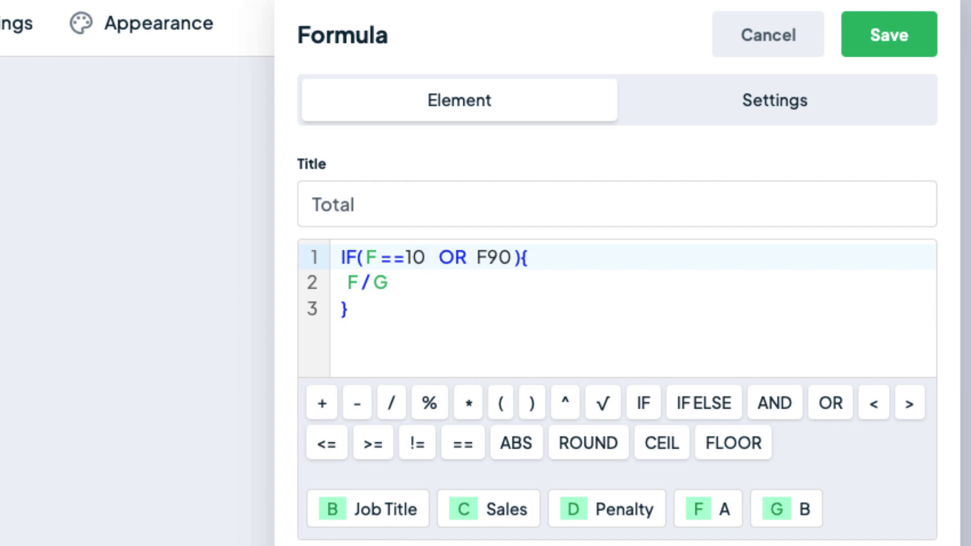
{"action": "type", "text": "=="}
Replace the F / G expression inside the IF block with 77
{"action": "key", "text": "Down"}
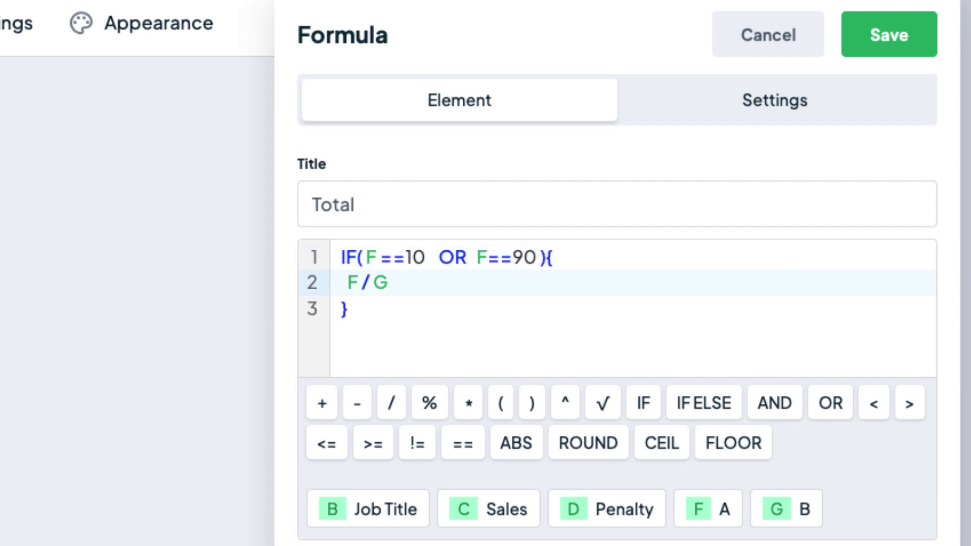
{"action": "key", "text": "BackSpace"}
{"action": "key", "text": "BackSpace"}
{"action": "key", "text": "BackSpace"}
{"action": "type", "text": "77"}
Add an ELSE branch returning 100 after the IF block and save the Total element
{"action": "left_click", "coordinate": [422, 317]}
{"action": "type", "text": "EL"}
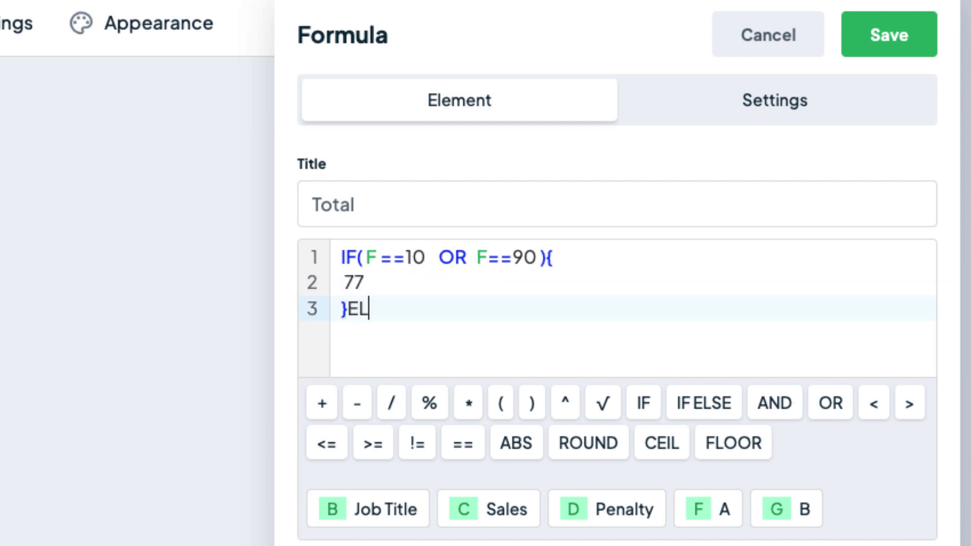
{"action": "type", "text": "SE{"}
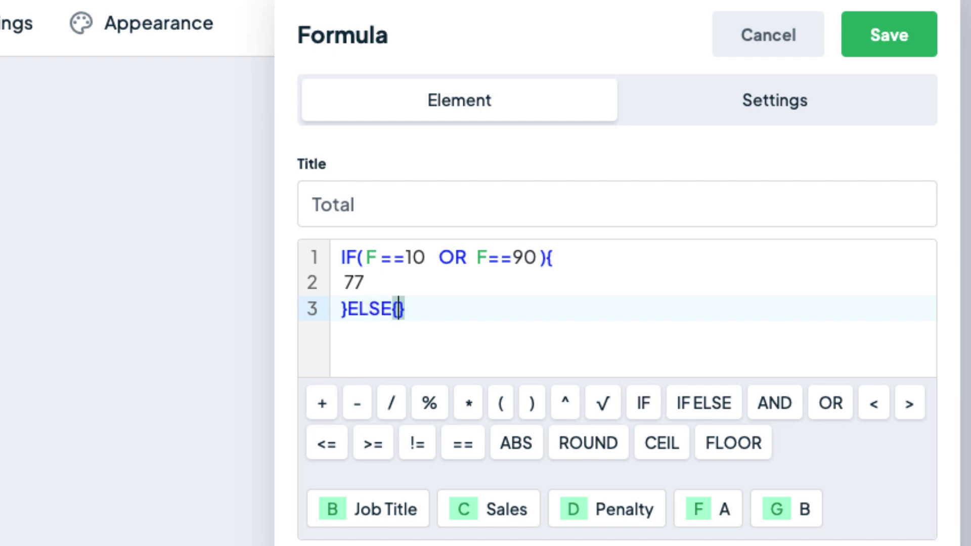
{"action": "key", "text": "Return"}
{"action": "type", "text": "100"}
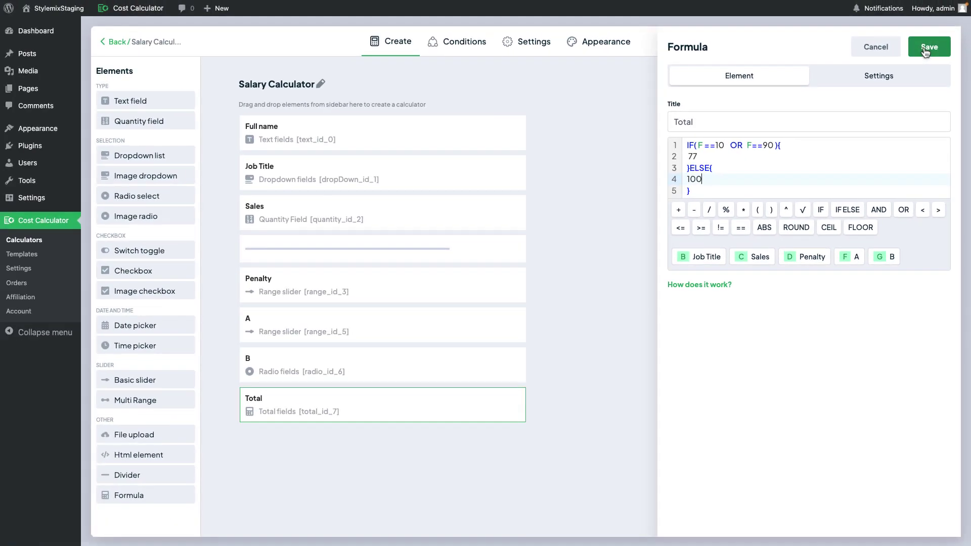
{"action": "left_click", "coordinate": [889, 34]}
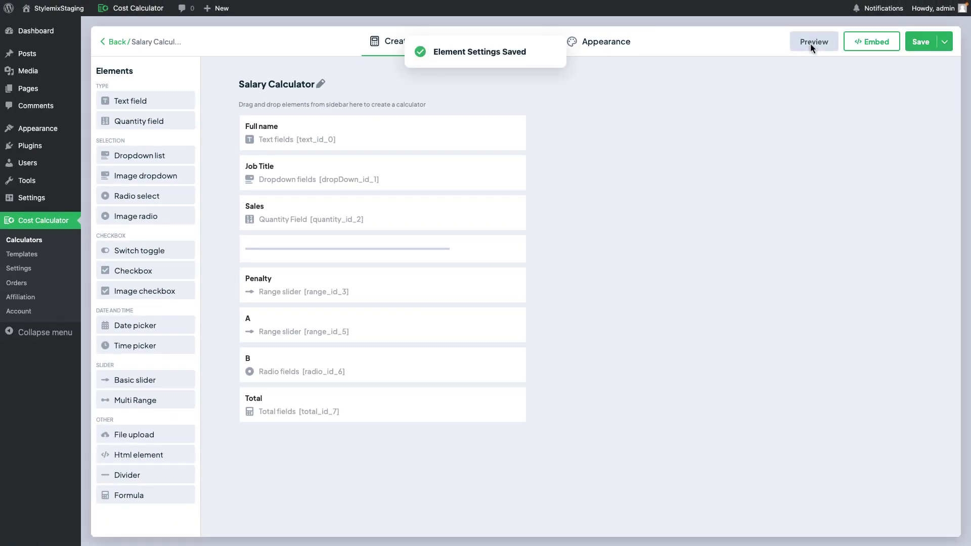
Preview the calculator with A at 90 and at 10, and close the preview
{"action": "left_click", "coordinate": [813, 43]}
{"action": "scroll", "coordinate": [609, 292], "scroll_direction": "down", "scroll_amount": 1}
{"action": "scroll", "coordinate": [609, 295], "scroll_direction": "down", "scroll_amount": 1}
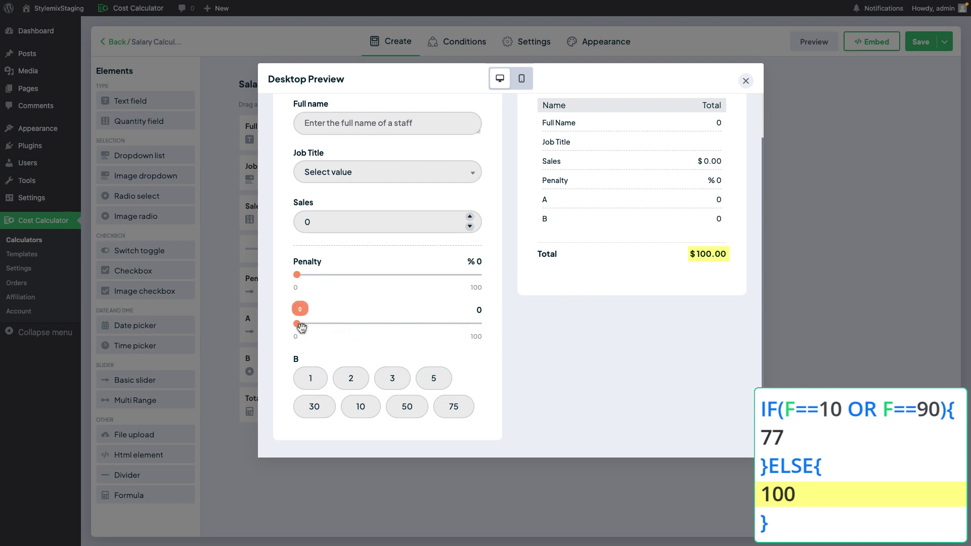
{"action": "left_click_drag", "start_coordinate": [301, 326], "coordinate": [462, 324]}
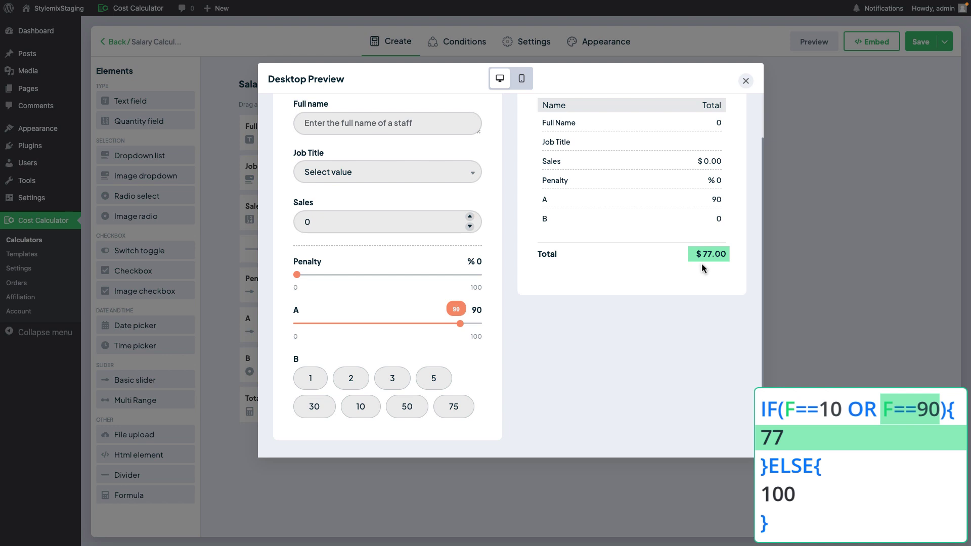
{"action": "left_click_drag", "start_coordinate": [460, 324], "coordinate": [315, 317]}
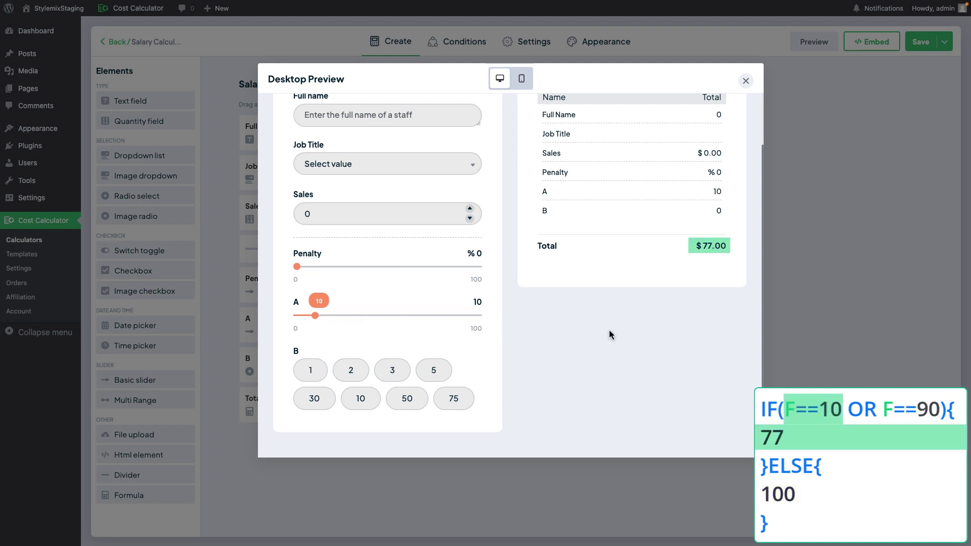
{"action": "scroll", "coordinate": [607, 332], "scroll_direction": "up", "scroll_amount": 2}
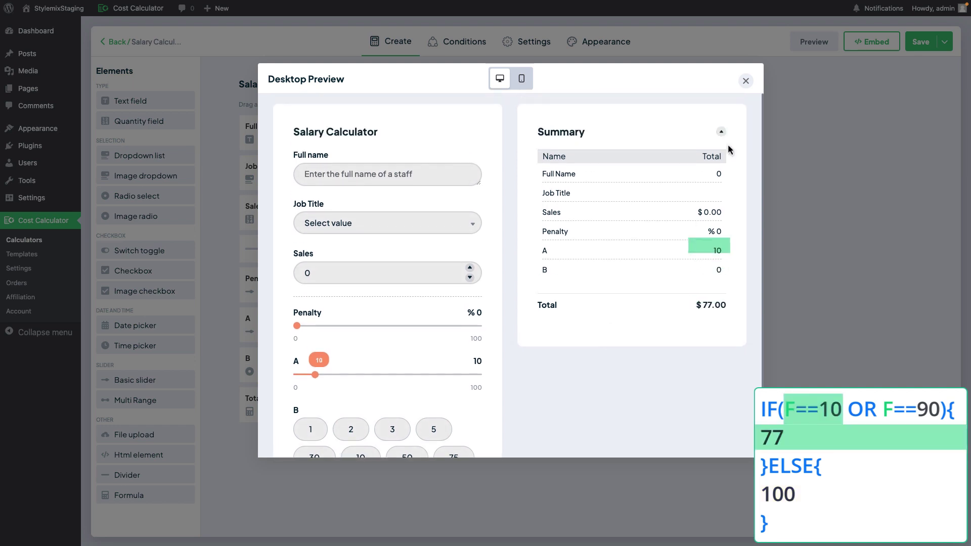
{"action": "left_click", "coordinate": [745, 82]}
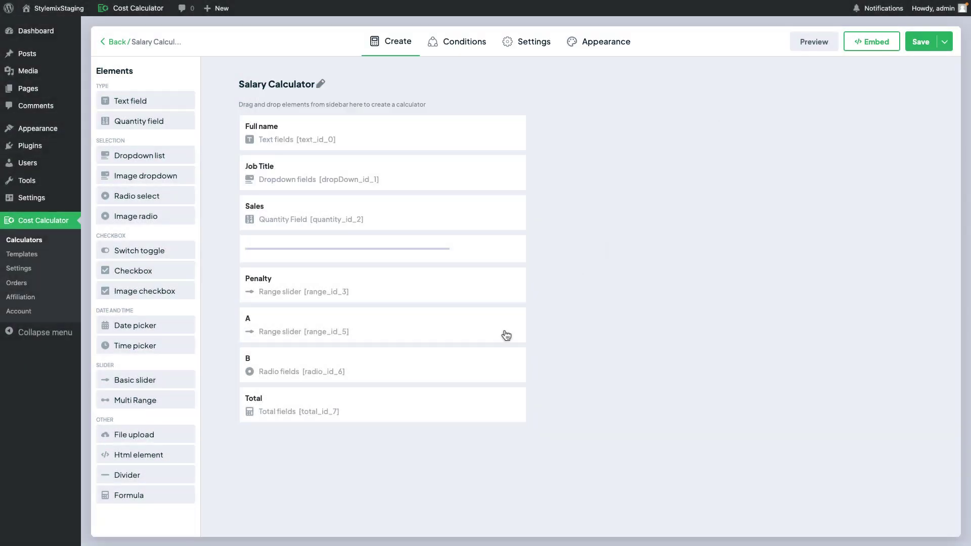
Clear the Total element's entire formula, save the element and open the calculator preview
{"action": "left_click", "coordinate": [340, 408]}
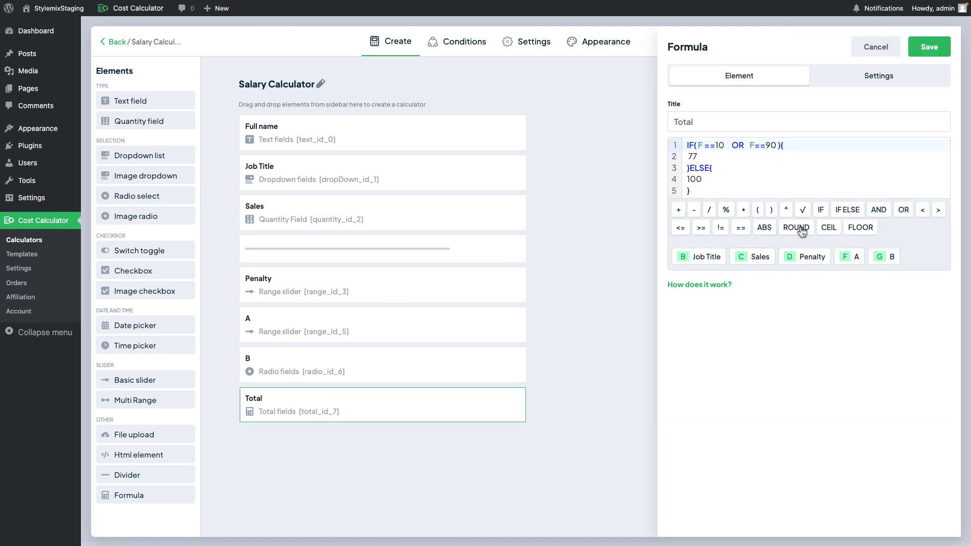
{"action": "left_click_drag", "start_coordinate": [718, 192], "coordinate": [687, 145]}
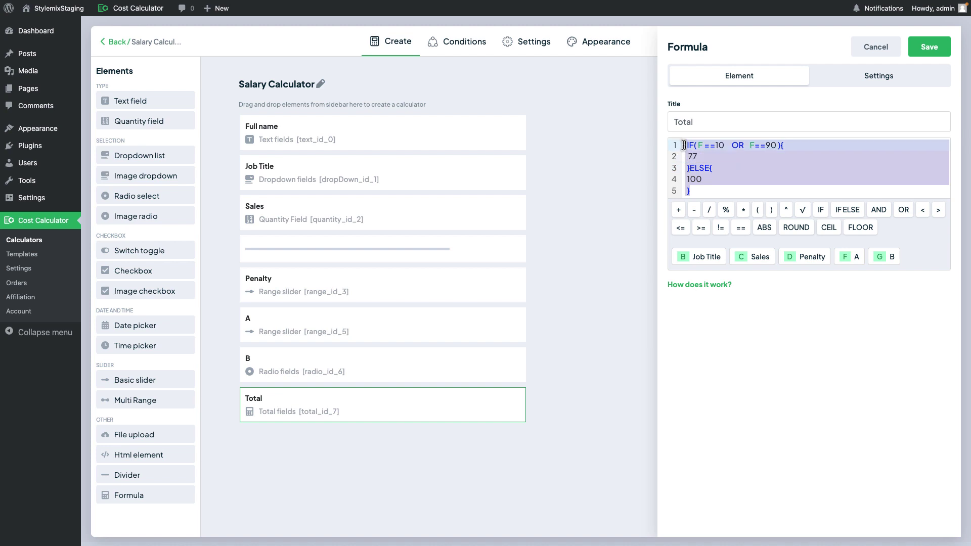
{"action": "key", "text": "BackSpace"}
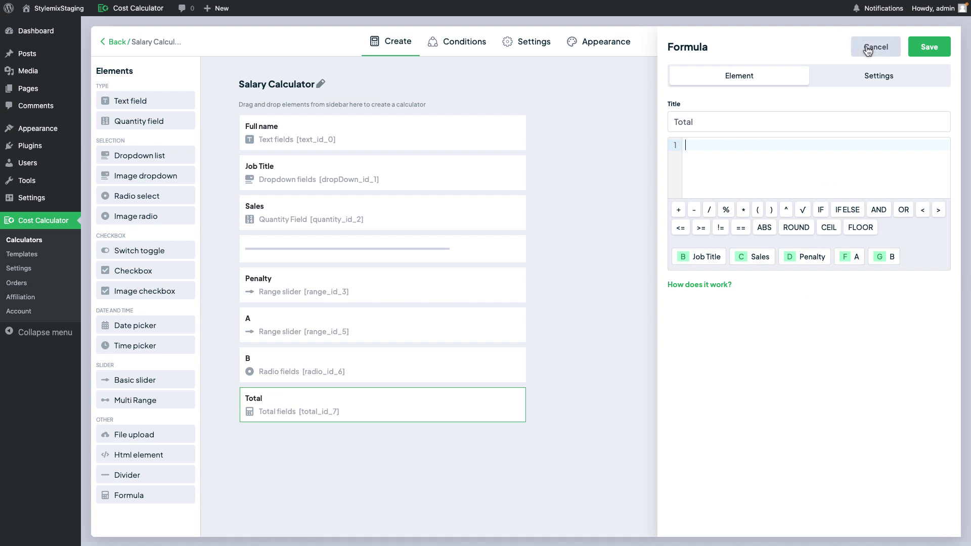
{"action": "left_click", "coordinate": [928, 47]}
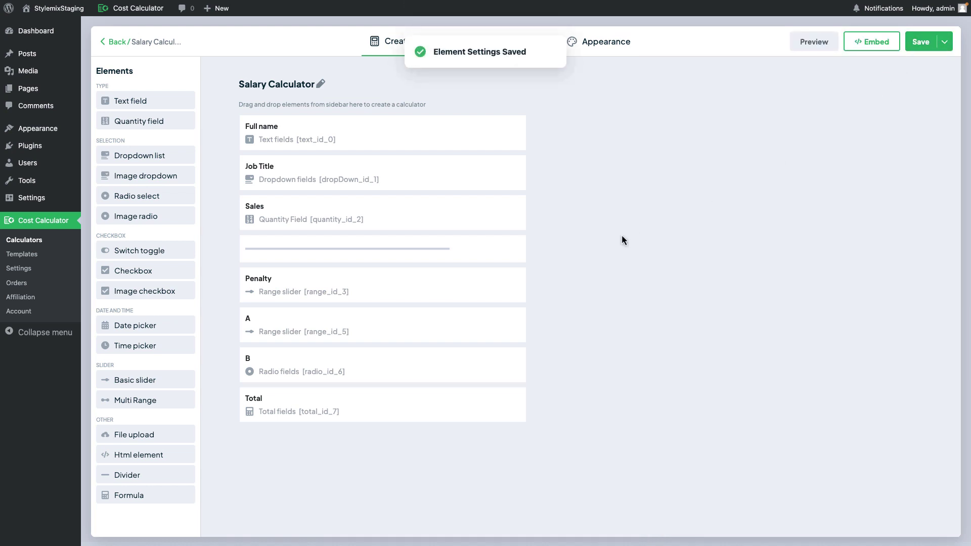
{"action": "left_click", "coordinate": [810, 43]}
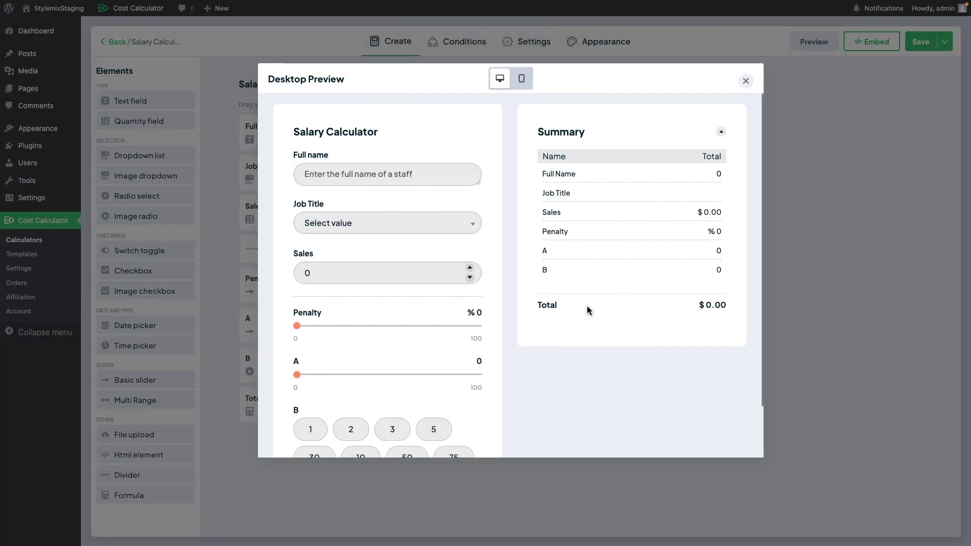
Look through the Job Title options in the calculator preview and close the preview
{"action": "left_click", "coordinate": [424, 223]}
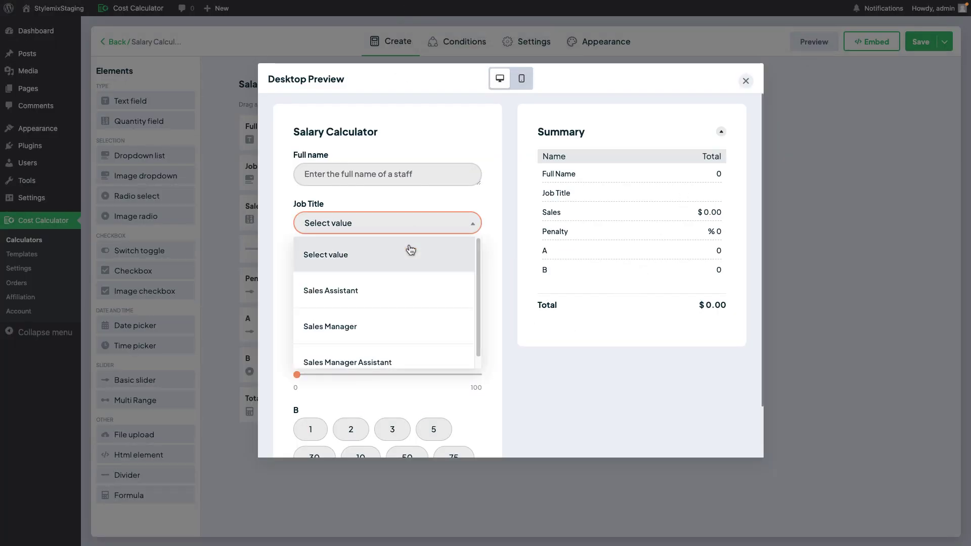
{"action": "scroll", "coordinate": [408, 275], "scroll_direction": "down", "scroll_amount": 1}
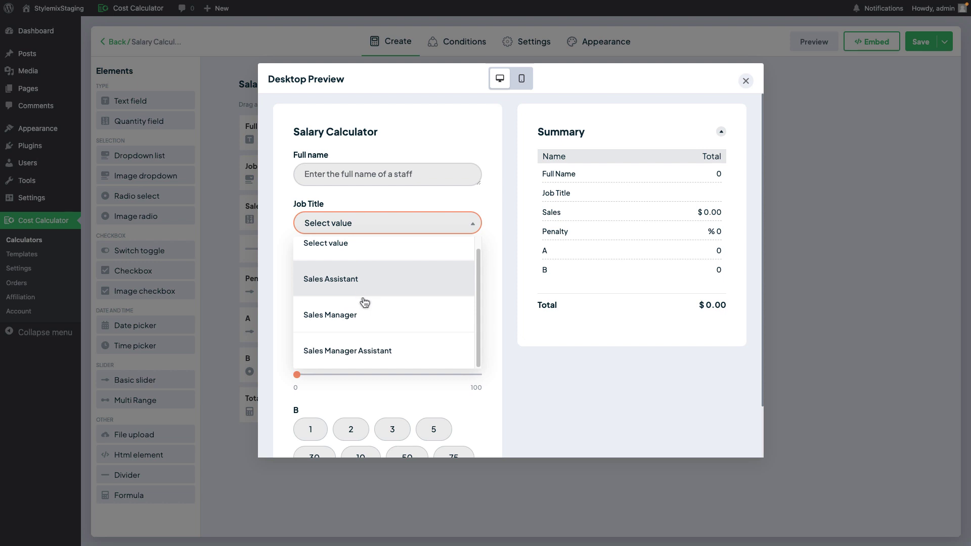
{"action": "scroll", "coordinate": [410, 351], "scroll_direction": "down", "scroll_amount": 2}
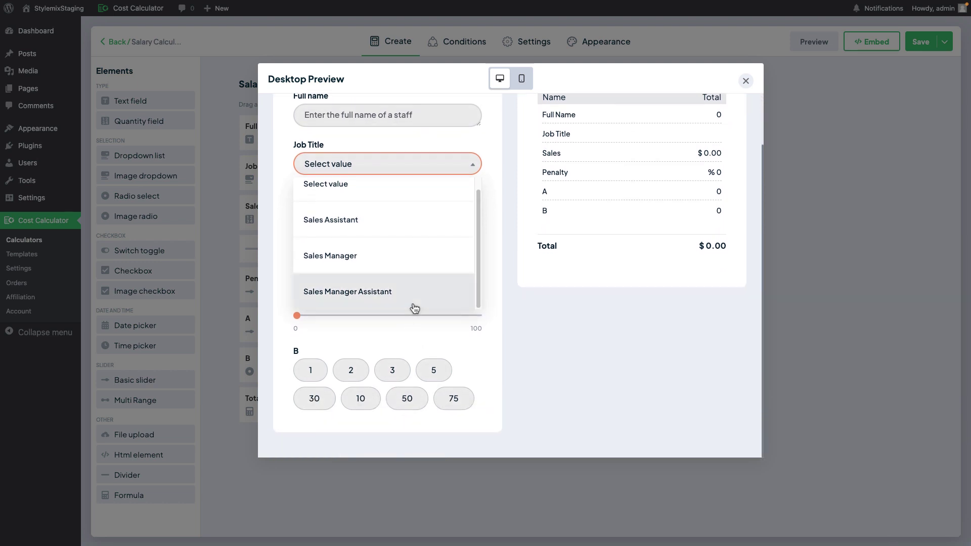
{"action": "left_click", "coordinate": [538, 307]}
{"action": "scroll", "coordinate": [538, 307], "scroll_direction": "up", "scroll_amount": 2}
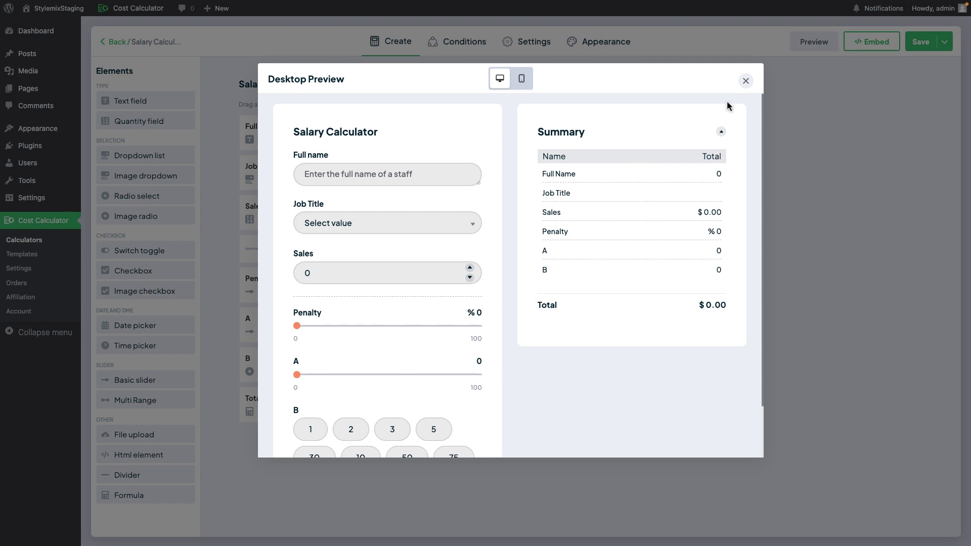
{"action": "left_click", "coordinate": [746, 82]}
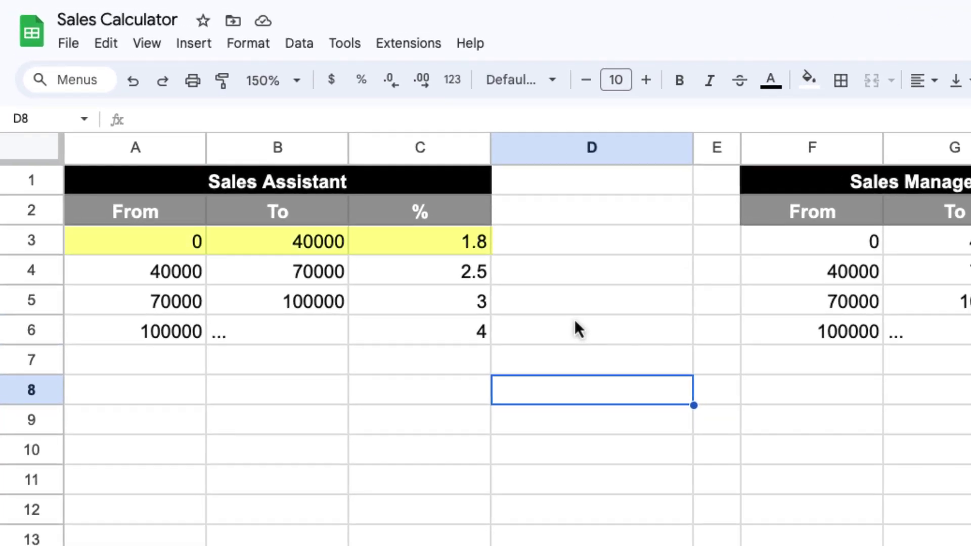
Switch to the Sales Calculator Google Sheet and enter 57000 in cell D1 beside the Sales Assistant table
{"action": "key", "text": "Up"}
{"action": "key", "text": "Up"}
{"action": "key", "text": "Up"}
{"action": "key", "text": "Up"}
{"action": "key", "text": "Up"}
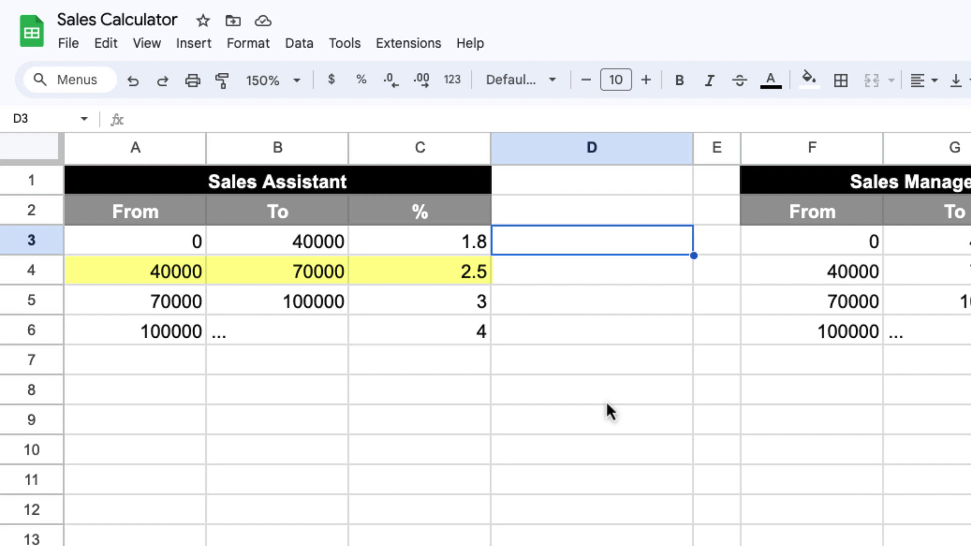
{"action": "key", "text": "Up"}
{"action": "key", "text": "Up"}
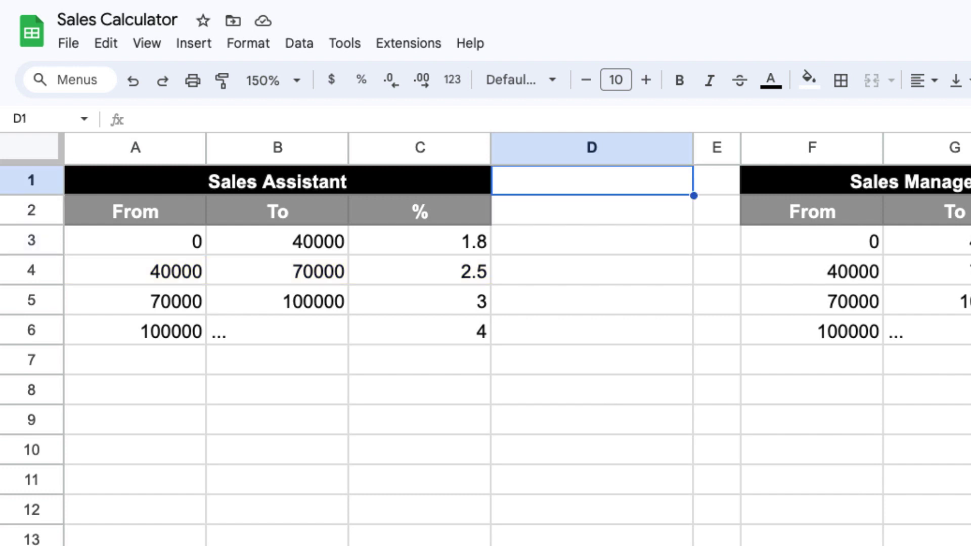
{"action": "type", "text": "57000"}
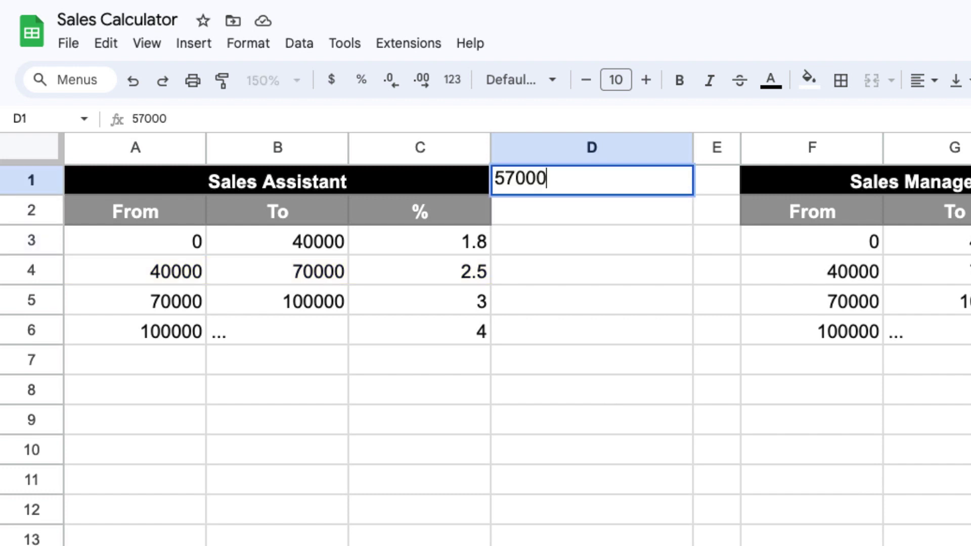
{"action": "key", "text": "Return"}
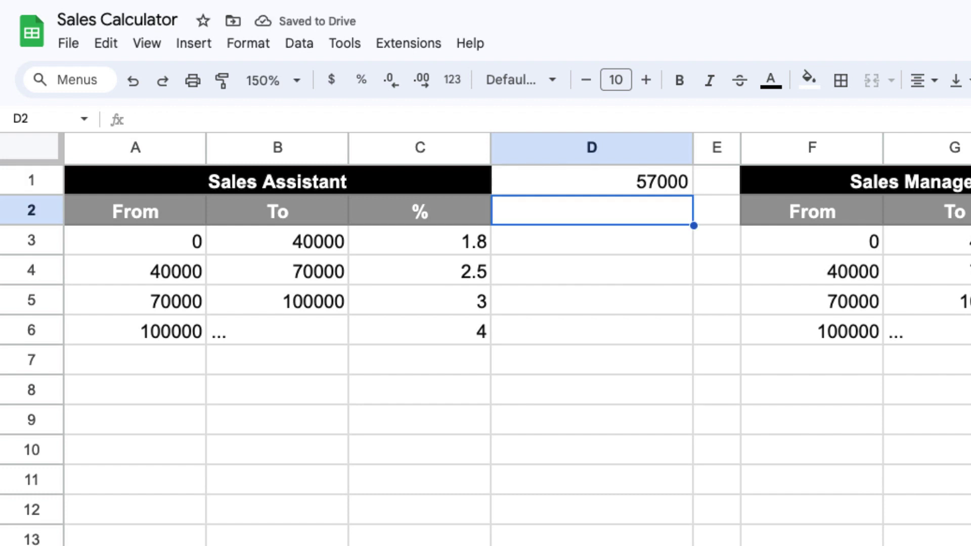
Enter 40000 in D3 and 17000 in D4 to split the sales amount across the first two Sales Assistant brackets
{"action": "key", "text": "Down"}
{"action": "type", "text": "49"}
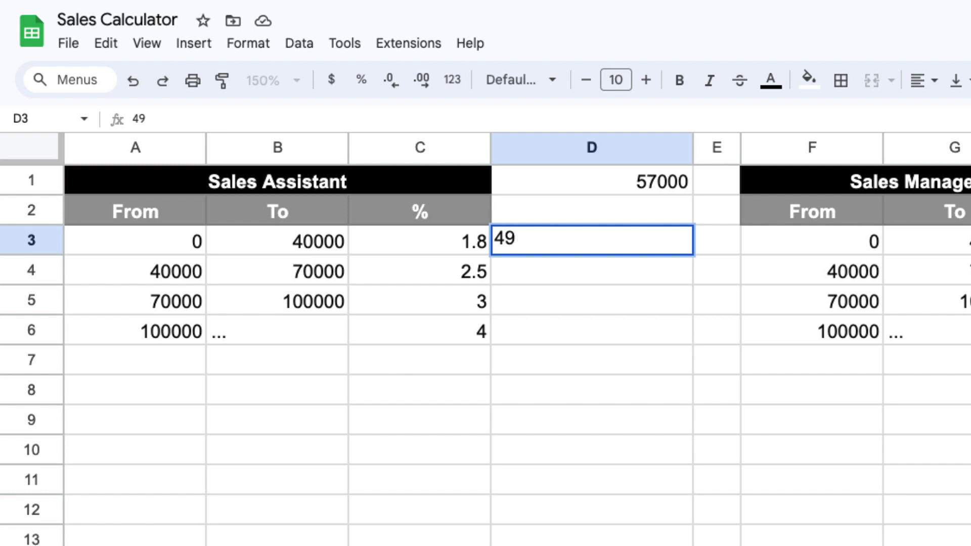
{"action": "key", "text": "BackSpace"}
{"action": "type", "text": "0000"}
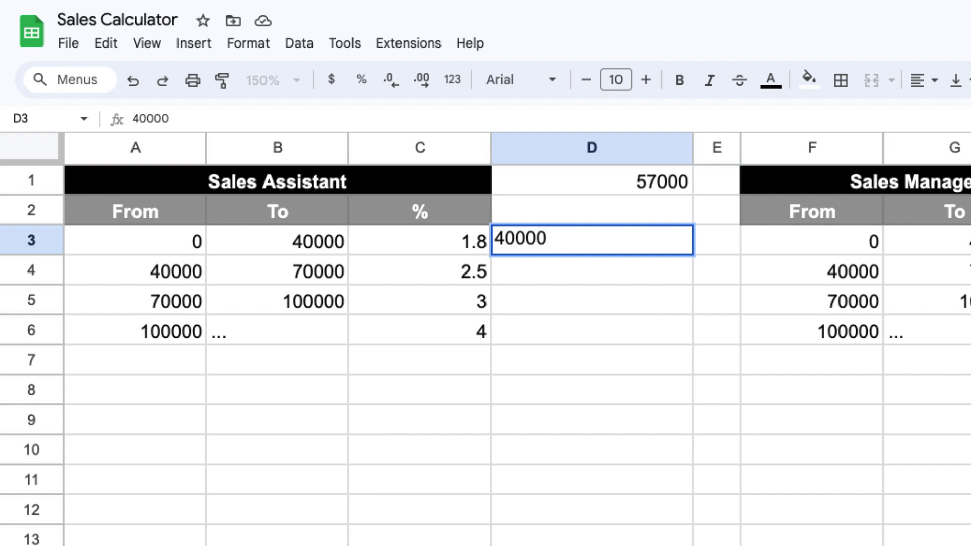
{"action": "key", "text": "Return"}
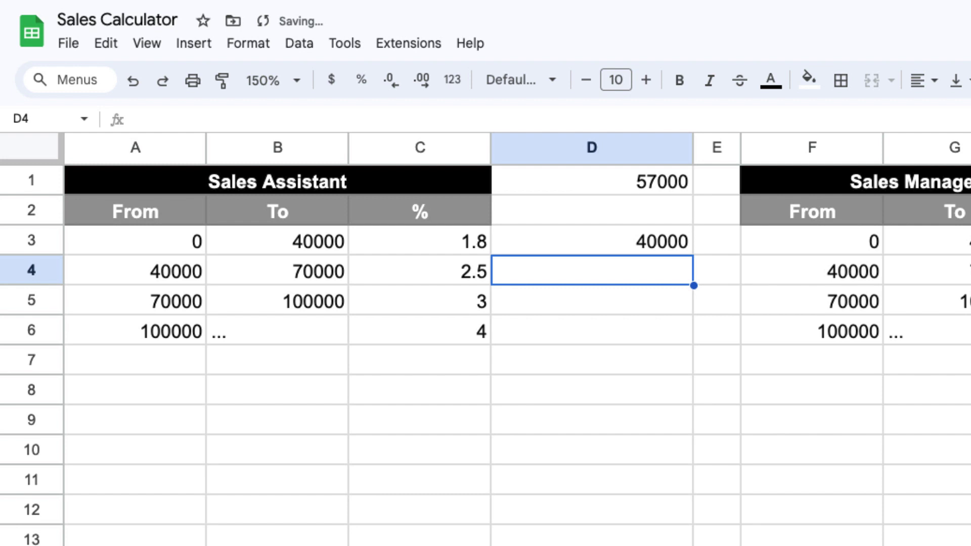
{"action": "type", "text": "17000"}
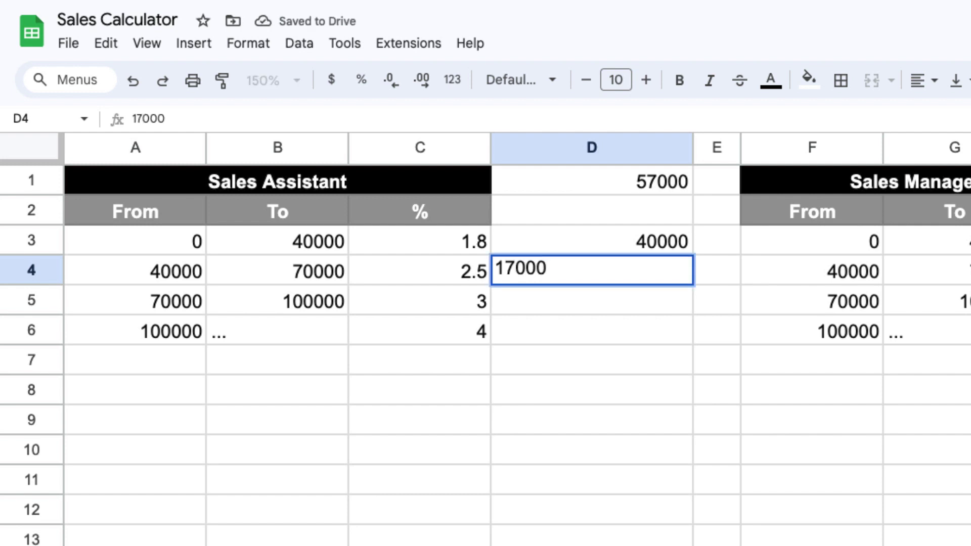
{"action": "key", "text": "Return"}
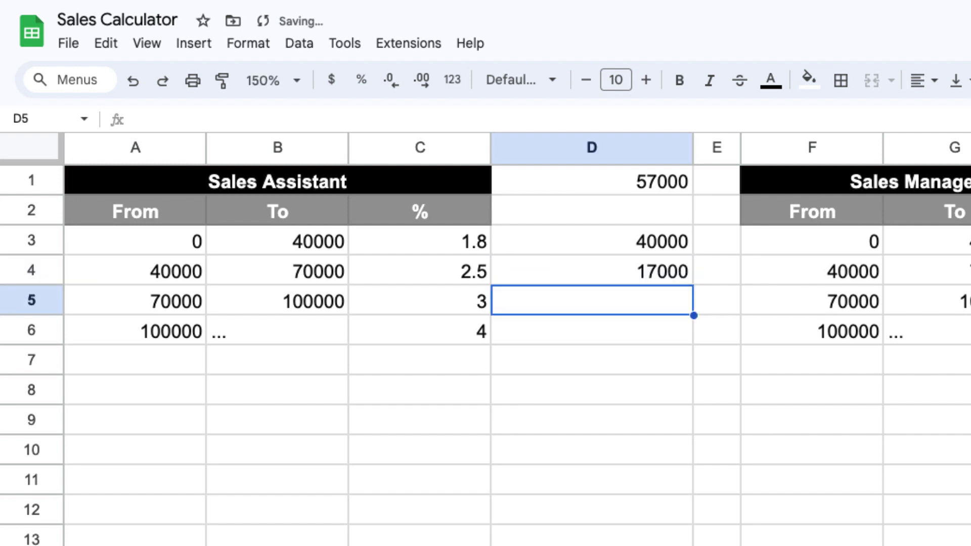
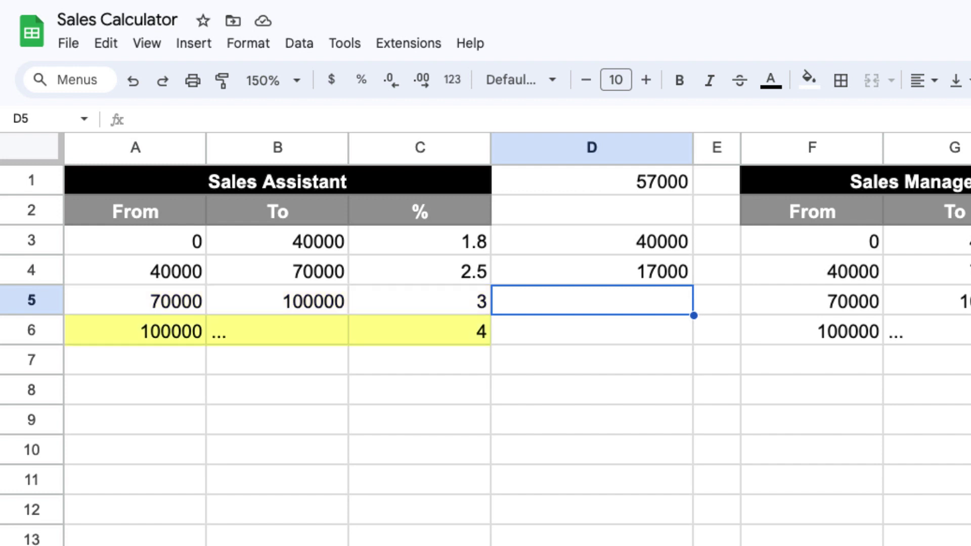
Change the sales amount in cell D1 to 150000
{"action": "key", "text": "Up"}
{"action": "key", "text": "Up"}
{"action": "key", "text": "Up"}
{"action": "key", "text": "Up"}
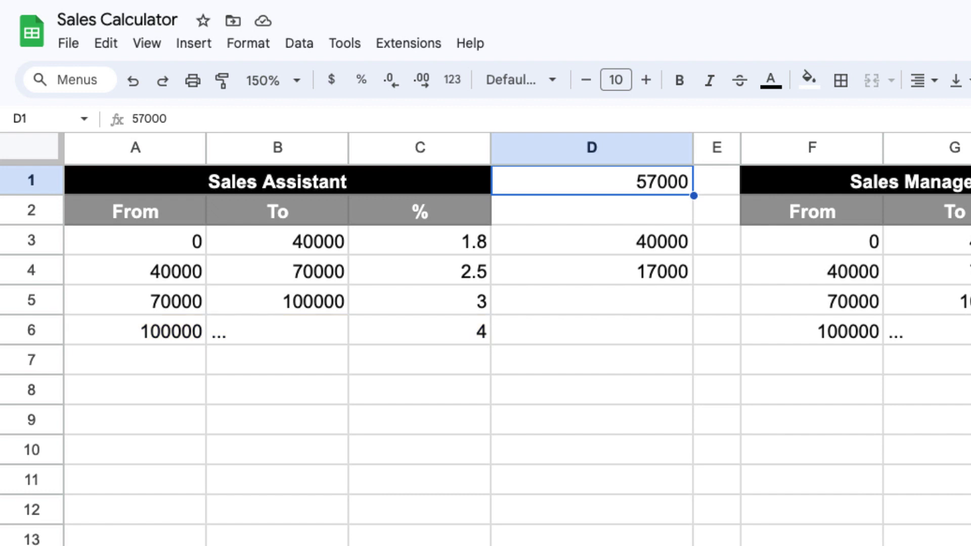
{"action": "type", "text": "150000"}
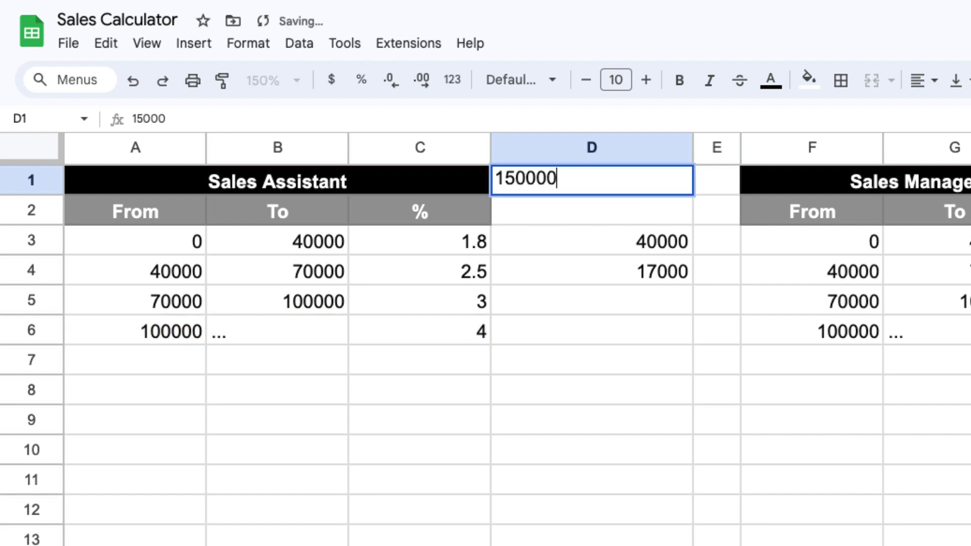
{"action": "key", "text": "Return"}
Split the sales amount across the remaining Sales Assistant brackets with 30000 in D4, 30000 in D5 and 50000 in D6
{"action": "key", "text": "Down"}
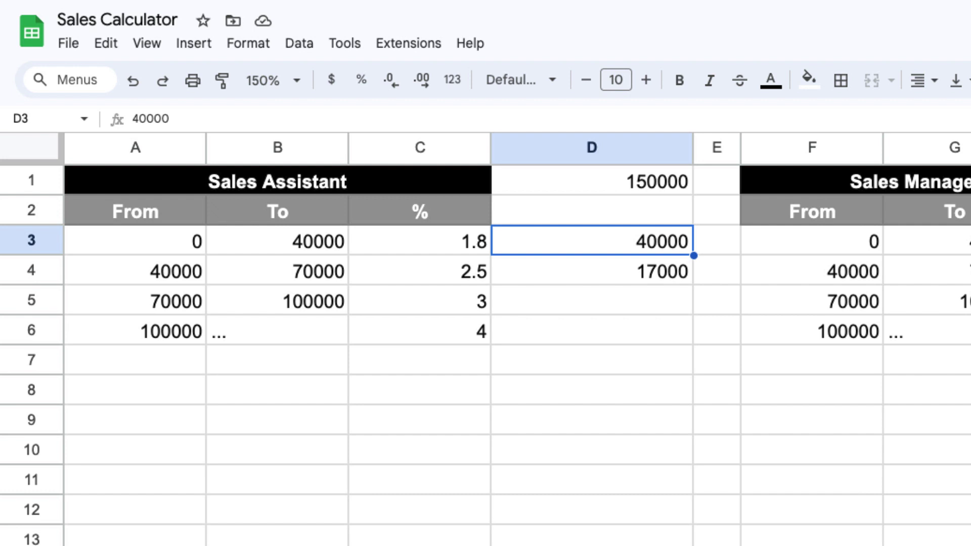
{"action": "key", "text": "Down"}
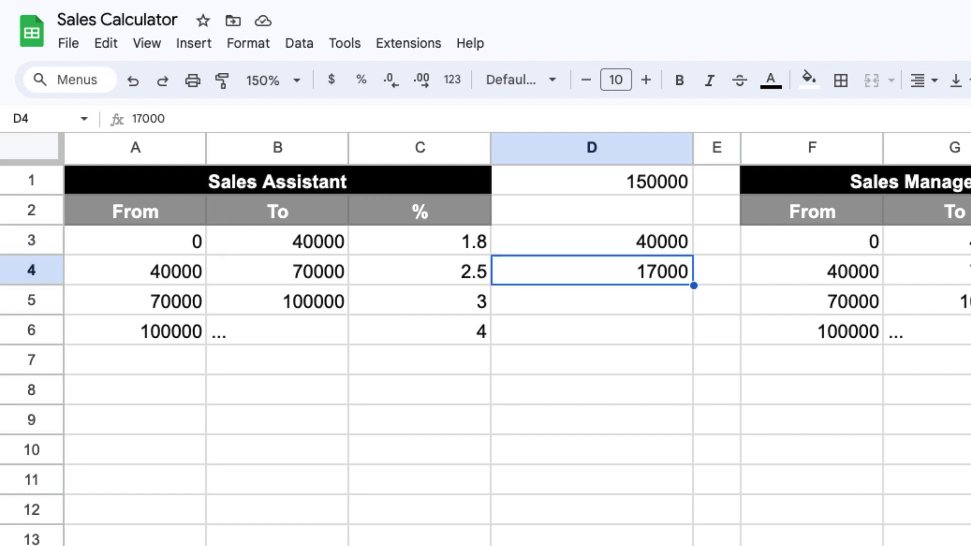
{"action": "type", "text": "30000"}
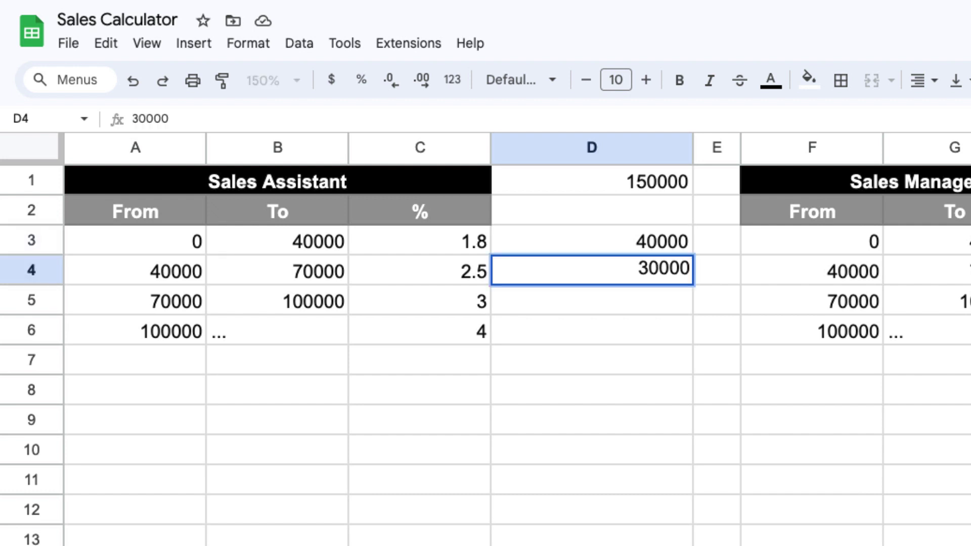
{"action": "key", "text": "Return"}
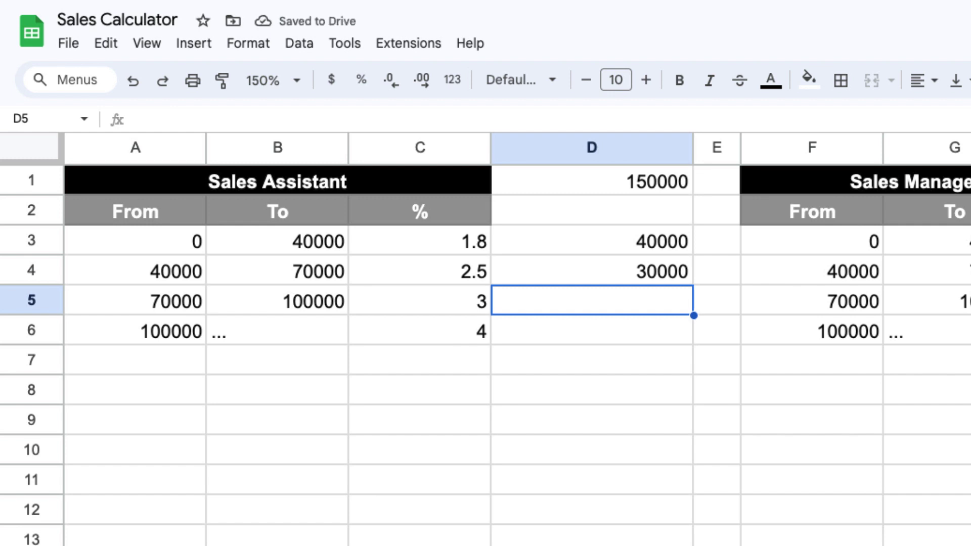
{"action": "type", "text": "30000"}
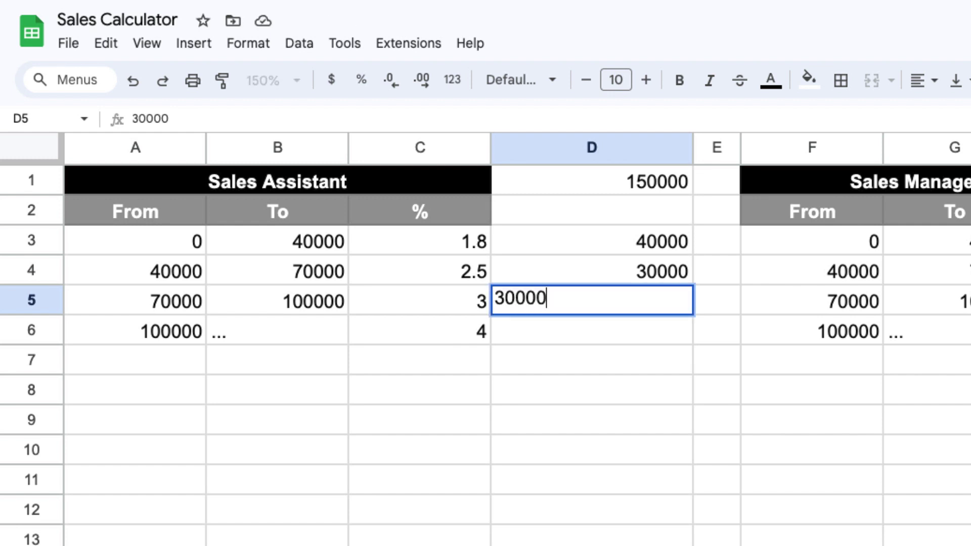
{"action": "key", "text": "Return"}
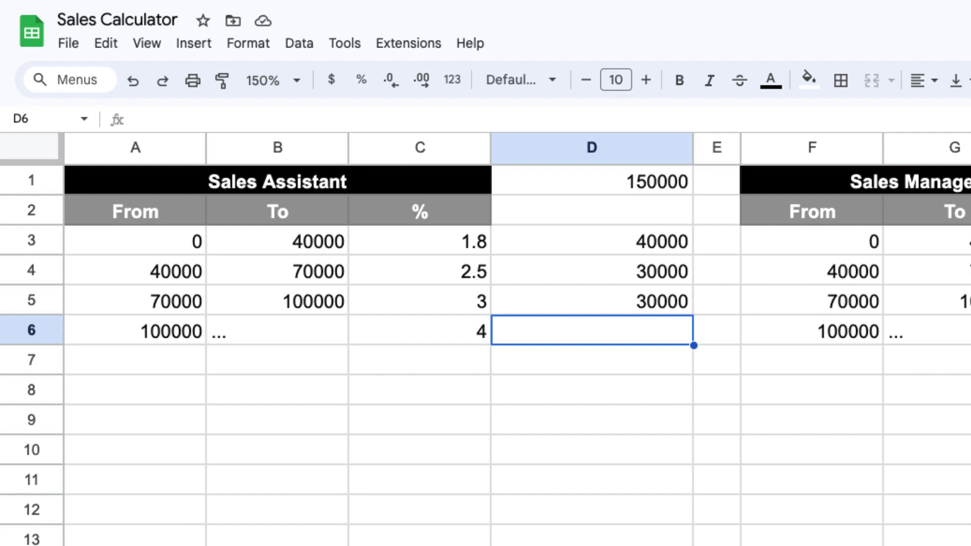
{"action": "type", "text": "50000"}
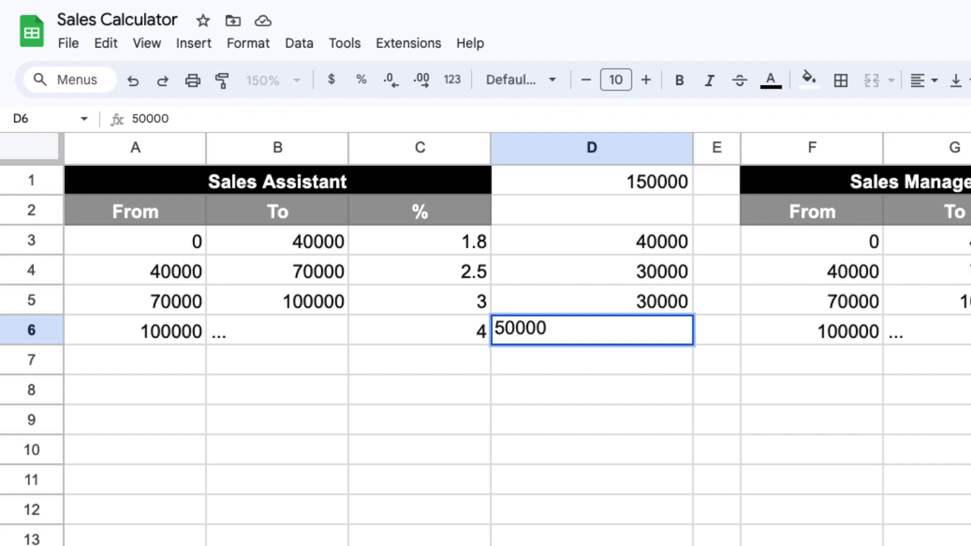
{"action": "key", "text": "Return"}
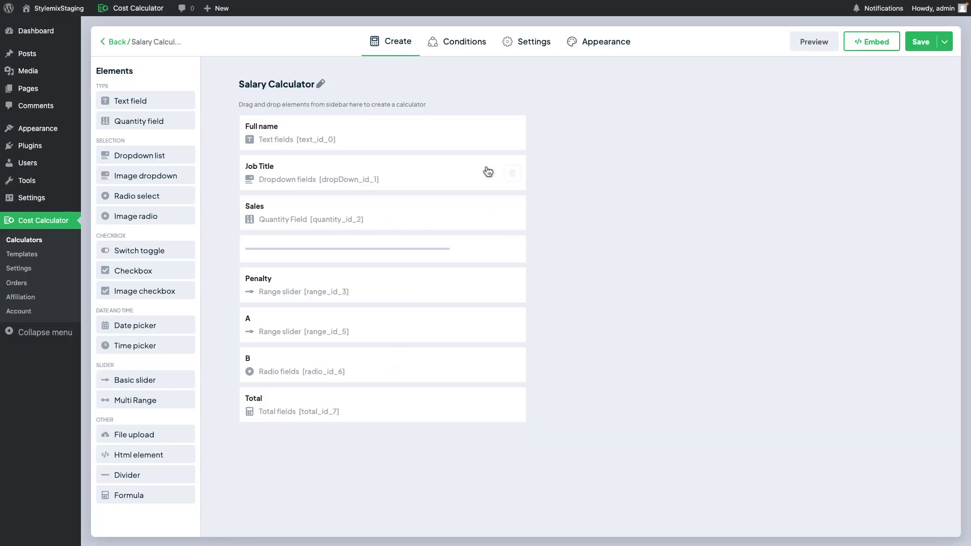
Return to the Salary Calculator in Cost Calculator, preview its Sales field and the Penalty slider at 39, and close the preview
{"action": "left_click", "coordinate": [814, 42]}
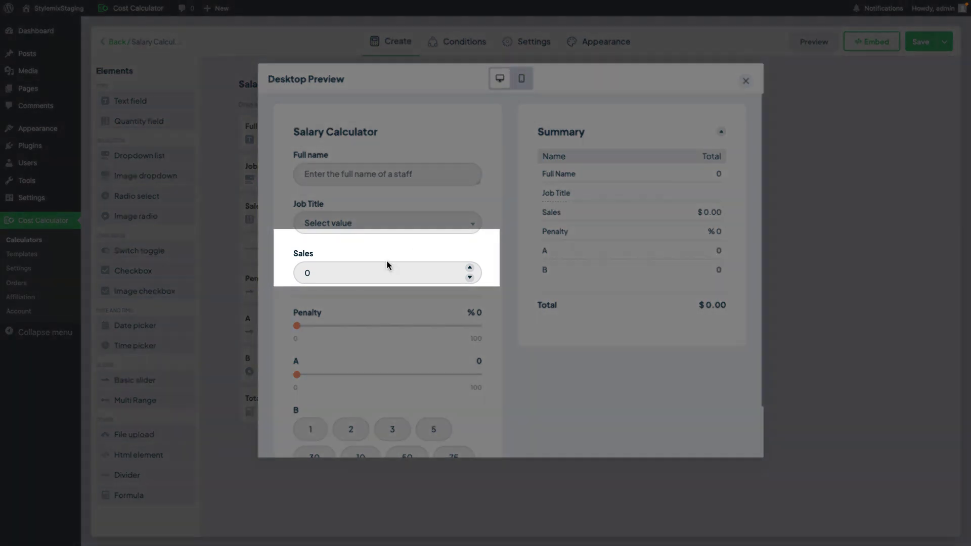
{"action": "double_click", "coordinate": [306, 263]}
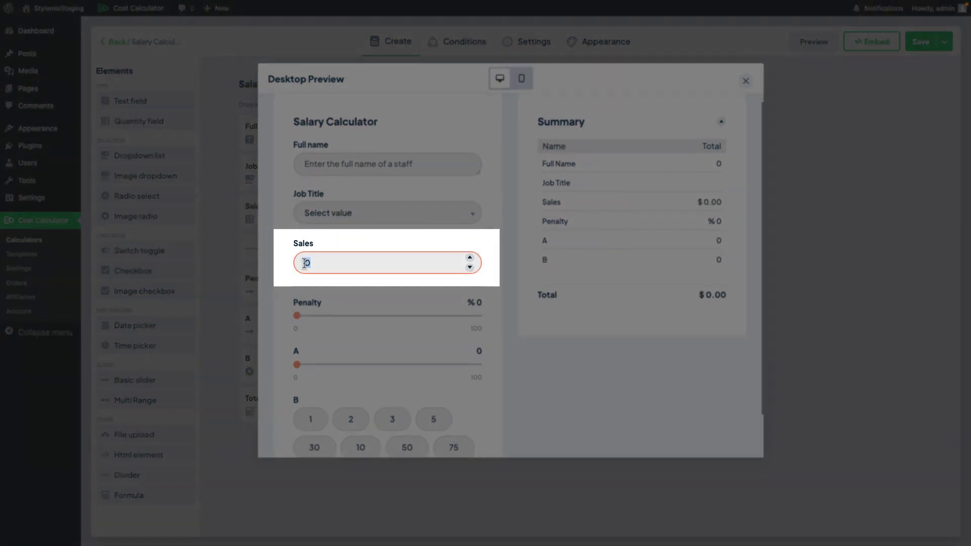
{"action": "scroll", "coordinate": [387, 238], "scroll_direction": "down", "scroll_amount": 1}
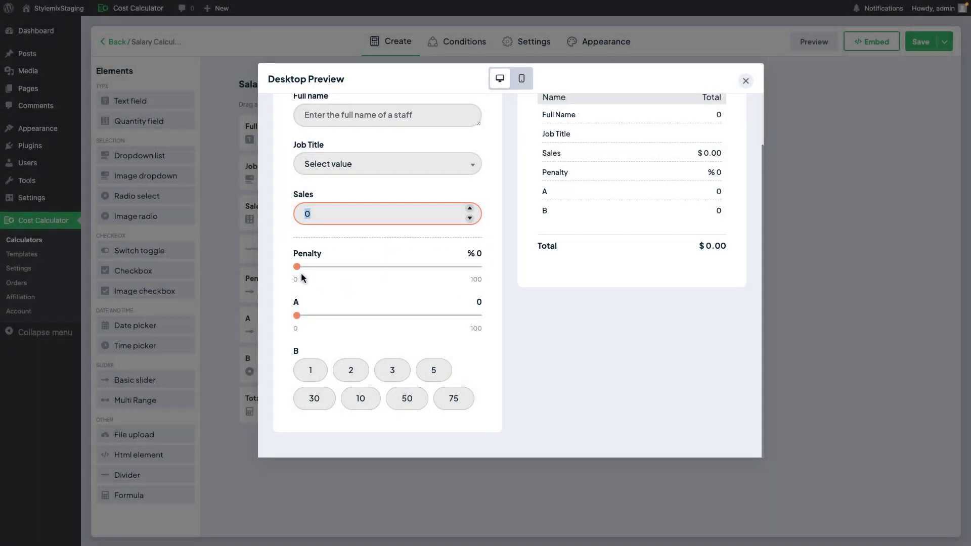
{"action": "left_click_drag", "start_coordinate": [297, 266], "coordinate": [369, 265]}
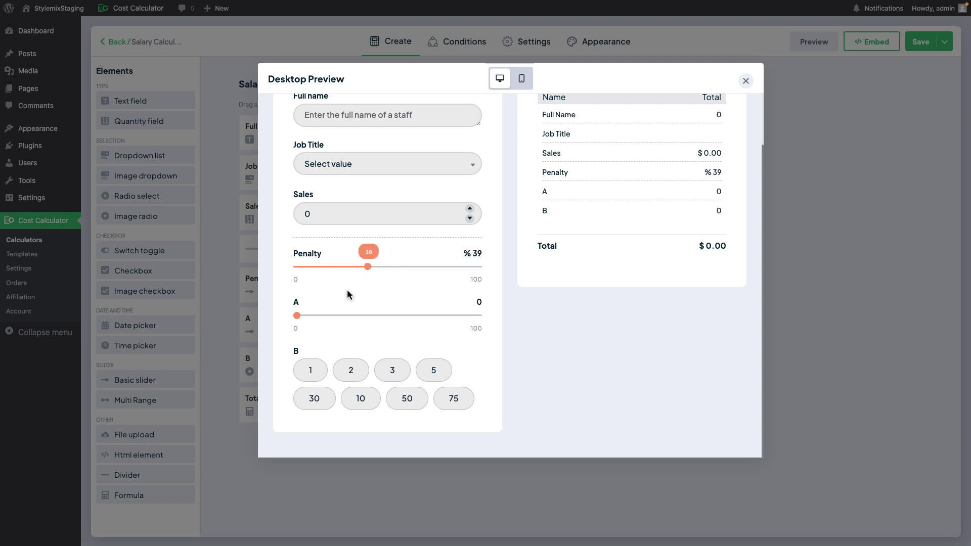
{"action": "left_click", "coordinate": [745, 81]}
Delete the A range slider and the B radio field from the Salary Calculator
{"action": "left_click", "coordinate": [514, 325]}
{"action": "left_click", "coordinate": [557, 150]}
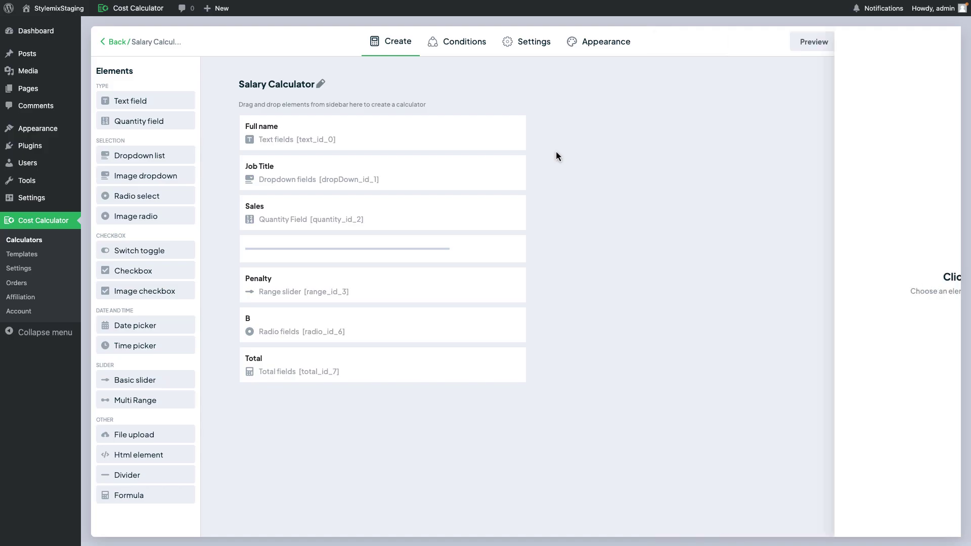
{"action": "left_click", "coordinate": [511, 326]}
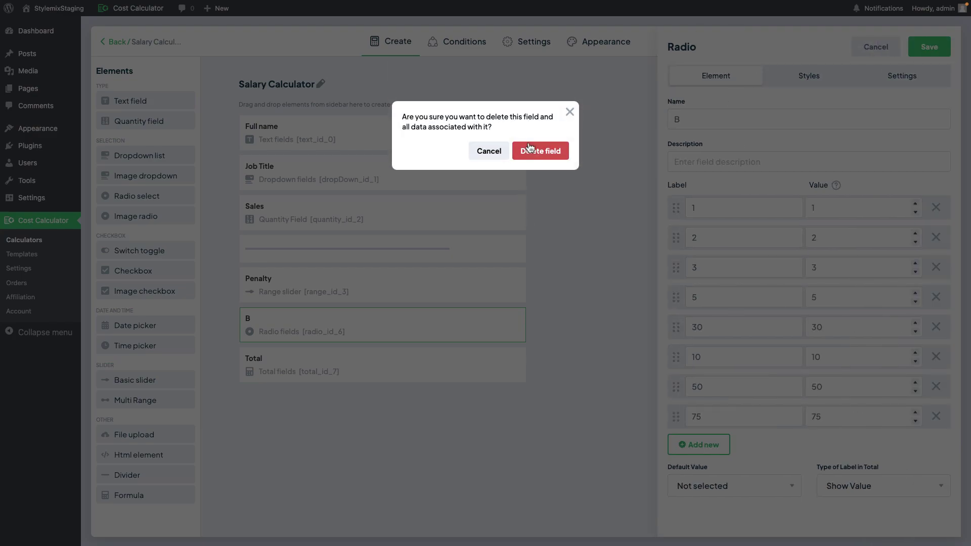
{"action": "left_click", "coordinate": [537, 150]}
Open the Total formula and begin it with an IF condition C<=40000 that returns C*0.018
{"action": "left_click", "coordinate": [477, 329]}
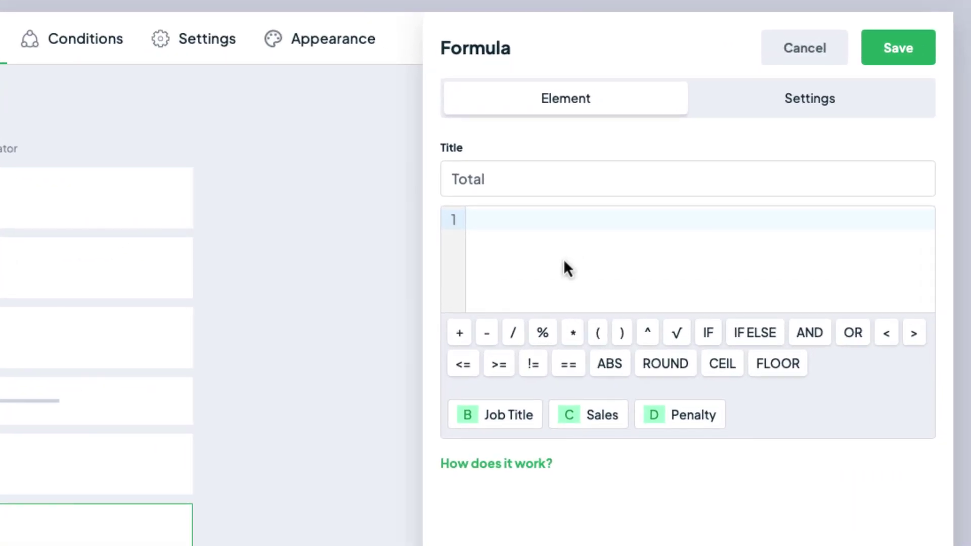
{"action": "left_click", "coordinate": [507, 219]}
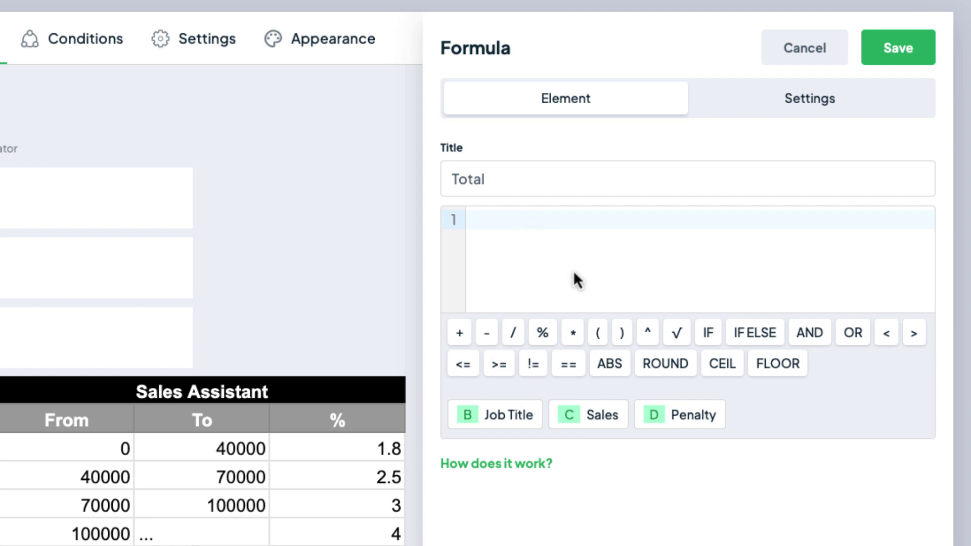
{"action": "type", "text": "IF("}
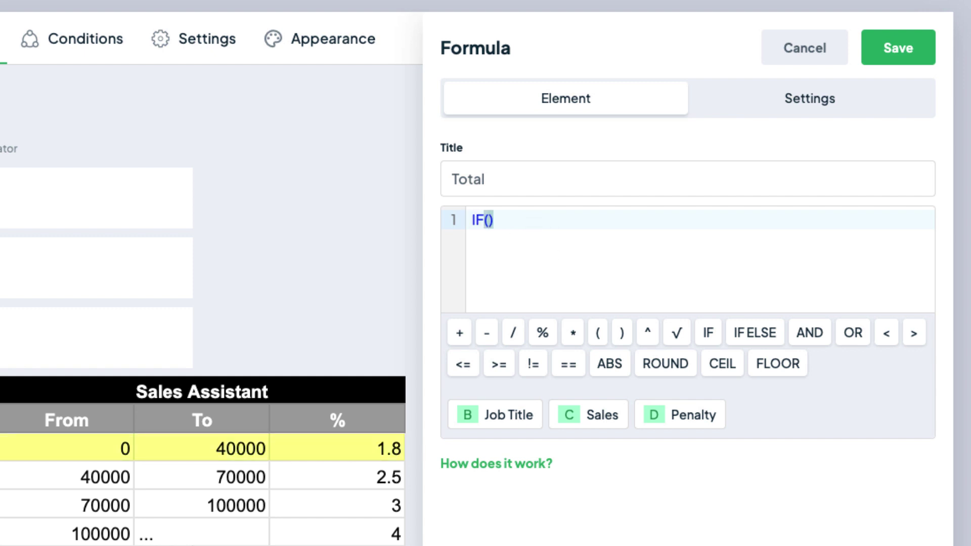
{"action": "type", "text": "C"}
{"action": "type", "text": "<"}
{"action": "type", "text": "="}
{"action": "type", "text": "40000"}
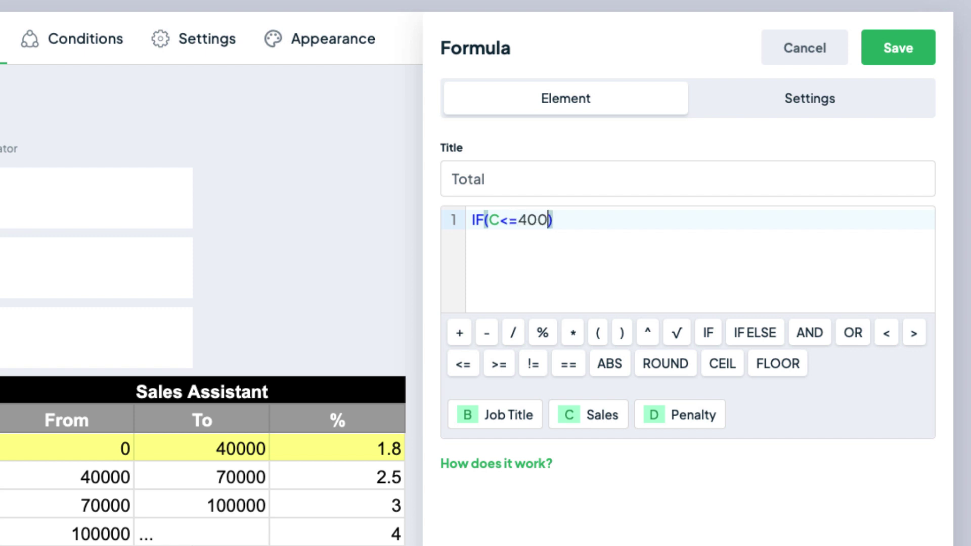
{"action": "key", "text": "Right"}
{"action": "type", "text": "{"}
{"action": "key", "text": "Return"}
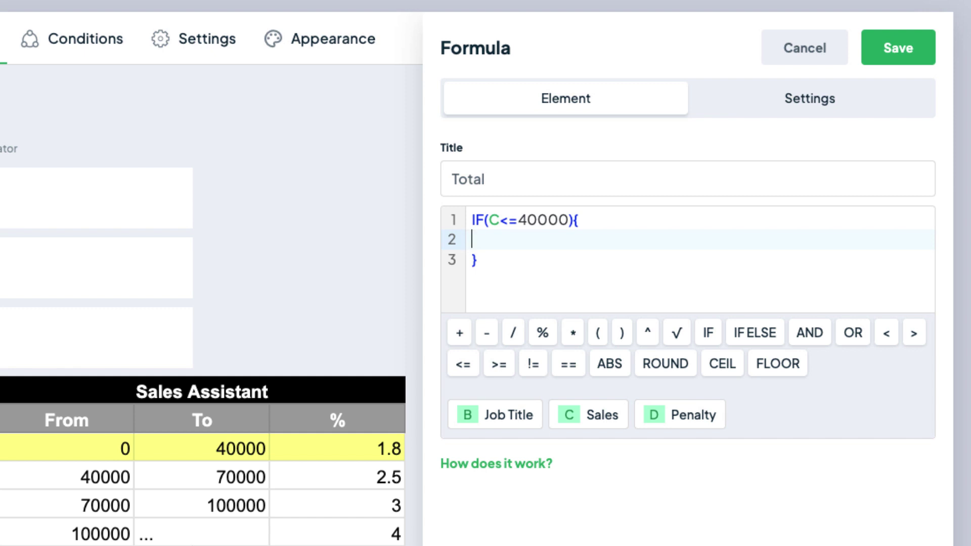
{"action": "type", "text": "C*0.018"}
Add an ELSE IF branch for C>40000 AND C<=70000 after the first condition
{"action": "left_click", "coordinate": [476, 260]}
{"action": "type", "text": "ELSE"}
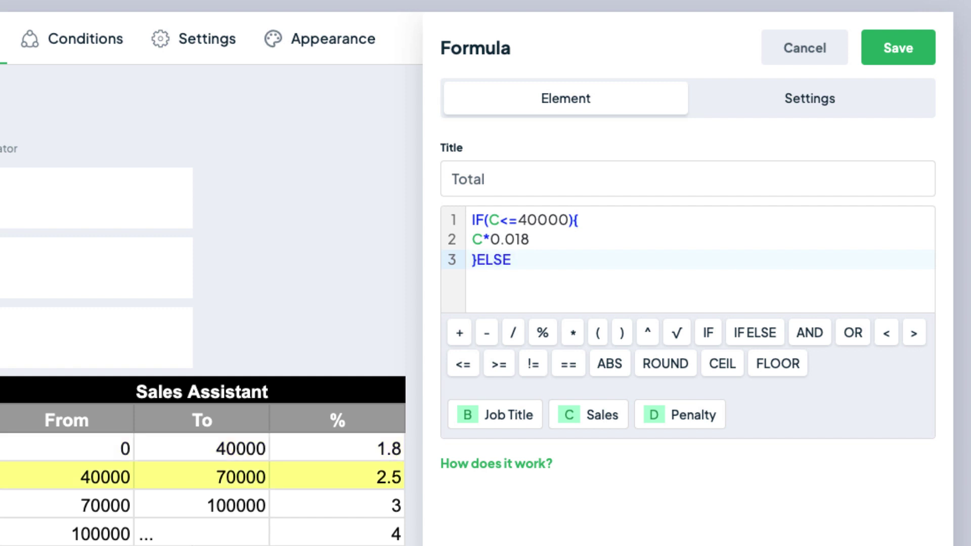
{"action": "type", "text": " IF(C>40000 AND"}
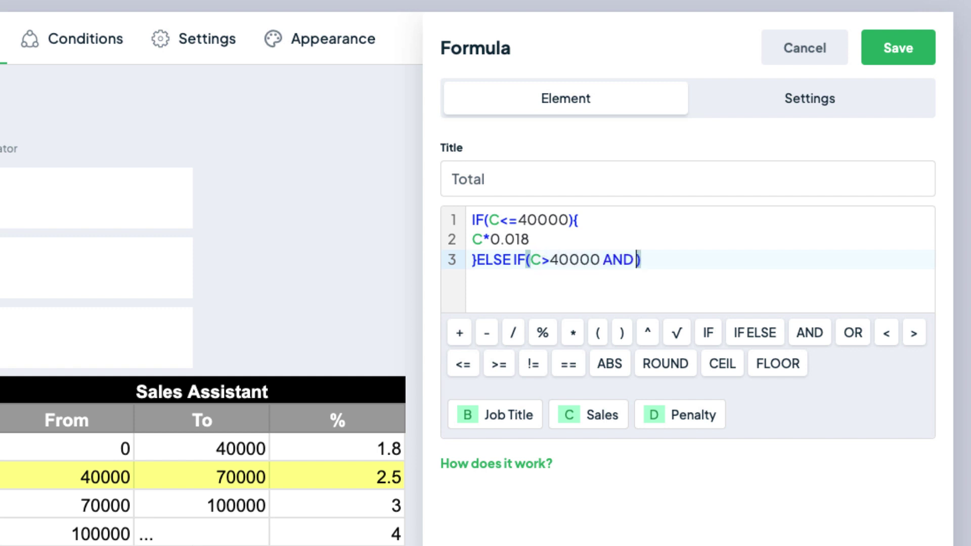
{"action": "type", "text": " C<=70000"}
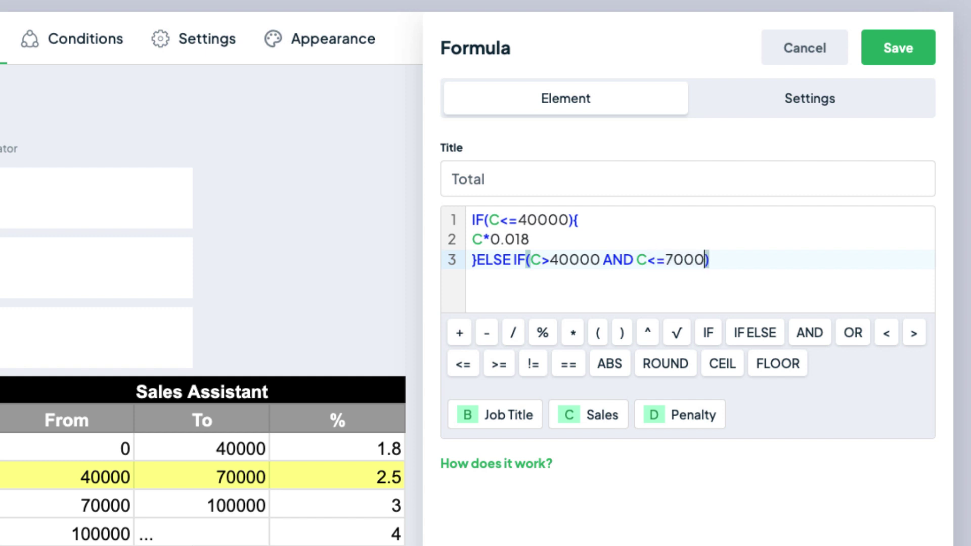
{"action": "type", "text": "){"}
{"action": "key", "text": "Return"}
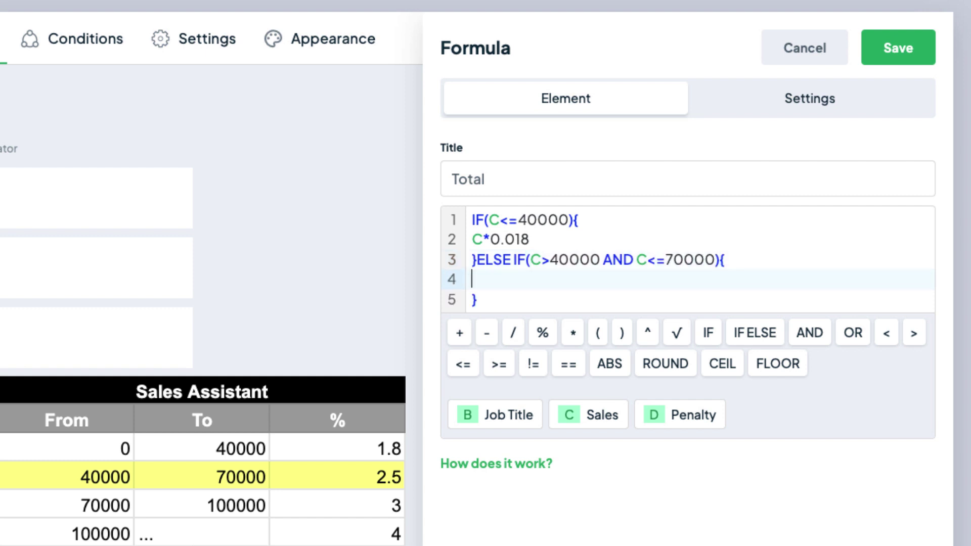
Enter 40000*0.018+(C-40000)*0.025 as the result of the 40000 to 70000 branch
{"action": "type", "text": "C"}
{"action": "key", "text": "BackSpace"}
{"action": "type", "text": "40000*"}
{"action": "key", "text": "Right"}
{"action": "type", "text": "0."}
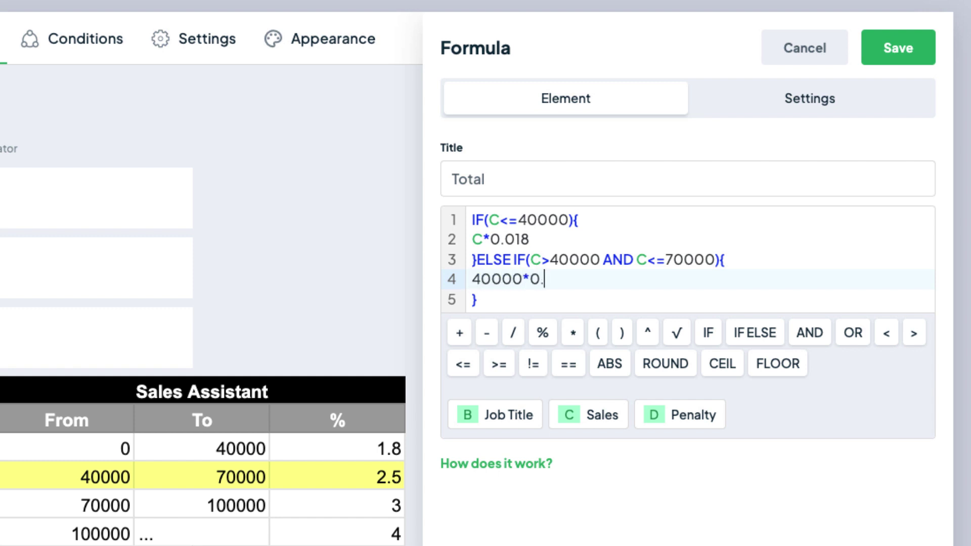
{"action": "type", "text": "018+(C"}
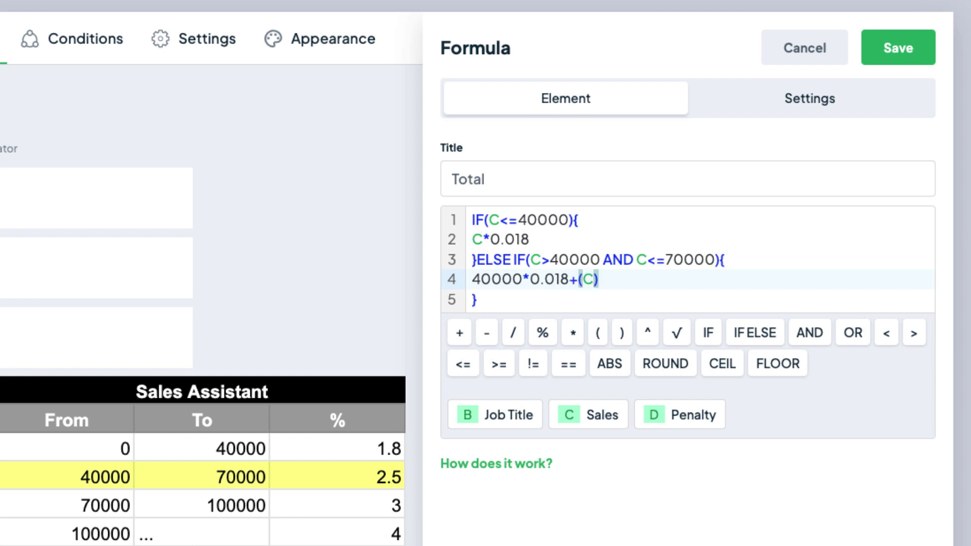
{"action": "type", "text": "-4000"}
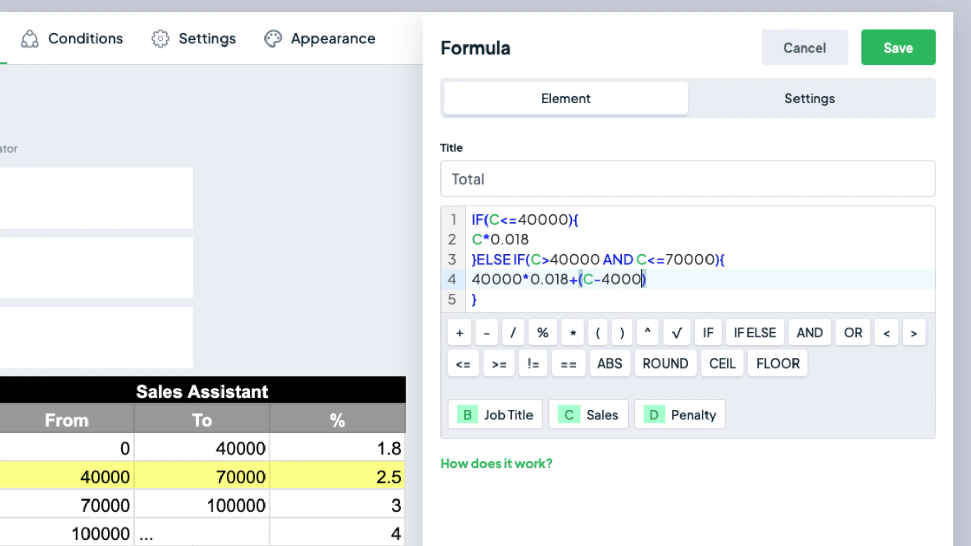
{"action": "type", "text": "0)*0.025"}
Add another ELSE IF branch for C>70000 AND C<=100000
{"action": "left_click", "coordinate": [478, 300]}
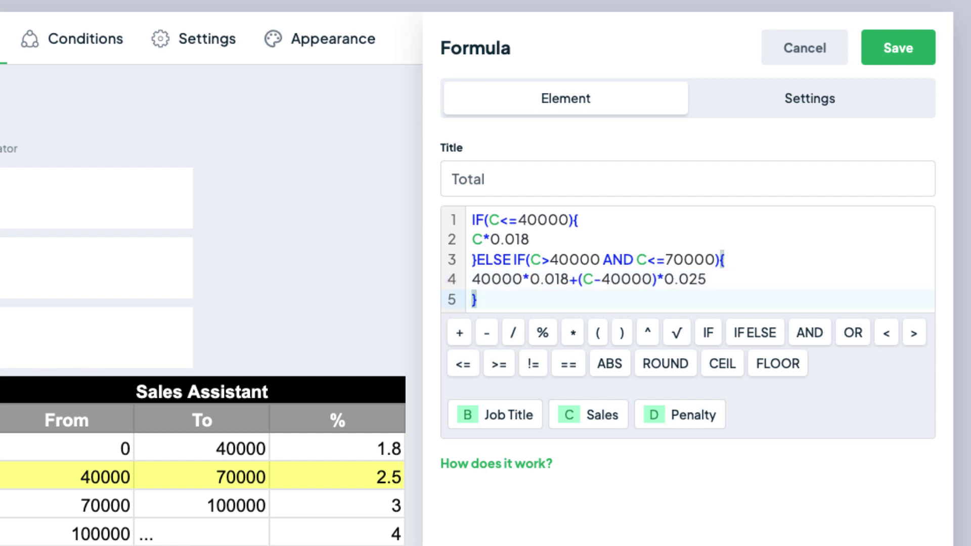
{"action": "type", "text": "ELSE IF"}
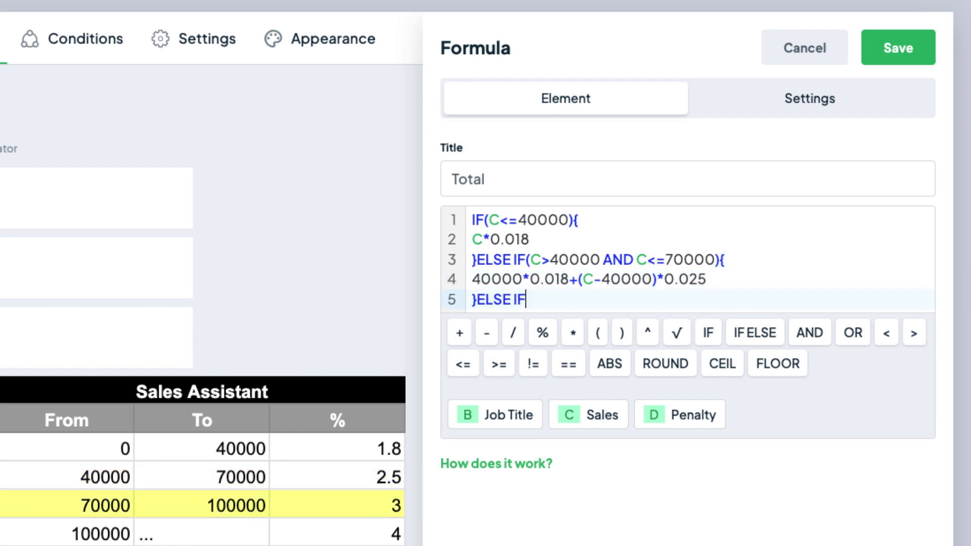
{"action": "type", "text": "(C>70000"}
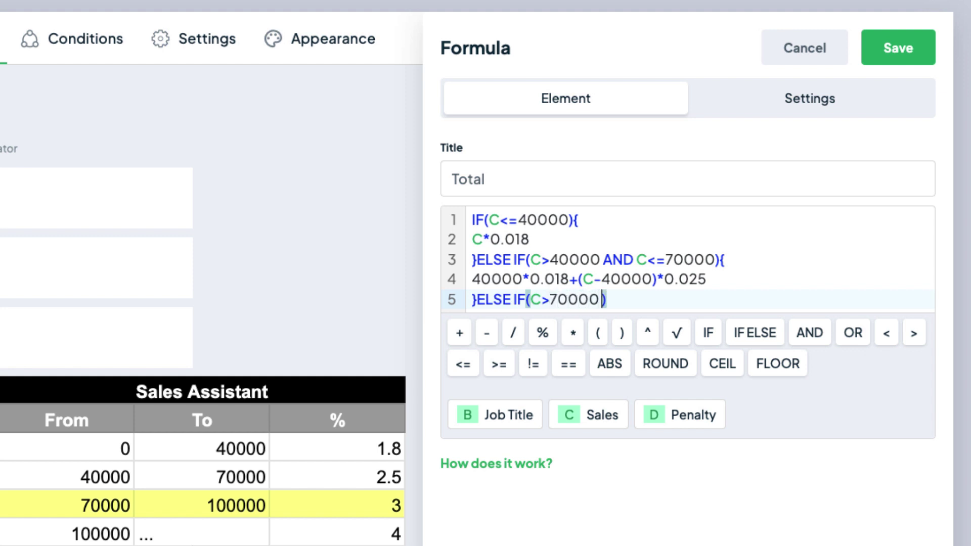
{"action": "type", "text": " AND C"}
{"action": "type", "text": "<=100"}
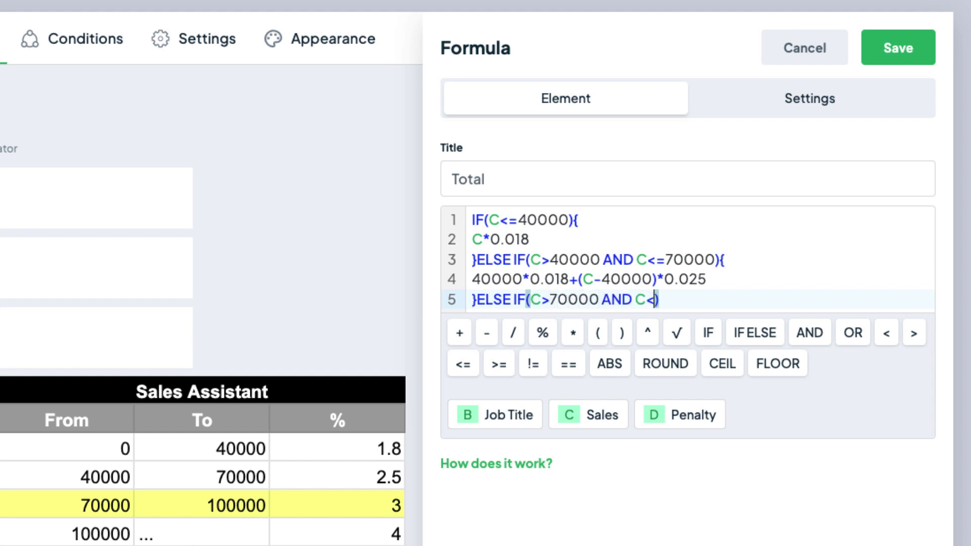
{"action": "type", "text": "0000"}
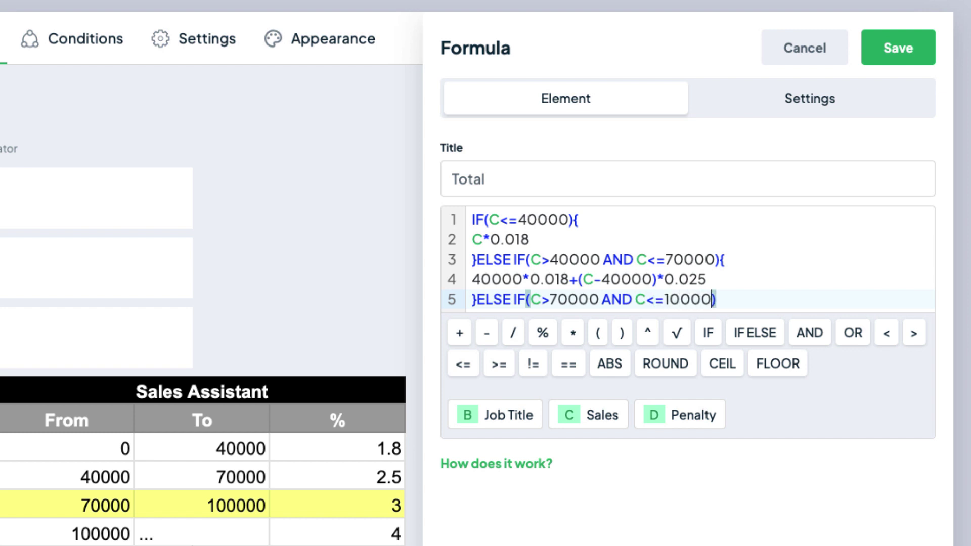
{"action": "type", "text": "){"}
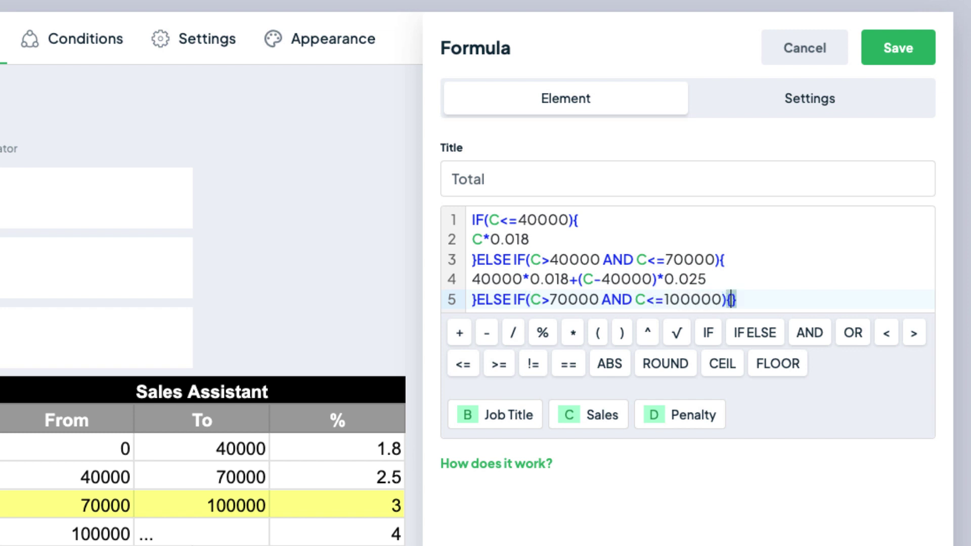
{"action": "key", "text": "Return"}
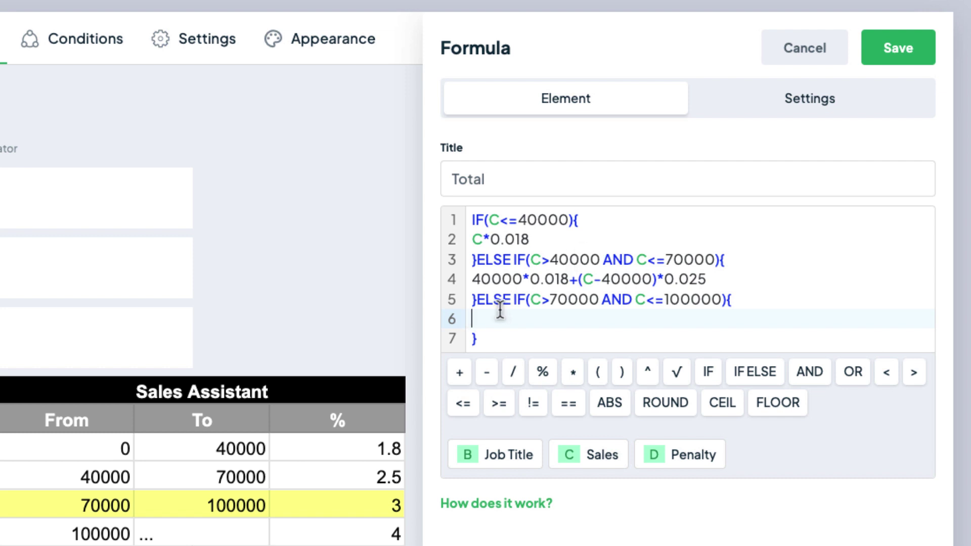
Copy the result expression of the 40000 to 70000 branch into the empty 70000 to 100000 branch
{"action": "left_click_drag", "start_coordinate": [472, 279], "coordinate": [718, 278]}
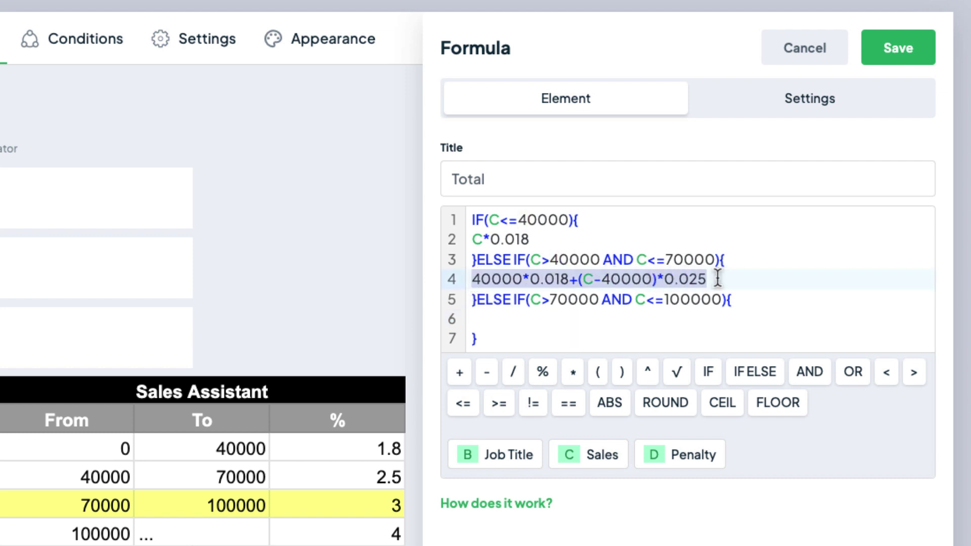
{"action": "key", "text": "ctrl+c"}
{"action": "left_click", "coordinate": [565, 319]}
{"action": "key", "text": "ctrl+v"}
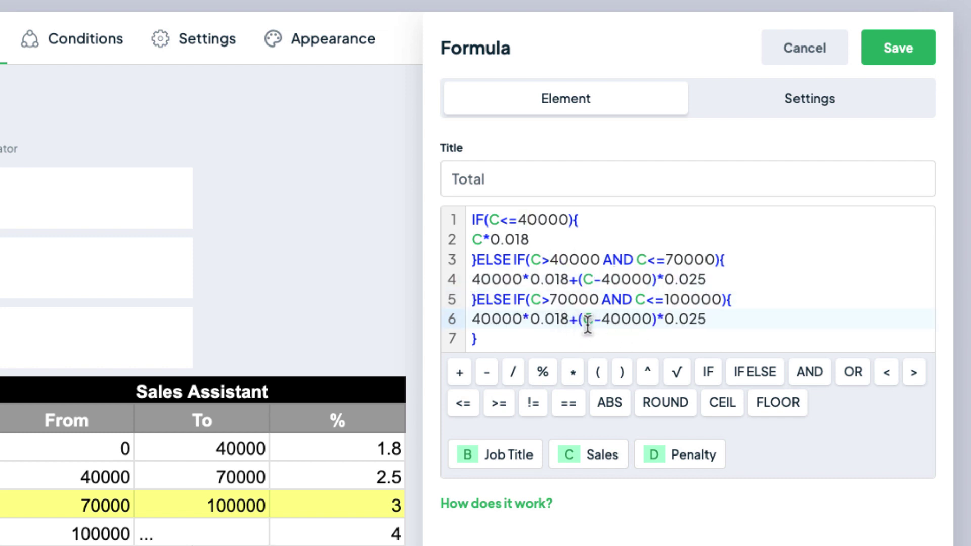
Replace the bracketed (C-40000) term in the 70000 to 100000 branch with 30000
{"action": "left_click_drag", "start_coordinate": [582, 319], "coordinate": [653, 319]}
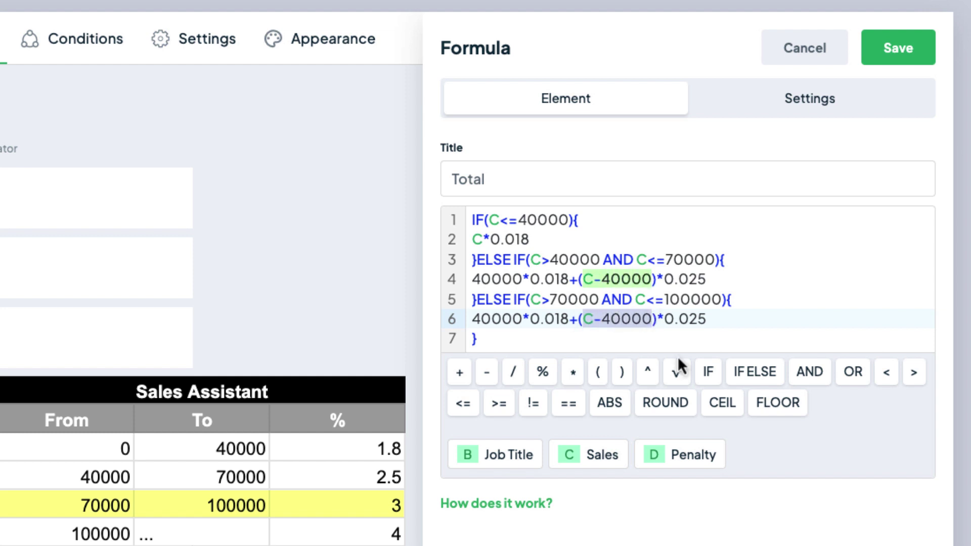
{"action": "key", "text": "BackSpace"}
{"action": "key", "text": "Delete"}
{"action": "key", "text": "BackSpace"}
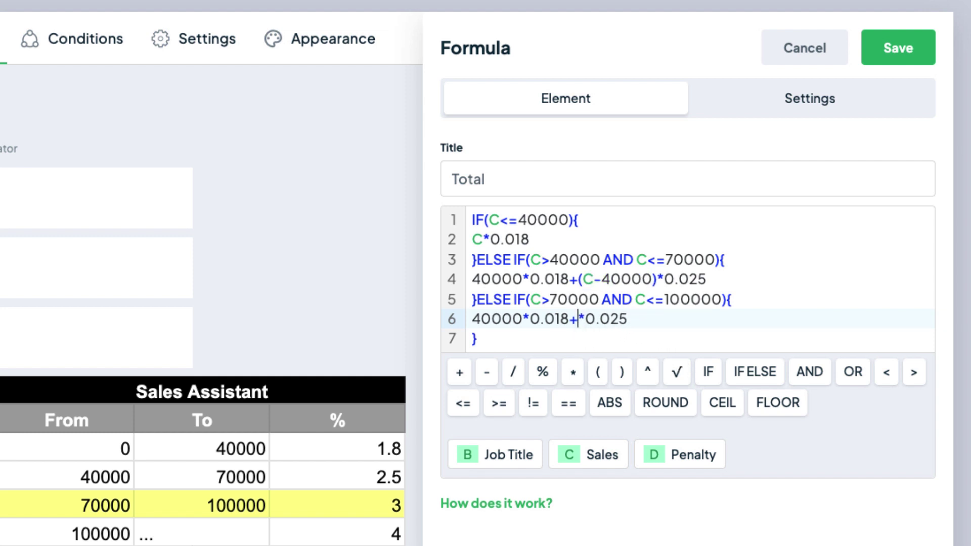
{"action": "type", "text": "30000"}
{"action": "key", "text": "Right"}
{"action": "key", "text": "Right"}
{"action": "key", "text": "Right"}
{"action": "key", "text": "Right"}
{"action": "key", "text": "Right"}
{"action": "key", "text": "Right"}
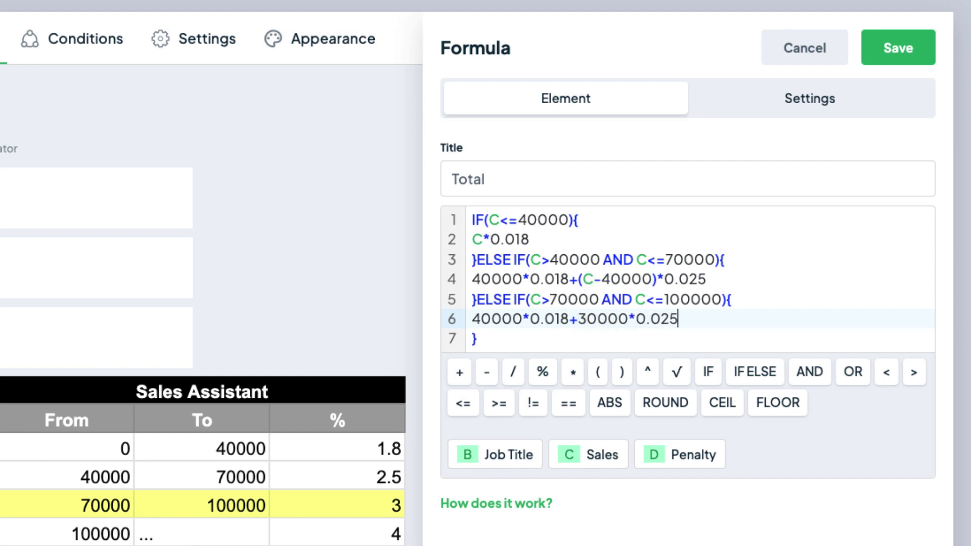
Append +(C-70000)*0.03 to the result expression of the 70000 to 100000 branch
{"action": "type", "text": "+(C)"}
{"action": "type", "text": "-"}
{"action": "type", "text": "70000"}
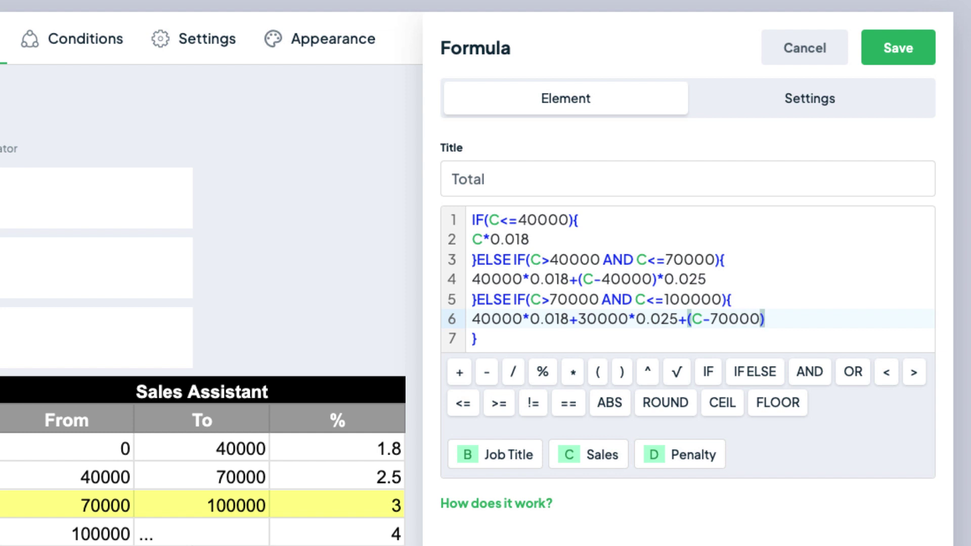
{"action": "key", "text": "Right"}
{"action": "type", "text": "*0.03"}
Add a final ELSE IF branch for C>100000 with an empty line inside its braces
{"action": "key", "text": "Down"}
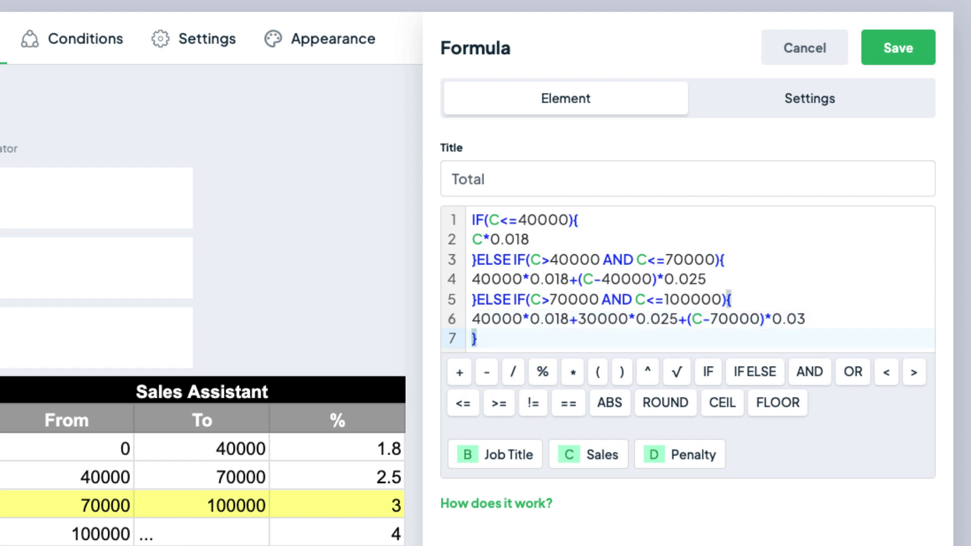
{"action": "type", "text": "ELSE{"}
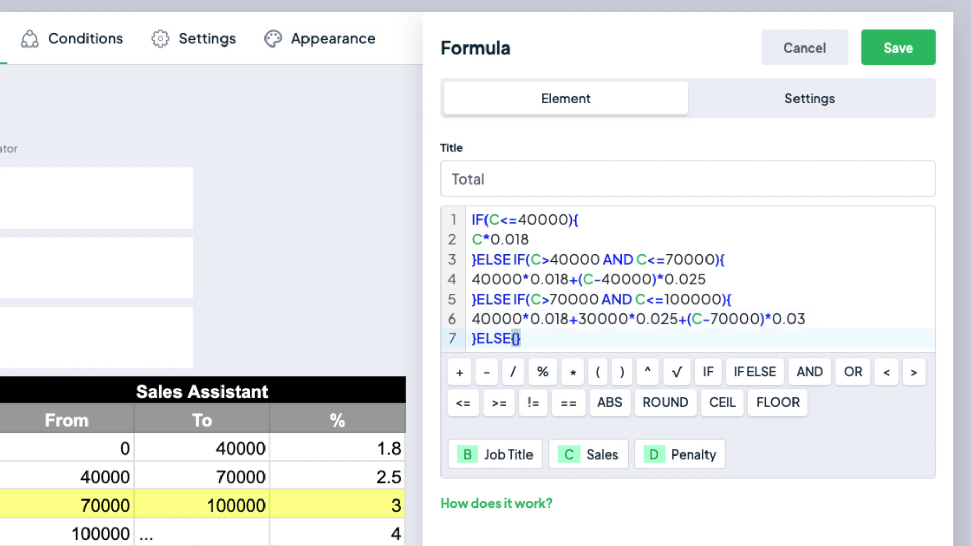
{"action": "type", "text": " IF()C"}
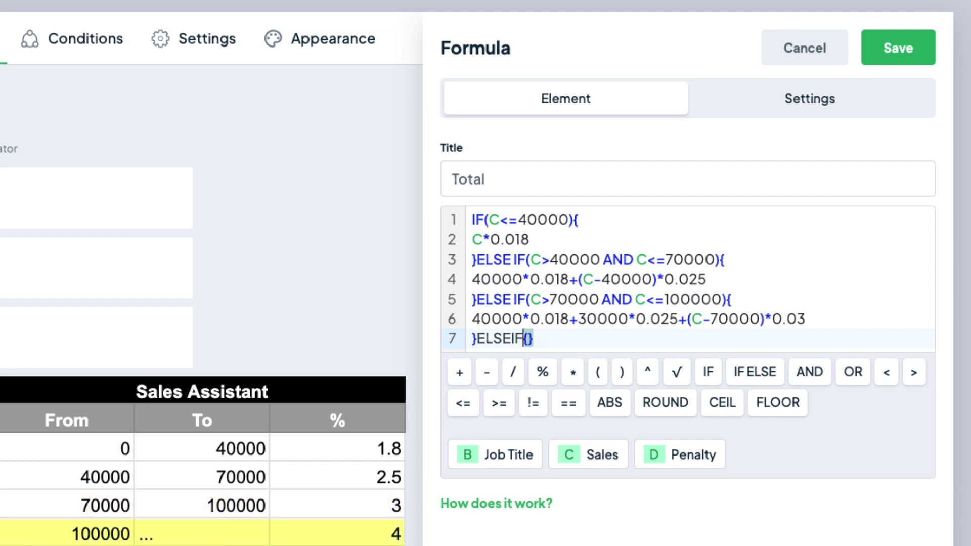
{"action": "key", "text": "BackSpace"}
{"action": "key", "text": "Left"}
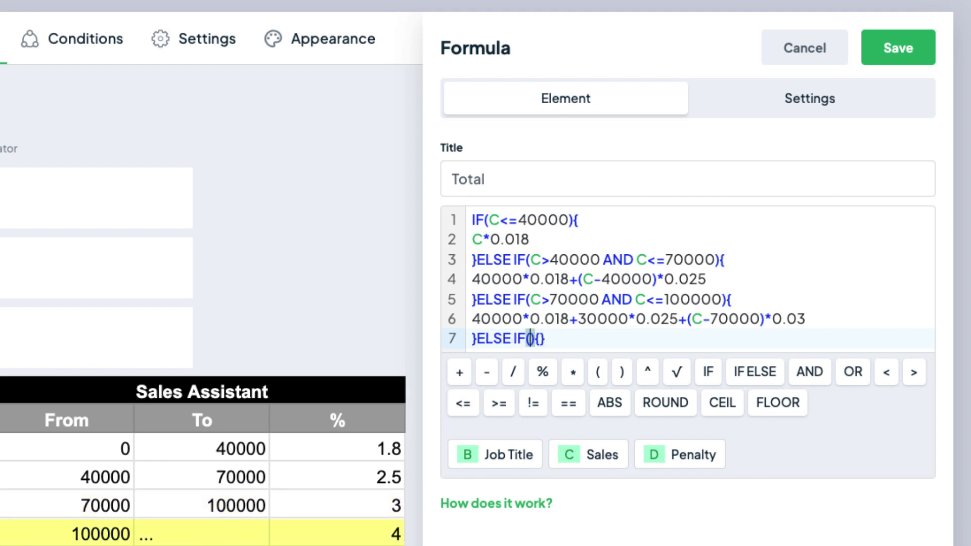
{"action": "type", "text": "C>100000"}
{"action": "key", "text": "Right"}
{"action": "key", "text": "Right"}
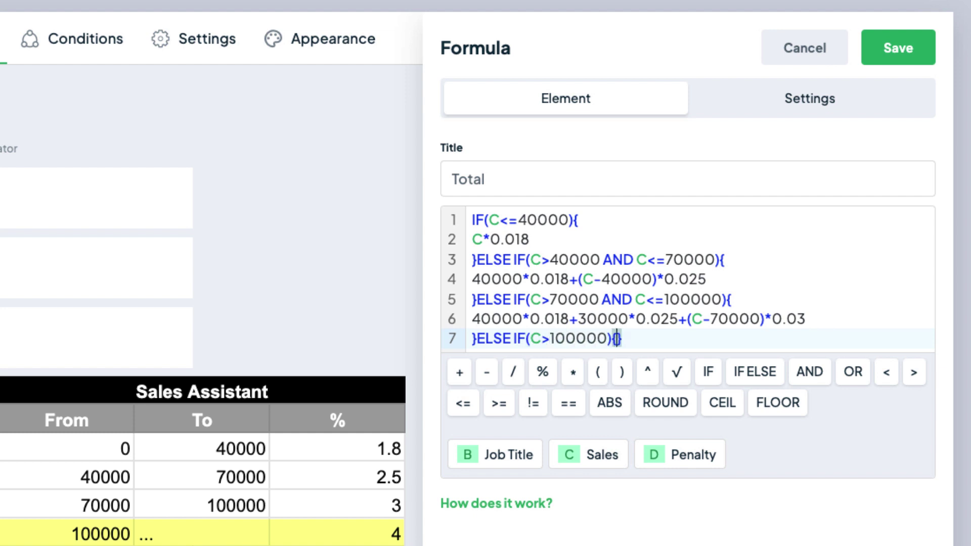
{"action": "key", "text": "Return"}
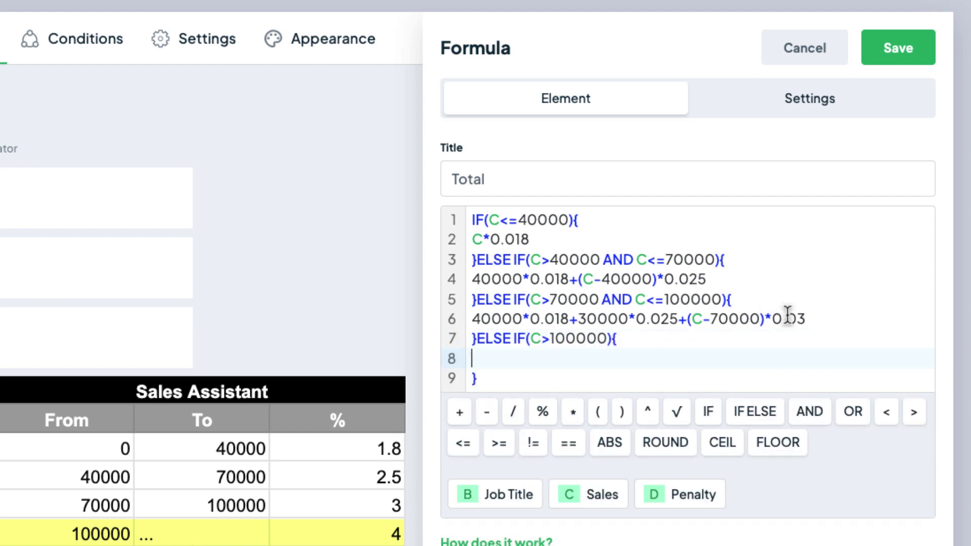
Copy the result expression of the 70000 to 100000 branch into the C>100000 branch
{"action": "left_click_drag", "start_coordinate": [806, 319], "coordinate": [468, 322]}
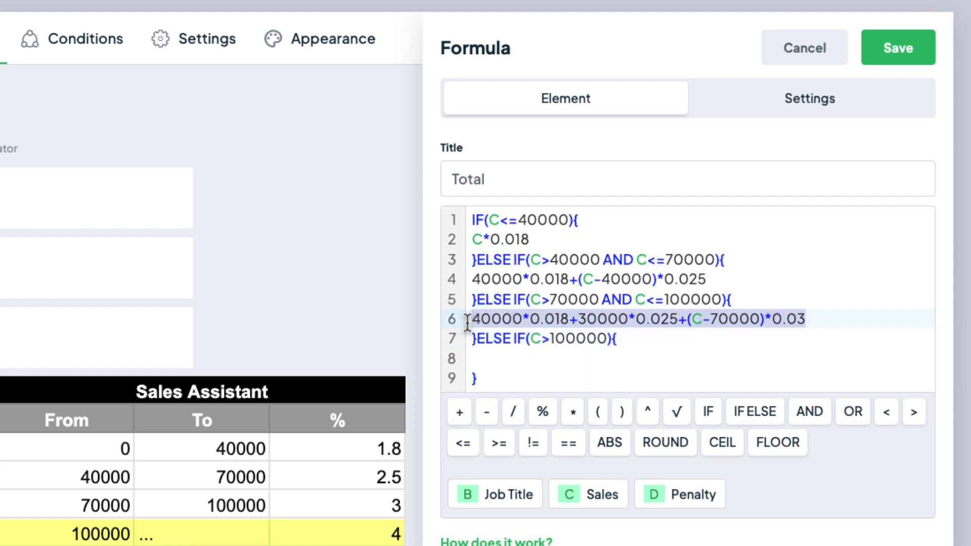
{"action": "left_click", "coordinate": [511, 357]}
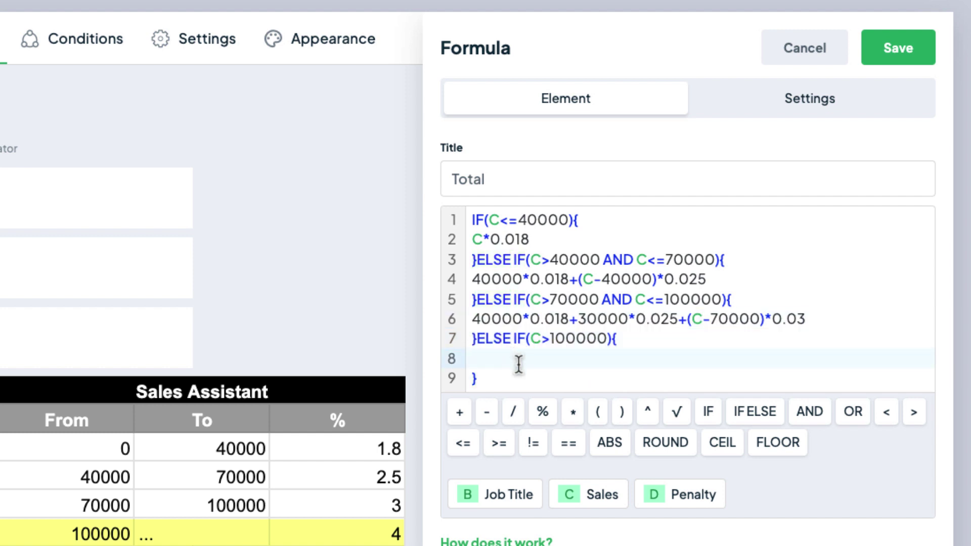
{"action": "key", "text": "ctrl+v"}
Replace the bracketed (C-70000) term in the C>100000 branch with 30000
{"action": "left_click_drag", "start_coordinate": [690, 362], "coordinate": [765, 361]}
{"action": "type", "text": "3000"}
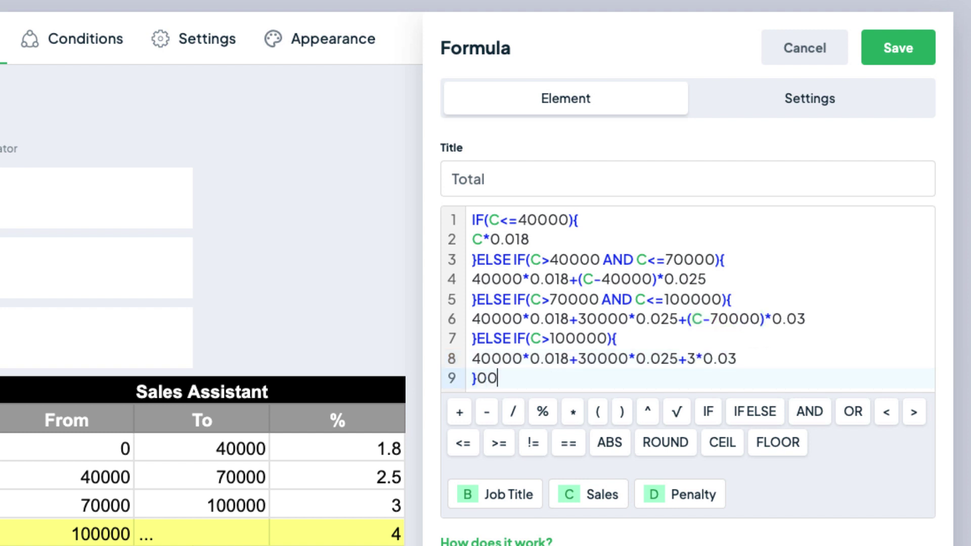
{"action": "key", "text": "BackSpace"}
{"action": "key", "text": "BackSpace"}
{"action": "key", "text": "BackSpace"}
{"action": "left_click", "coordinate": [695, 359]}
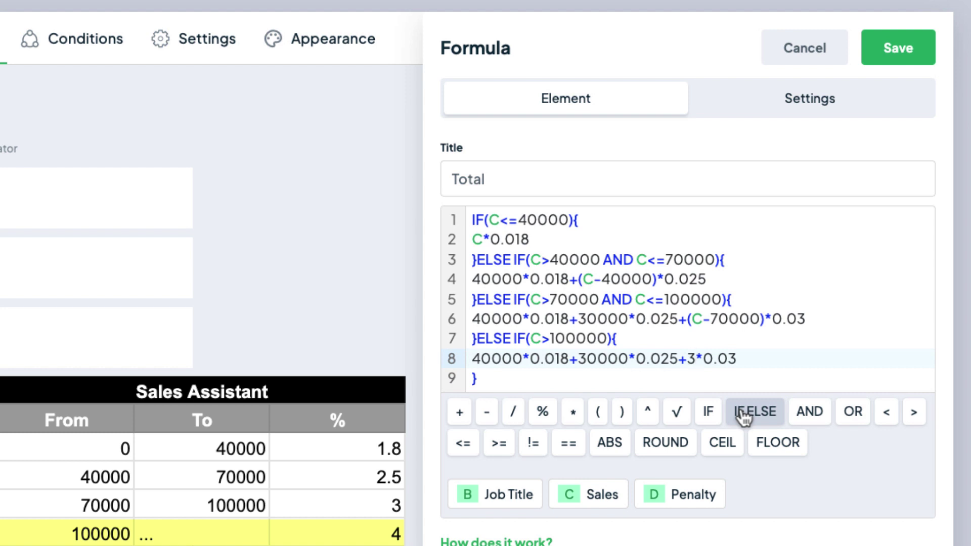
{"action": "type", "text": "0000"}
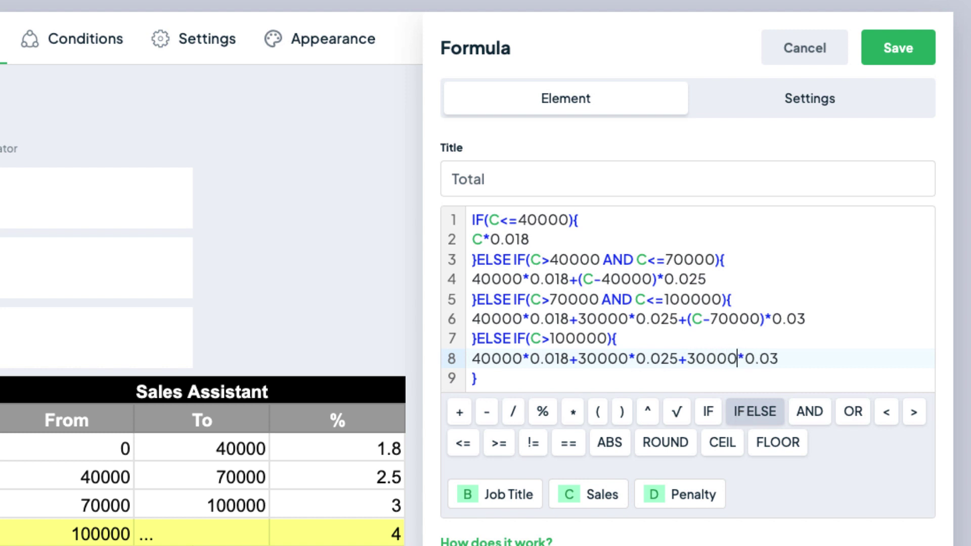
Append +(C-100000)*0.04 to the result expression of the C>100000 branch
{"action": "left_click", "coordinate": [788, 362]}
{"action": "type", "text": "+(C-"}
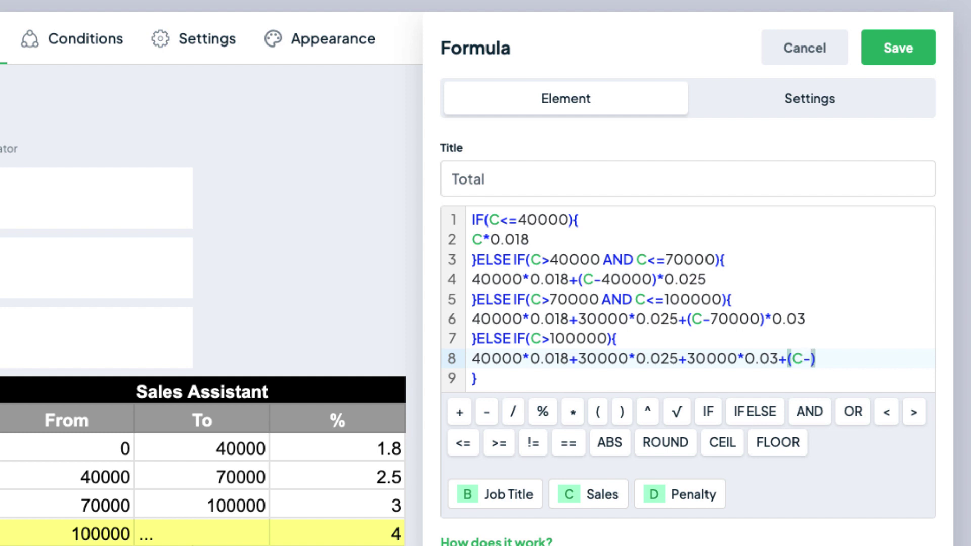
{"action": "type", "text": "100000)"}
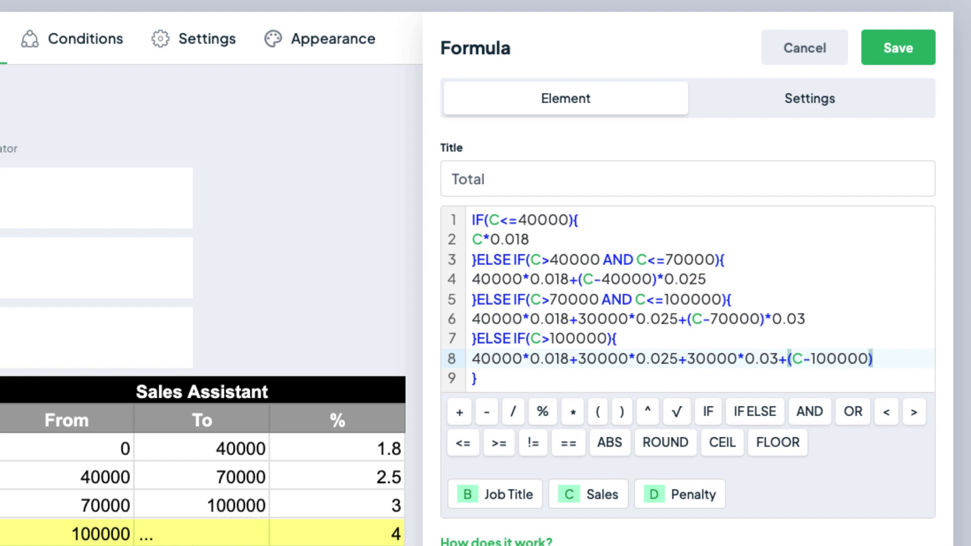
{"action": "type", "text": "*0.04"}
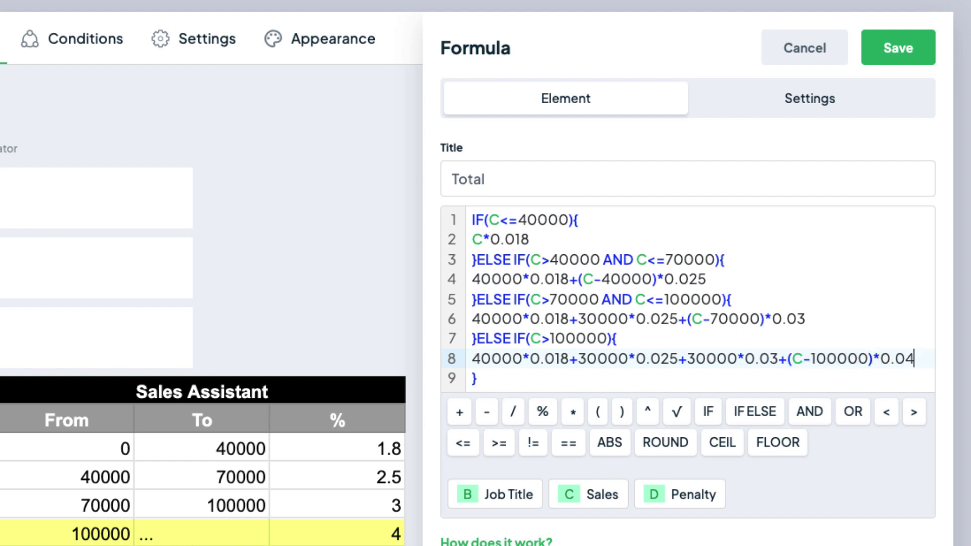
Close the Total formula with a fallback ELSE{0} and save the element
{"action": "left_click", "coordinate": [670, 378]}
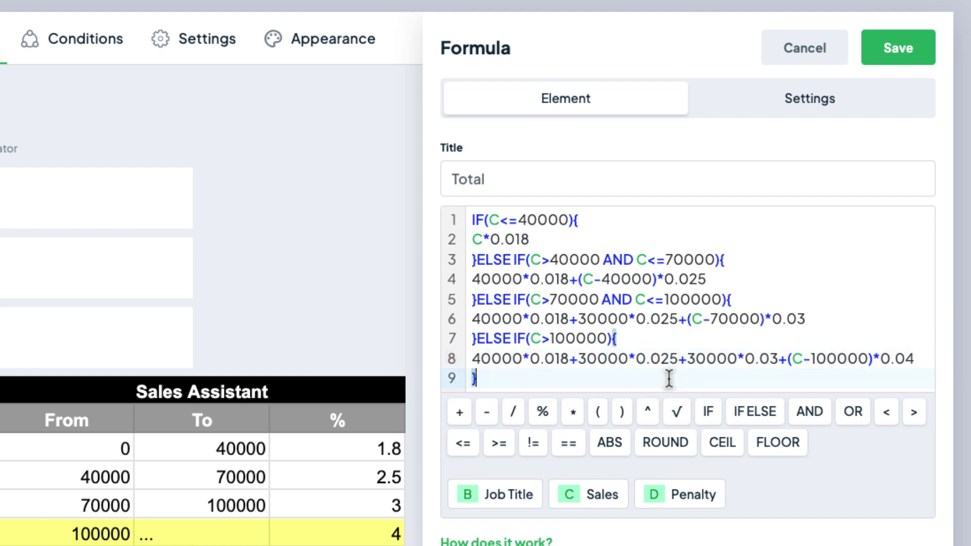
{"action": "type", "text": "ELSE"}
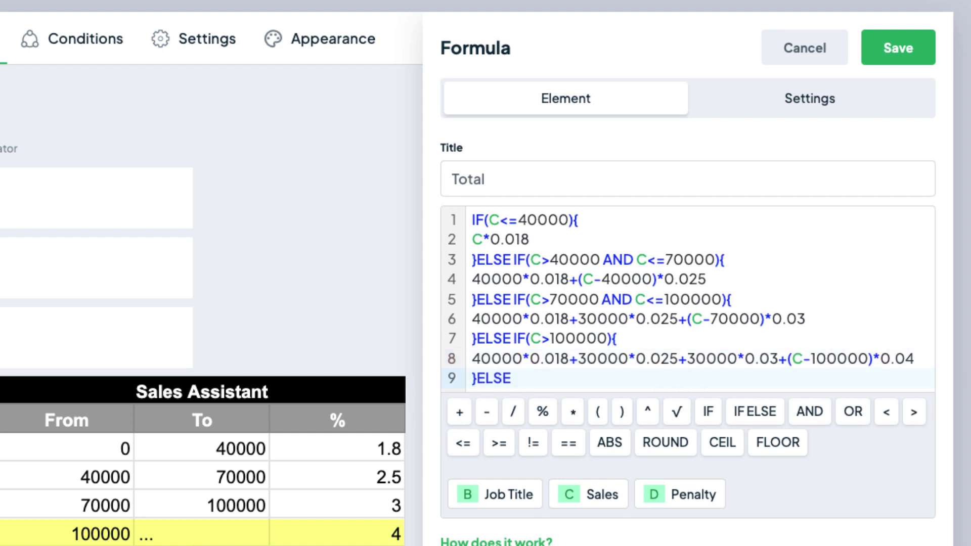
{"action": "type", "text": "{0"}
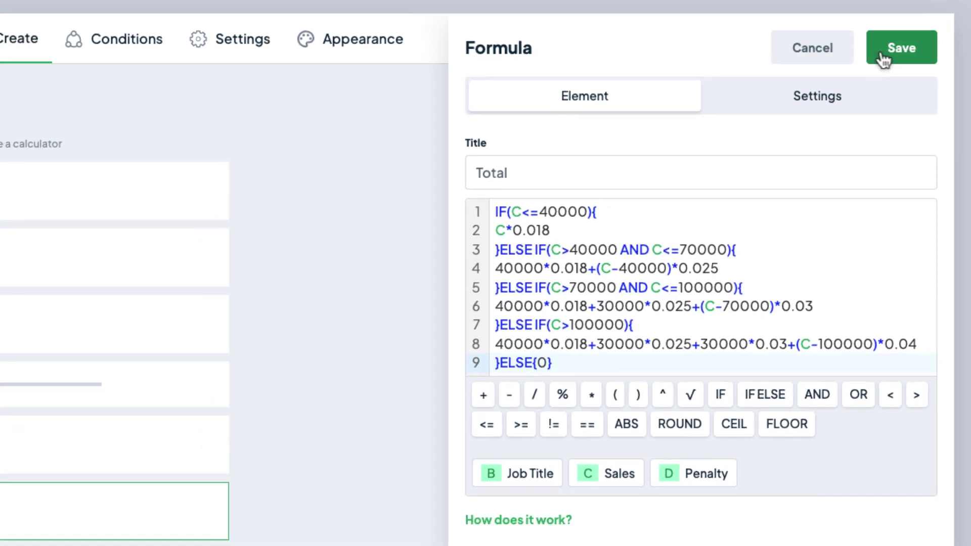
{"action": "left_click", "coordinate": [883, 59]}
Preview the calculator and test the Total with Sales values of 1000 and 70000
{"action": "left_click", "coordinate": [809, 41]}
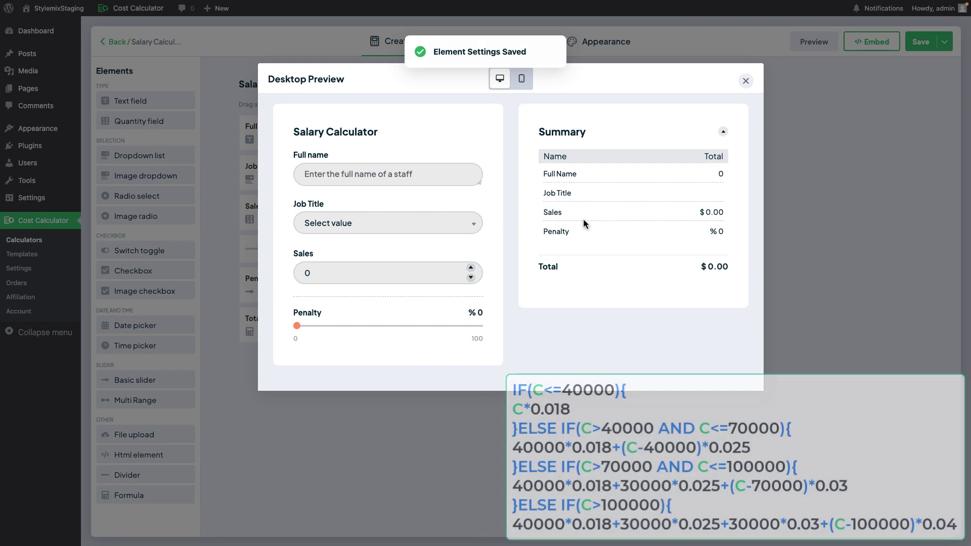
{"action": "double_click", "coordinate": [307, 272]}
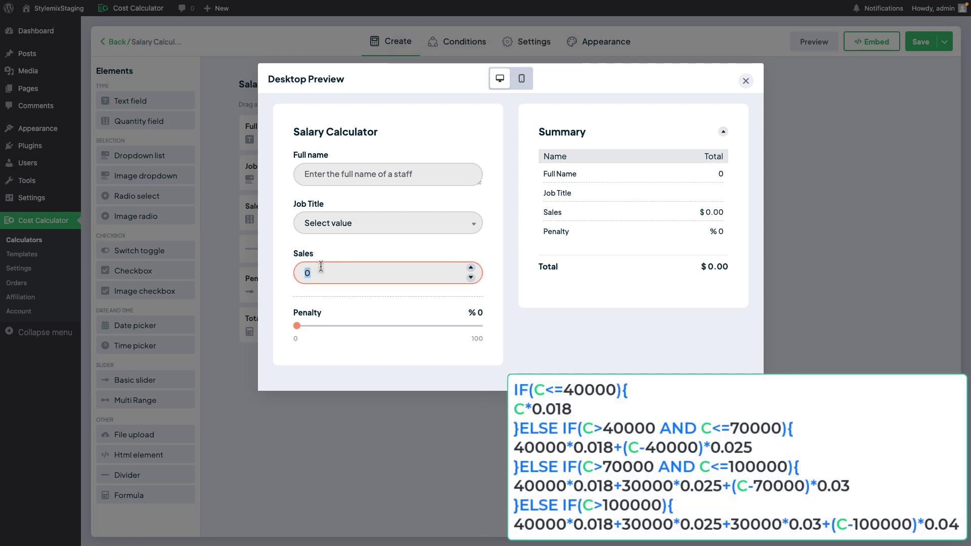
{"action": "type", "text": "1000"}
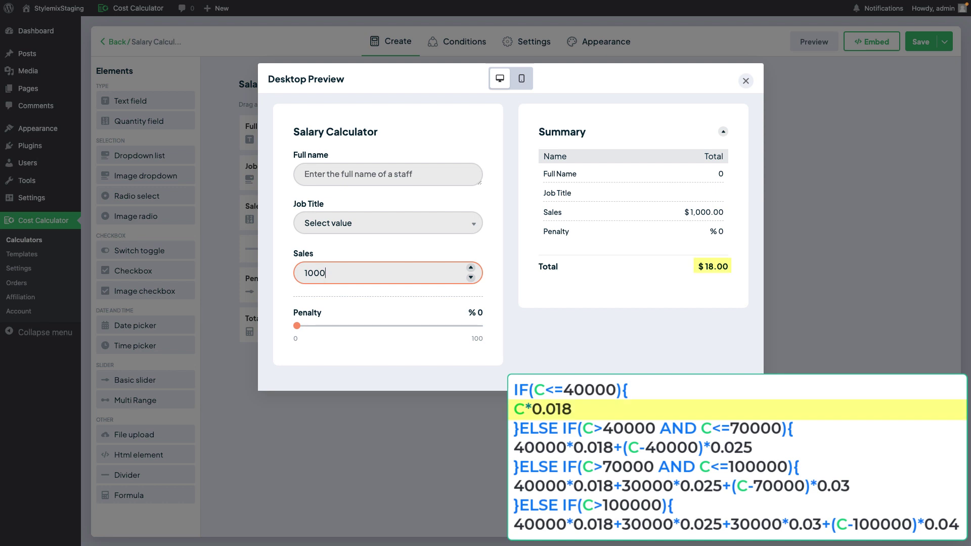
{"action": "type", "text": "0"}
{"action": "key", "text": "BackSpace"}
{"action": "type", "text": "7"}
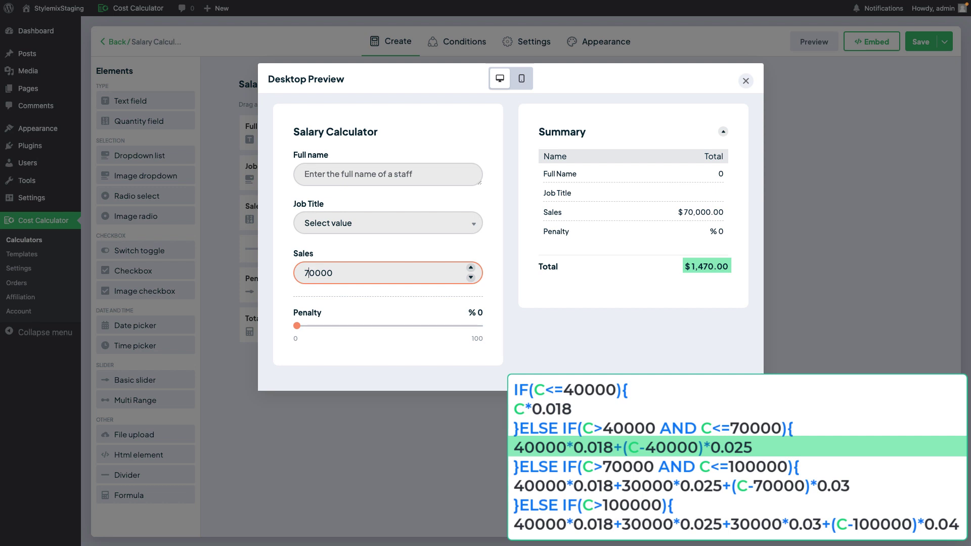
Test the Penalty slider at 50 in the preview and close the preview
{"action": "left_click", "coordinate": [534, 246]}
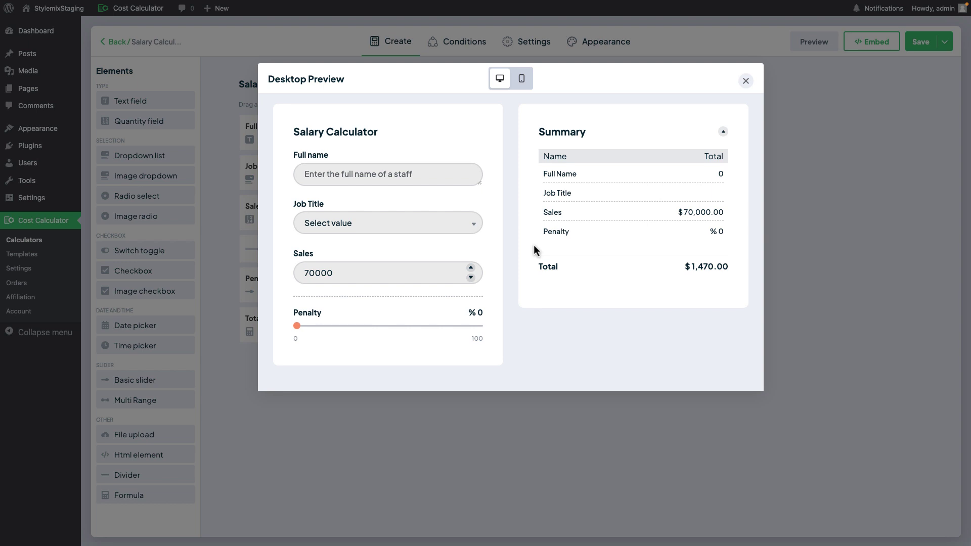
{"action": "left_click_drag", "start_coordinate": [298, 326], "coordinate": [389, 331]}
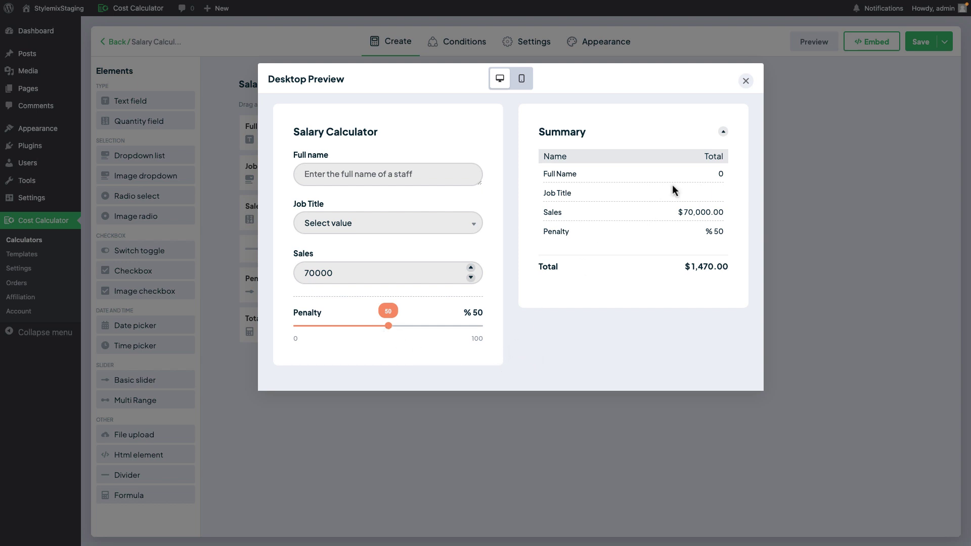
{"action": "left_click", "coordinate": [747, 81]}
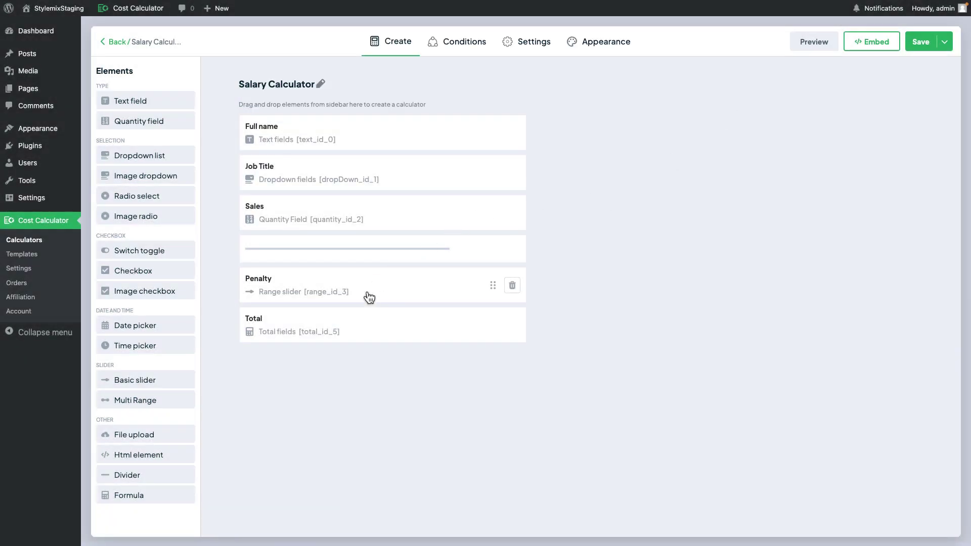
Place the Penalty slider's % sign on the right of its value, save the element and check it in the preview
{"action": "left_click", "coordinate": [372, 296]}
{"action": "left_click", "coordinate": [832, 291]}
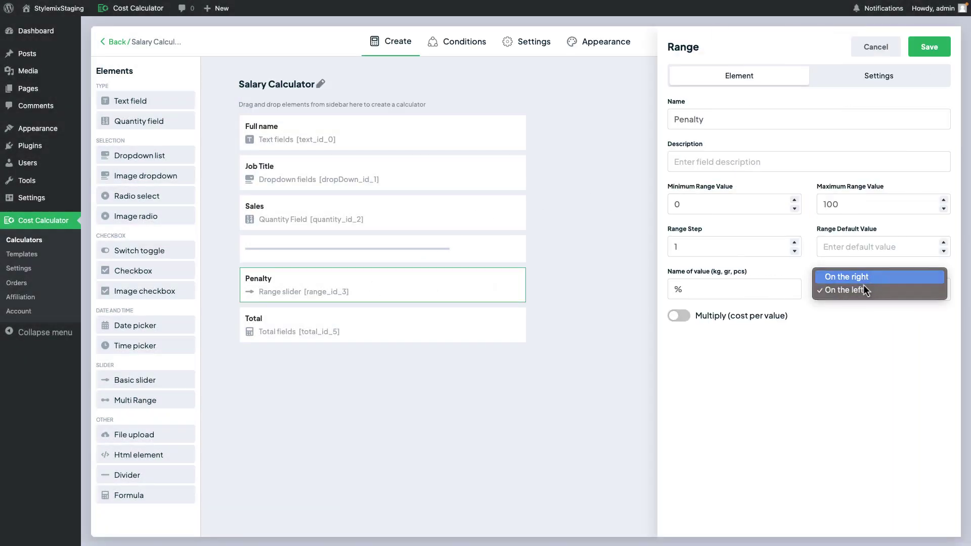
{"action": "left_click", "coordinate": [855, 276]}
{"action": "left_click", "coordinate": [926, 49]}
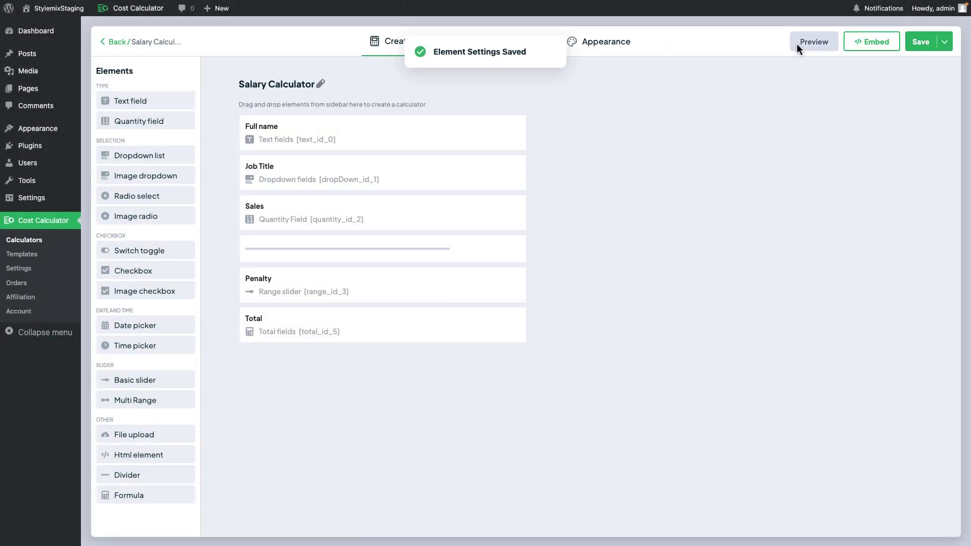
{"action": "left_click", "coordinate": [799, 43]}
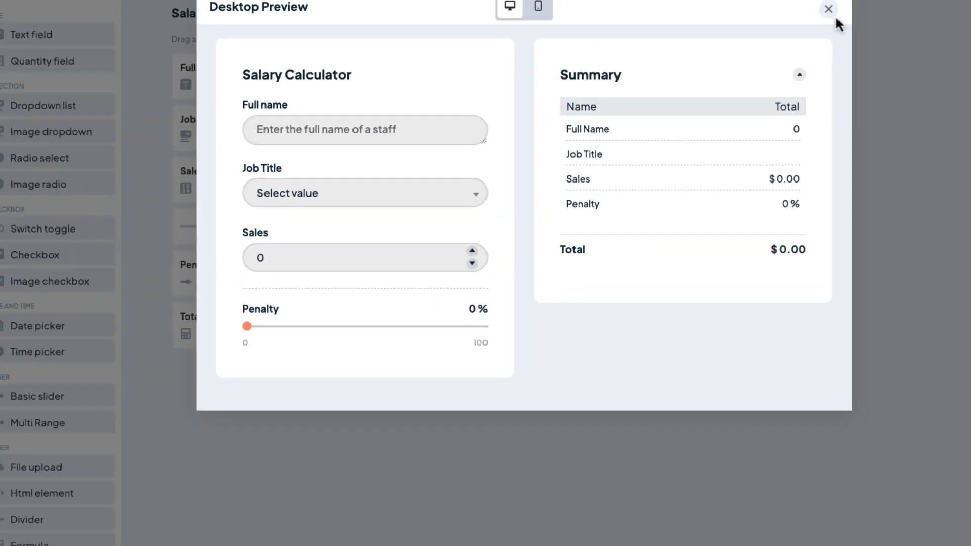
{"action": "left_click", "coordinate": [828, 9]}
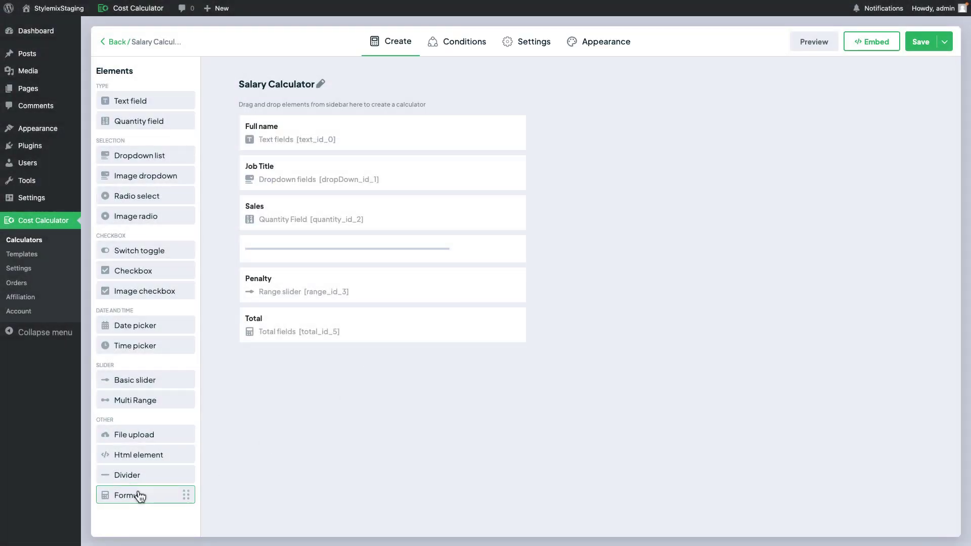
Add a Formula element below Total and title it Penalty
{"action": "left_click_drag", "start_coordinate": [137, 494], "coordinate": [323, 396]}
{"action": "left_click", "coordinate": [712, 126]}
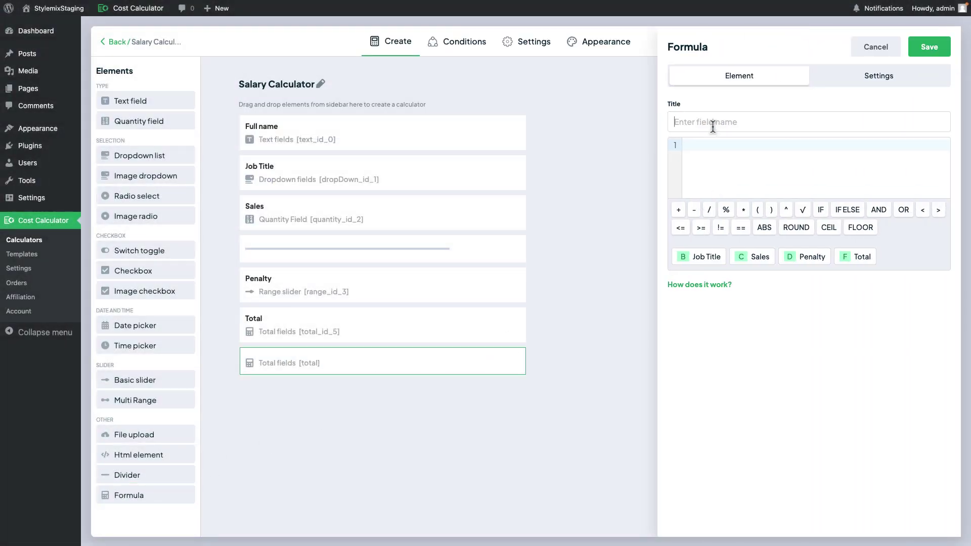
{"action": "type", "text": "Penalty"}
Set the new Penalty element's formula to F*(D/100) and save the element
{"action": "left_click", "coordinate": [845, 256]}
{"action": "left_click", "coordinate": [742, 211]}
{"action": "left_click", "coordinate": [757, 210]}
{"action": "left_click", "coordinate": [807, 259]}
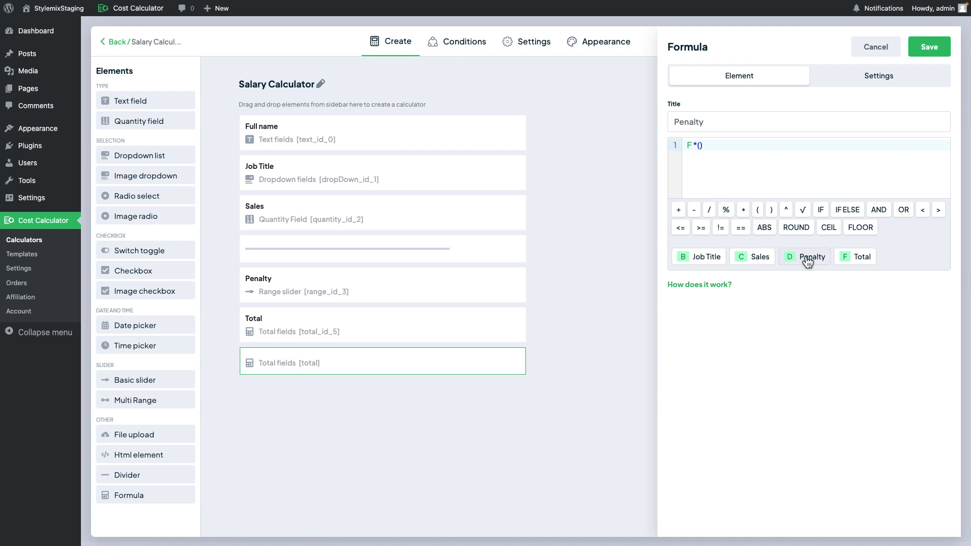
{"action": "type", "text": "/100"}
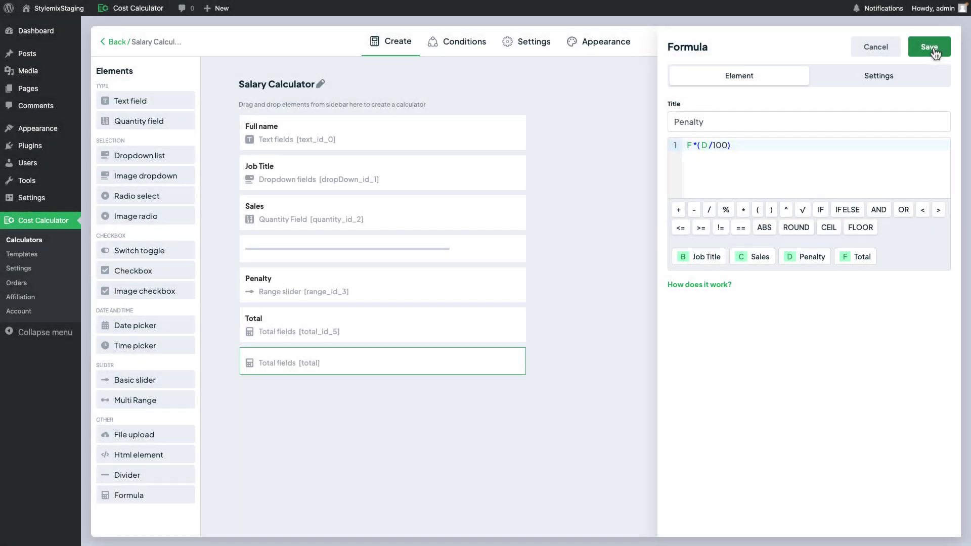
{"action": "left_click", "coordinate": [930, 48]}
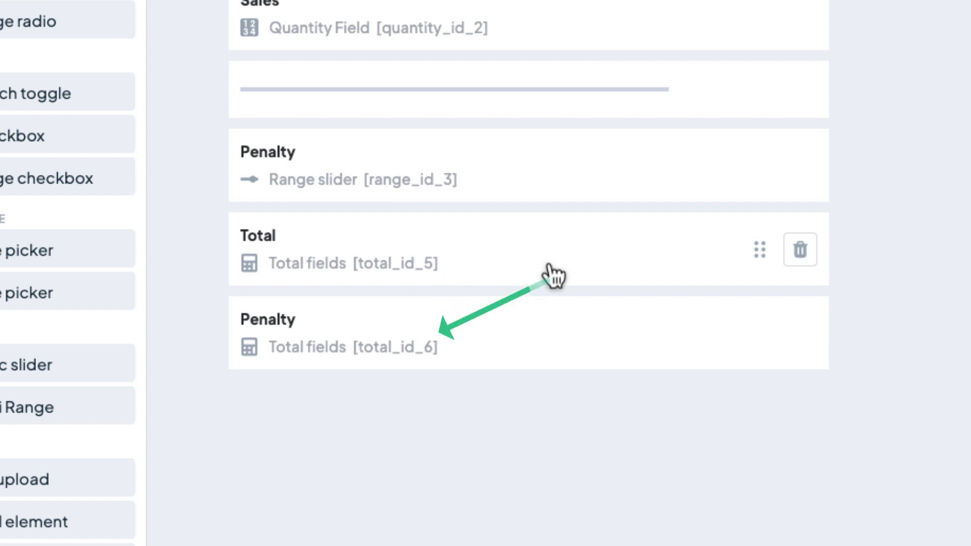
Examine which fields the Total formula can reference and save the element without edits
{"action": "left_click", "coordinate": [553, 276]}
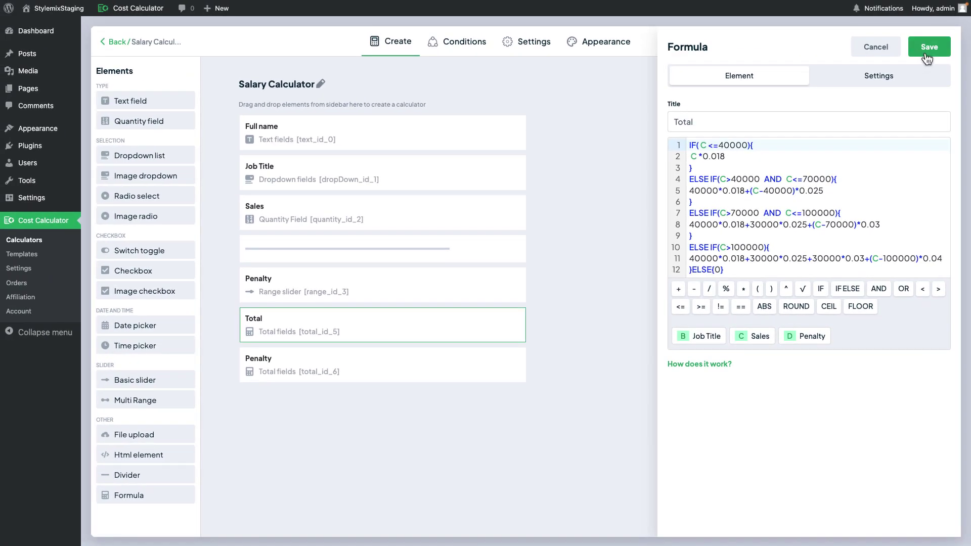
{"action": "left_click", "coordinate": [923, 44]}
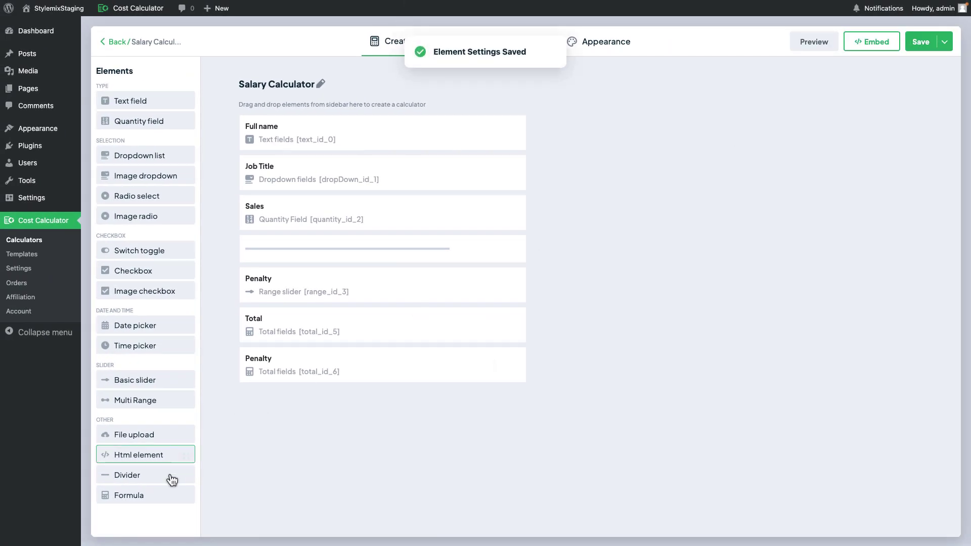
Add a Formula element titled Test below the Penalty formula and save it
{"action": "left_click_drag", "start_coordinate": [152, 494], "coordinate": [328, 396]}
{"action": "left_click", "coordinate": [719, 117]}
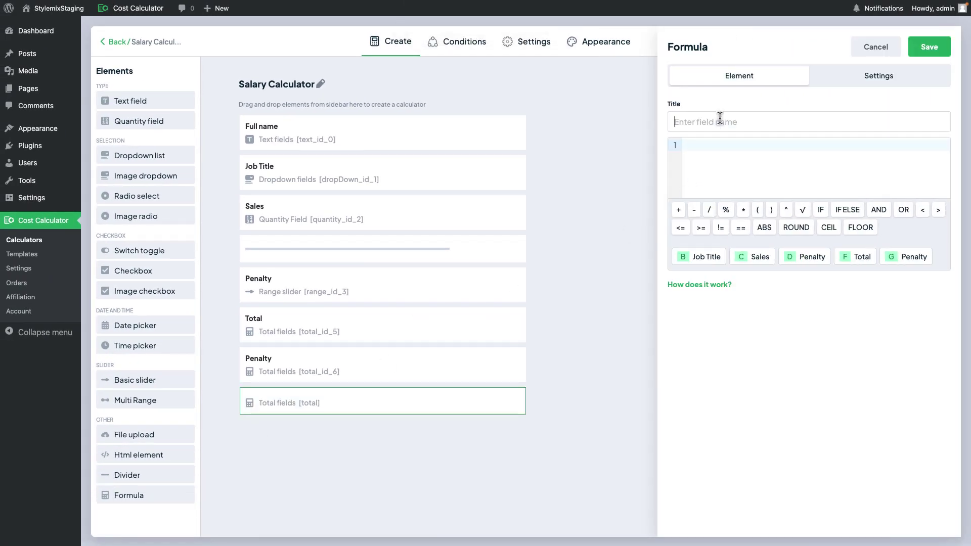
{"action": "type", "text": "Test"}
{"action": "left_click", "coordinate": [935, 60]}
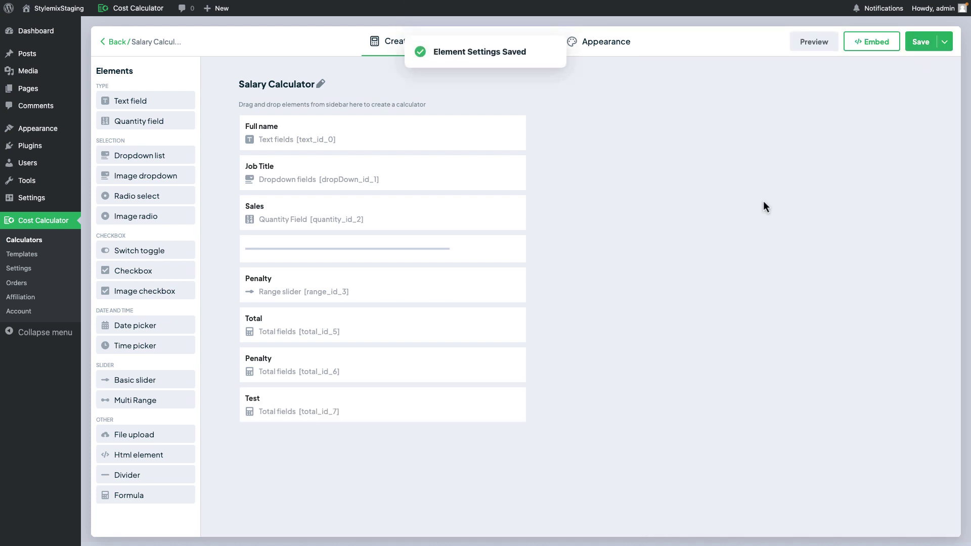
Compare which fields the Penalty and Total formulas can reference and leave the formula editor without changes
{"action": "left_click", "coordinate": [304, 374]}
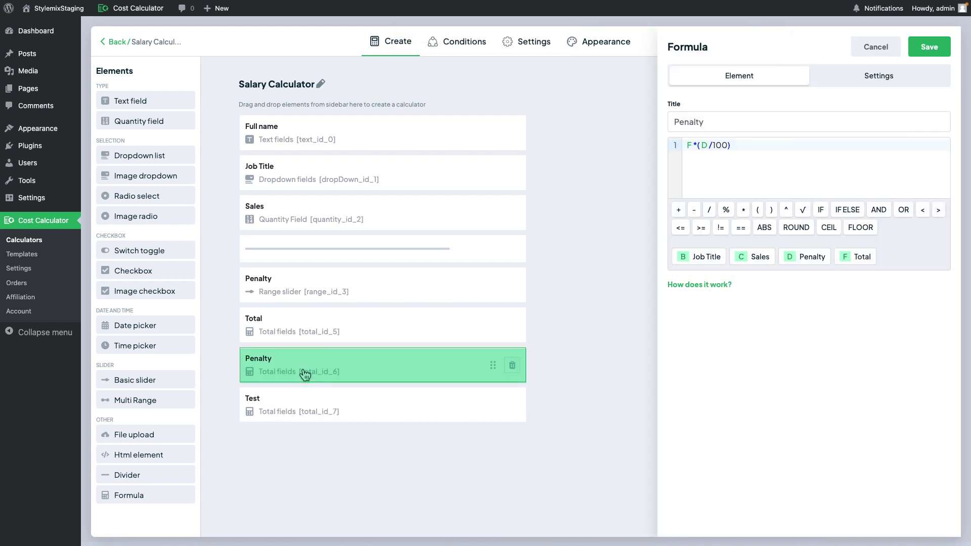
{"action": "left_click", "coordinate": [304, 331]}
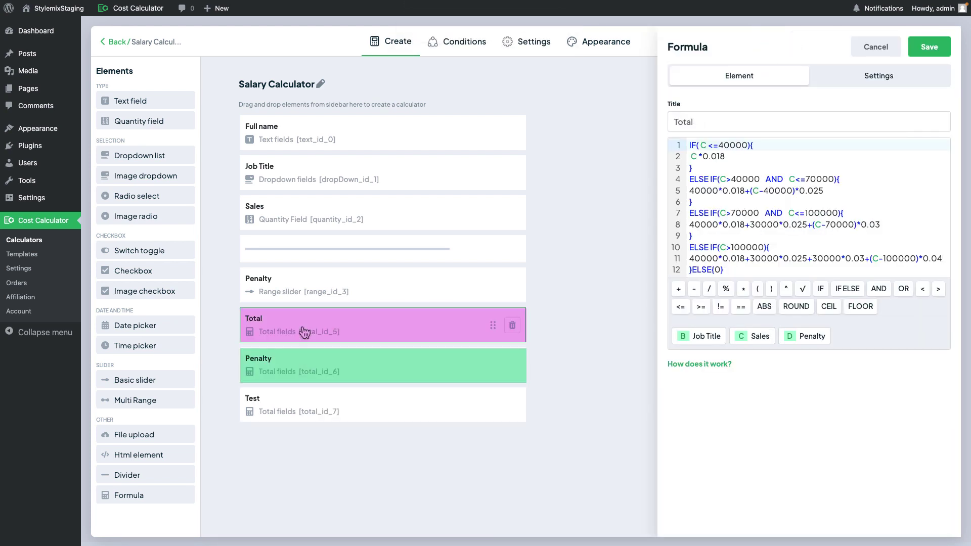
{"action": "left_click", "coordinate": [875, 47]}
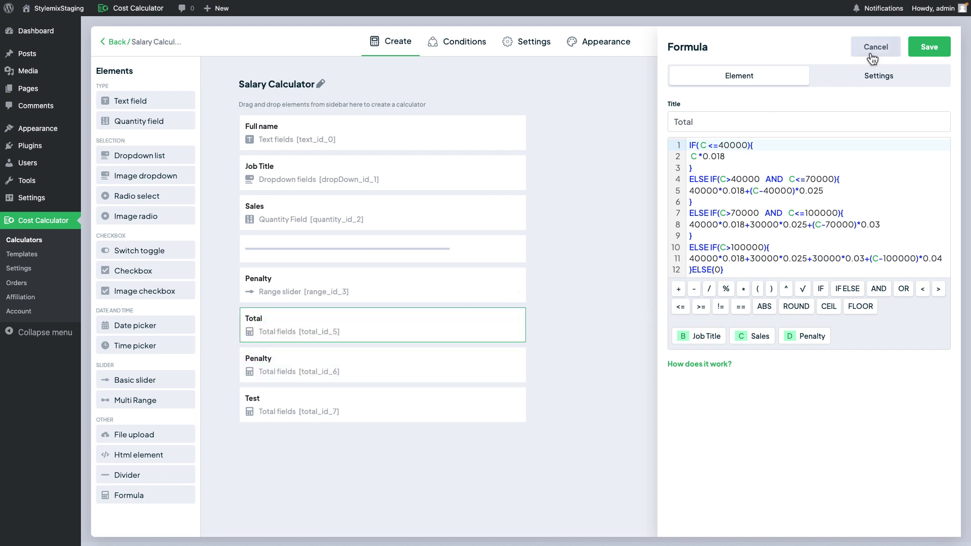
Delete the Test formula element from the calculator
{"action": "left_click", "coordinate": [512, 408]}
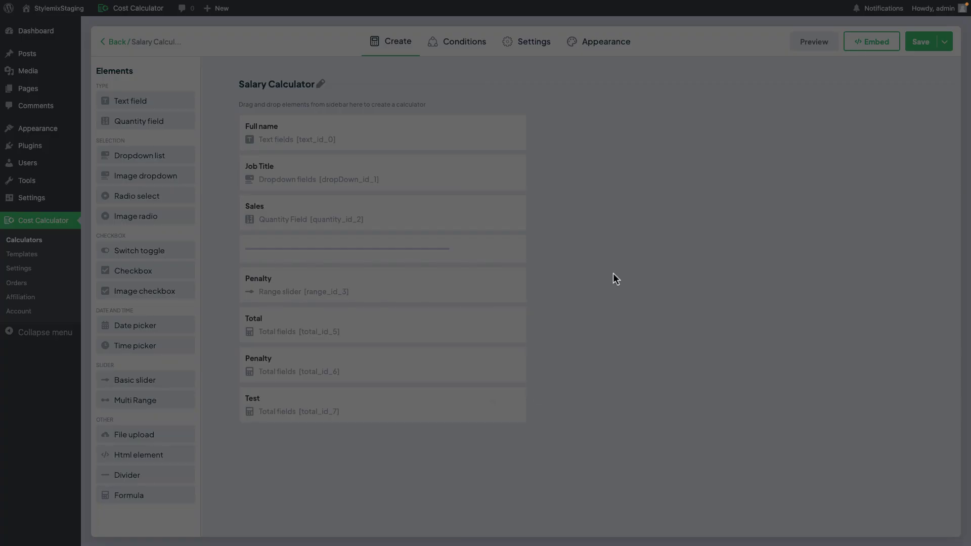
{"action": "left_click", "coordinate": [562, 153]}
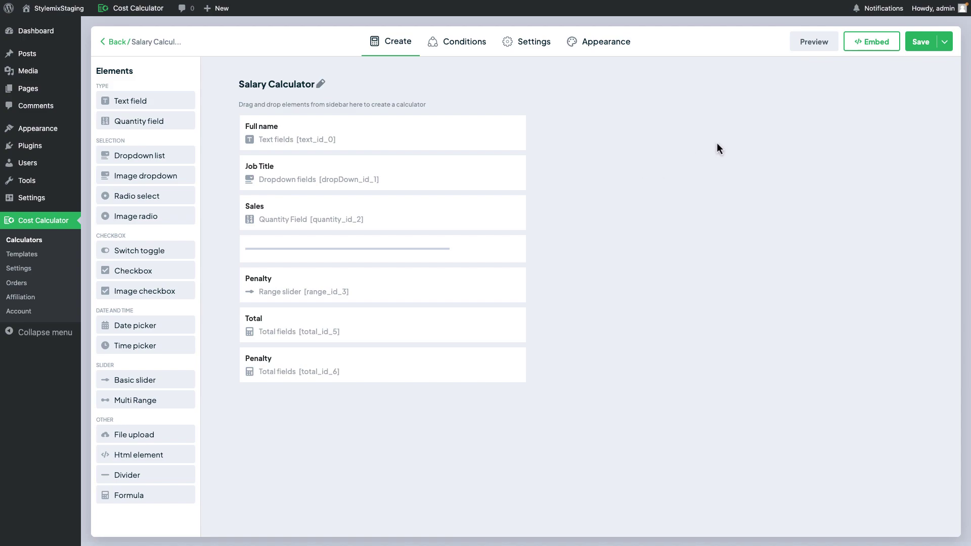
Preview the calculator with Sales set to 70000 to check the Total and Penalty results
{"action": "left_click", "coordinate": [821, 53]}
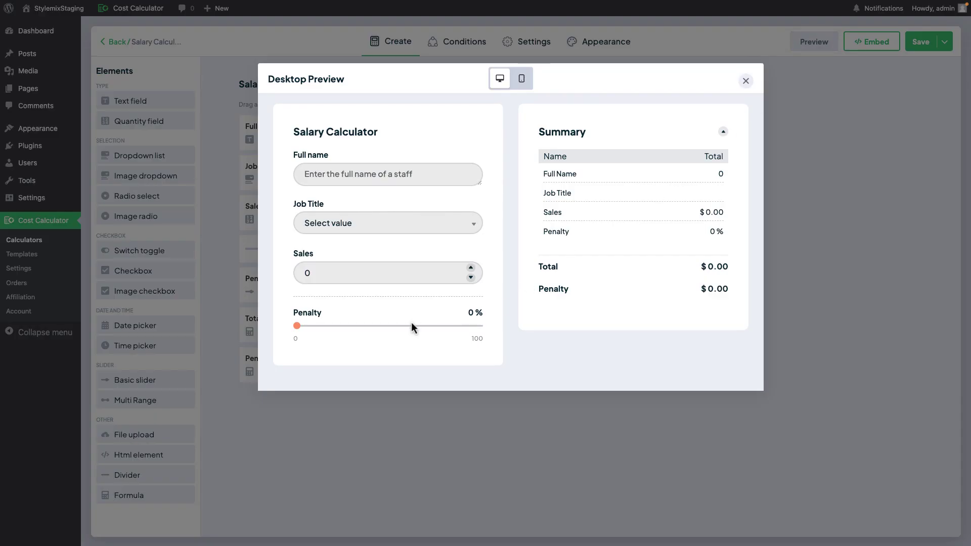
{"action": "left_click_drag", "start_coordinate": [323, 275], "coordinate": [281, 277]}
{"action": "type", "text": "70000"}
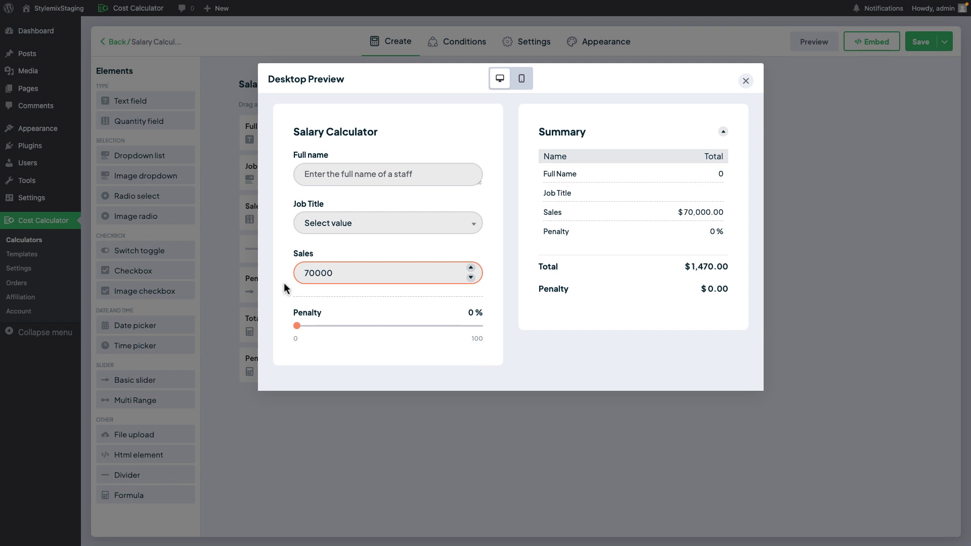
Set the Penalty slider to 50% in the preview to check the Penalty amount, and close the preview
{"action": "left_click_drag", "start_coordinate": [299, 326], "coordinate": [390, 328]}
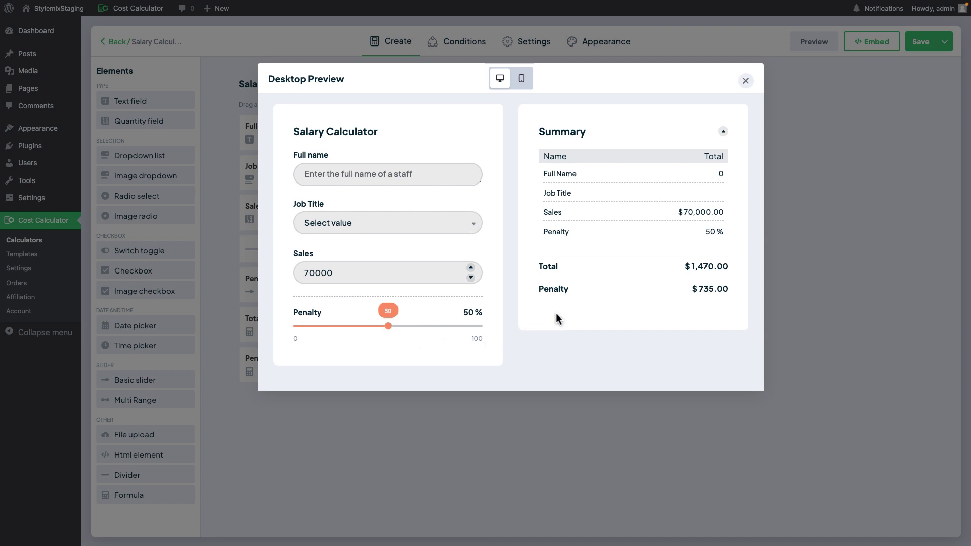
{"action": "left_click", "coordinate": [745, 81]}
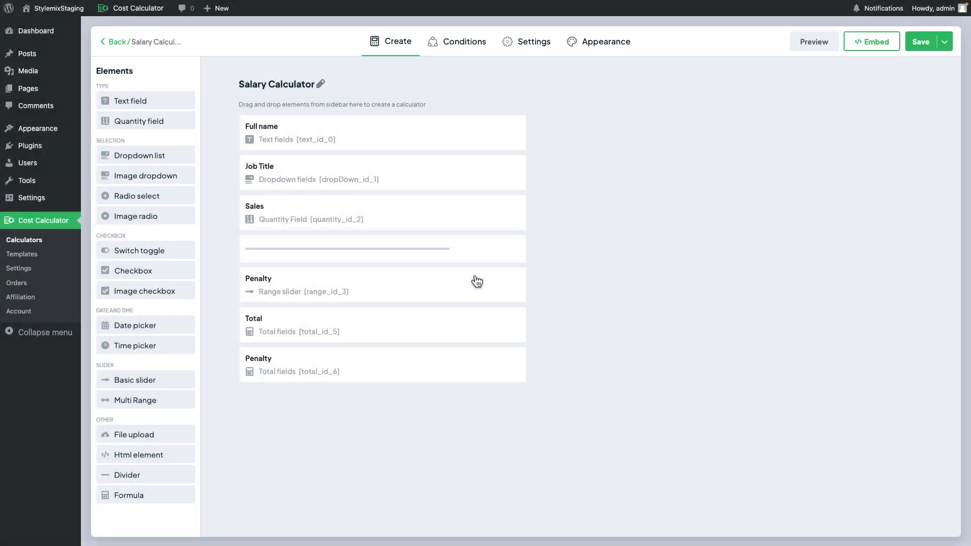
Give the Penalty formula element the alternative symbol -$ and save its settings
{"action": "left_click", "coordinate": [335, 370]}
{"action": "left_click", "coordinate": [876, 76]}
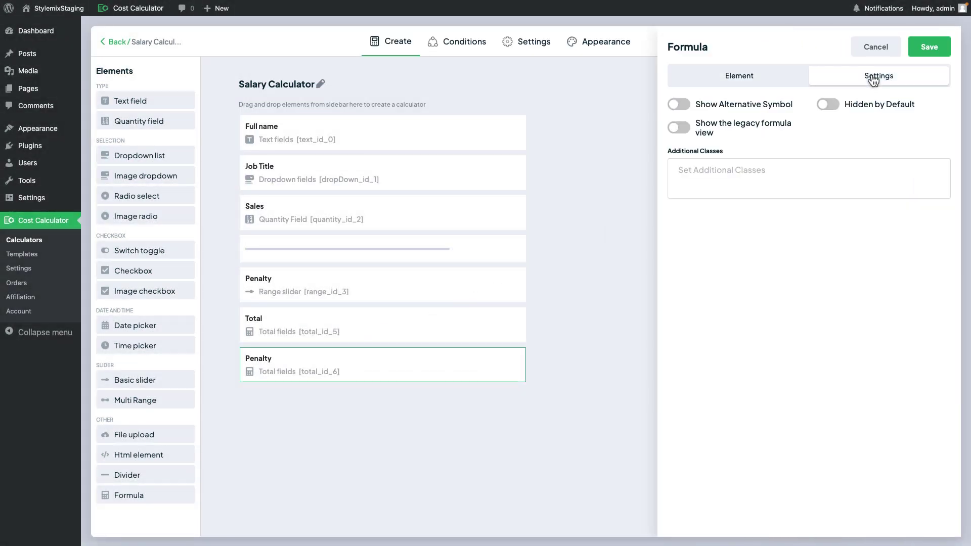
{"action": "left_click", "coordinate": [686, 114]}
{"action": "left_click", "coordinate": [703, 173]}
{"action": "type", "text": "-$"}
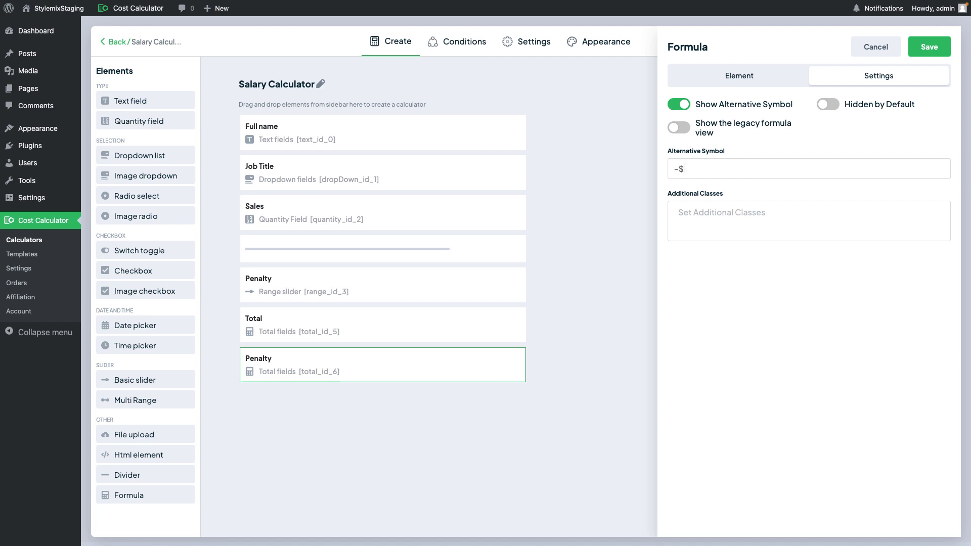
{"action": "left_click", "coordinate": [933, 49]}
Preview the calculator with Sales at 1000 and Penalty at 45% to check the Penalty result's symbol
{"action": "left_click", "coordinate": [816, 49]}
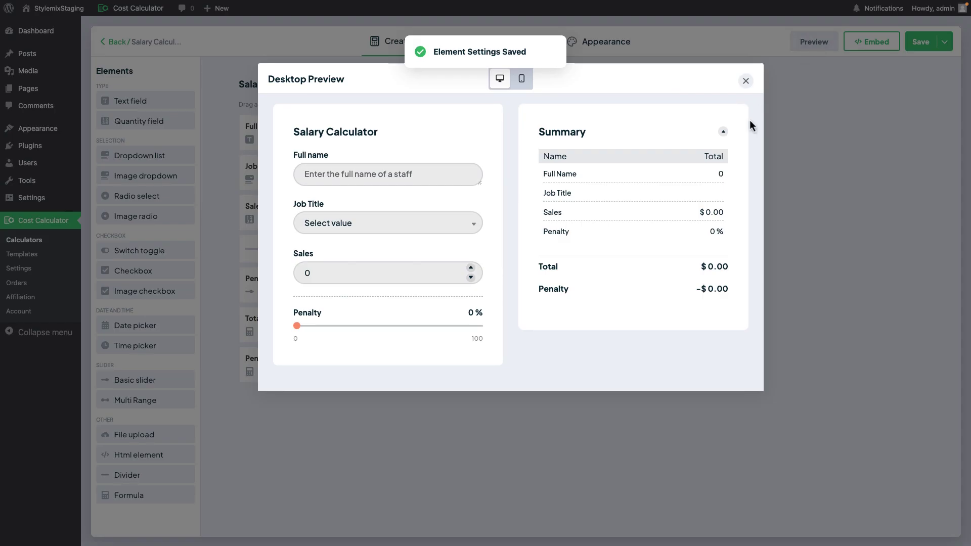
{"action": "left_click", "coordinate": [325, 269]}
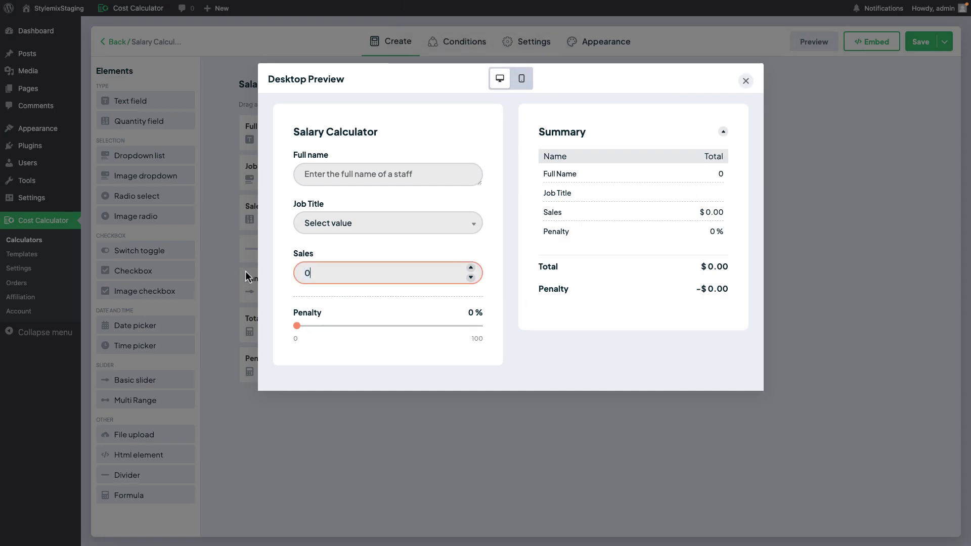
{"action": "type", "text": "1000"}
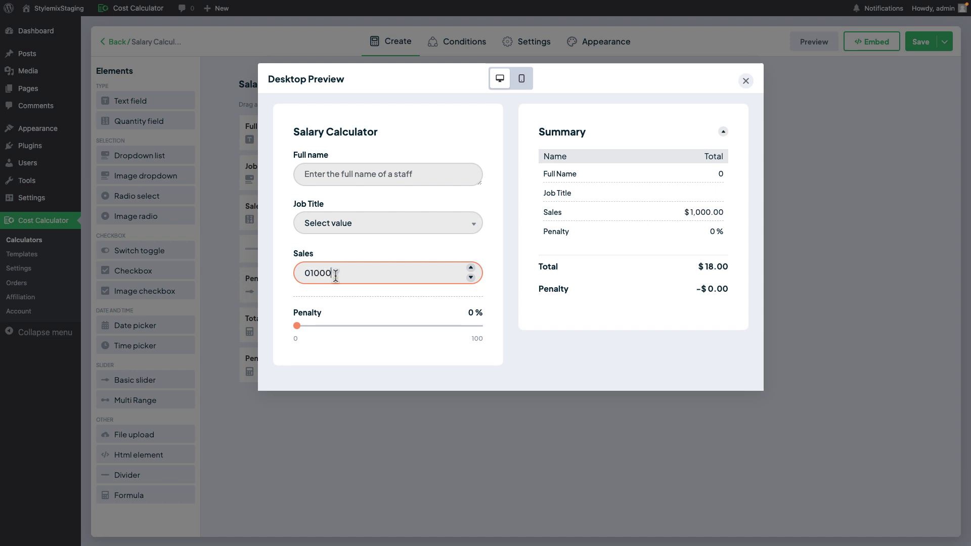
{"action": "left_click", "coordinate": [307, 274]}
{"action": "key", "text": "BackSpace"}
{"action": "left_click_drag", "start_coordinate": [297, 326], "coordinate": [381, 327]}
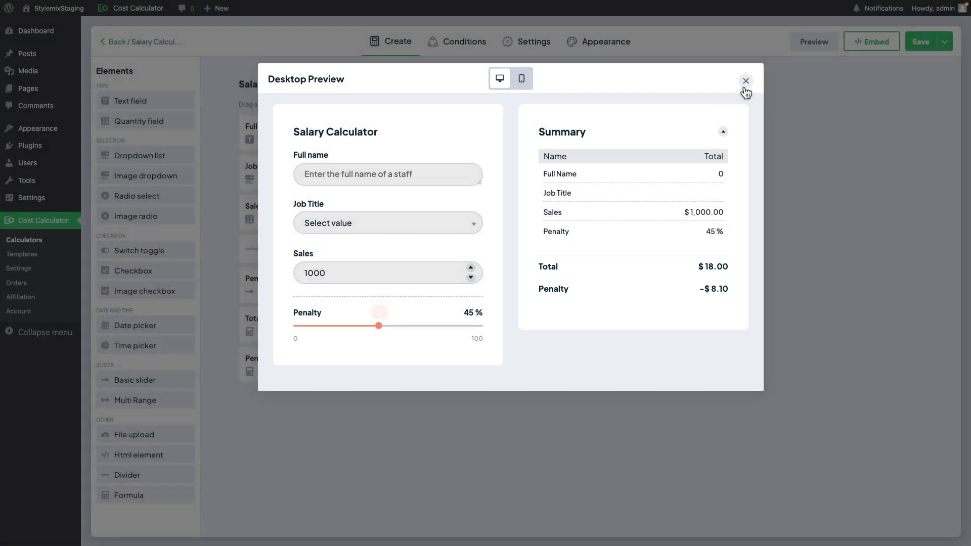
{"action": "left_click", "coordinate": [746, 81]}
Add a Formula element titled Final Salary With Penalty below the Penalty formula, computing Total minus Penalty (F - G), and save it
{"action": "left_click_drag", "start_coordinate": [145, 494], "coordinate": [329, 382]}
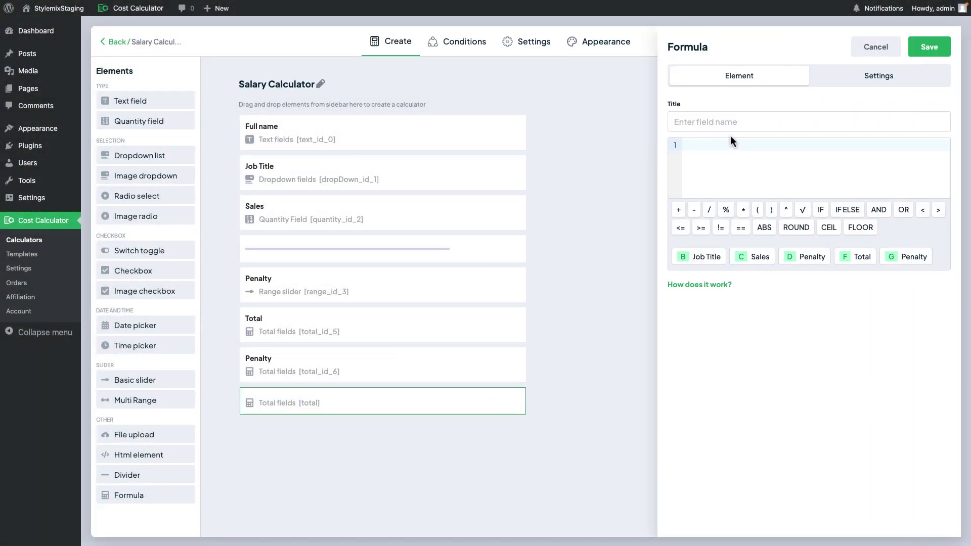
{"action": "left_click", "coordinate": [760, 125]}
{"action": "type", "text": "Final Salary With Penalty"}
{"action": "left_click", "coordinate": [797, 171]}
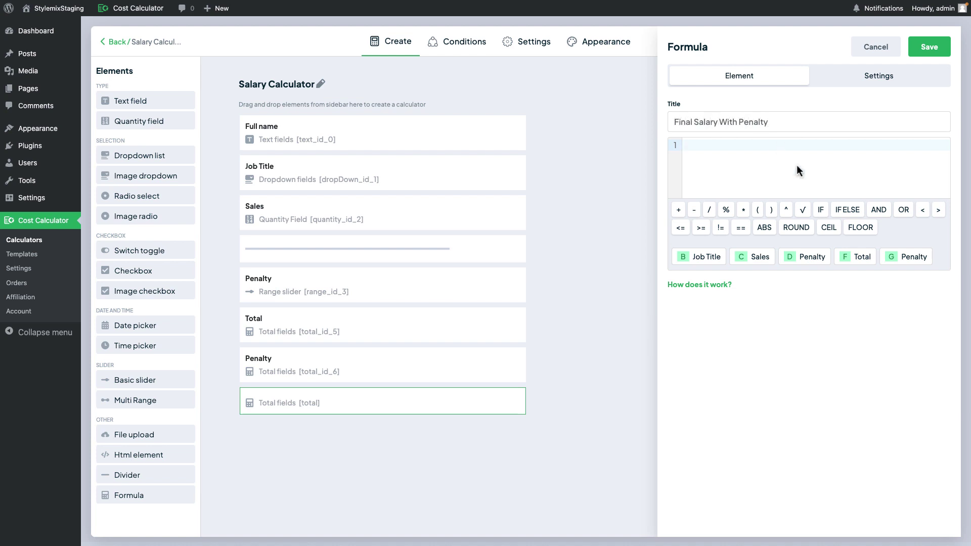
{"action": "left_click", "coordinate": [848, 258]}
{"action": "left_click", "coordinate": [694, 209]}
{"action": "left_click", "coordinate": [908, 258]}
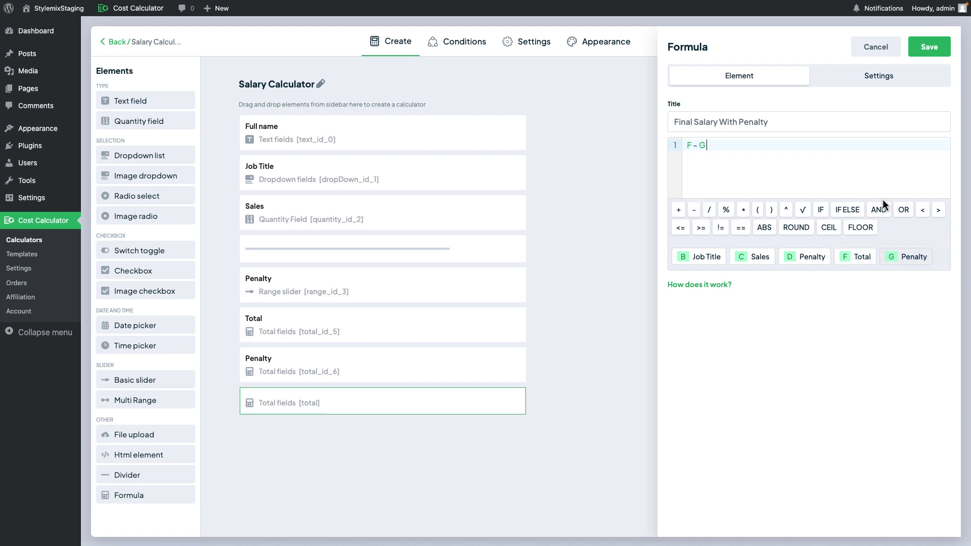
{"action": "left_click", "coordinate": [929, 48]}
Preview the Final Salary With Penalty result with Sales at 10000, first with a 35% Penalty and again with 0%
{"action": "left_click", "coordinate": [817, 43]}
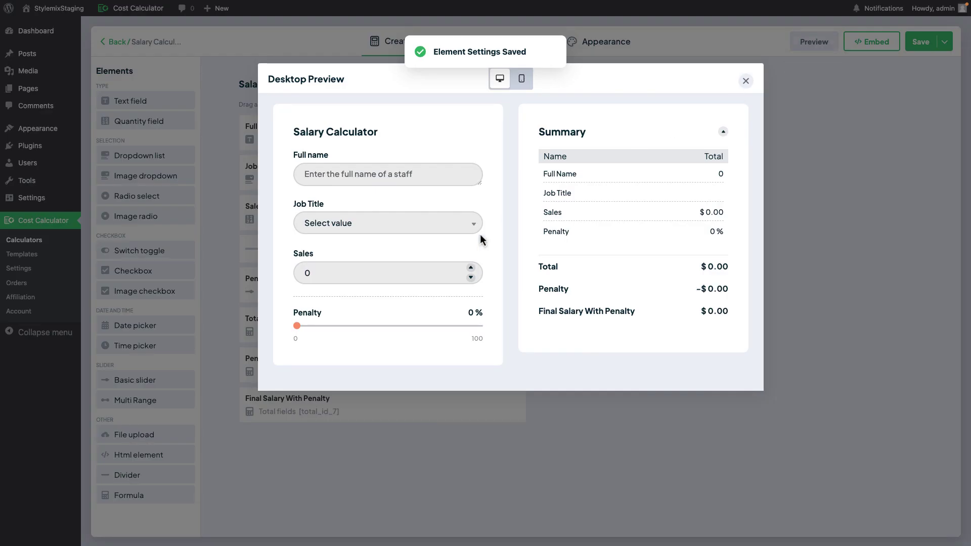
{"action": "left_click", "coordinate": [304, 275]}
{"action": "type", "text": "1000"}
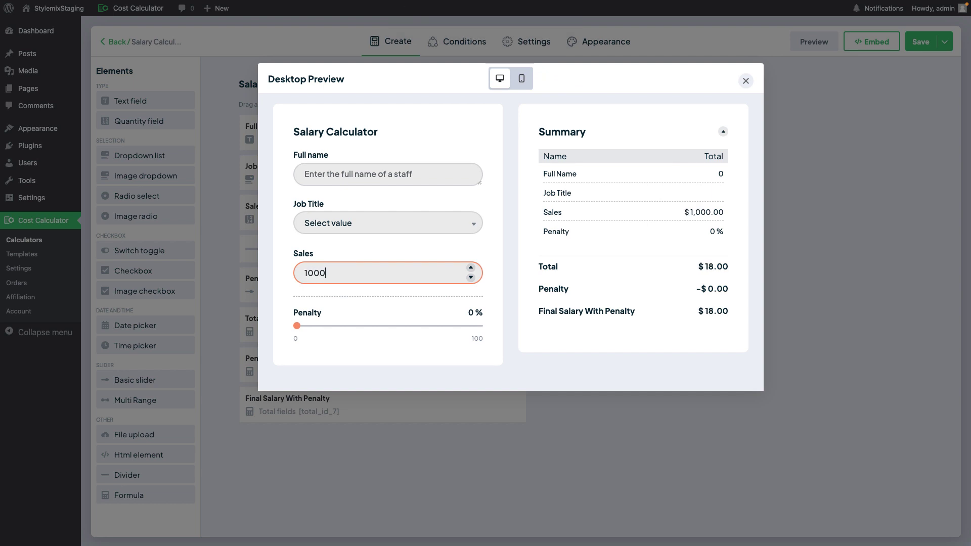
{"action": "type", "text": "0"}
{"action": "left_click_drag", "start_coordinate": [297, 326], "coordinate": [363, 329]}
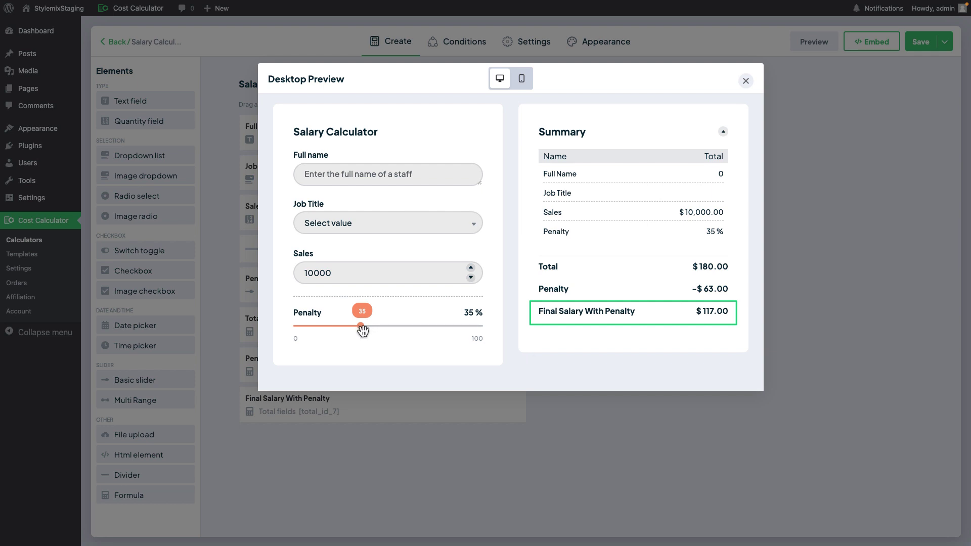
{"action": "left_click_drag", "start_coordinate": [360, 326], "coordinate": [284, 330]}
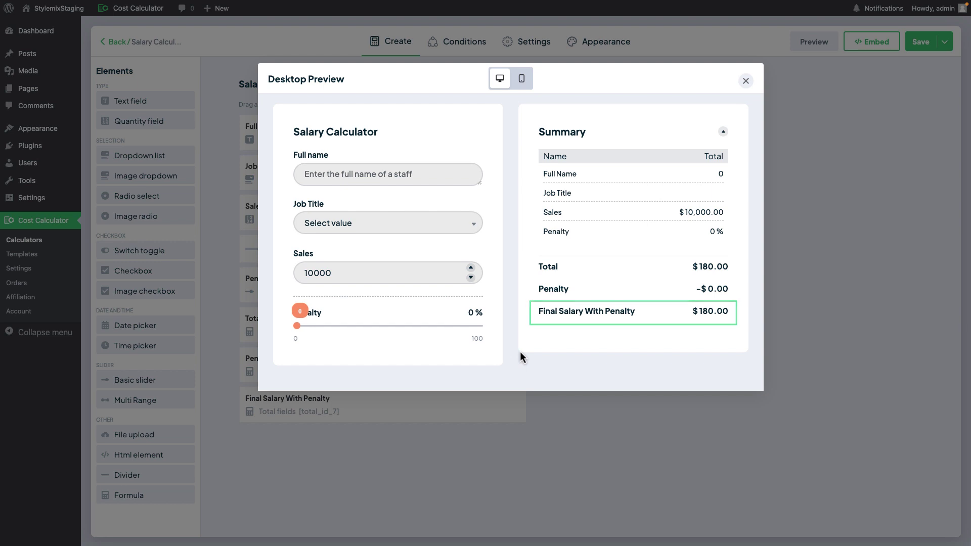
{"action": "left_click", "coordinate": [745, 81]}
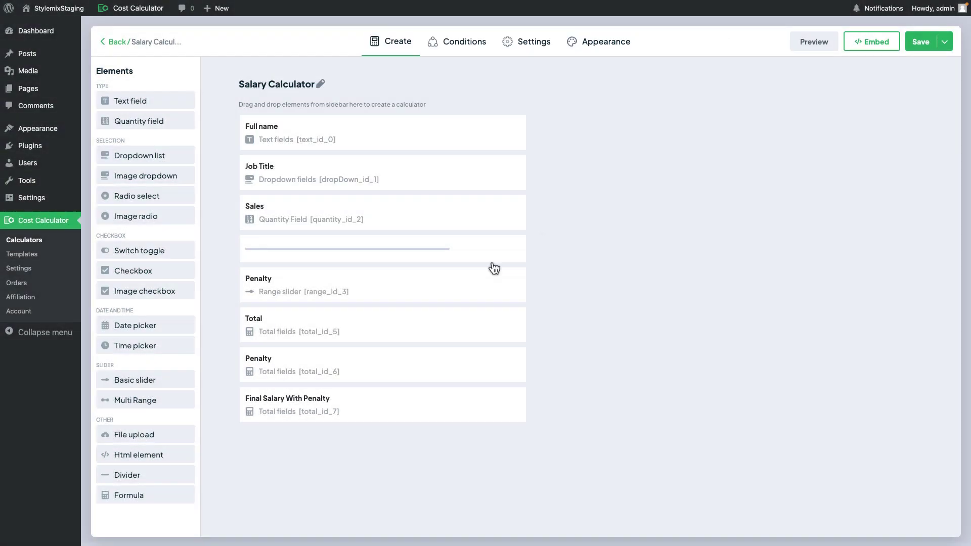
Make the Final Salary With Penalty formula hidden by default and save the element
{"action": "left_click", "coordinate": [310, 418]}
{"action": "left_click", "coordinate": [874, 84]}
{"action": "left_click", "coordinate": [842, 104]}
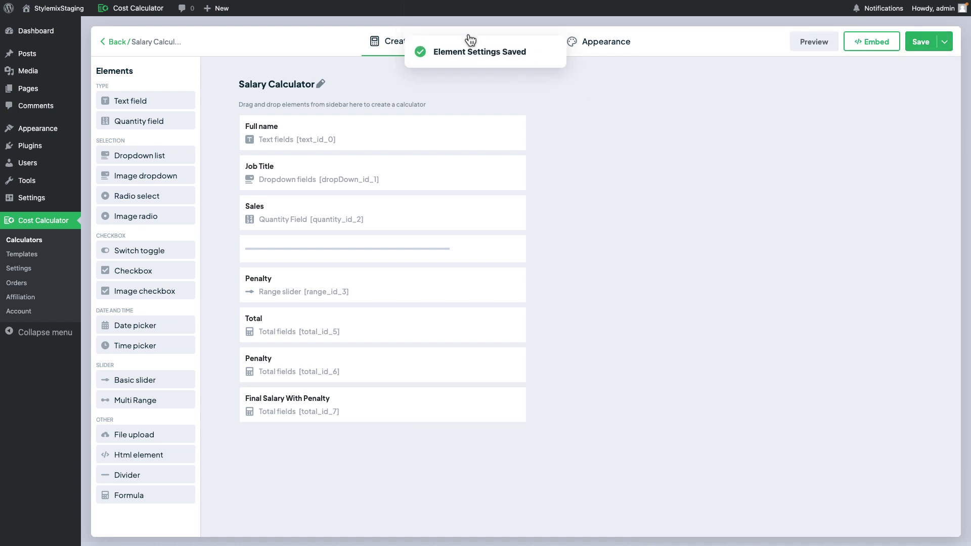
Place the Penalty slider and Final Salary With Penalty on the conditions canvas and link Penalty to Final Salary With Penalty
{"action": "left_click", "coordinate": [462, 40]}
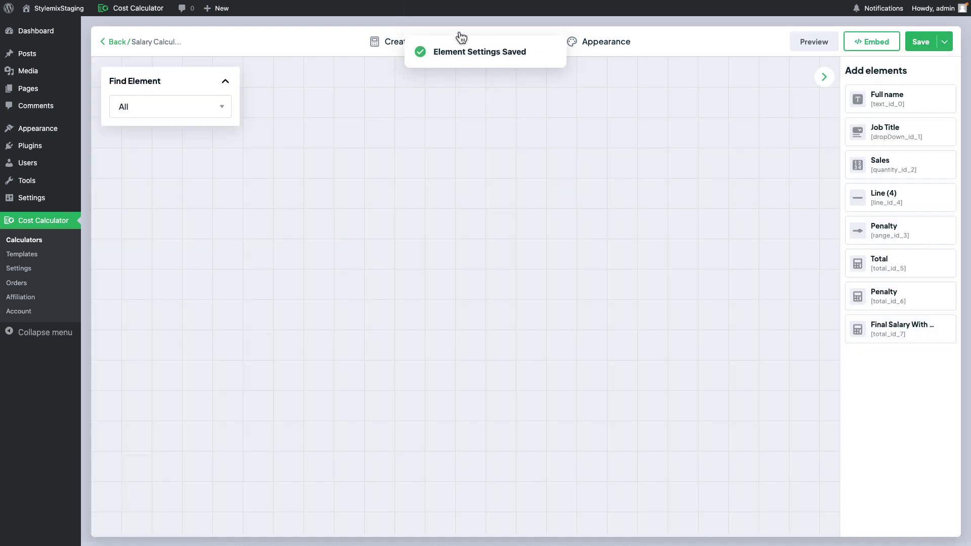
{"action": "left_click", "coordinate": [874, 232]}
{"action": "left_click_drag", "start_coordinate": [434, 292], "coordinate": [331, 238]}
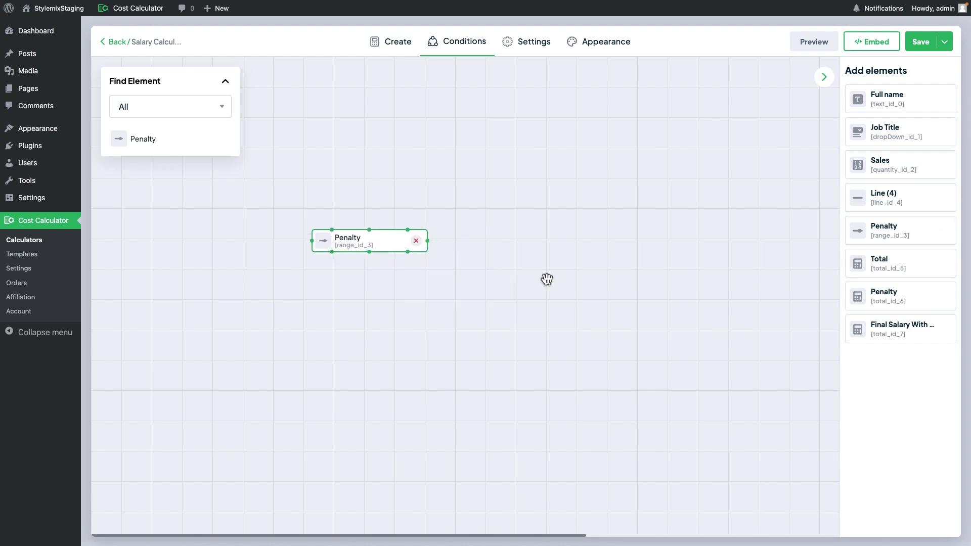
{"action": "left_click", "coordinate": [860, 331]}
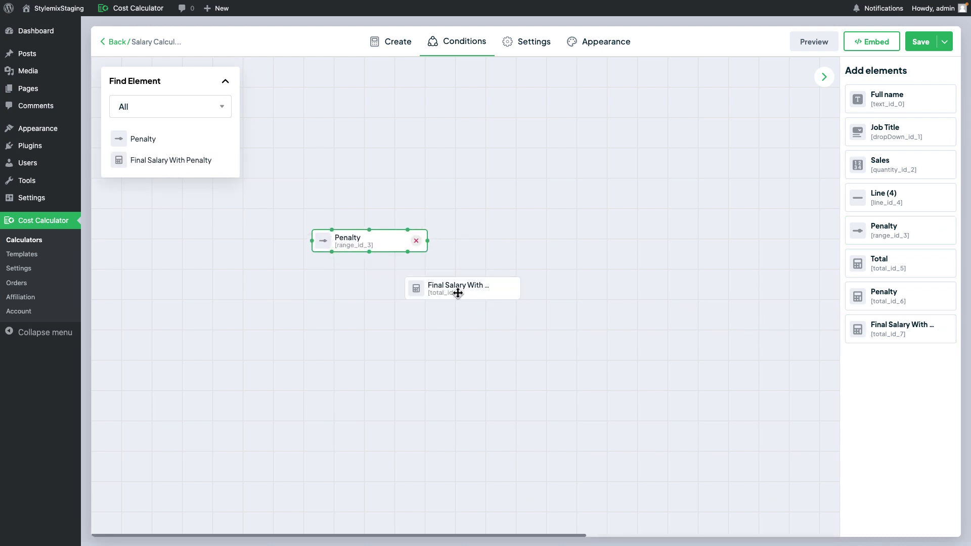
{"action": "left_click_drag", "start_coordinate": [456, 289], "coordinate": [639, 242]}
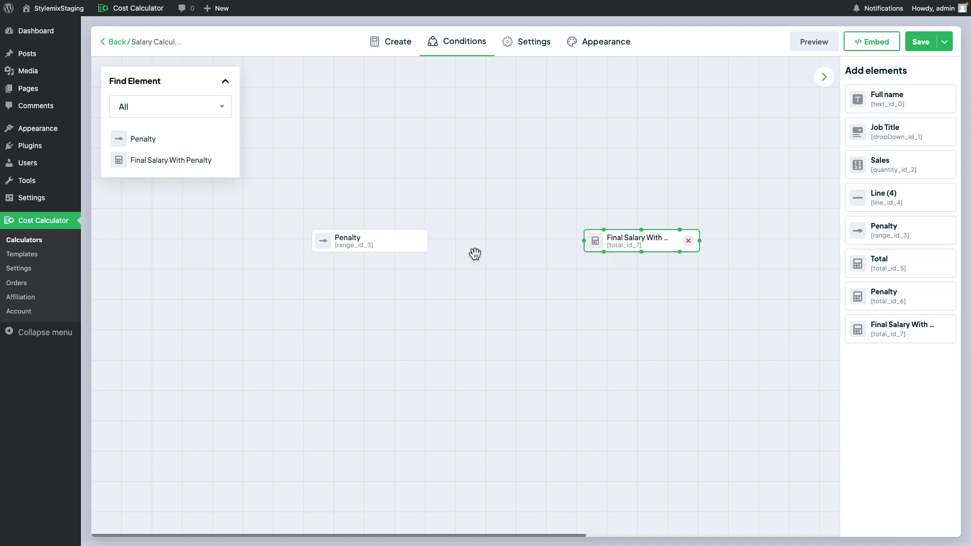
{"action": "left_click", "coordinate": [423, 242]}
{"action": "left_click_drag", "start_coordinate": [428, 241], "coordinate": [581, 241]}
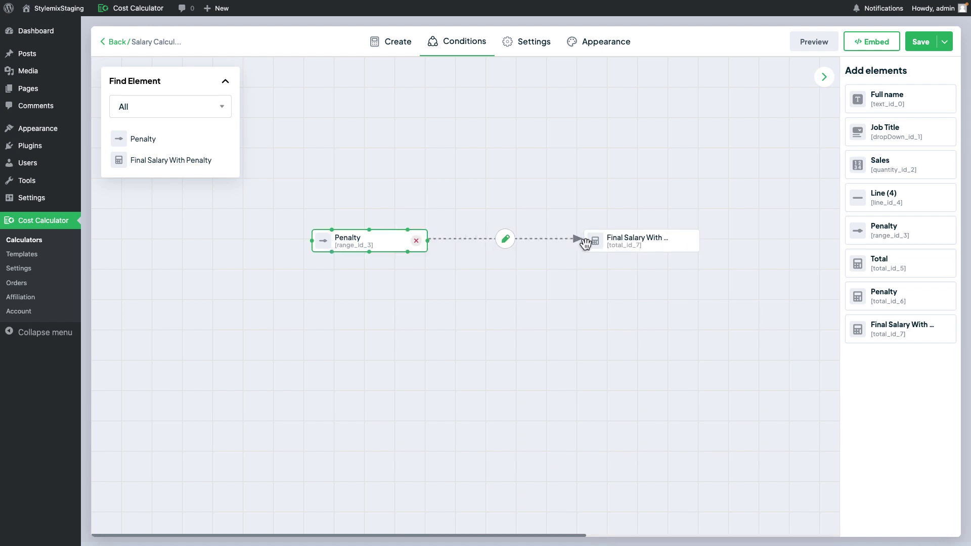
Add a condition to the link that shows Final Salary With Penalty when Penalty is not equal to 0, and save it
{"action": "left_click", "coordinate": [506, 241]}
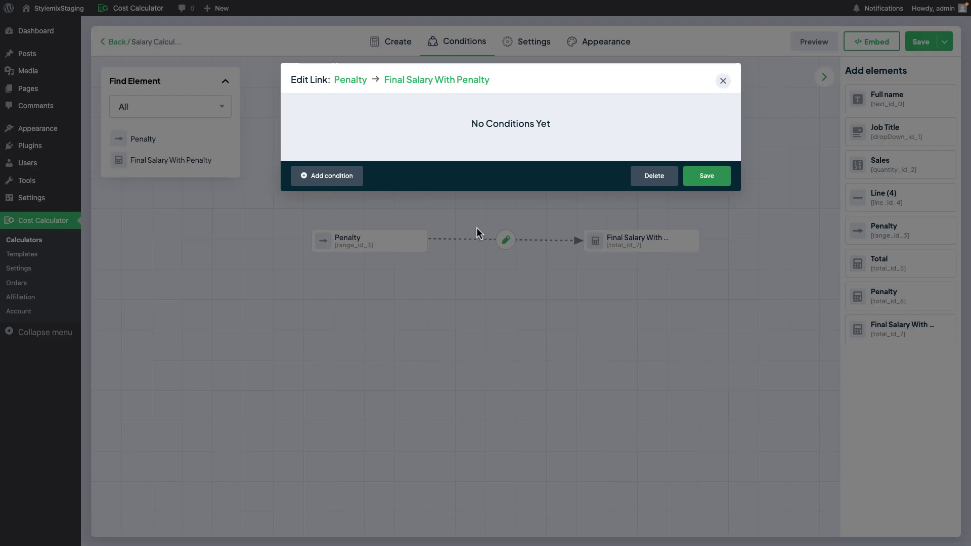
{"action": "left_click", "coordinate": [347, 177]}
{"action": "left_click", "coordinate": [369, 129]}
{"action": "left_click", "coordinate": [387, 172]}
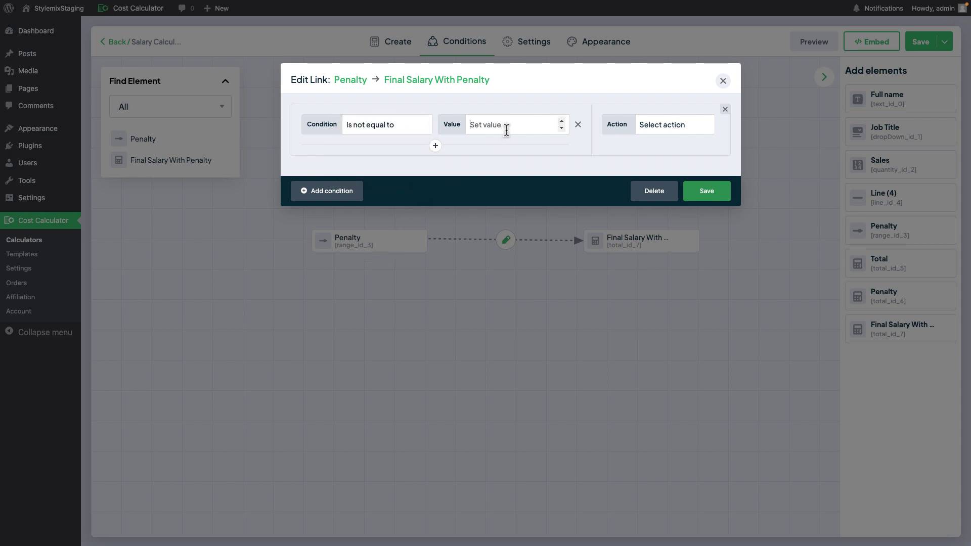
{"action": "type", "text": "0"}
{"action": "left_click", "coordinate": [658, 125]}
{"action": "left_click", "coordinate": [669, 138]}
{"action": "left_click", "coordinate": [707, 190]}
Preview the conditional Final Salary With Penalty with Penalty at 34% and Sales at 100000
{"action": "left_click", "coordinate": [806, 44]}
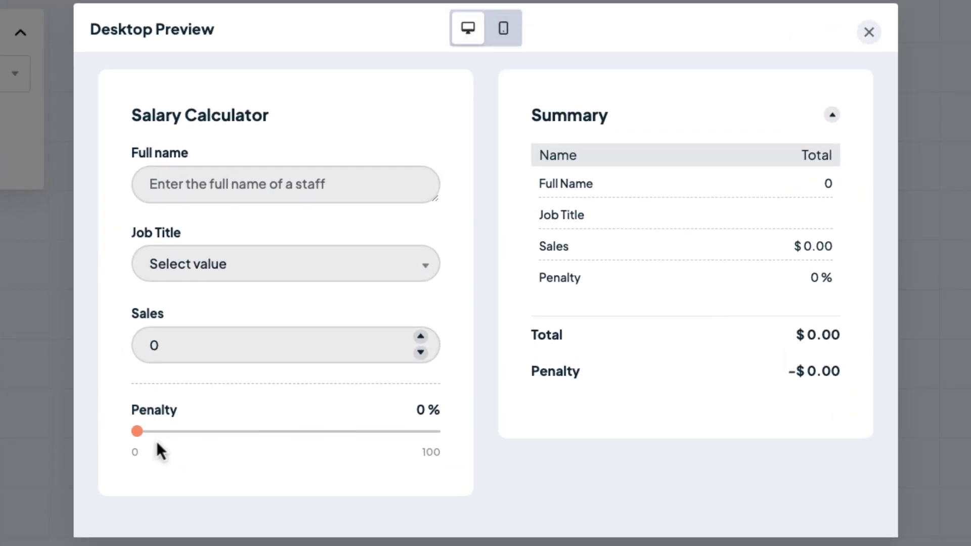
{"action": "left_click_drag", "start_coordinate": [137, 431], "coordinate": [245, 438]}
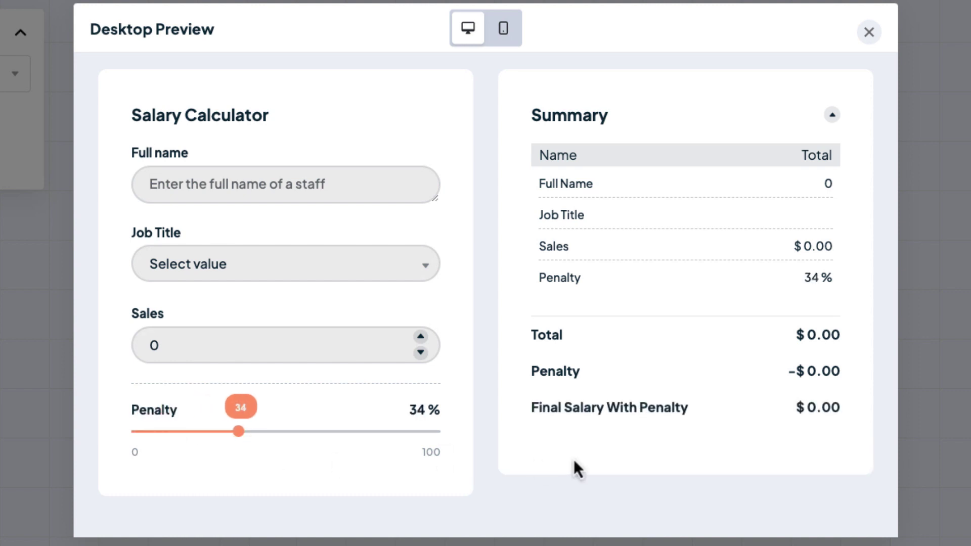
{"action": "key", "text": "shift+Tab"}
{"action": "type", "text": "100000"}
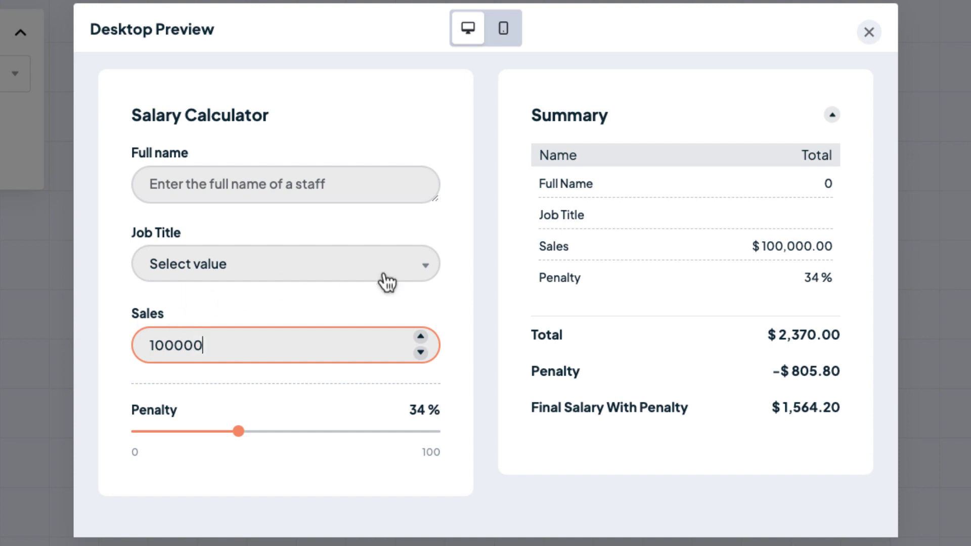
Review the preview's Job Title options against the commission rates in the Sales Calculator spreadsheet, and close the preview
{"action": "left_click", "coordinate": [411, 279]}
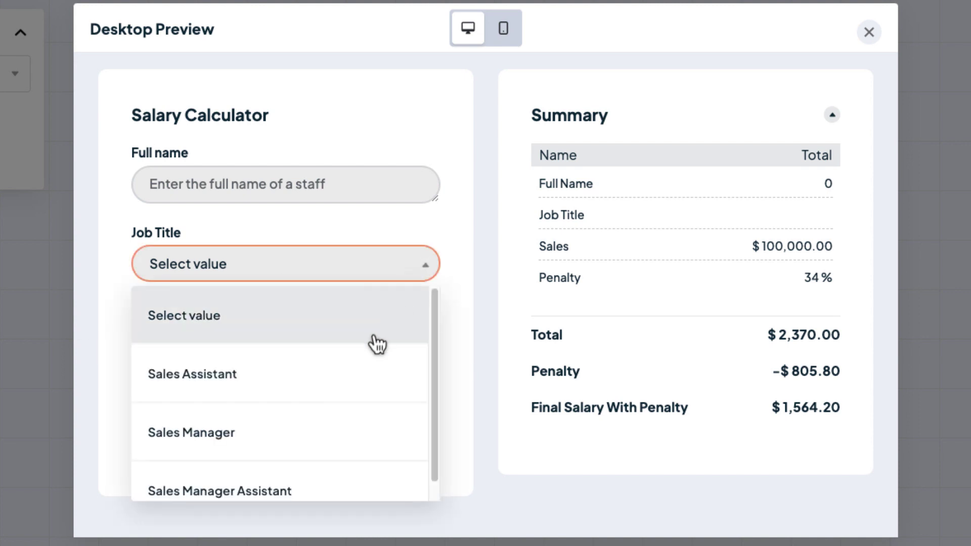
{"action": "scroll", "coordinate": [347, 384], "scroll_direction": "down", "scroll_amount": 1}
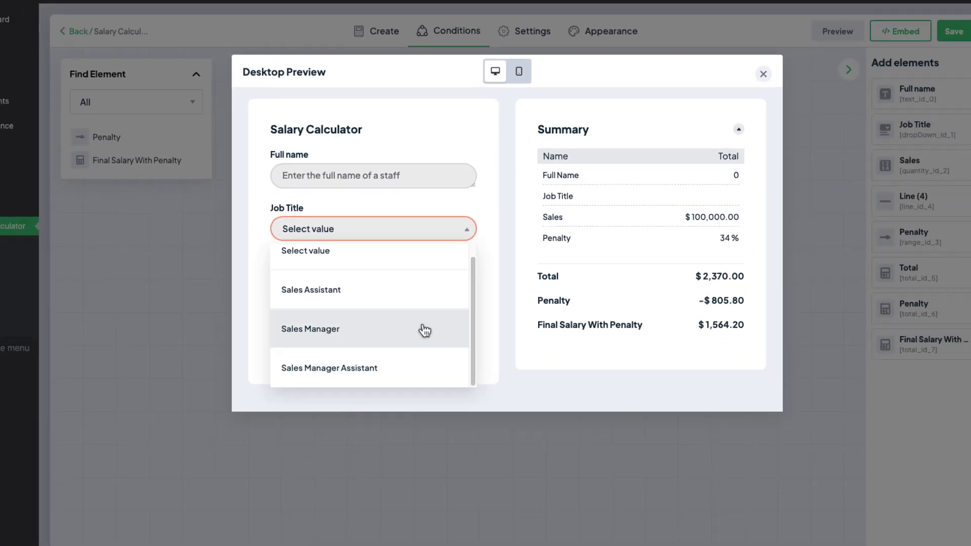
{"action": "left_click", "coordinate": [530, 255]}
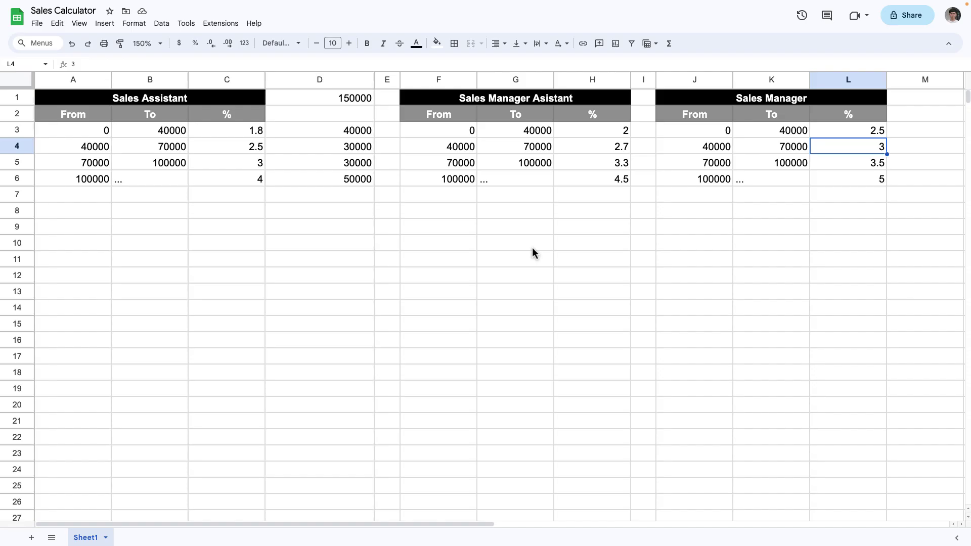
{"action": "left_click", "coordinate": [472, 243]}
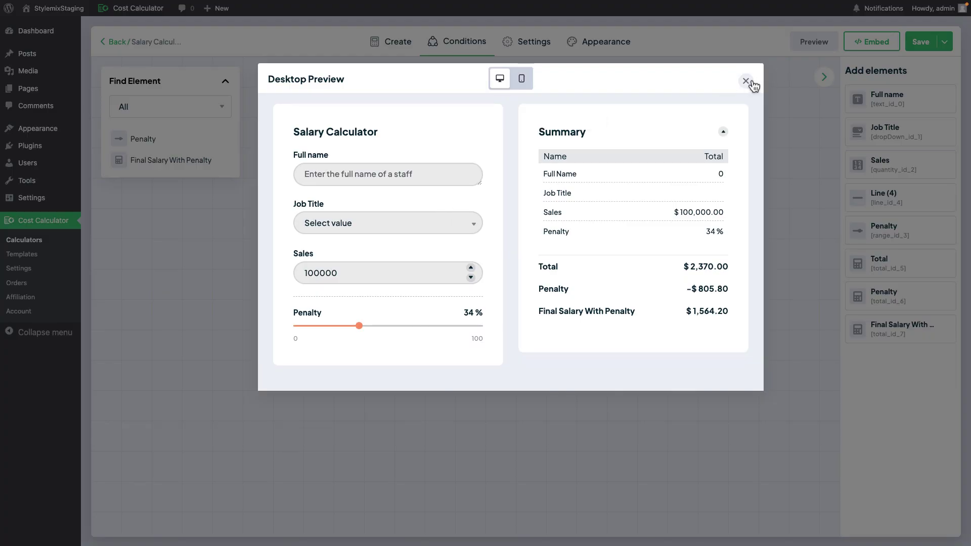
{"action": "left_click", "coordinate": [753, 85]}
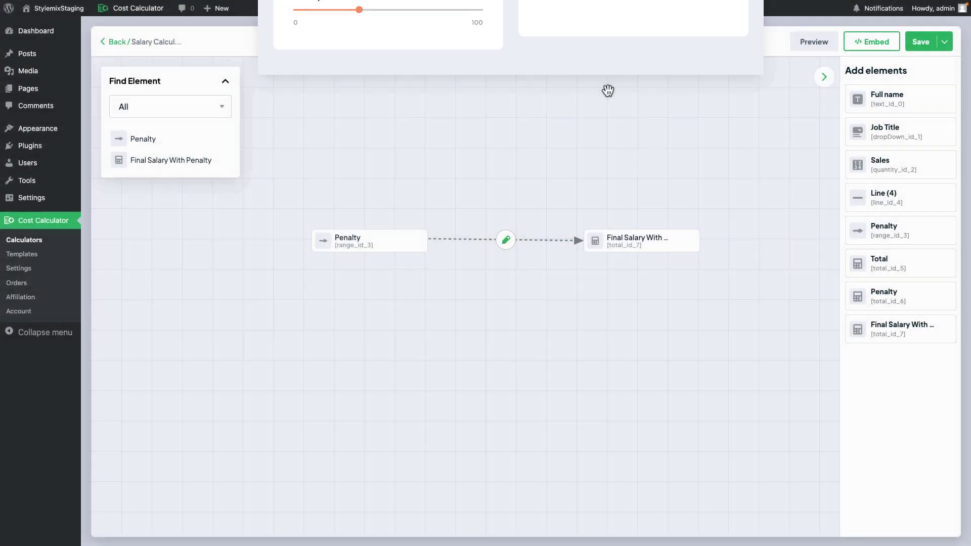
Check the values assigned to the Job Title dropdown's options and save the element without changes
{"action": "left_click", "coordinate": [397, 50]}
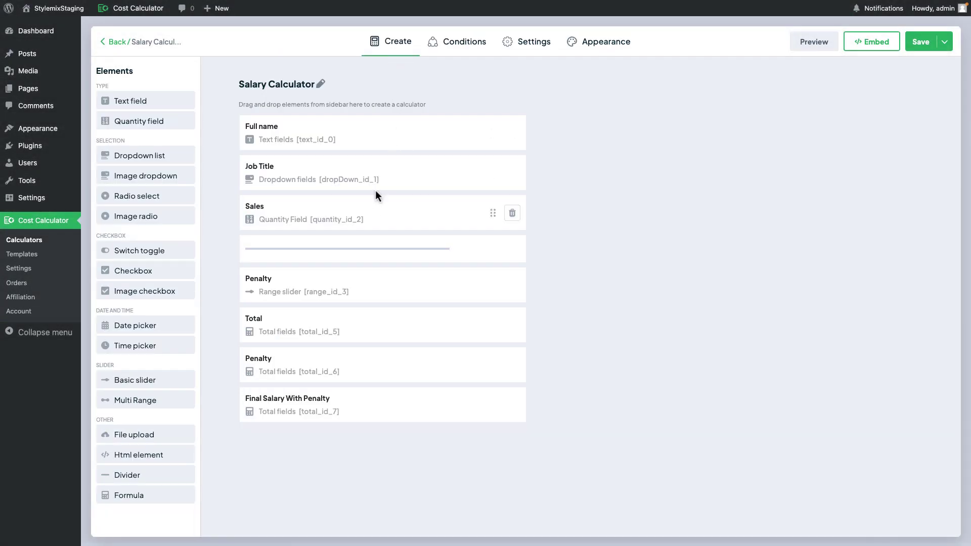
{"action": "left_click", "coordinate": [379, 173]}
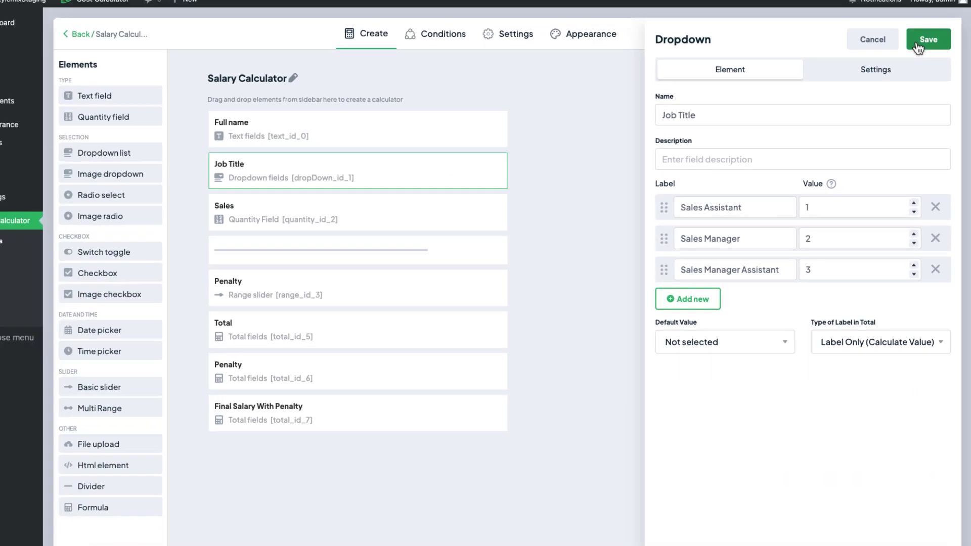
{"action": "left_click", "coordinate": [919, 45]}
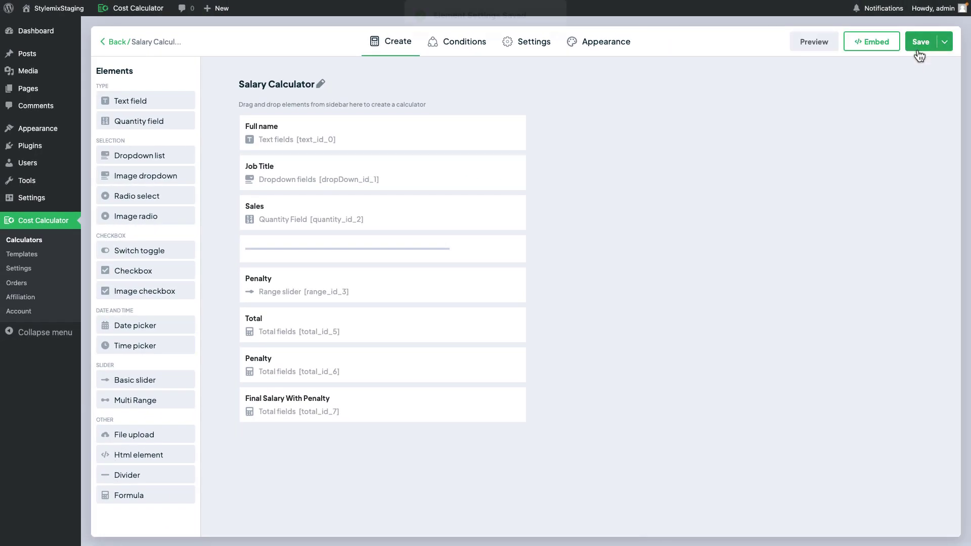
Open the Total formula and insert four blank lines above its existing commission conditions
{"action": "left_click", "coordinate": [437, 335]}
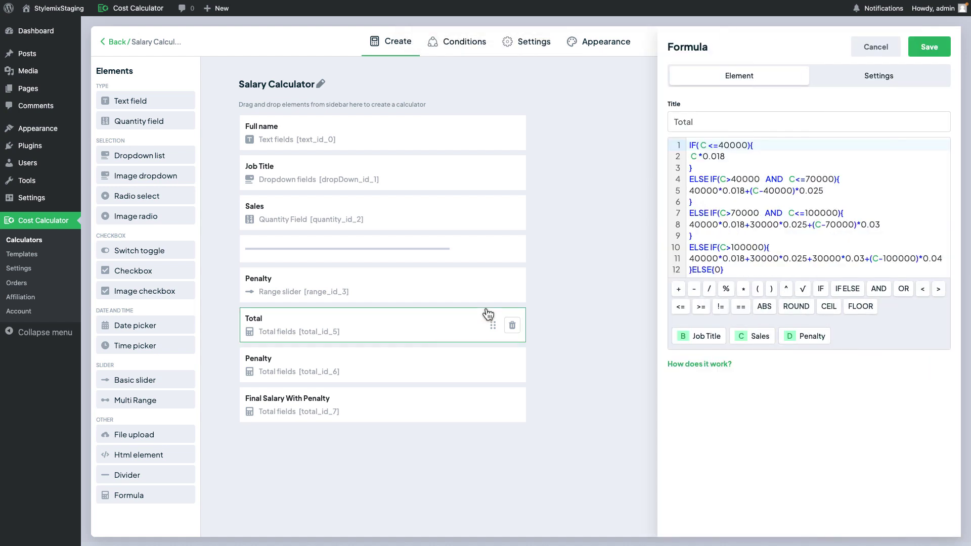
{"action": "left_click", "coordinate": [692, 146]}
{"action": "key", "text": "Return"}
{"action": "key", "text": "Return"}
{"action": "key", "text": "Return"}
{"action": "key", "text": "Return"}
{"action": "key", "text": "Up"}
{"action": "key", "text": "Up"}
{"action": "key", "text": "Up"}
{"action": "key", "text": "Up"}
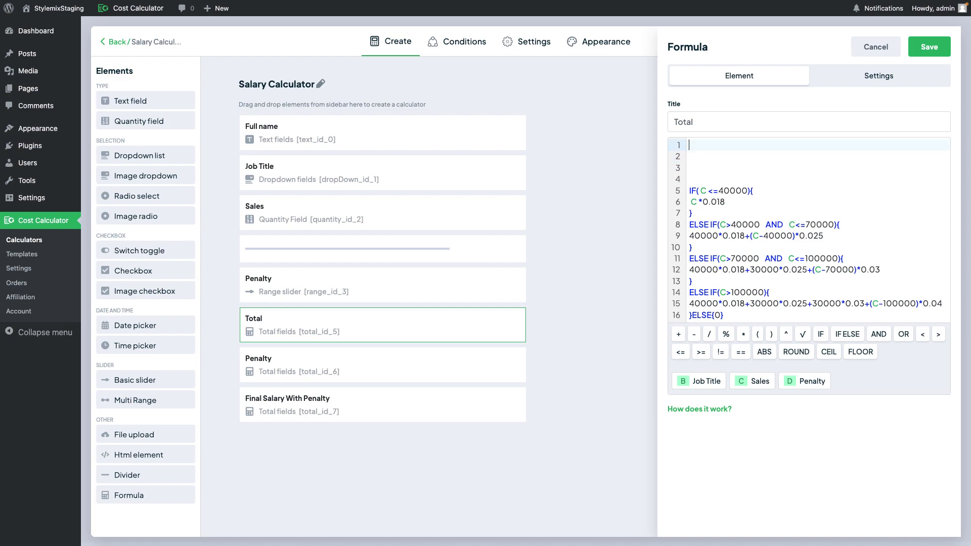
Add an IF(B==1){} block at the start of the Total formula, with the placeholder SALES ASIST. inside it
{"action": "type", "text": "IF("}
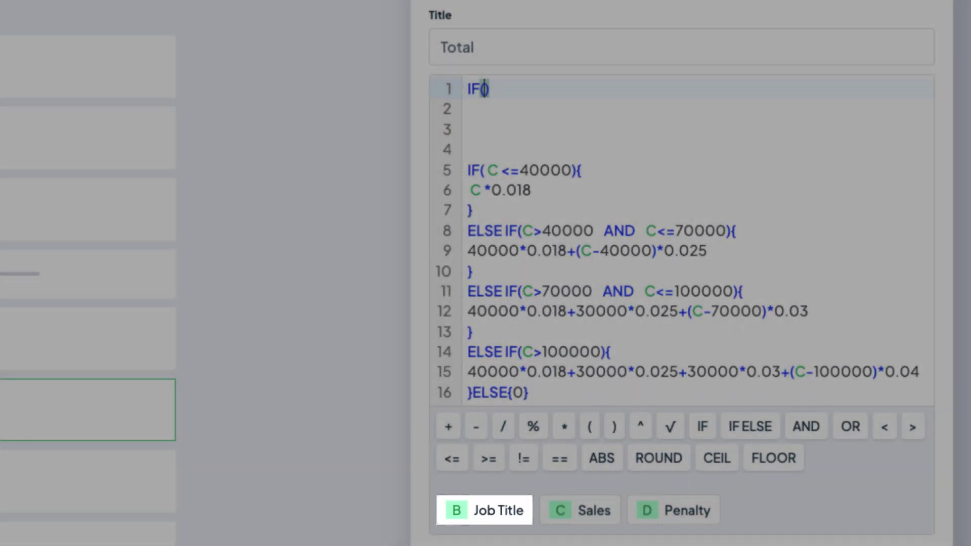
{"action": "type", "text": "B=="}
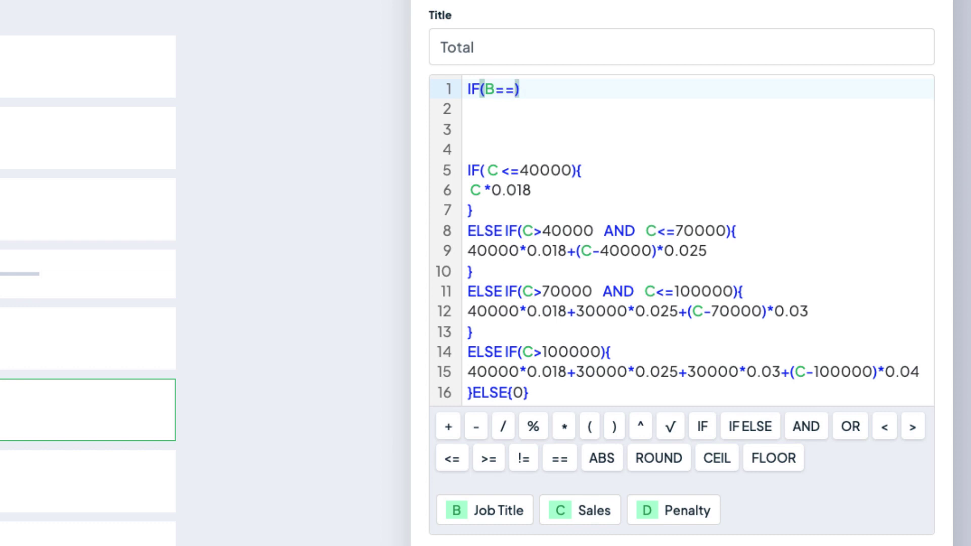
{"action": "type", "text": "1){"}
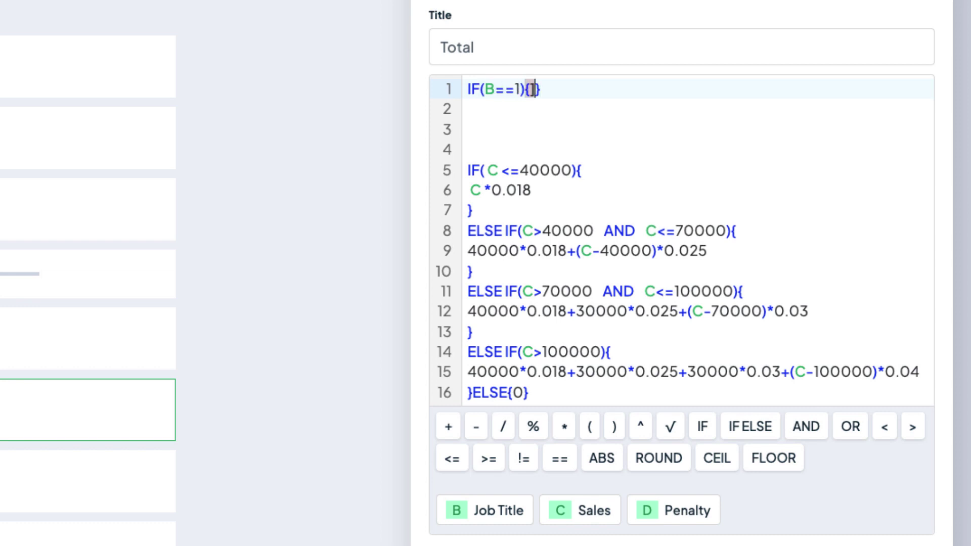
{"action": "key", "text": "Return"}
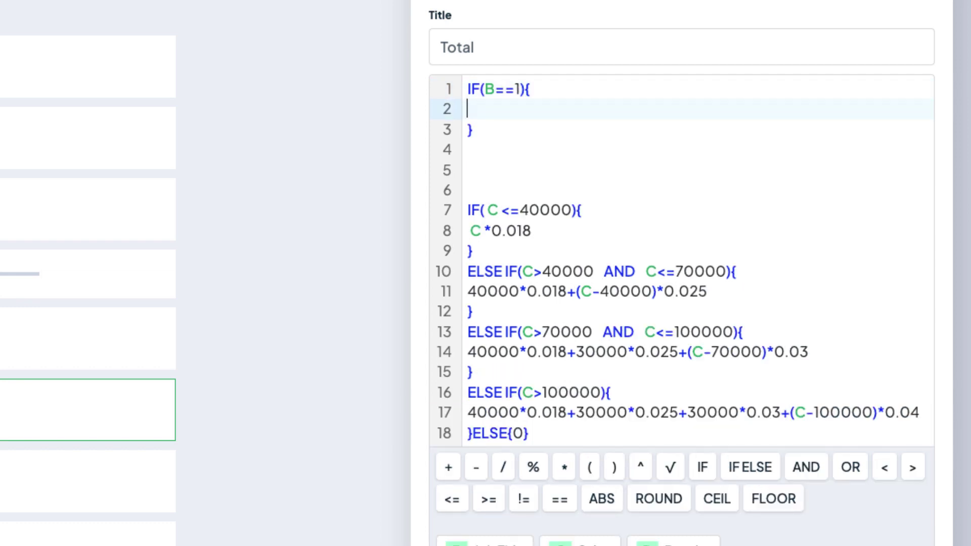
{"action": "type", "text": "SALES ASIS."}
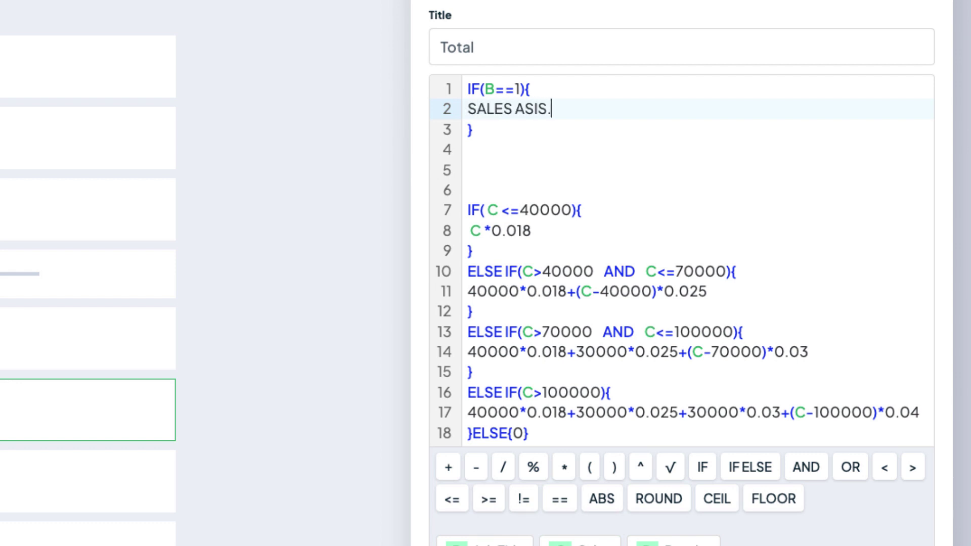
{"action": "key", "text": "Left"}
{"action": "type", "text": "T"}
{"action": "key", "text": "Down"}
{"action": "key", "text": "Down"}
{"action": "key", "text": "Up"}
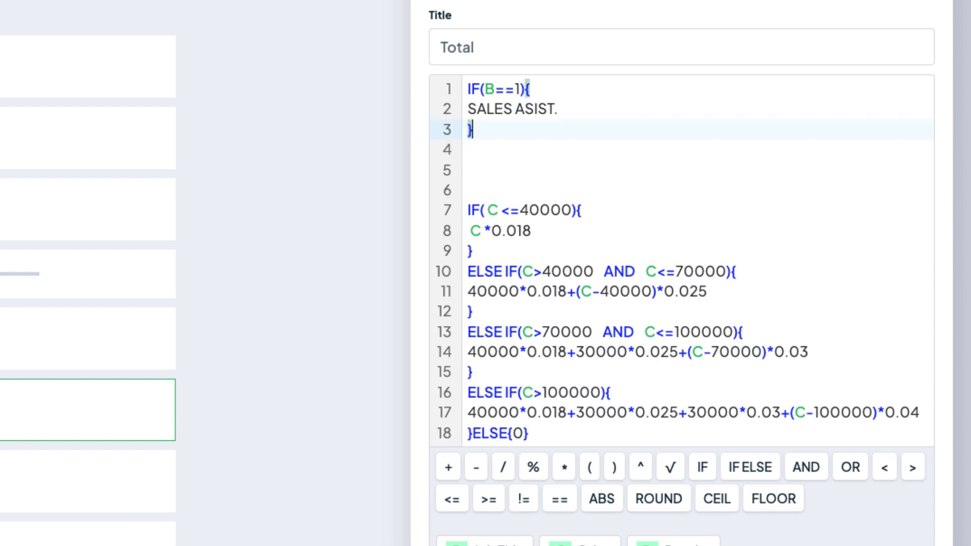
Extend the outer condition with an ELSE IF(B==2){} branch containing the placeholder SALES MAN..
{"action": "type", "text": "WL"}
{"action": "key", "text": "BackSpace"}
{"action": "key", "text": "BackSpace"}
{"action": "type", "text": "ELSE "}
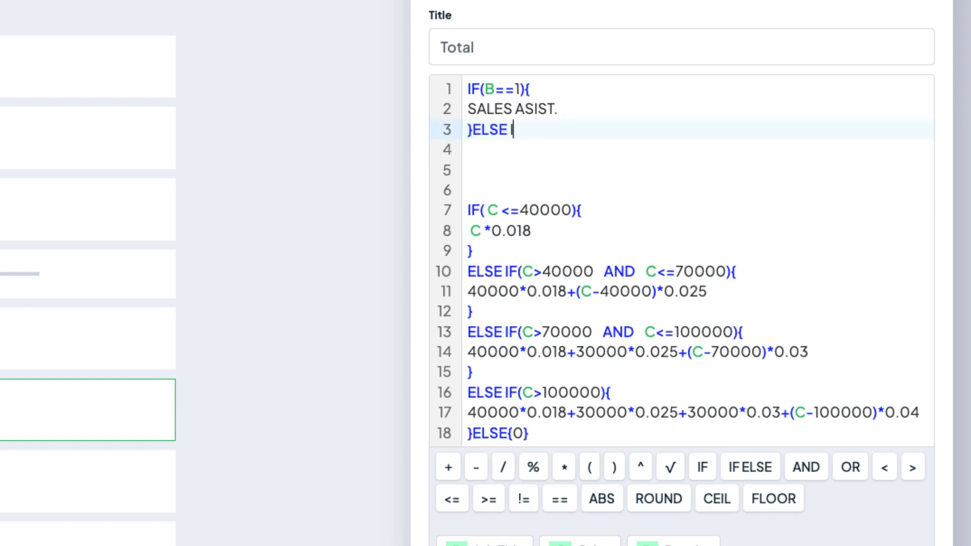
{"action": "type", "text": "IF(B==2"}
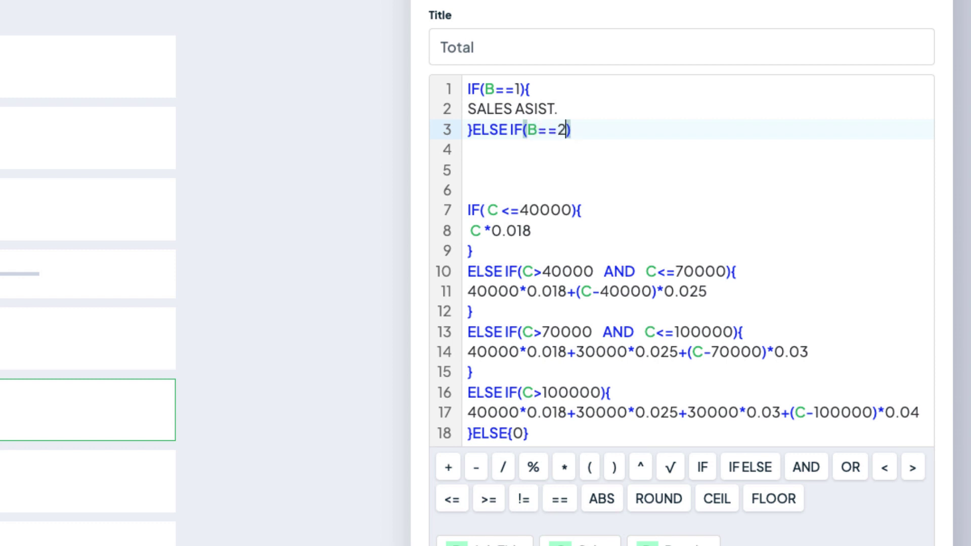
{"action": "key", "text": "Right"}
{"action": "type", "text": "{"}
{"action": "key", "text": "Return"}
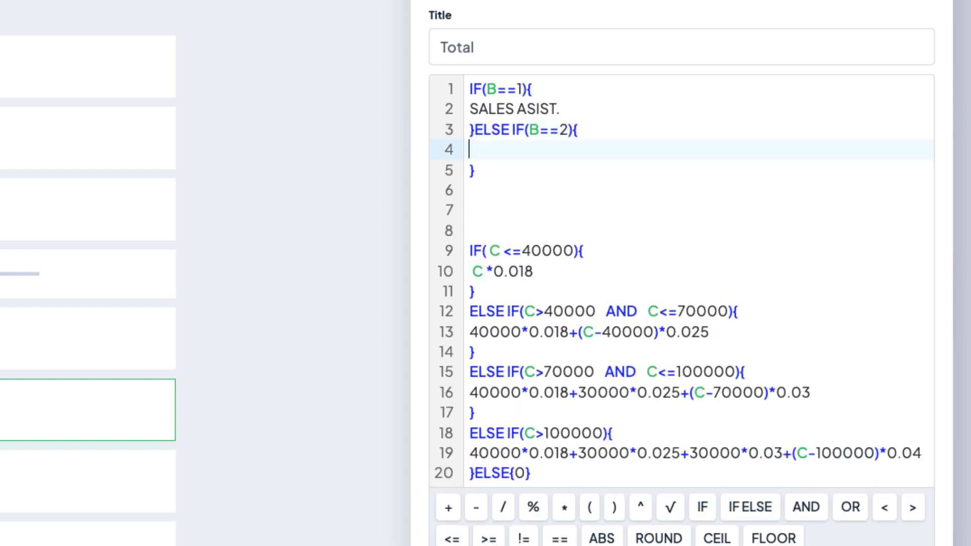
{"action": "type", "text": "SALA"}
{"action": "key", "text": "BackSpace"}
{"action": "type", "text": "ES"}
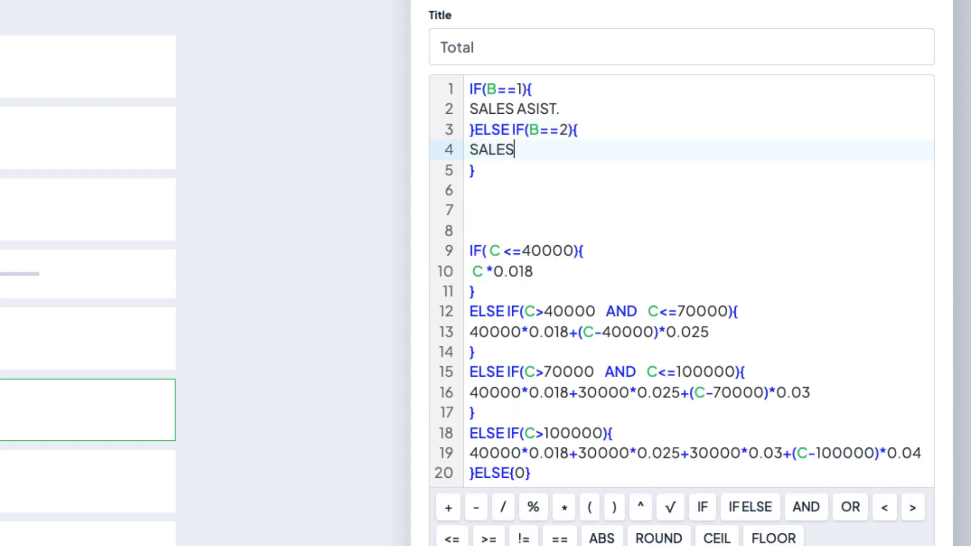
{"action": "type", "text": " MAN."}
{"action": "key", "text": "BackSpace"}
{"action": "type", "text": "MAN..."}
Close the outer job title condition with ELSE{0}
{"action": "key", "text": "Down"}
{"action": "type", "text": "ELSE"}
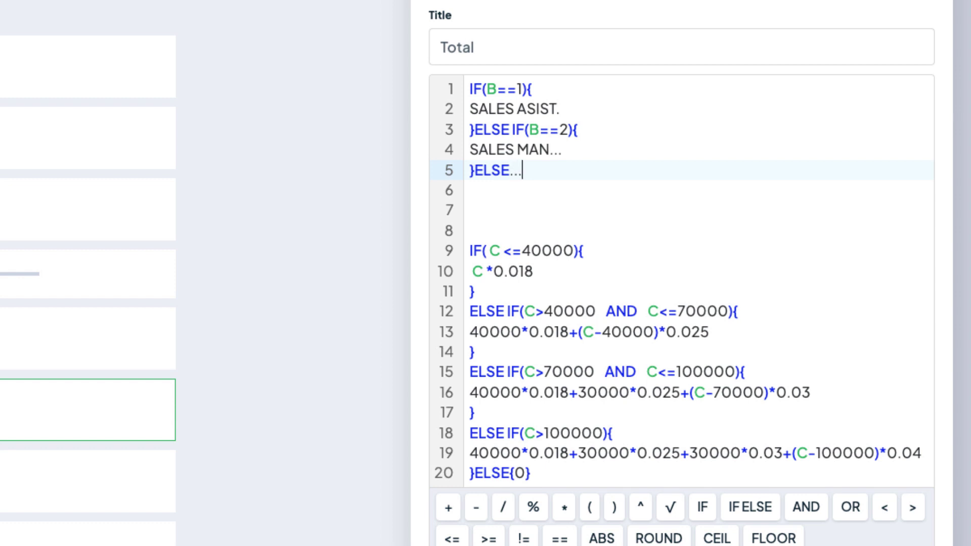
{"action": "key", "text": "BackSpace"}
{"action": "key", "text": "BackSpace"}
{"action": "key", "text": "BackSpace"}
{"action": "key", "text": "BackSpace"}
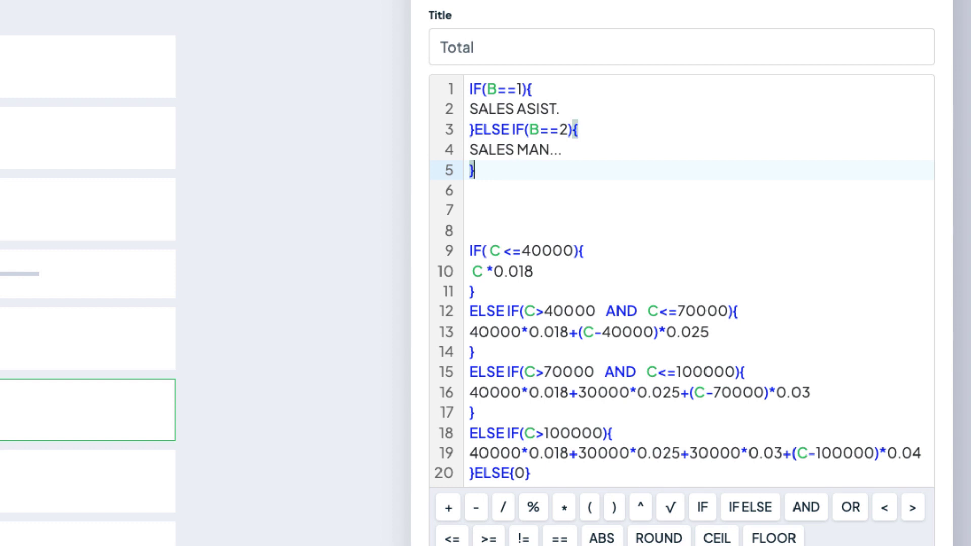
{"action": "type", "text": "L"}
{"action": "key", "text": "BackSpace"}
{"action": "type", "text": "ELSE"}
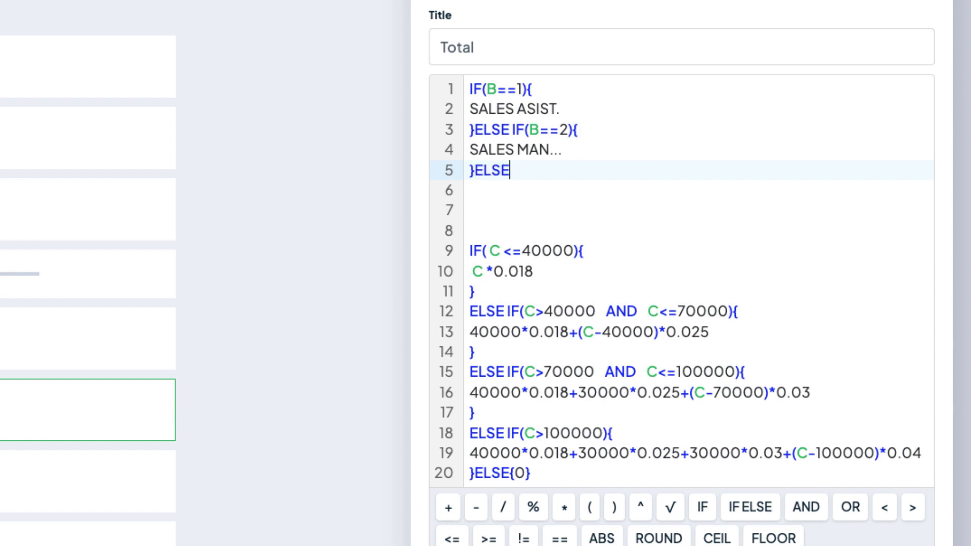
{"action": "type", "text": "{0}"}
Delete the placeholder texts from the B==1 and B==2 branches
{"action": "left_click", "coordinate": [529, 149]}
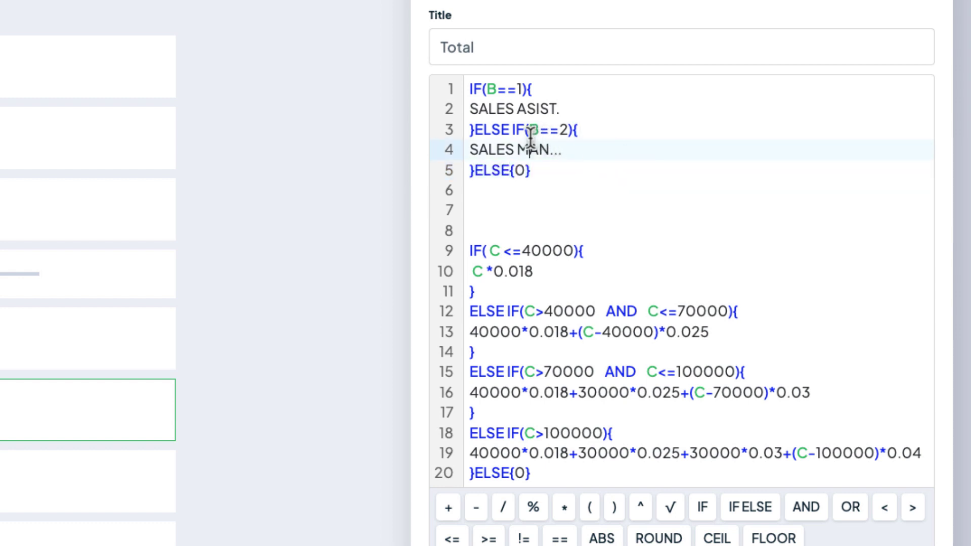
{"action": "left_click_drag", "start_coordinate": [572, 130], "coordinate": [529, 130]}
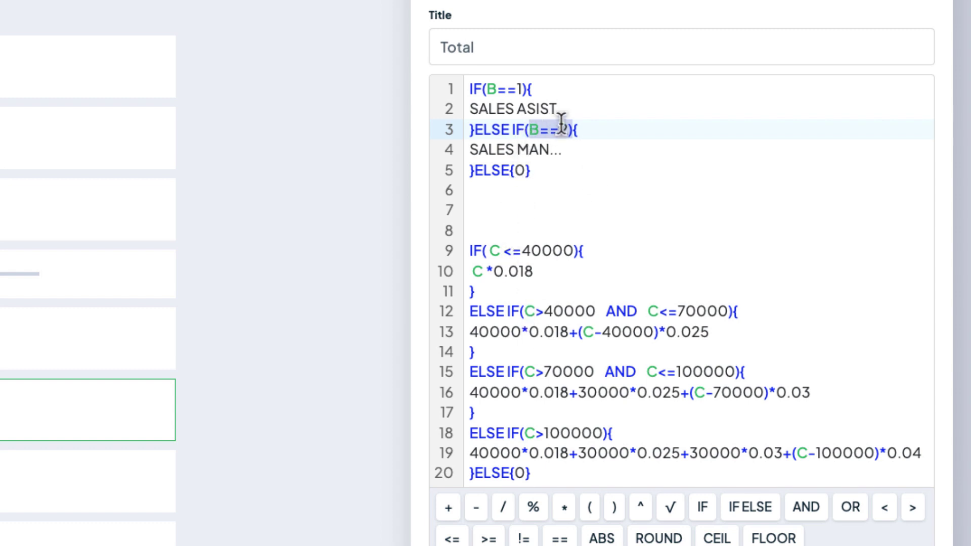
{"action": "left_click_drag", "start_coordinate": [559, 109], "coordinate": [469, 109]}
{"action": "key", "text": "BackSpace"}
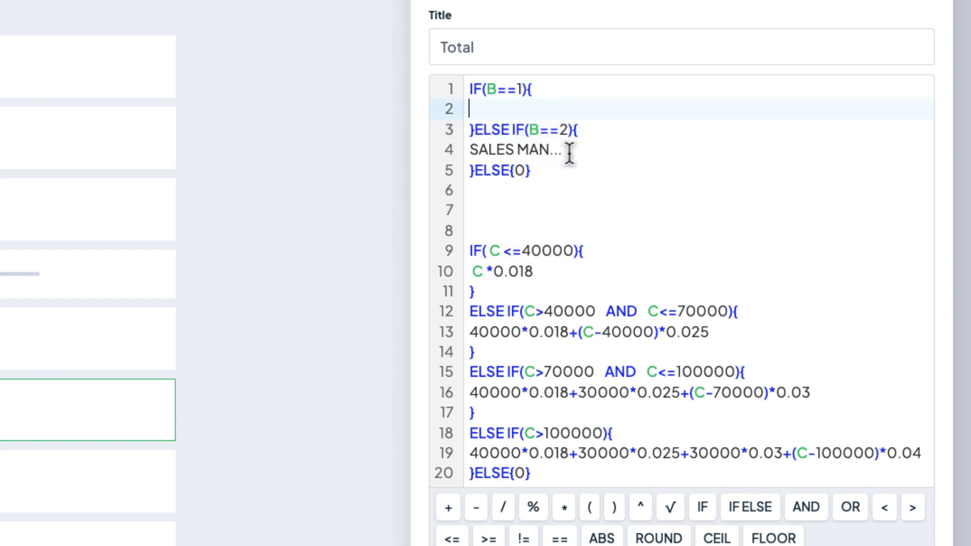
{"action": "left_click_drag", "start_coordinate": [570, 154], "coordinate": [427, 156]}
{"action": "key", "text": "BackSpace"}
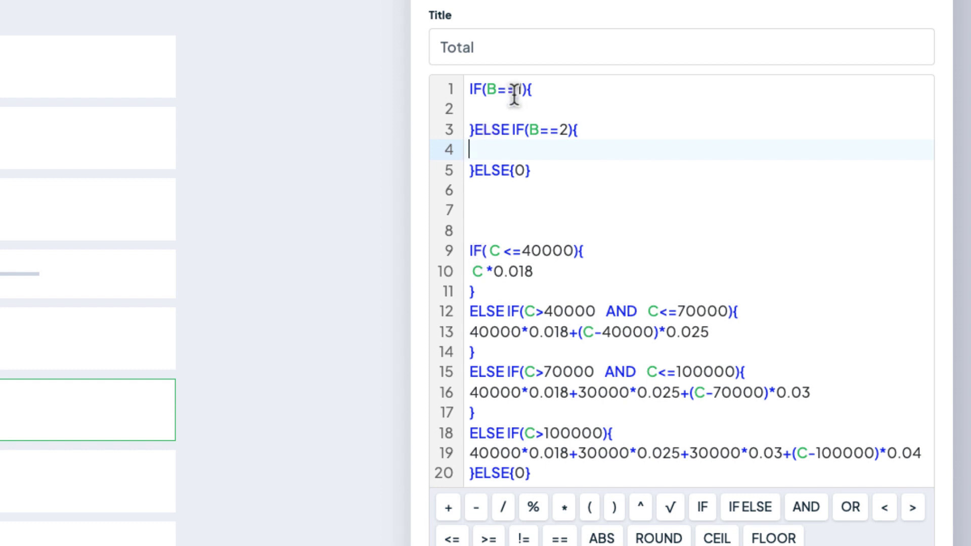
Move the existing tiered commission conditions into the B==1 branch, removing the extra blank line and their inner ELSE{0}
{"action": "left_click_drag", "start_coordinate": [473, 236], "coordinate": [541, 478]}
{"action": "key", "text": "ctrl+c"}
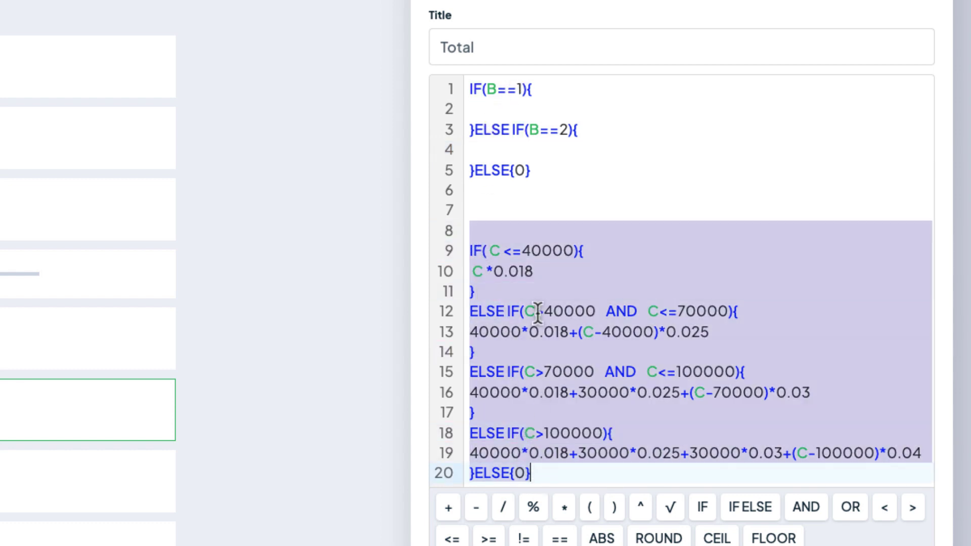
{"action": "key", "text": "BackSpace"}
{"action": "left_click", "coordinate": [500, 109]}
{"action": "key", "text": "ctrl+v"}
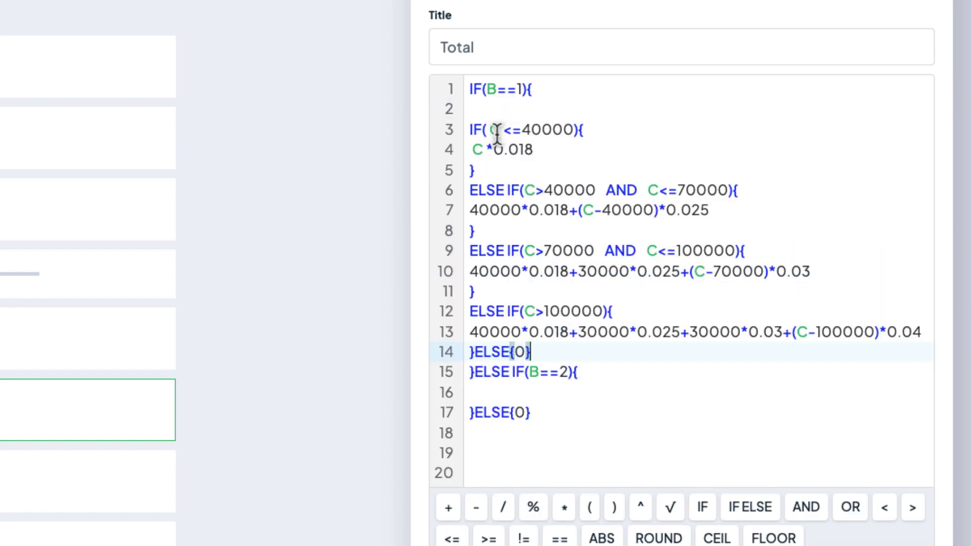
{"action": "left_click", "coordinate": [488, 109]}
{"action": "key", "text": "BackSpace"}
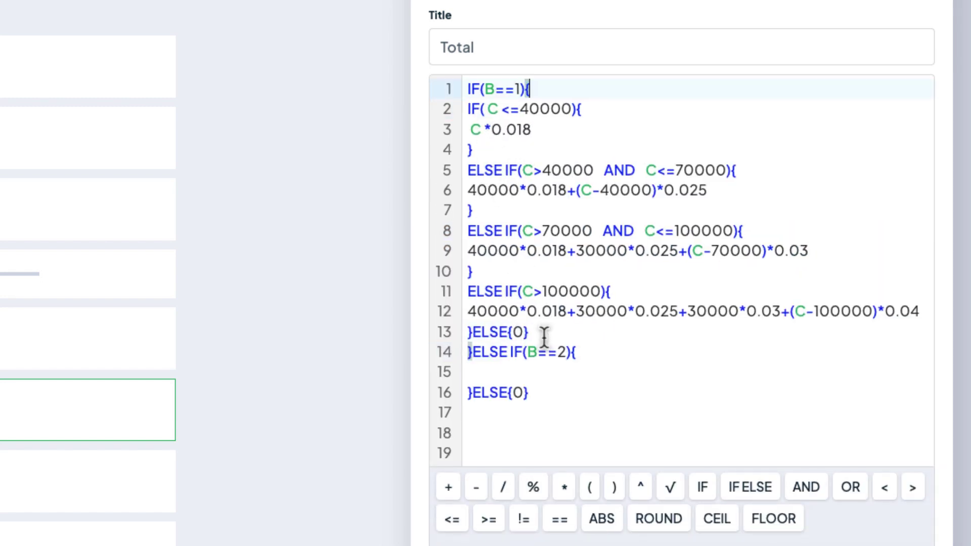
{"action": "left_click_drag", "start_coordinate": [530, 333], "coordinate": [553, 331]}
{"action": "key", "text": "BackSpace"}
Copy the tiered commission conditions from the B==1 branch into the B==2 branch
{"action": "left_click", "coordinate": [466, 108]}
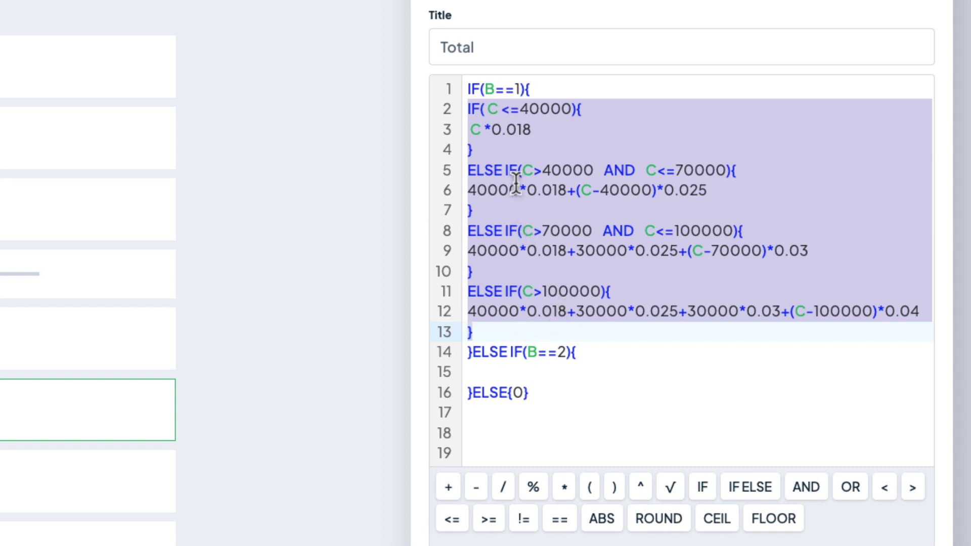
{"action": "left_click", "coordinate": [526, 369]}
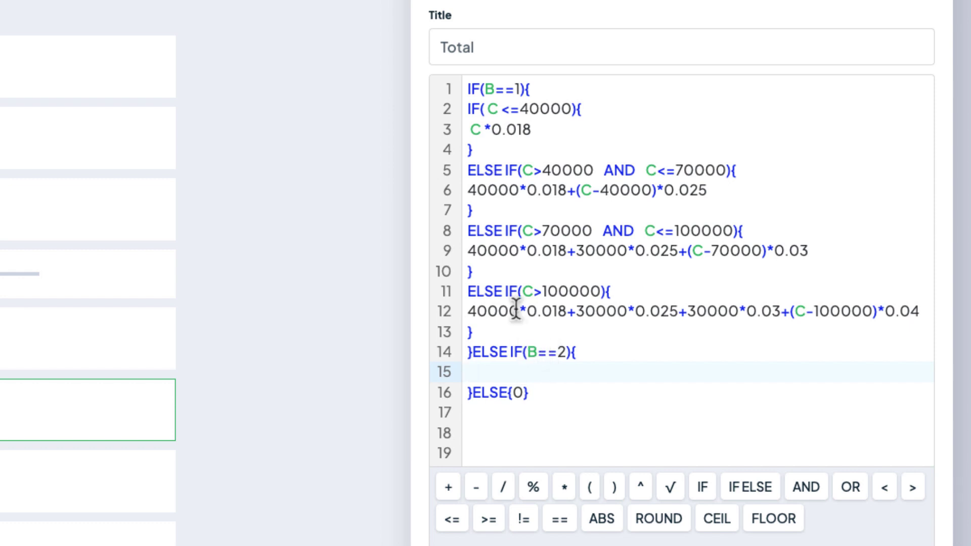
{"action": "left_click_drag", "start_coordinate": [468, 109], "coordinate": [518, 329]}
{"action": "key", "text": "ctrl+c"}
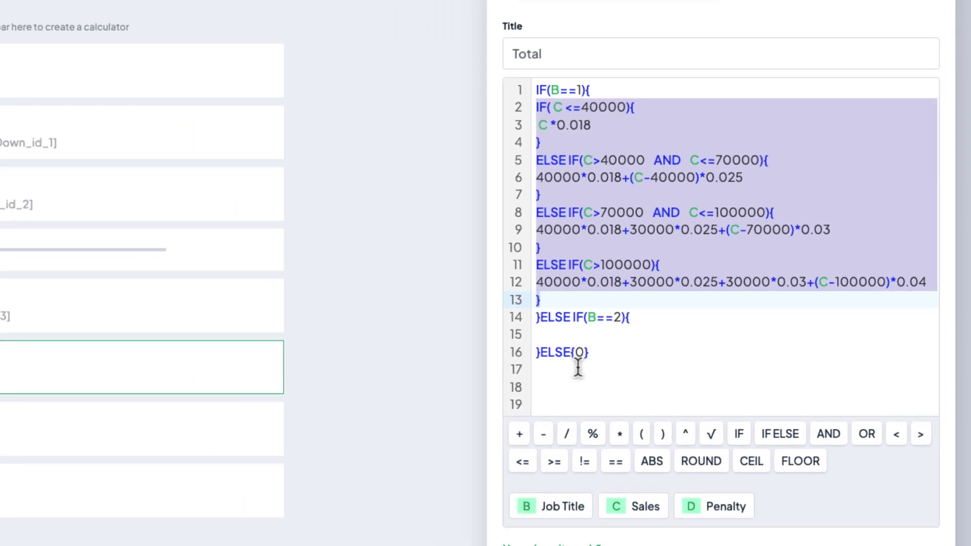
{"action": "left_click", "coordinate": [505, 371]}
{"action": "key", "text": "ctrl+v"}
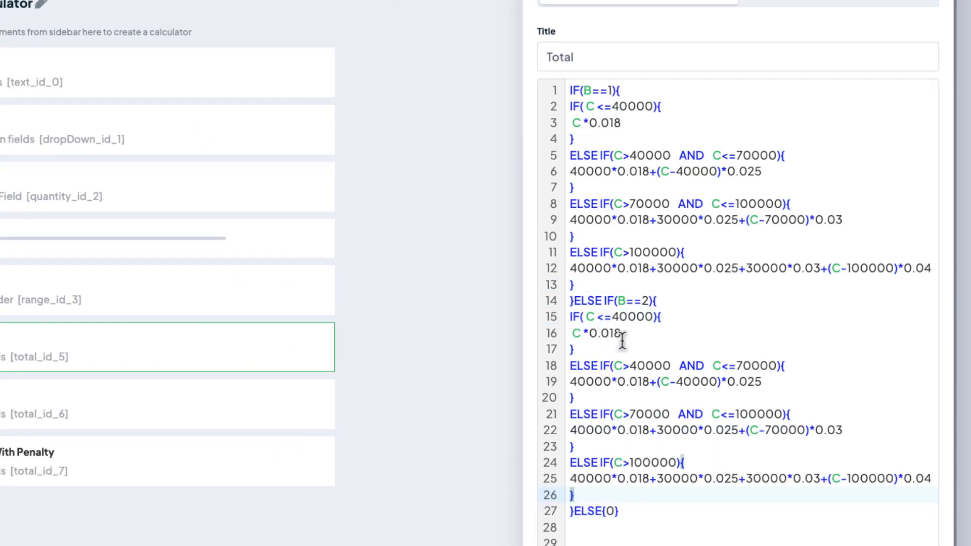
Replace the 0.018 rate with 0.025 in all four tiers of the B==2 branch
{"action": "left_click_drag", "start_coordinate": [620, 333], "coordinate": [609, 333]}
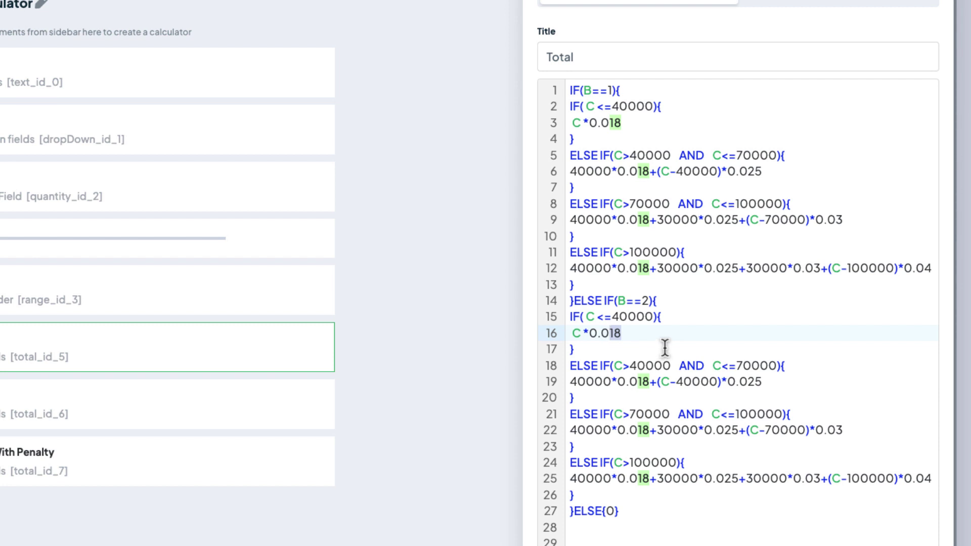
{"action": "type", "text": "25"}
{"action": "left_click_drag", "start_coordinate": [649, 383], "coordinate": [638, 382]}
{"action": "type", "text": "25"}
{"action": "left_click_drag", "start_coordinate": [649, 431], "coordinate": [638, 431]}
{"action": "type", "text": "25"}
{"action": "left_click_drag", "start_coordinate": [649, 479], "coordinate": [638, 479]}
{"action": "type", "text": "25"}
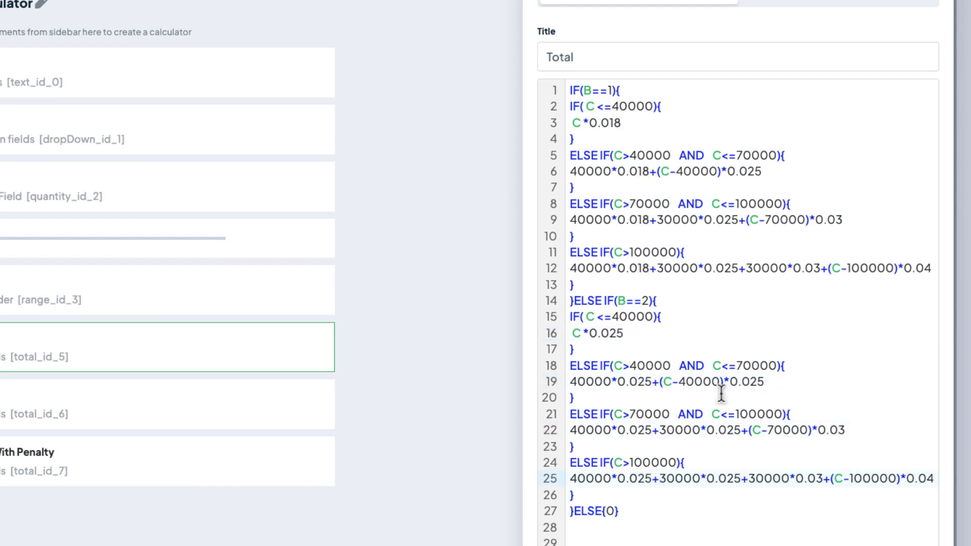
In the B==2 branch, set the second tier to 40000*0.025+(C-40000)*0.03 and the third to 40000*0.025+30000*0.03+(C-70000)*0.035
{"action": "left_click", "coordinate": [624, 335]}
{"action": "key", "text": "BackSpace"}
{"action": "key", "text": "BackSpace"}
{"action": "type", "text": "3"}
{"action": "key", "text": "BackSpace"}
{"action": "type", "text": "25"}
{"action": "left_click", "coordinate": [771, 382]}
{"action": "key", "text": "BackSpace"}
{"action": "key", "text": "BackSpace"}
{"action": "type", "text": "3"}
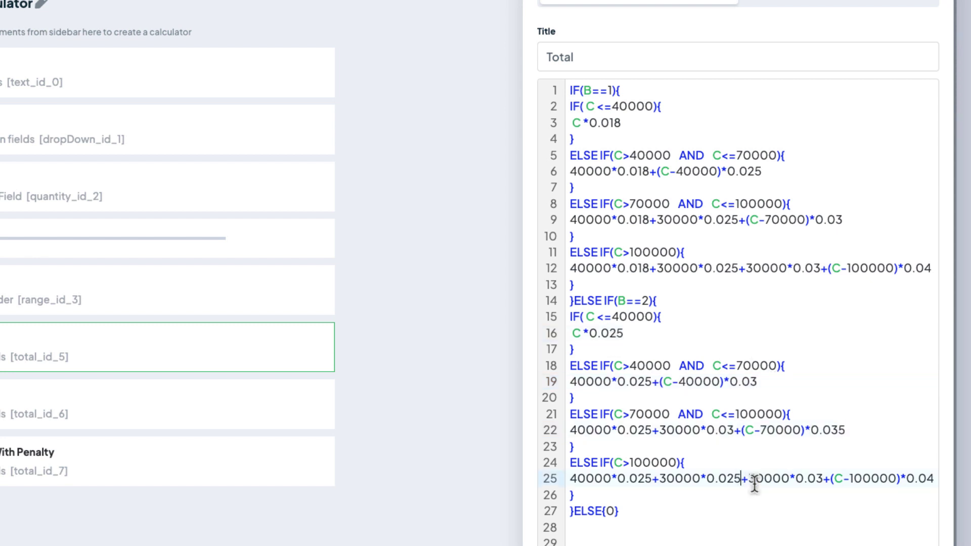
Set the B==2 branch's C>100000 tier to 40000*0.025+30000*0.03+30000*0.035+(C-100000)*0.05 and save the Total element
{"action": "key", "text": "BackSpace"}
{"action": "key", "text": "BackSpace"}
{"action": "type", "text": "3"}
{"action": "left_click", "coordinate": [817, 481]}
{"action": "type", "text": "5"}
{"action": "left_click", "coordinate": [934, 480]}
{"action": "key", "text": "BackSpace"}
{"action": "type", "text": "5+"}
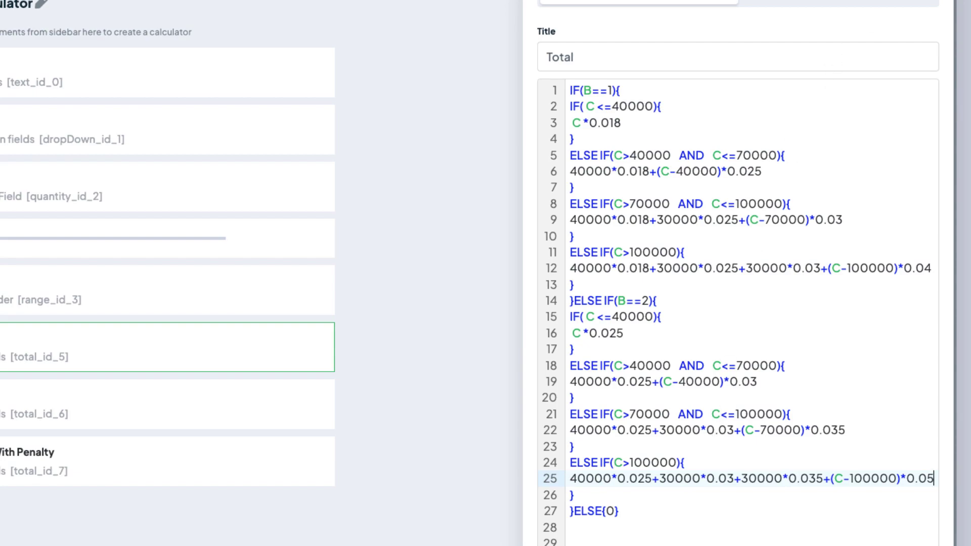
{"action": "left_click", "coordinate": [926, 45]}
Preview the calculator with Sales at 70000 and Job Title set to Sales Assistant
{"action": "left_click", "coordinate": [814, 43]}
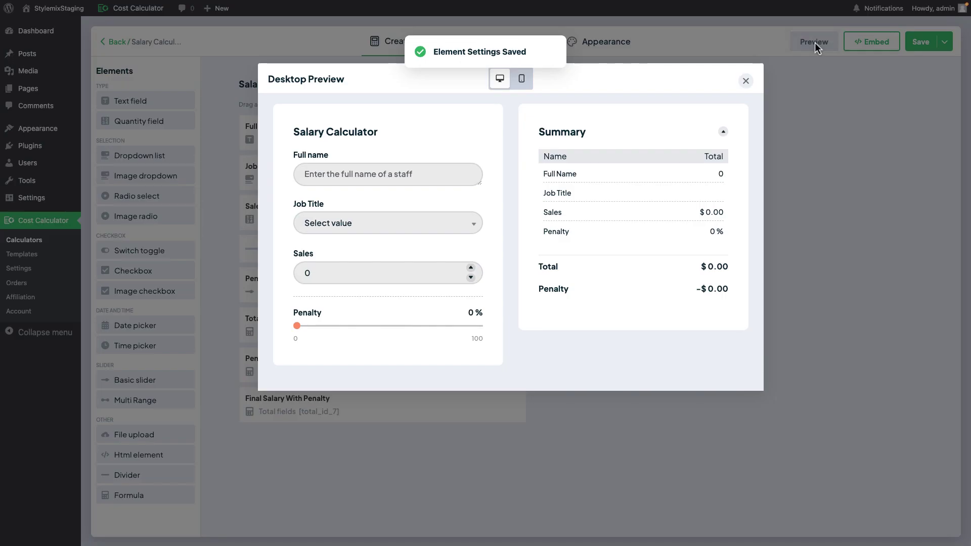
{"action": "left_click", "coordinate": [305, 274]}
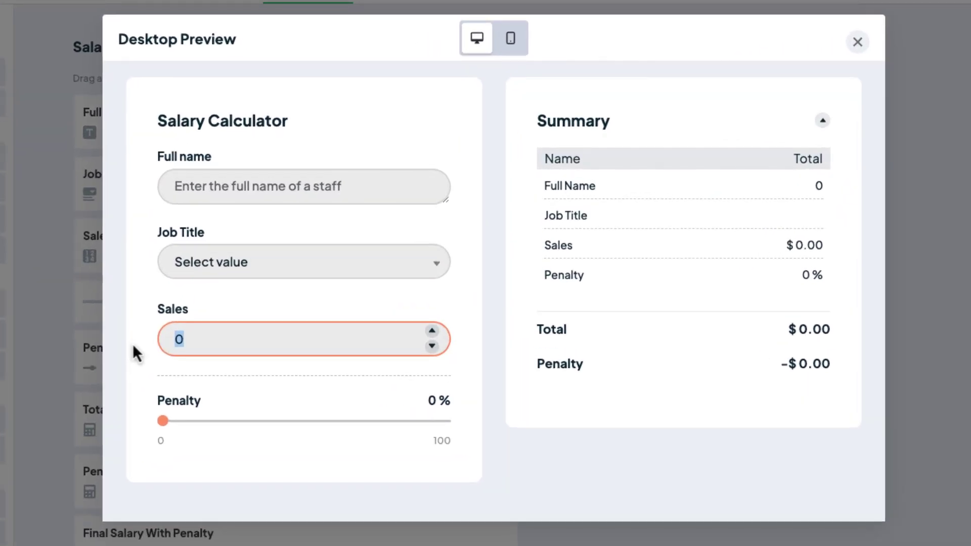
{"action": "type", "text": "70000"}
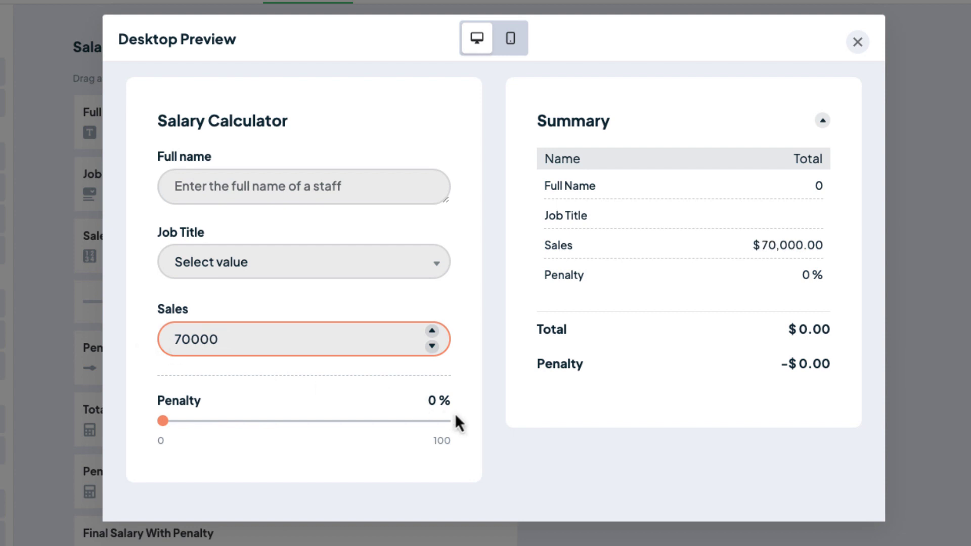
{"action": "left_click", "coordinate": [258, 273]}
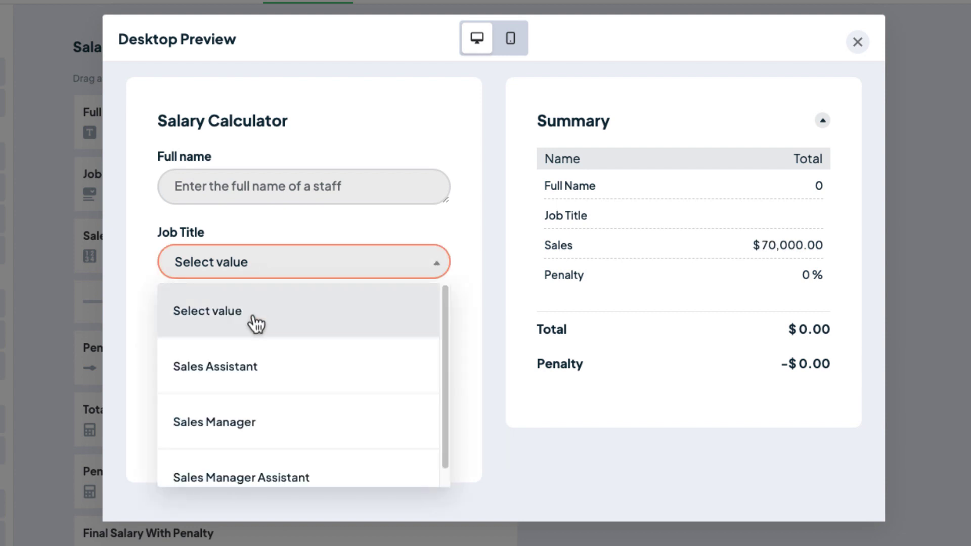
{"action": "left_click", "coordinate": [260, 367]}
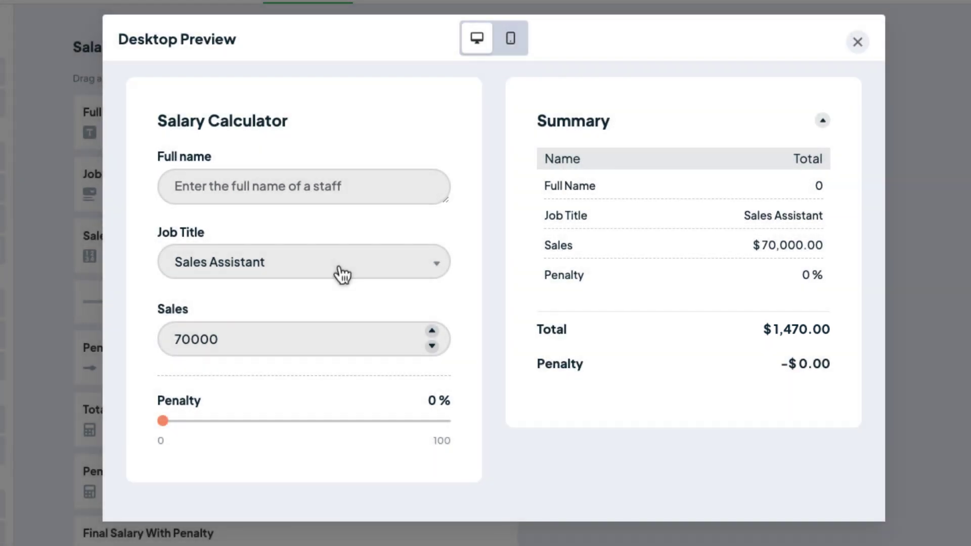
Test the preview with Job Title set to Sales Manager and the Penalty at 15%
{"action": "left_click", "coordinate": [341, 275]}
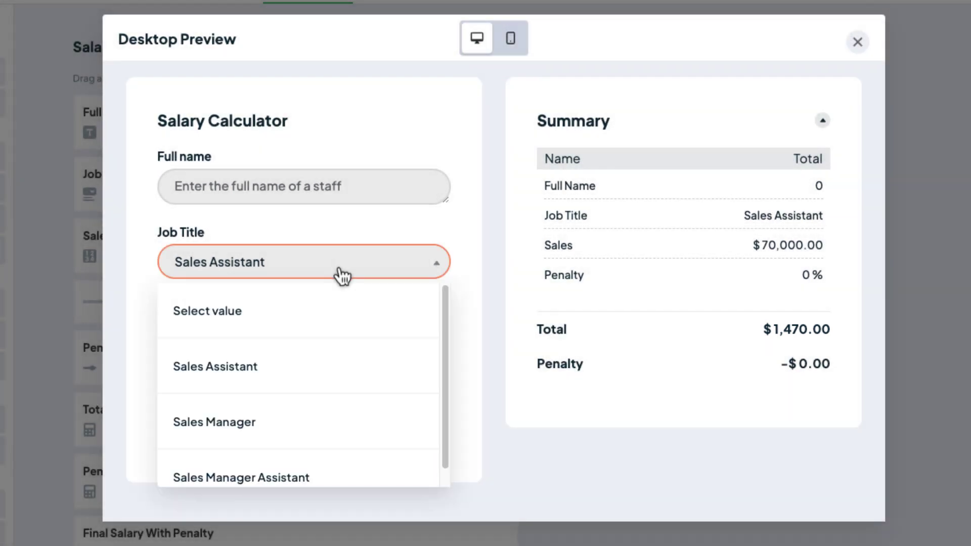
{"action": "left_click", "coordinate": [328, 424]}
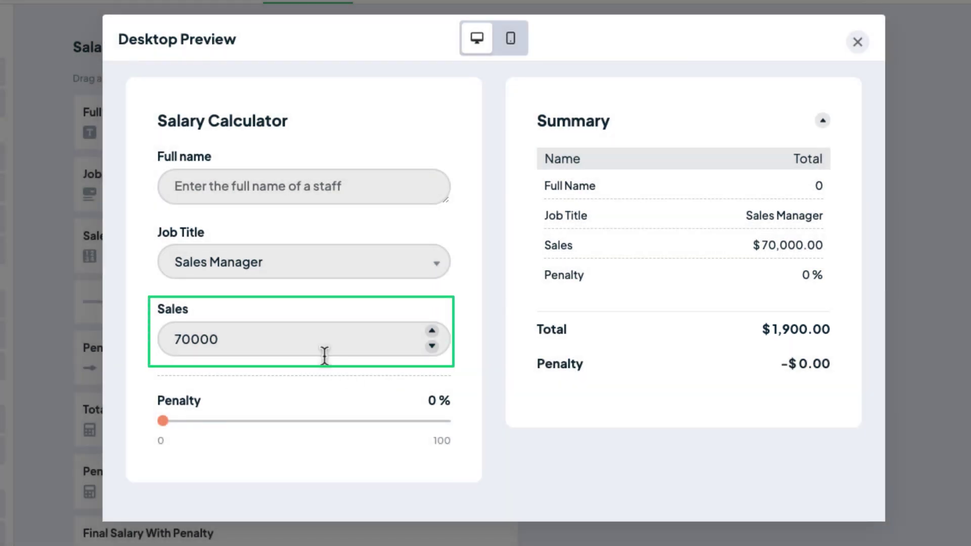
{"action": "left_click_drag", "start_coordinate": [167, 422], "coordinate": [211, 426]}
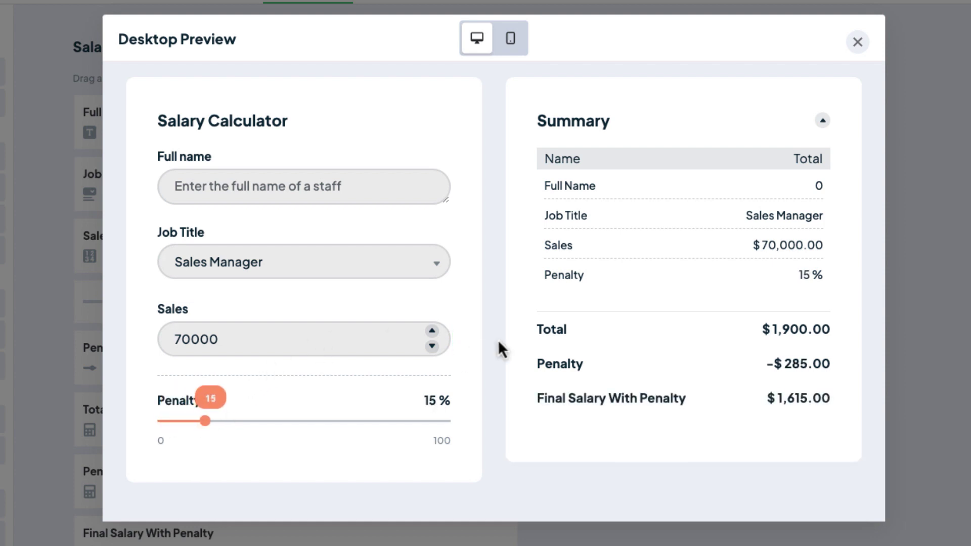
Test the 15% penalty in the preview for Sales Manager Assistant and for Sales Assistant
{"action": "left_click", "coordinate": [411, 268]}
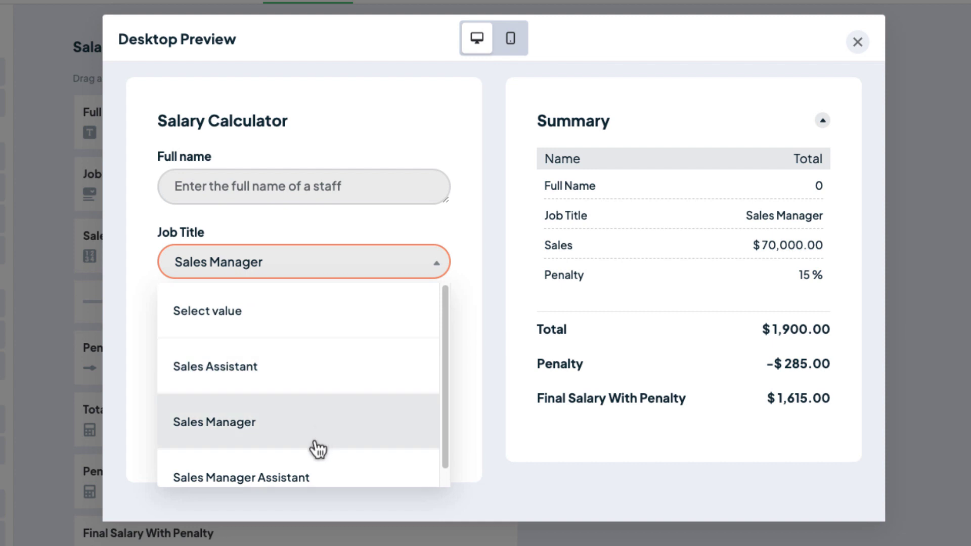
{"action": "left_click", "coordinate": [282, 477]}
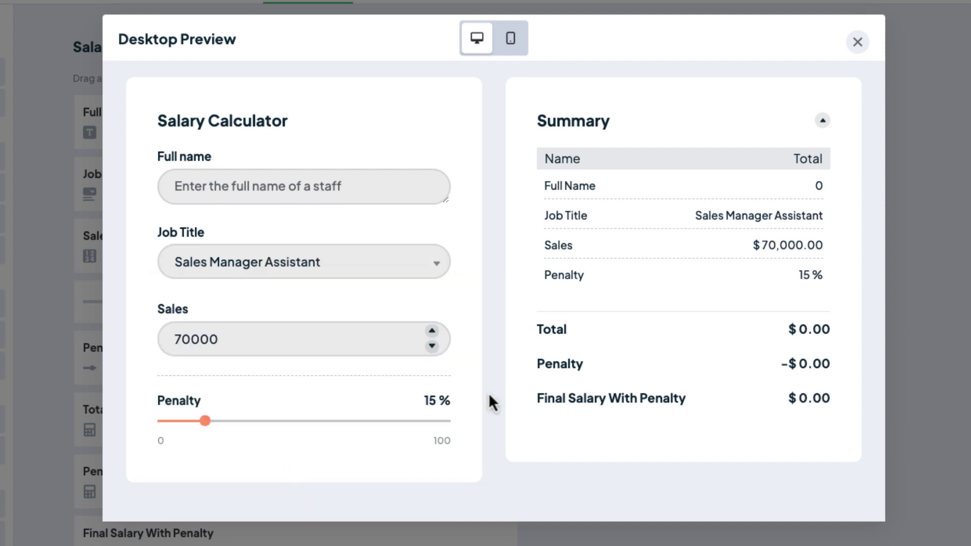
{"action": "left_click", "coordinate": [324, 268]}
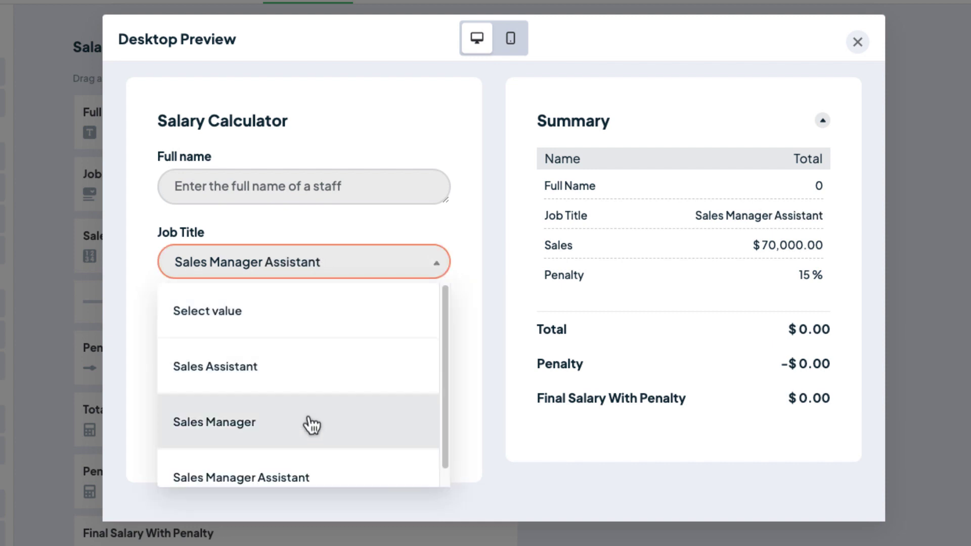
{"action": "left_click", "coordinate": [331, 366]}
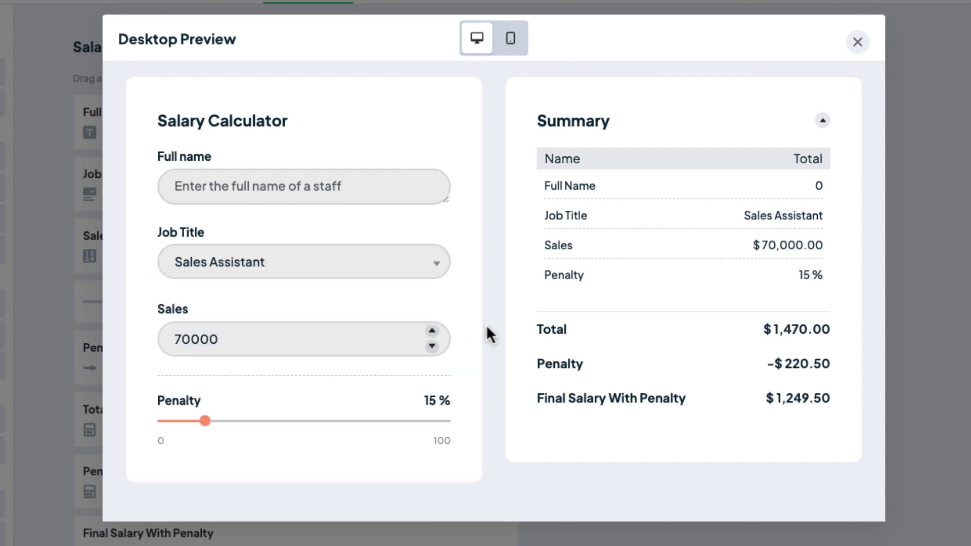